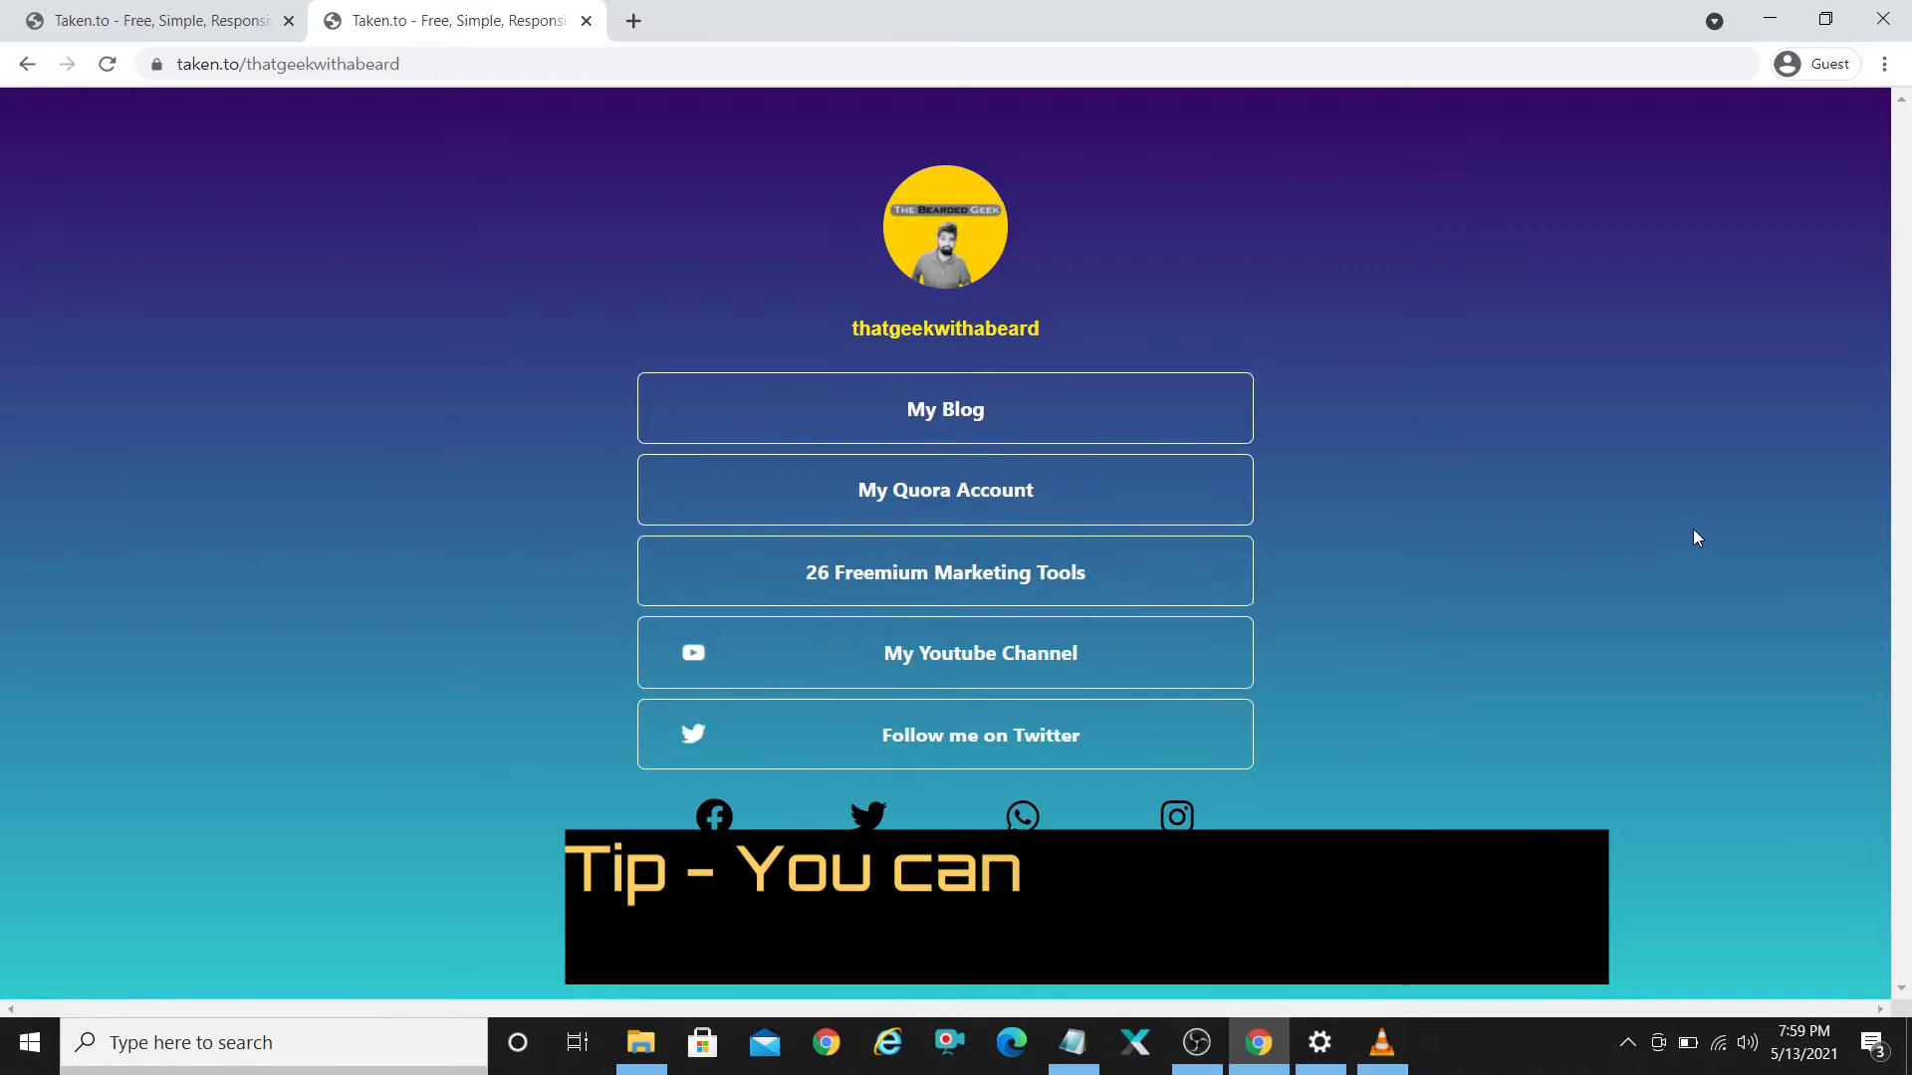
mouse_move(1247, 1028)
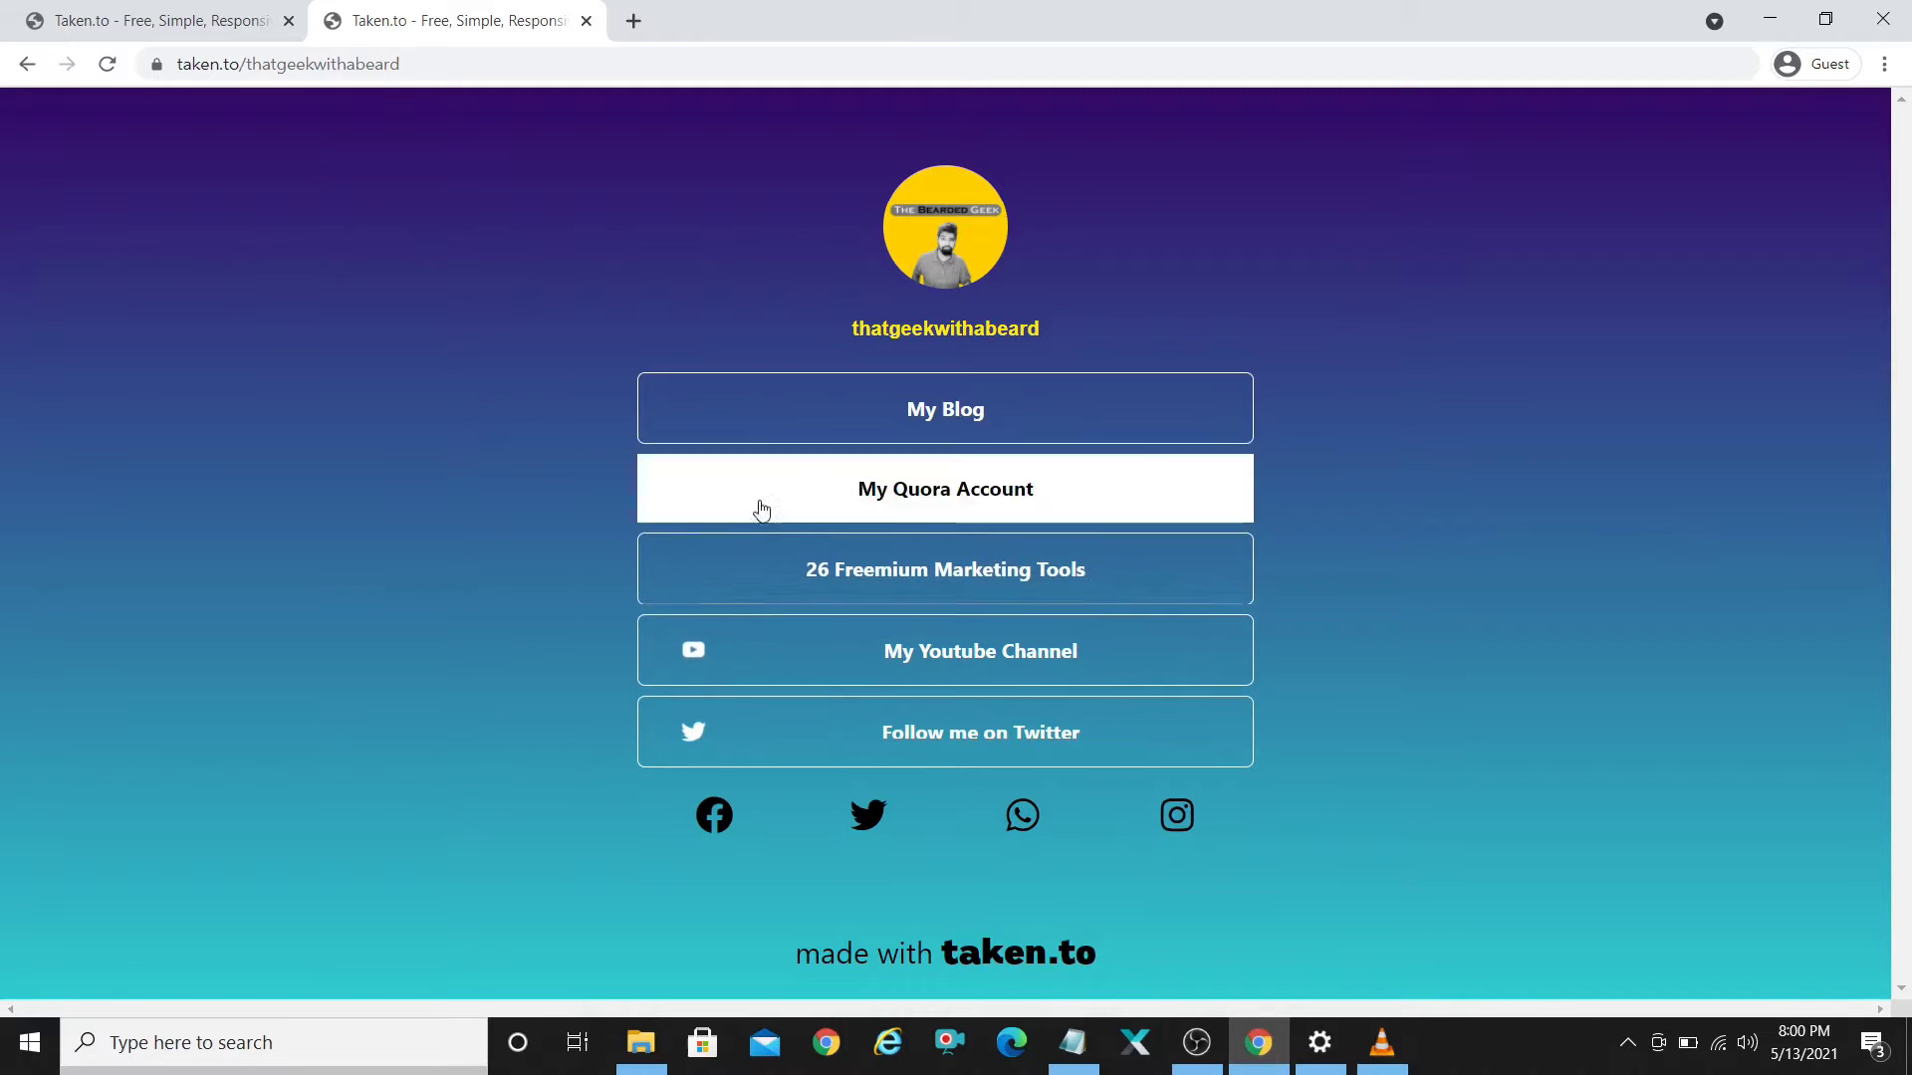
click(457, 62)
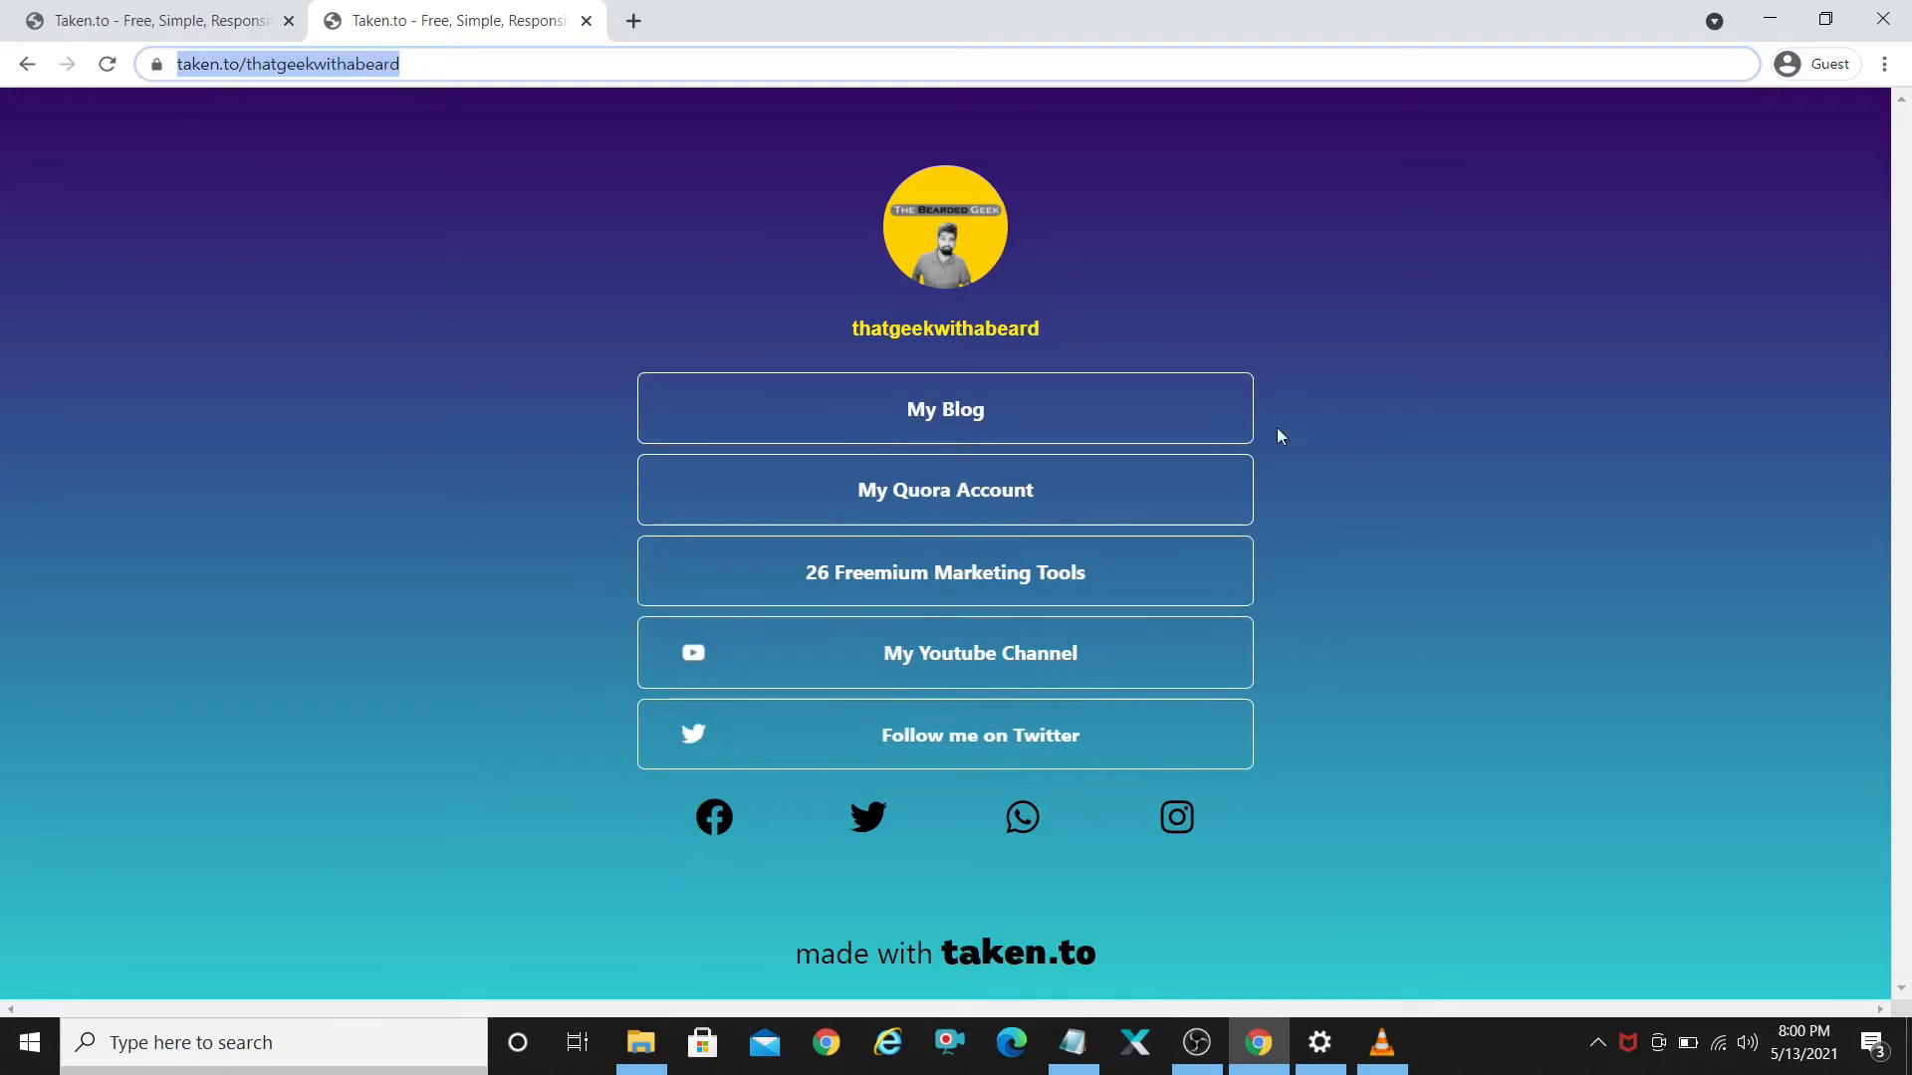
click(1722, 490)
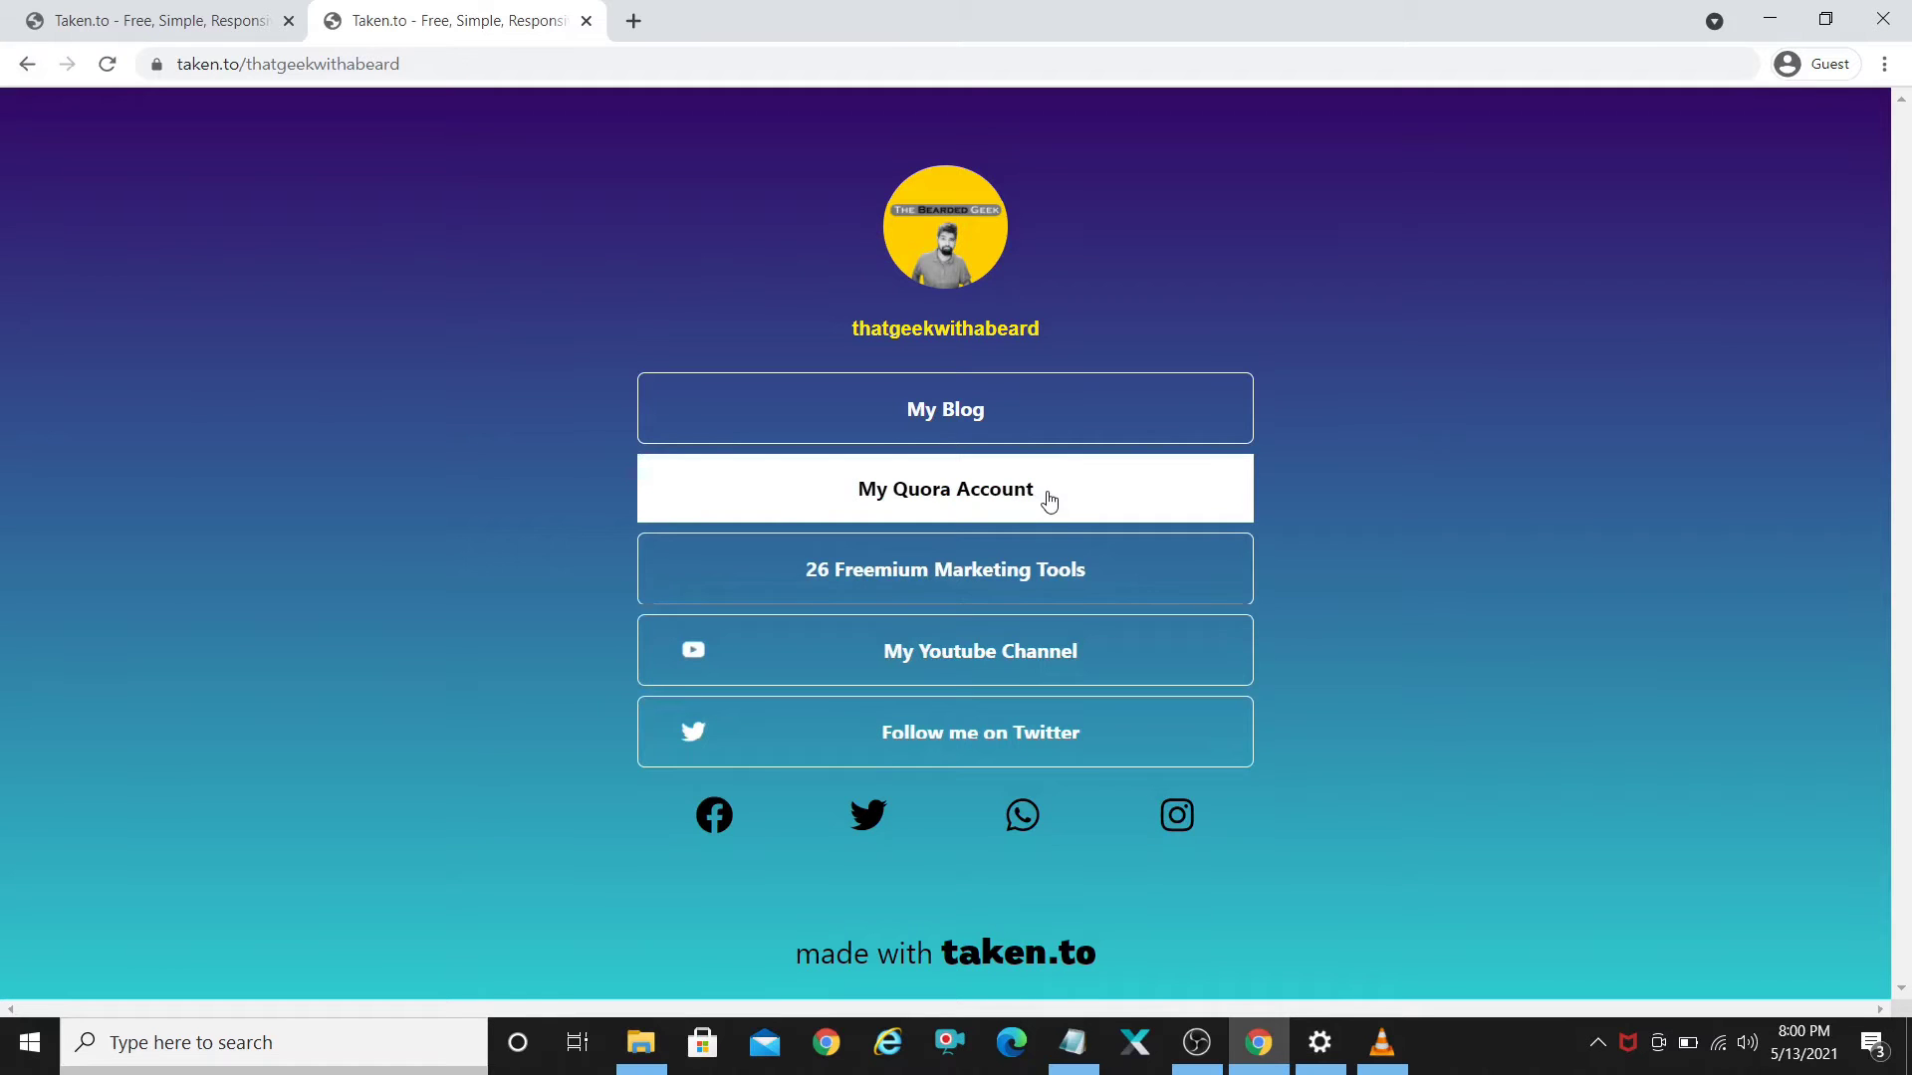
Step: Return to the Taken.to home page and claim the username testinggeek003
click(84, 8)
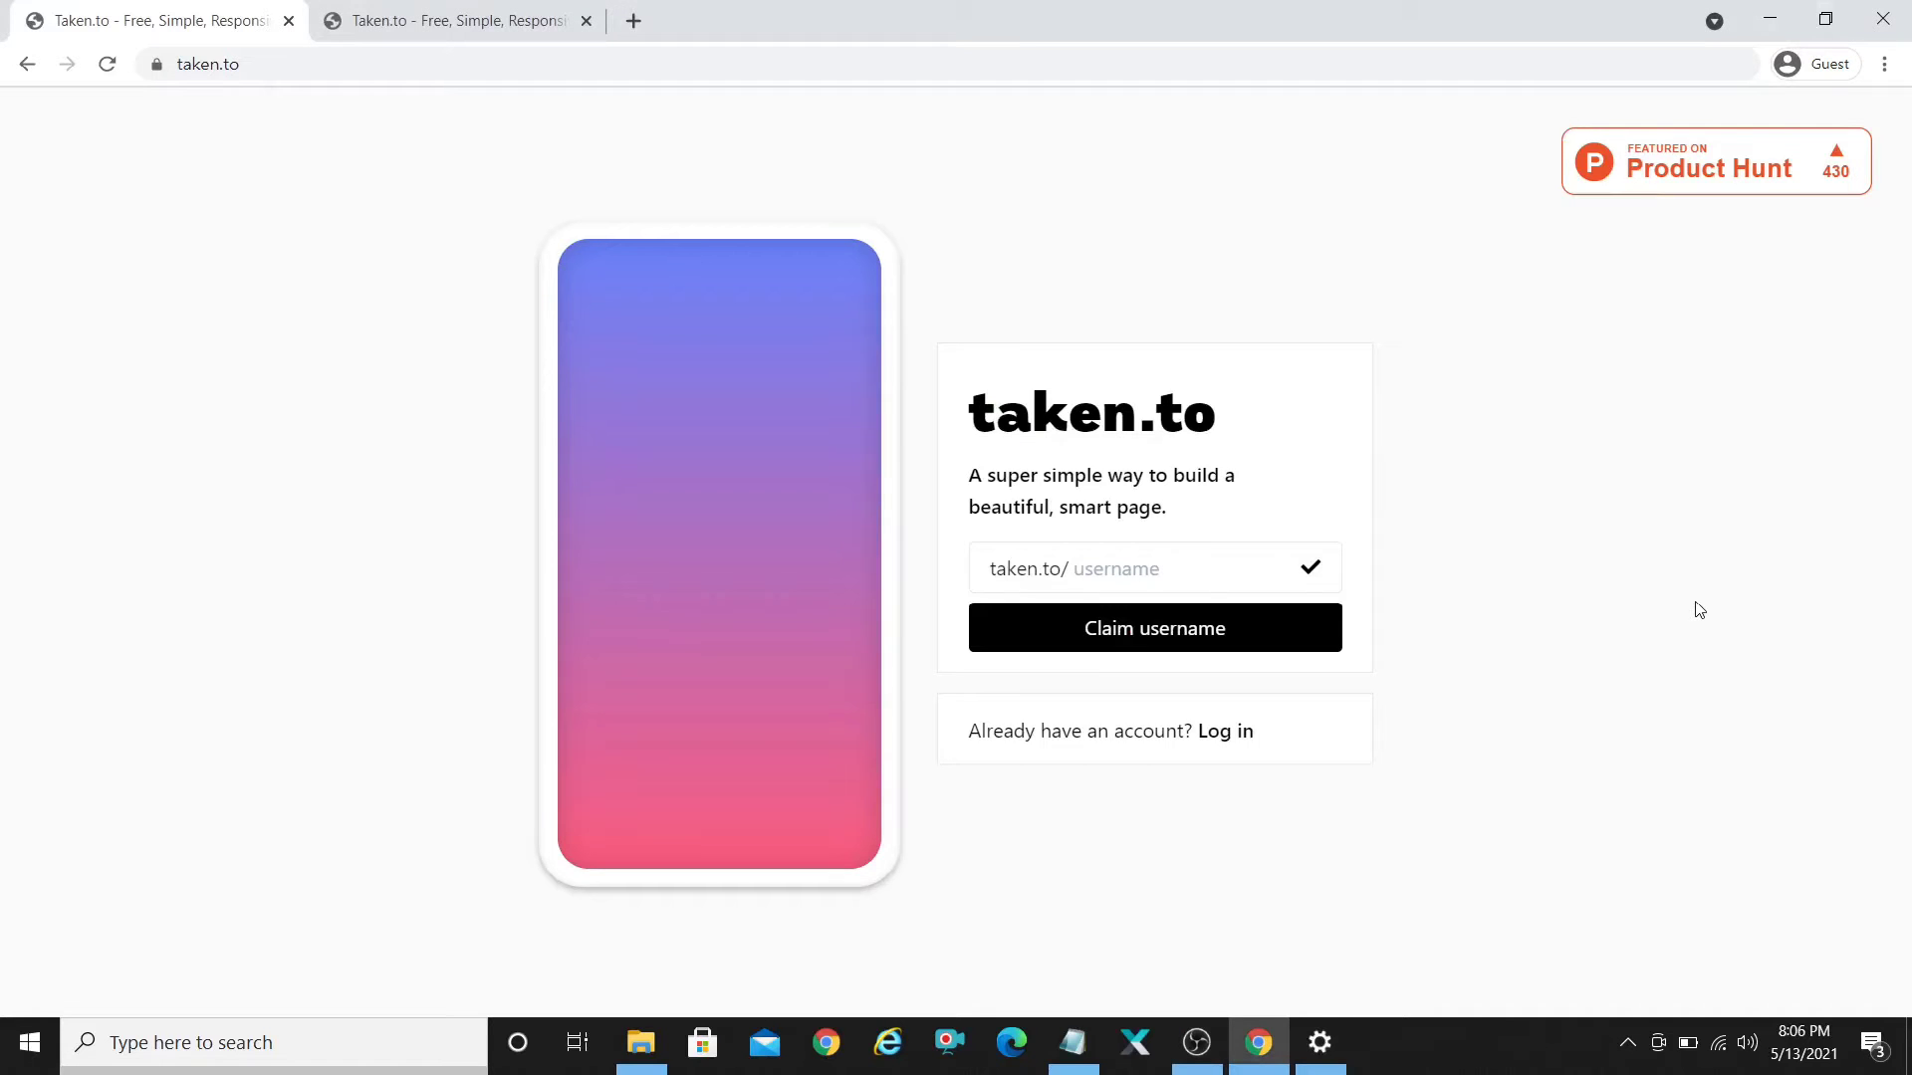
click(1167, 568)
text(testinggeek003)
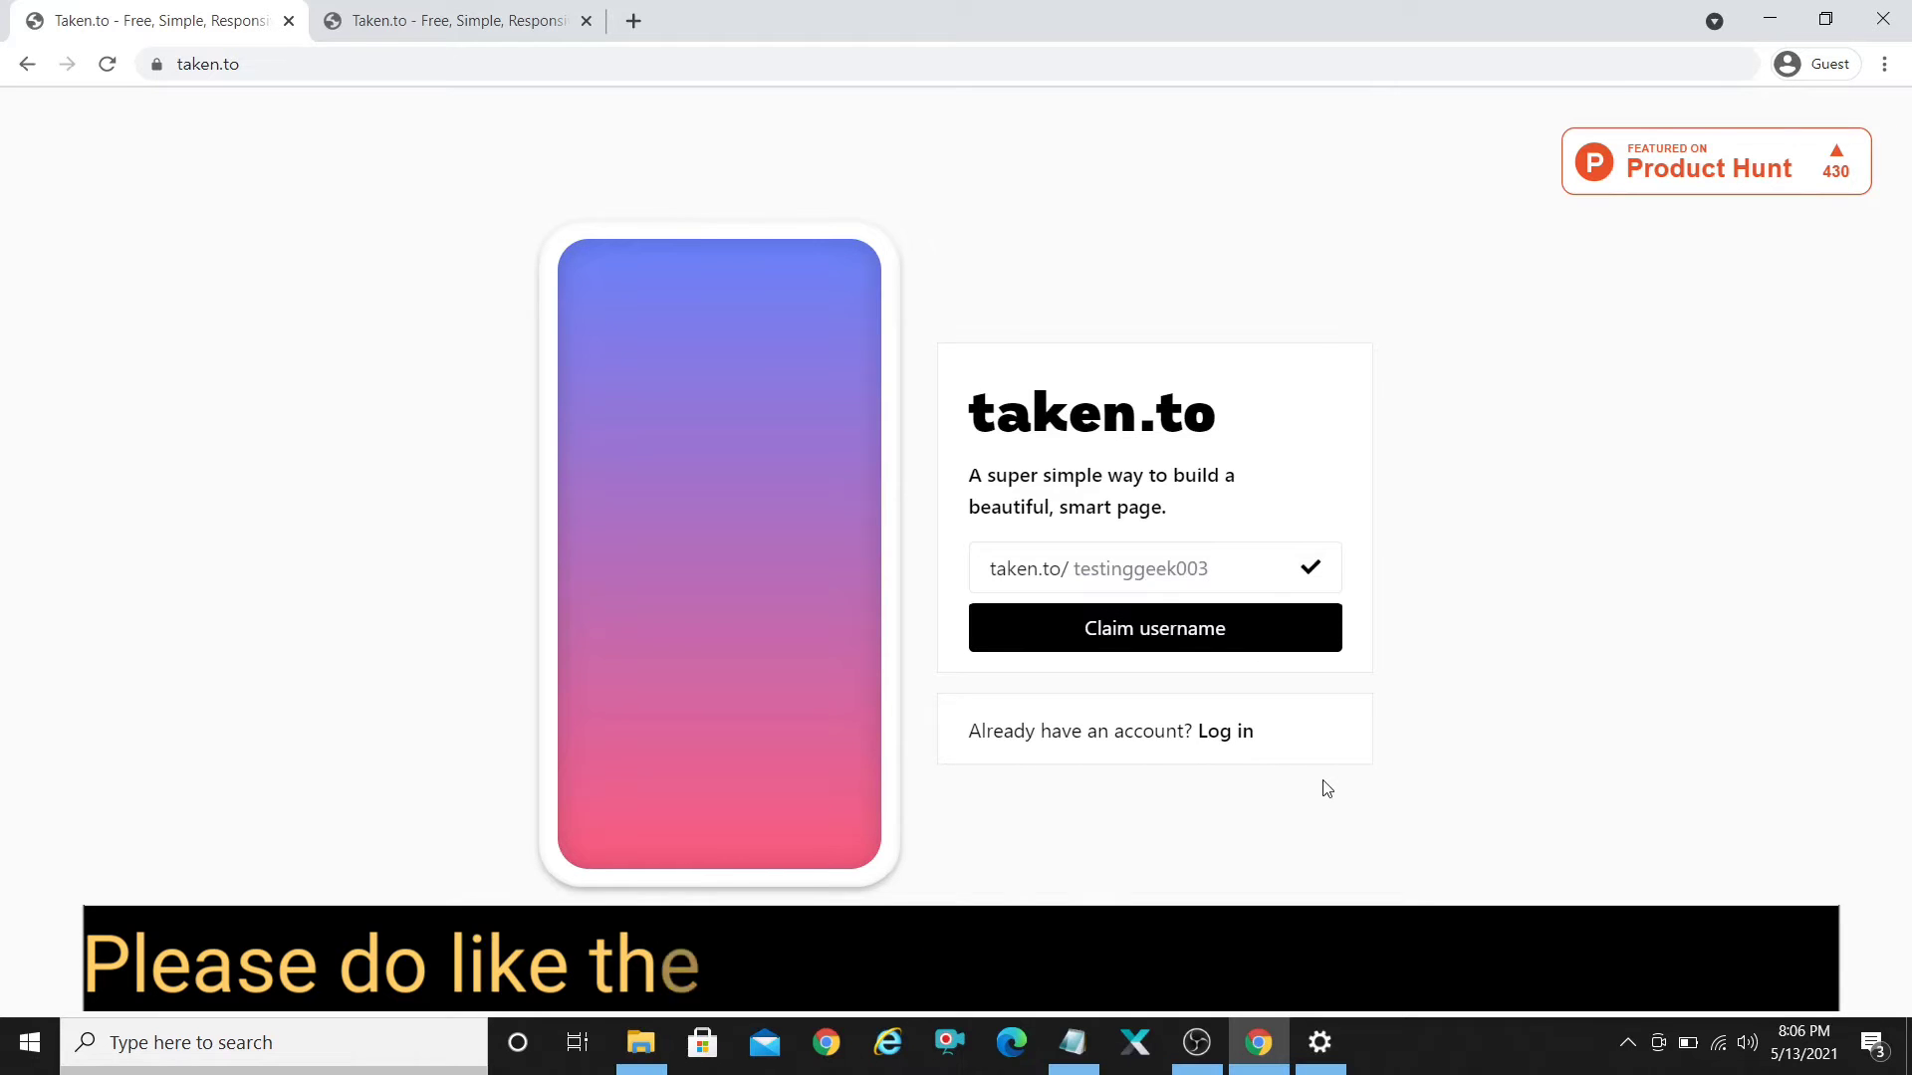
click(1275, 632)
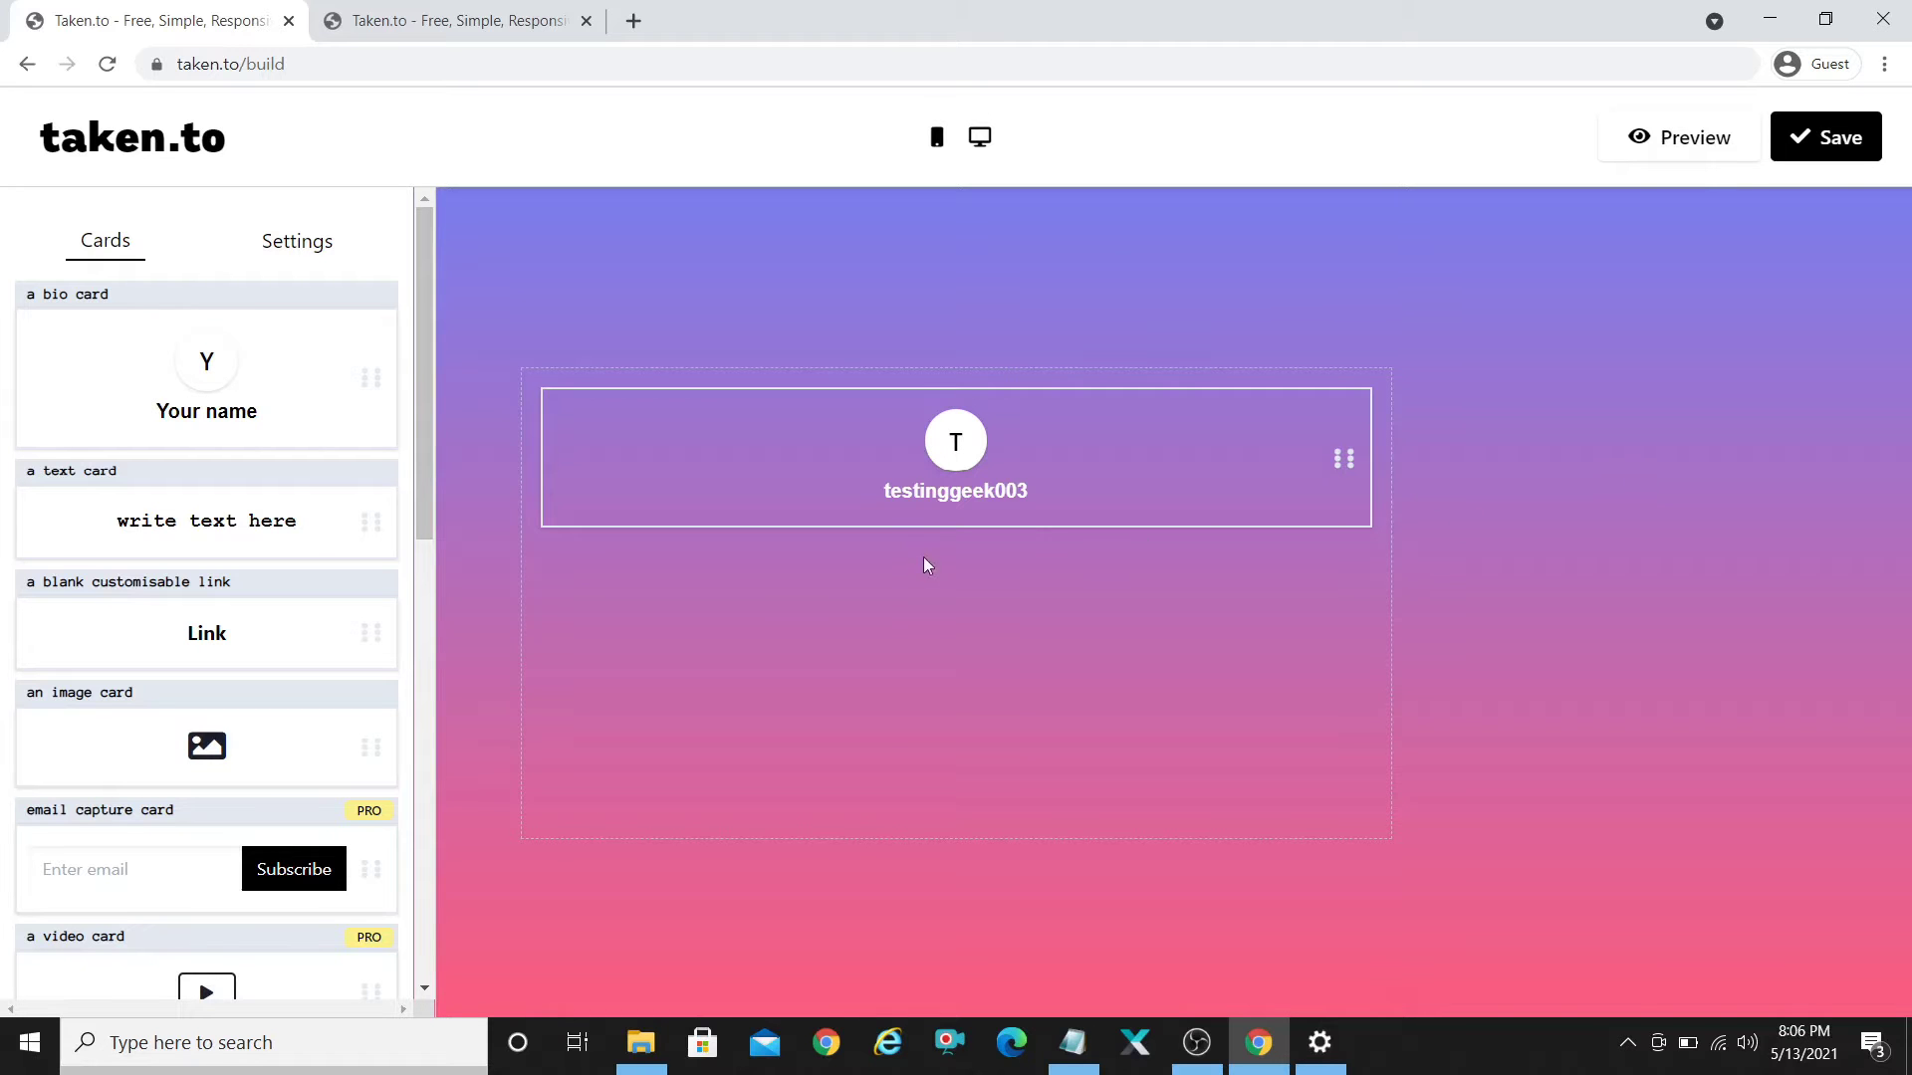
Step: Change the name on the page's bio card to "Testing 123"
click(926, 488)
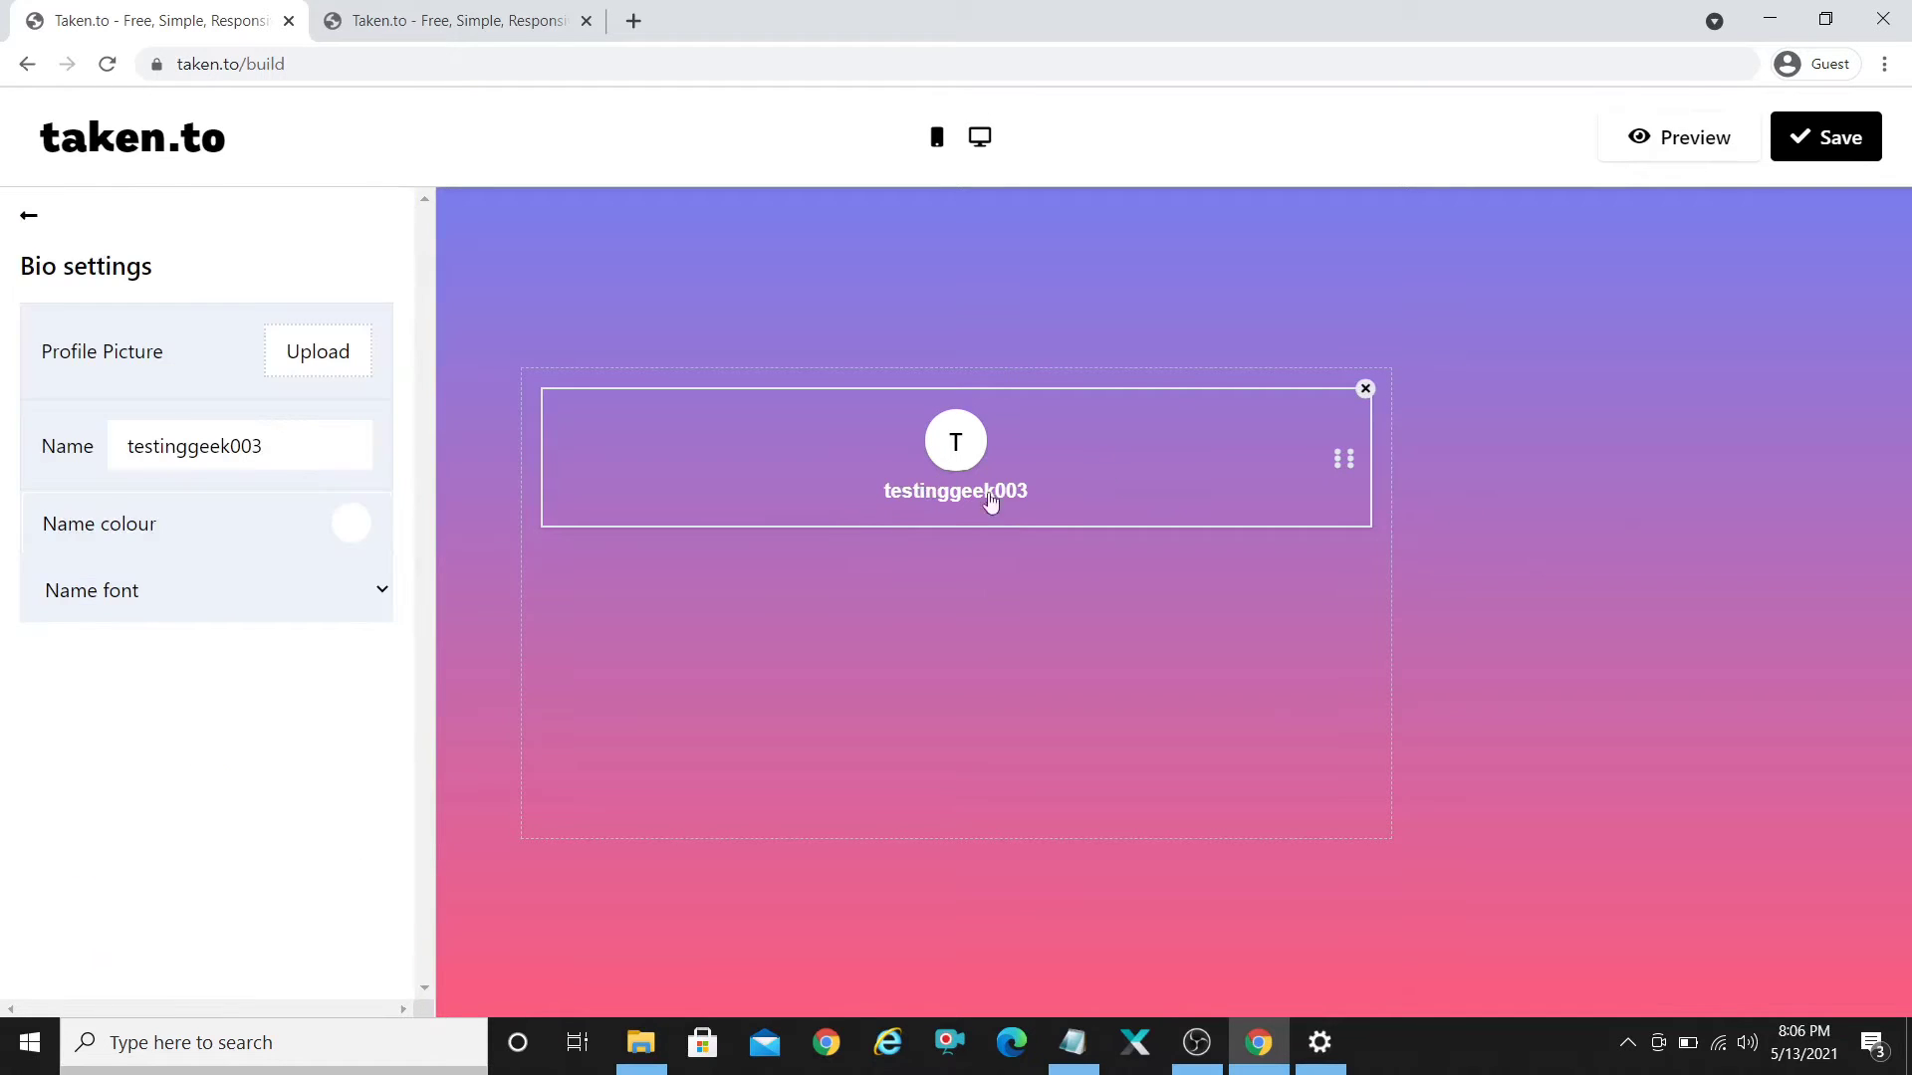
click(26, 218)
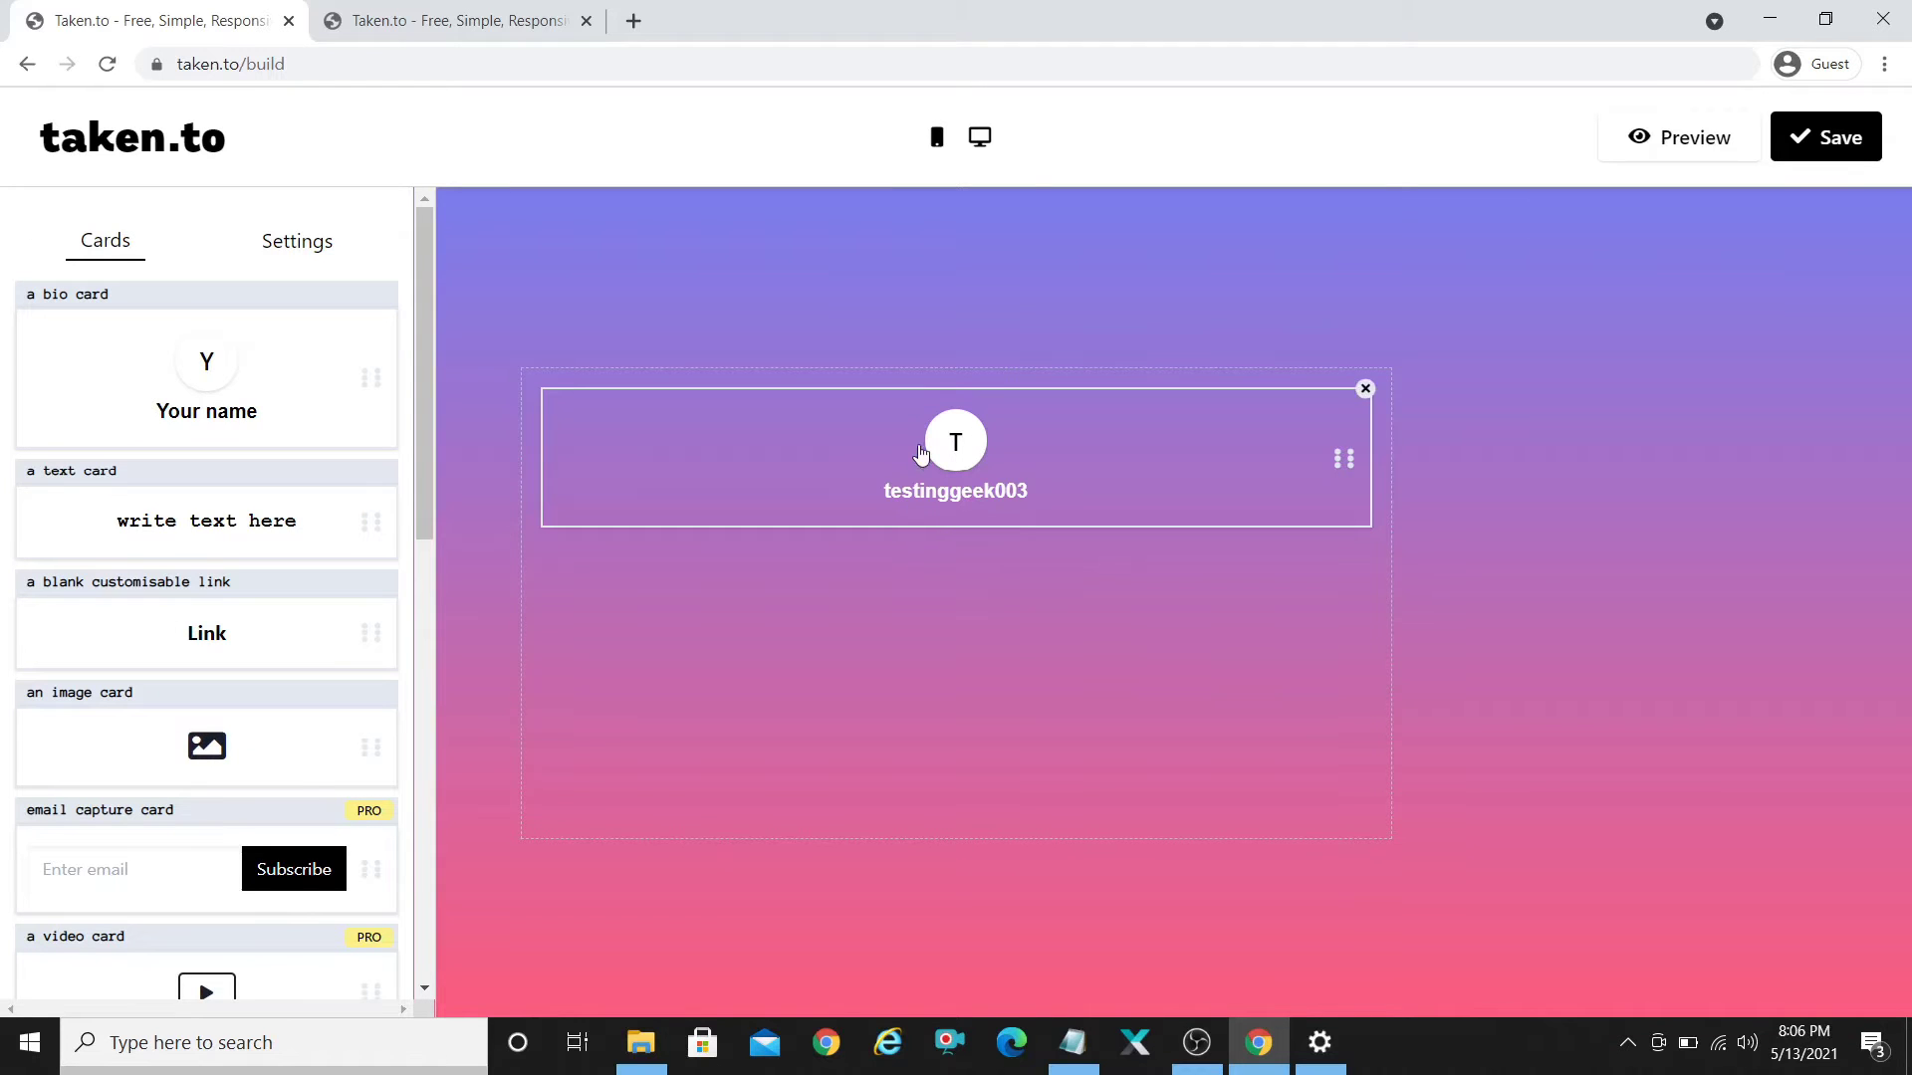
click(977, 495)
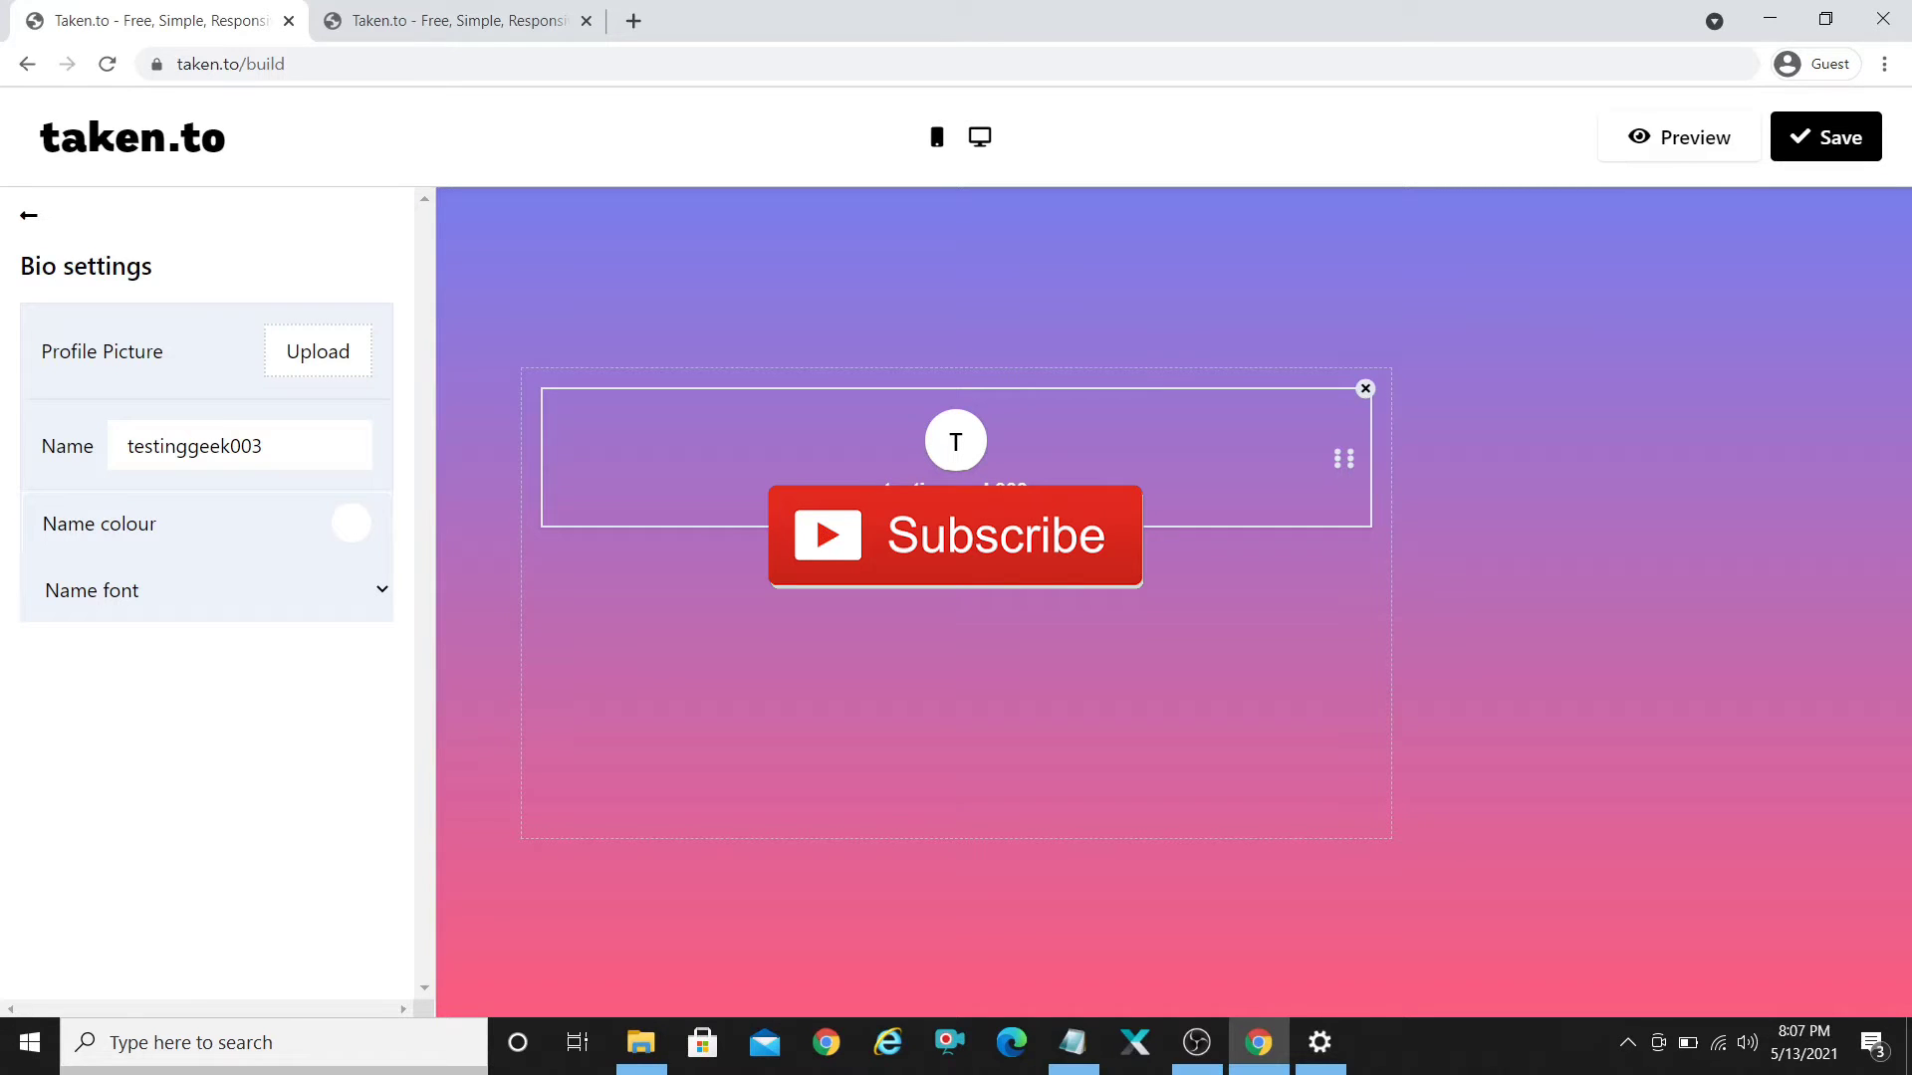
key(ctrl+a)
text(Testing)
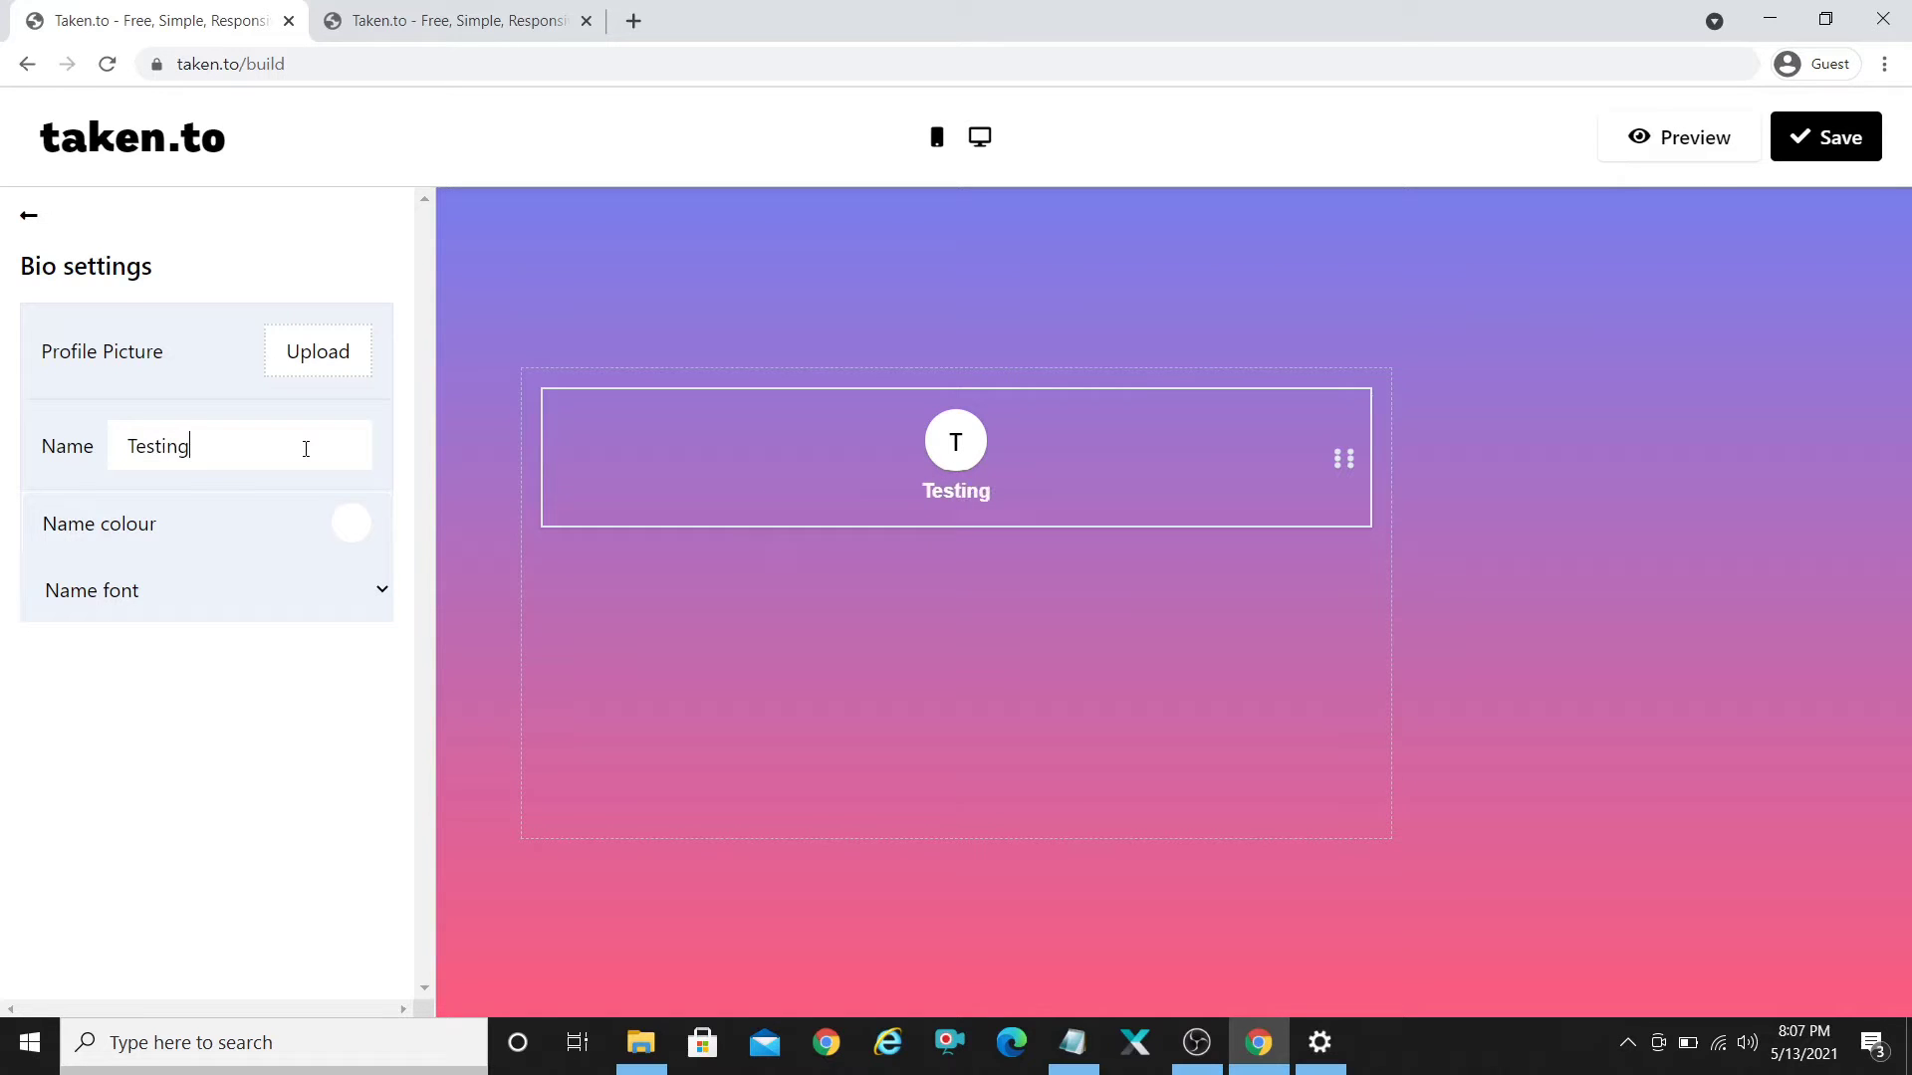
text( 123)
click(320, 360)
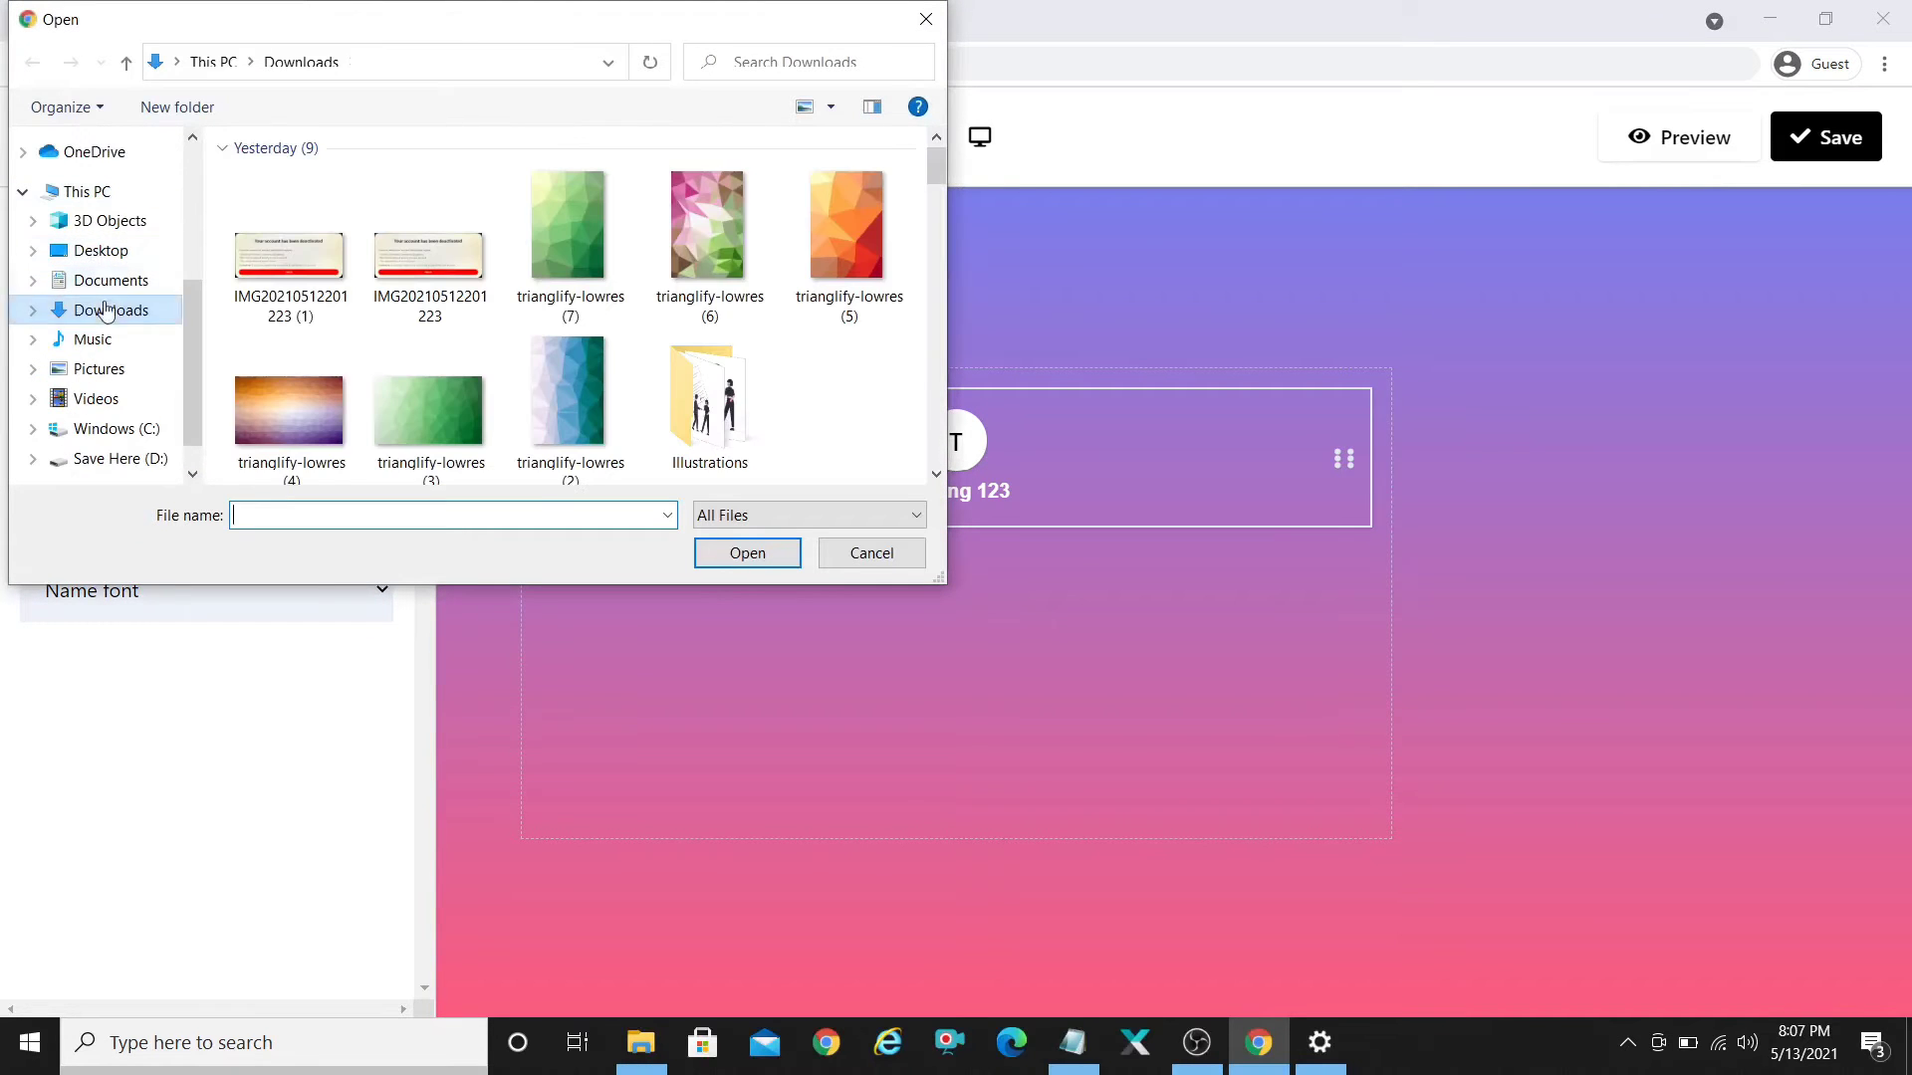
drag(938, 165, 936, 404)
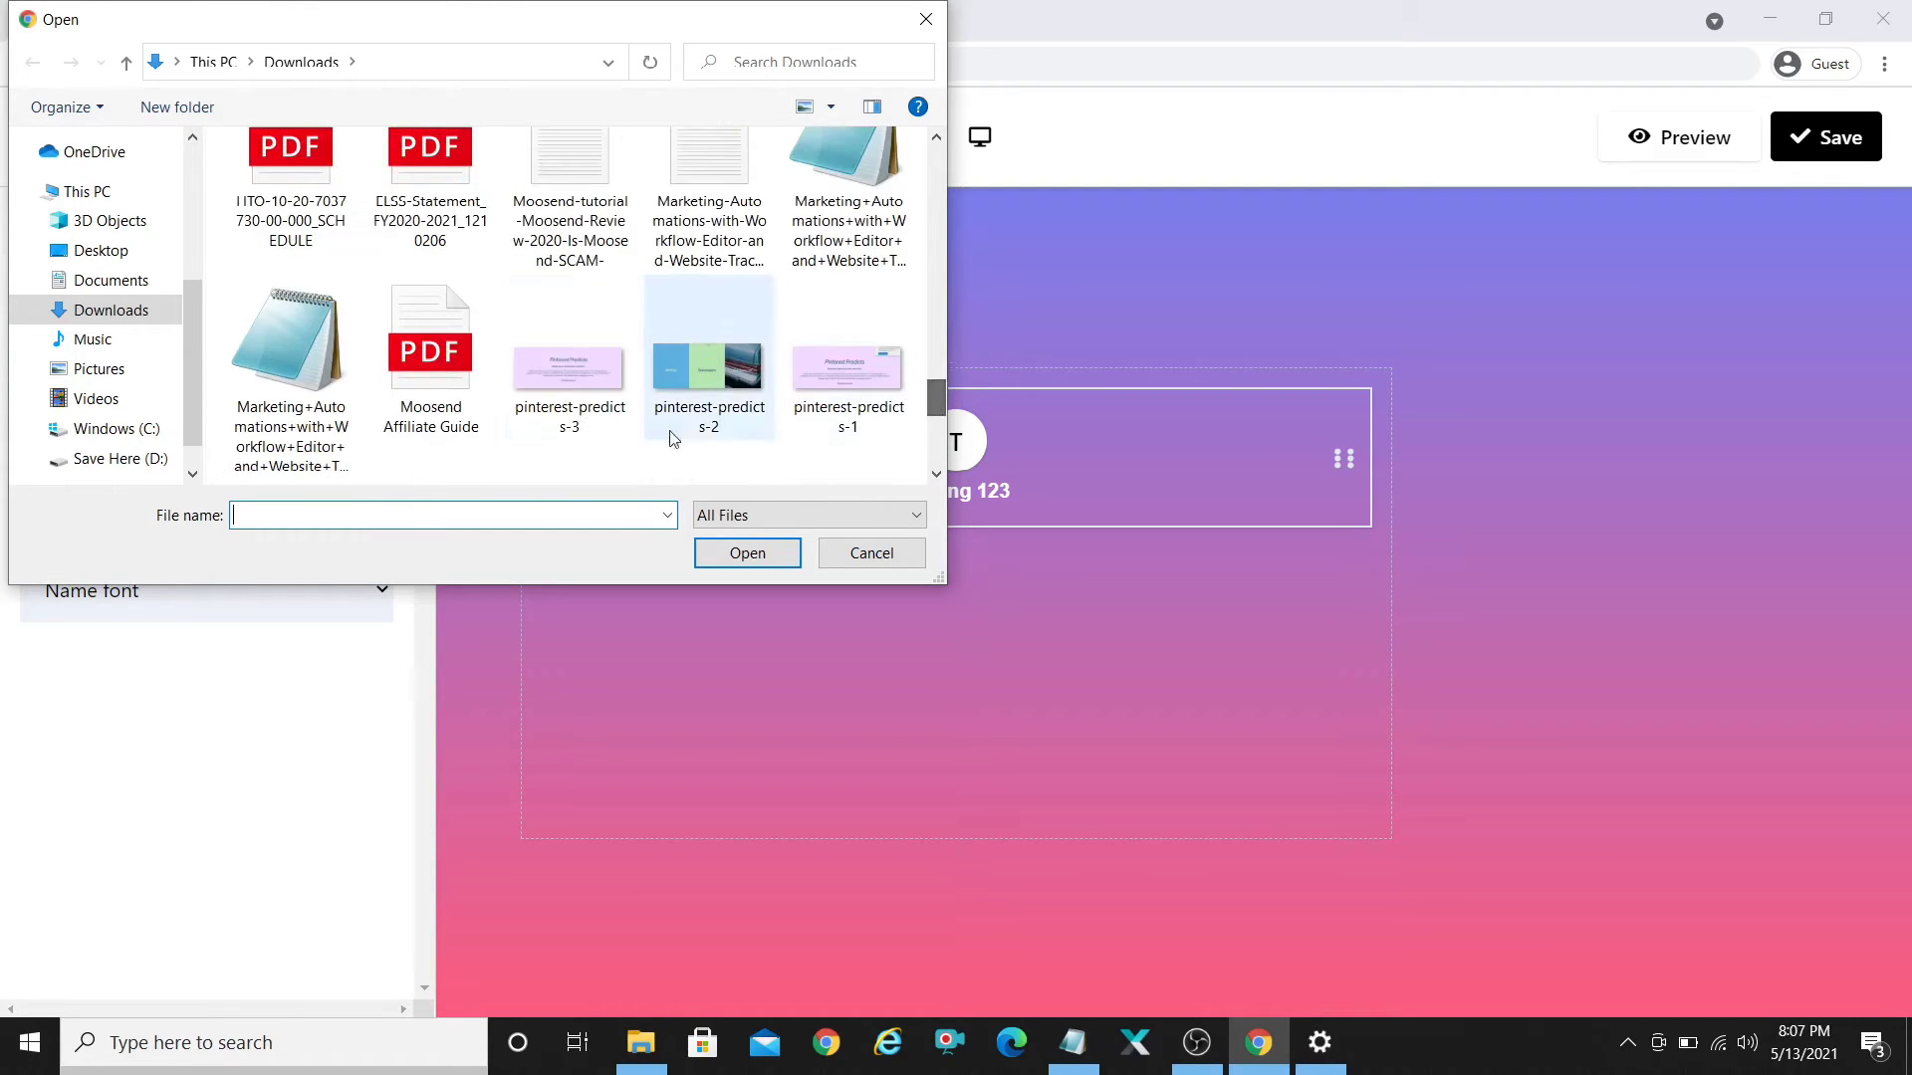
click(936, 477)
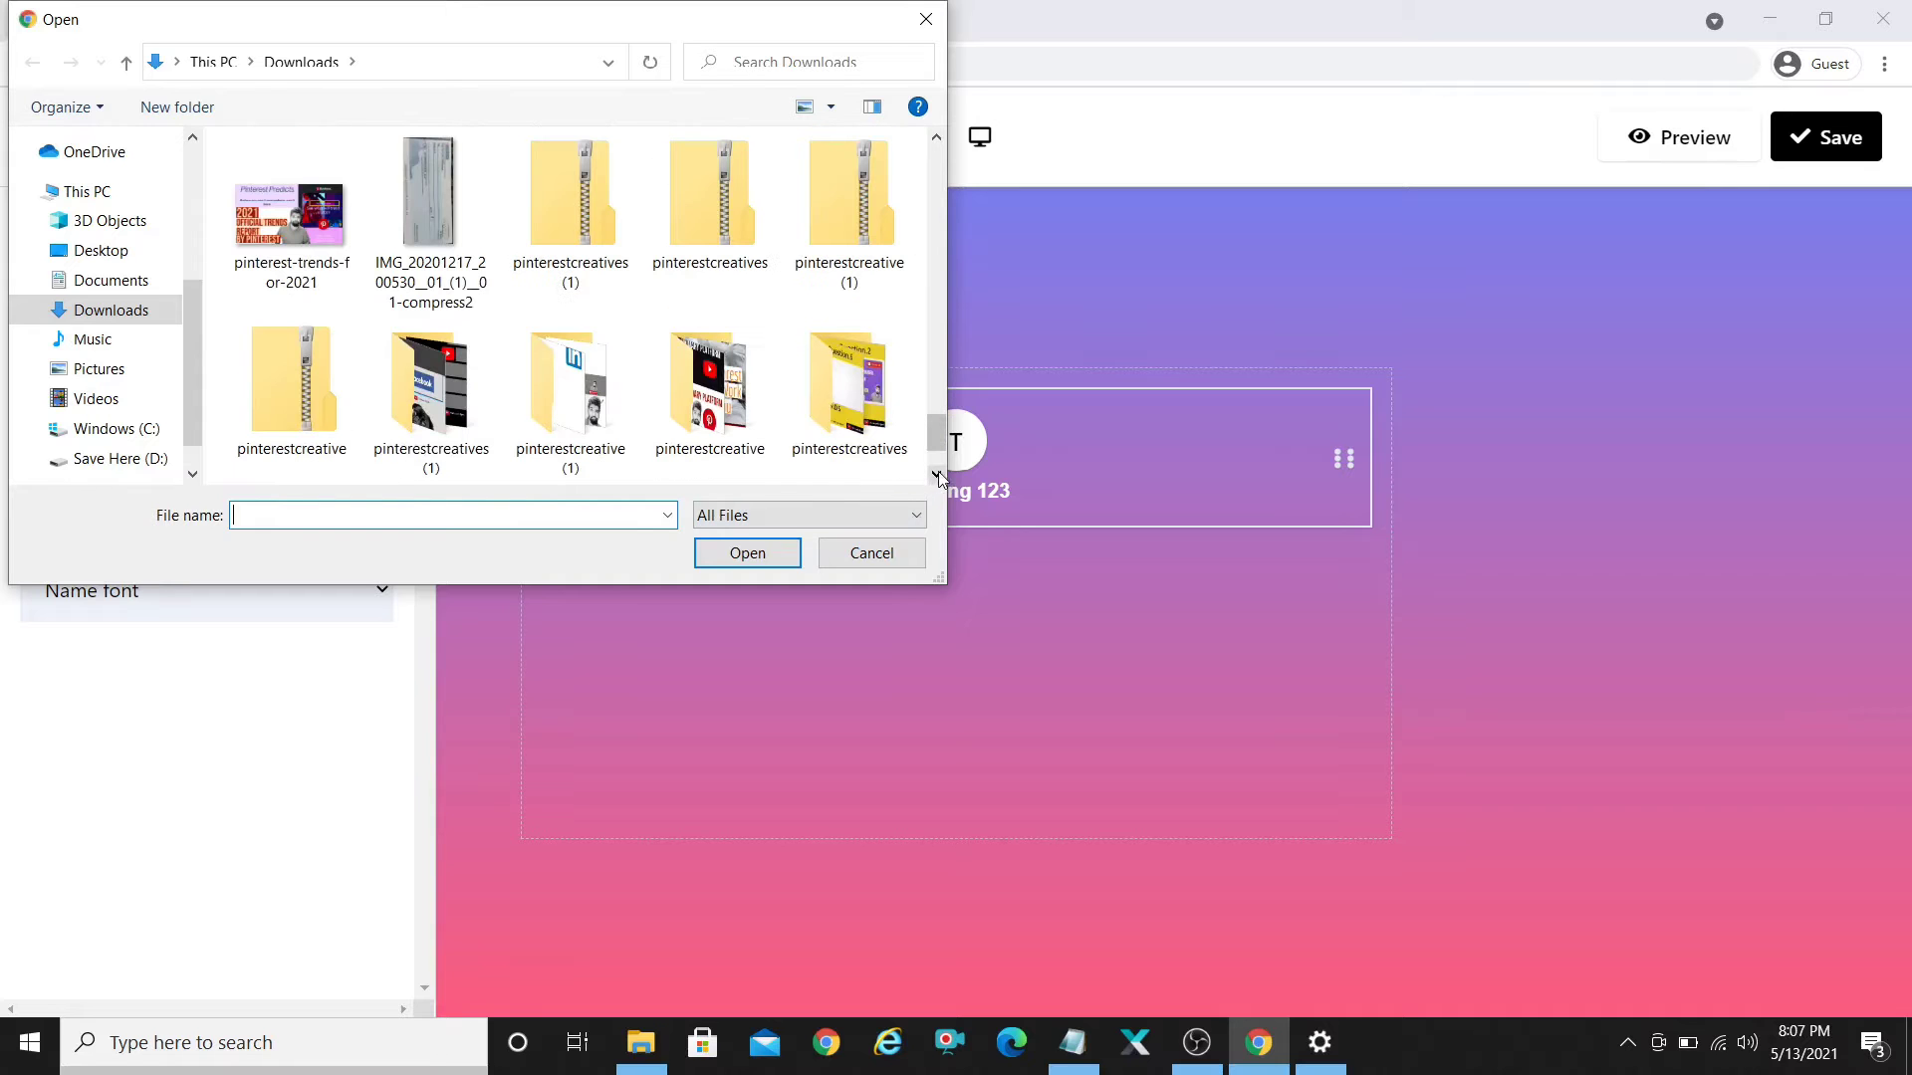
click(931, 142)
click(568, 398)
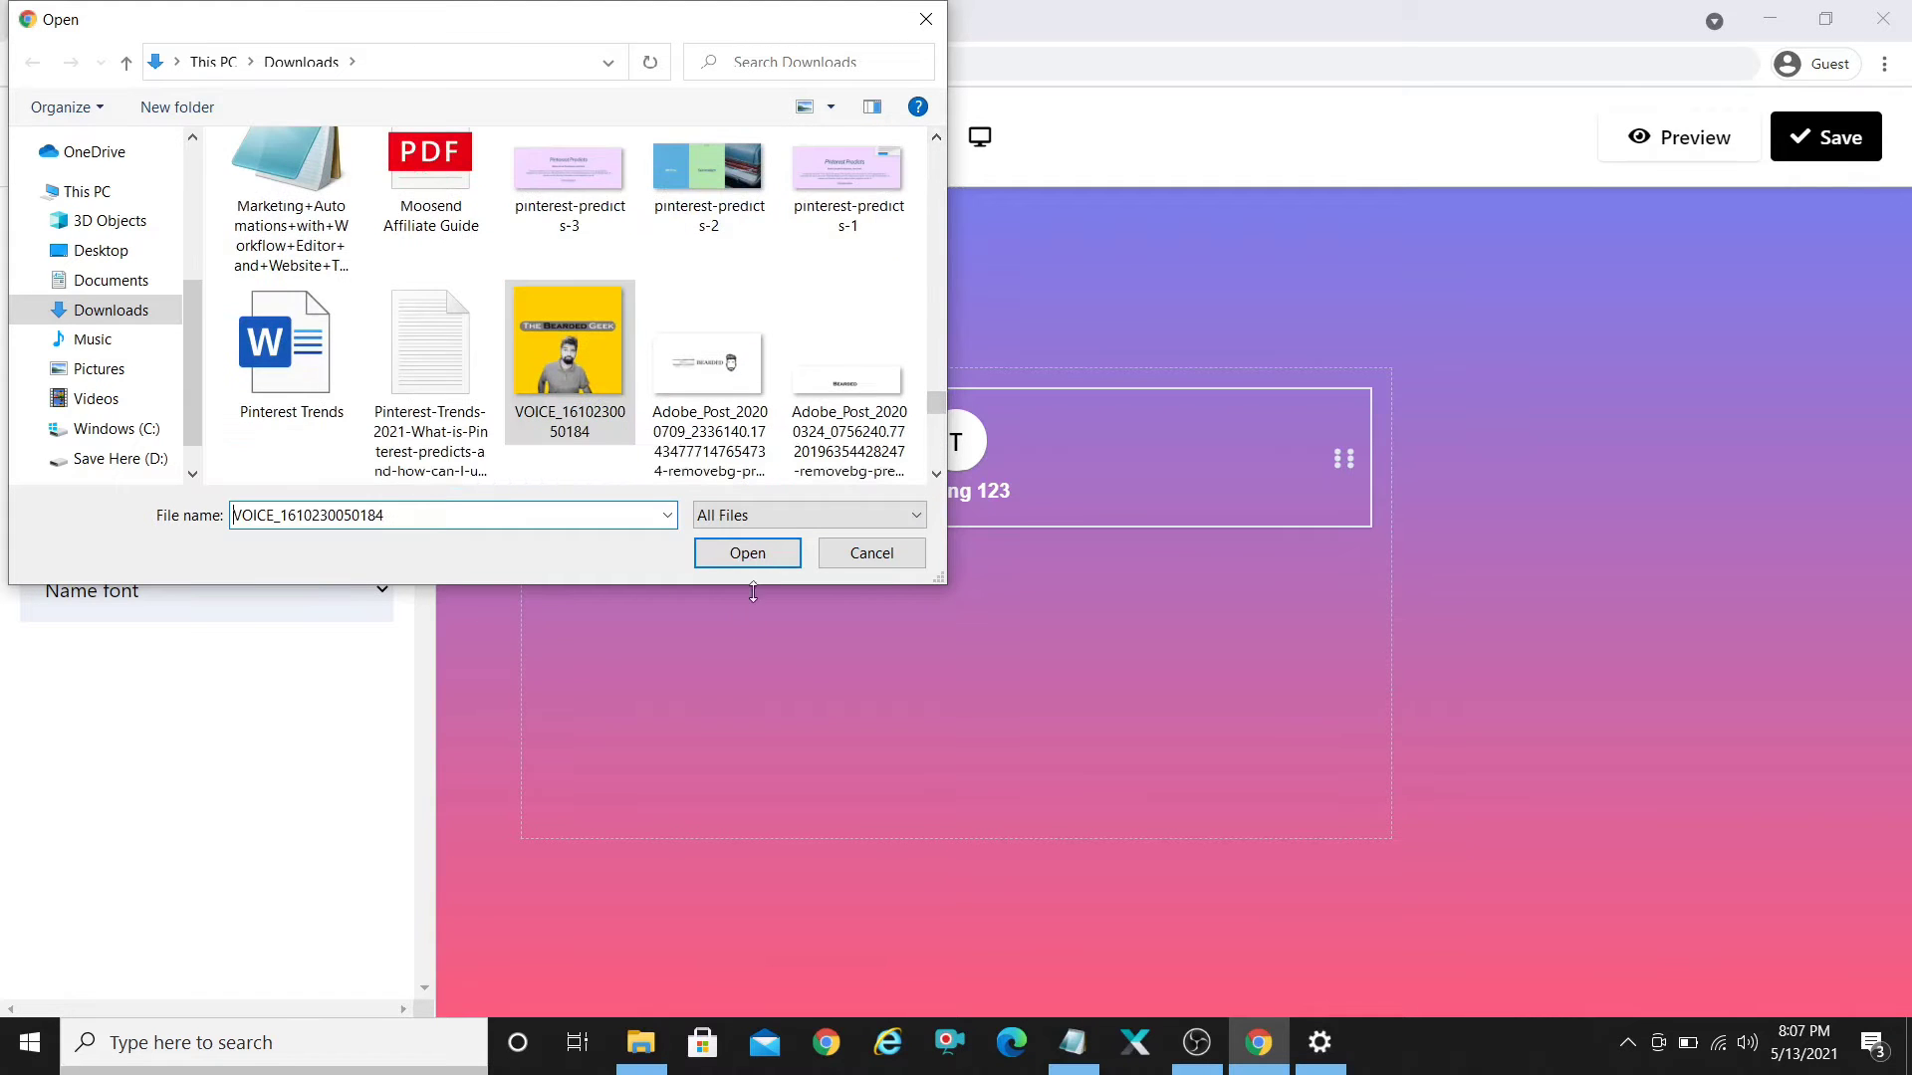
click(747, 554)
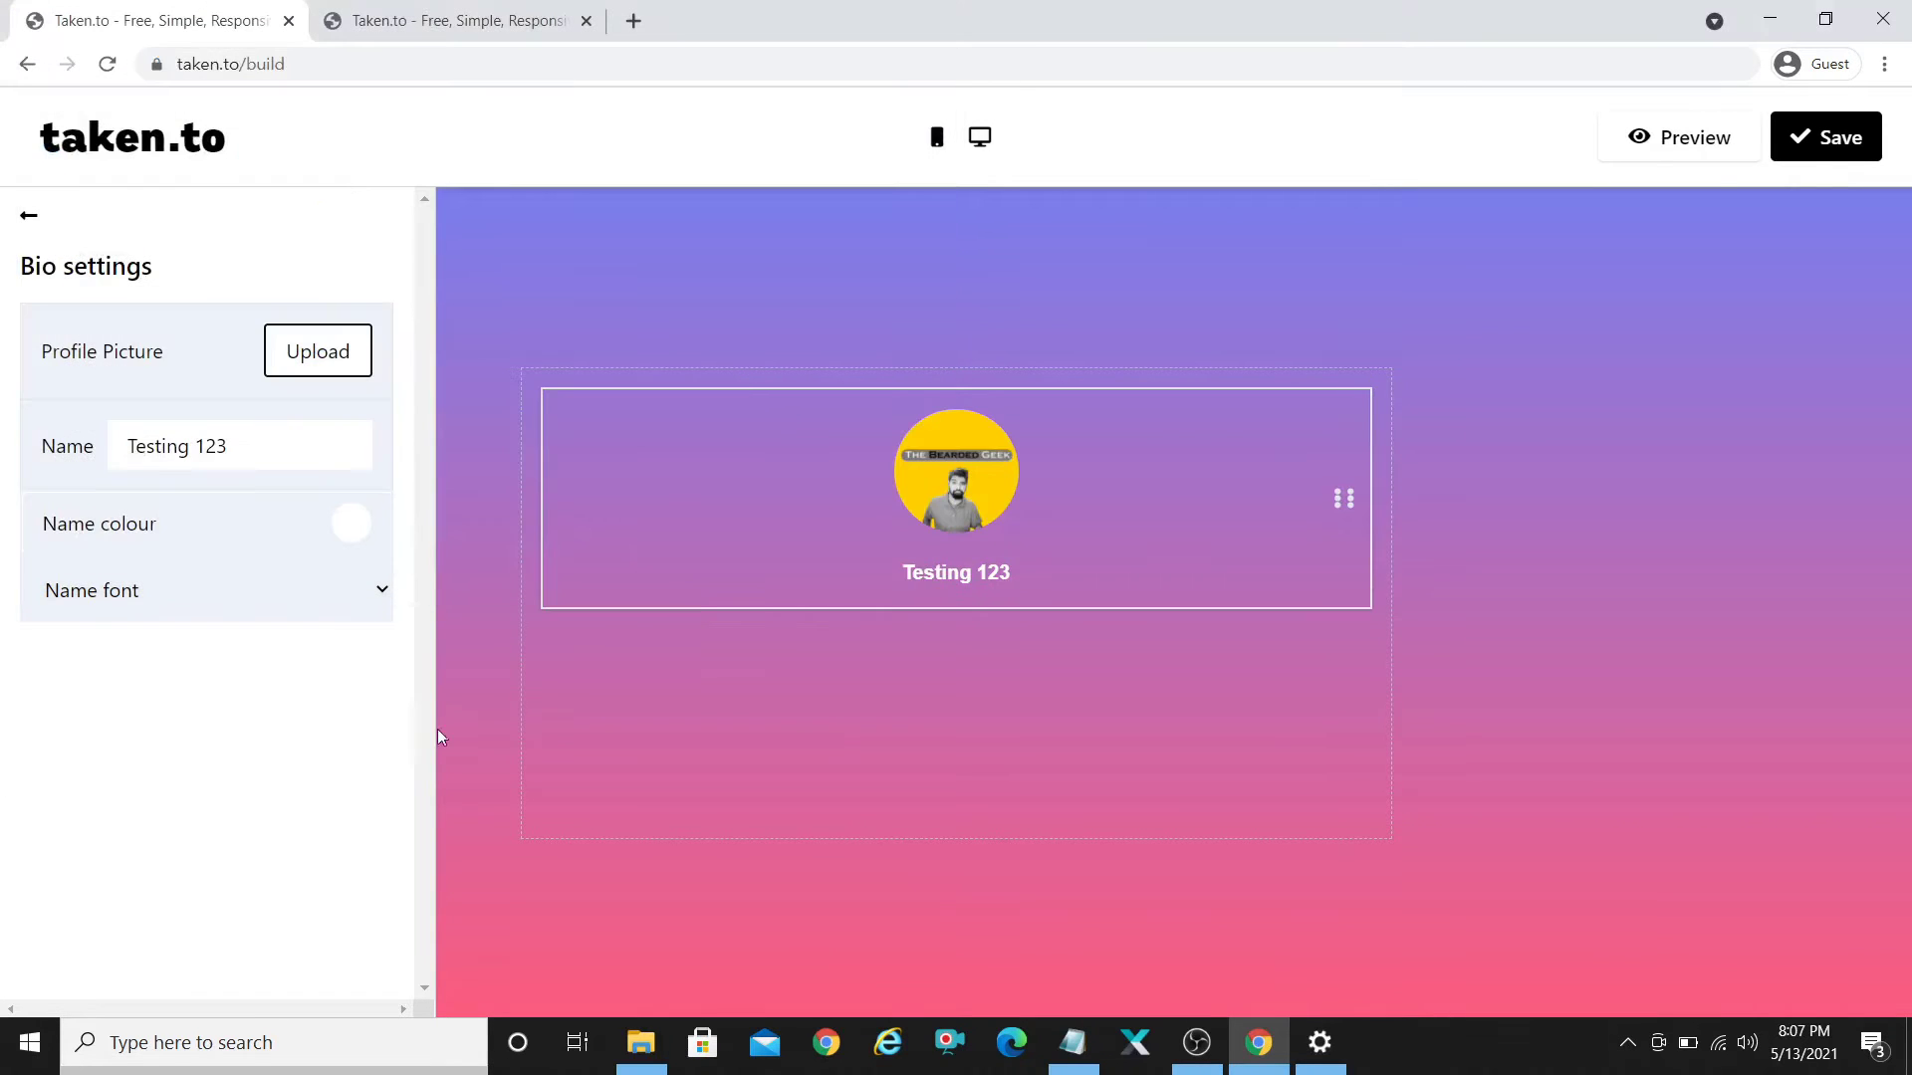
Step: Set the bio card's name colour to yellow, #FFD012
click(354, 532)
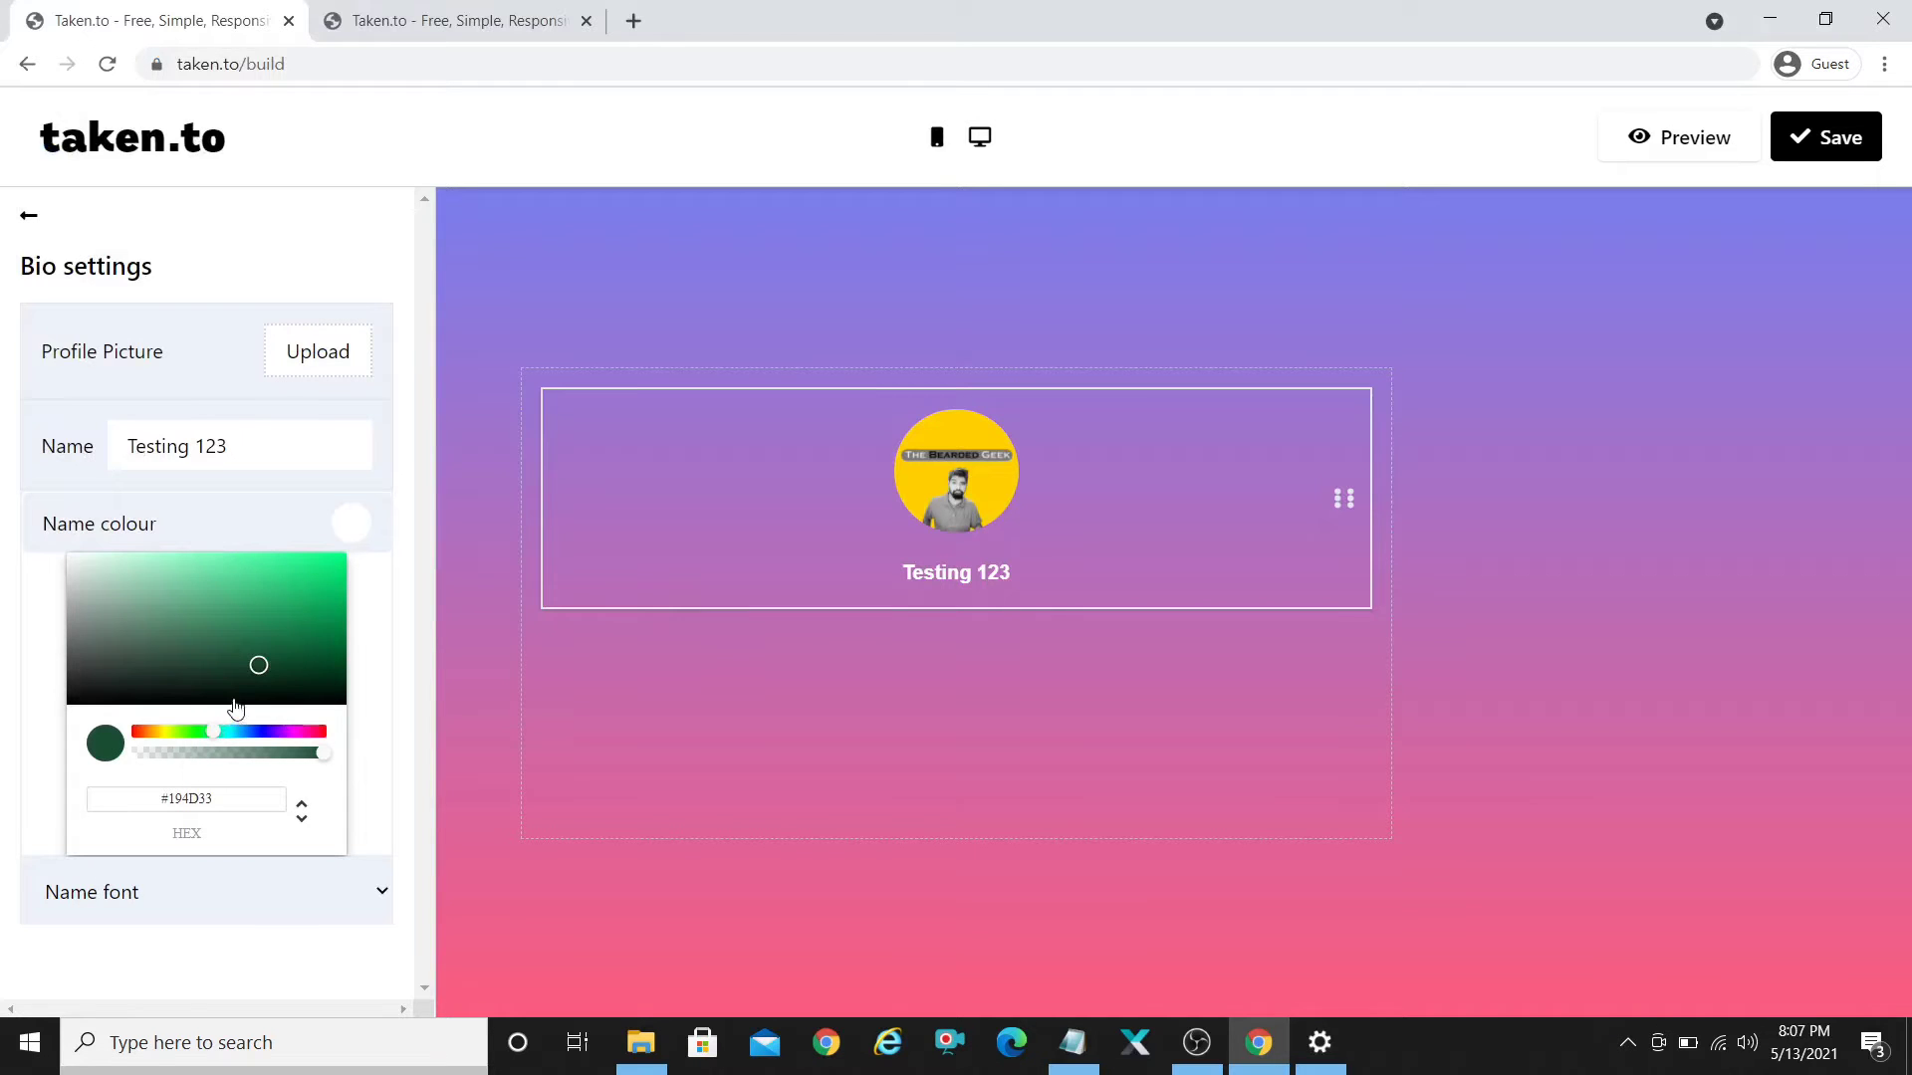
click(296, 650)
drag(295, 648, 332, 560)
click(159, 731)
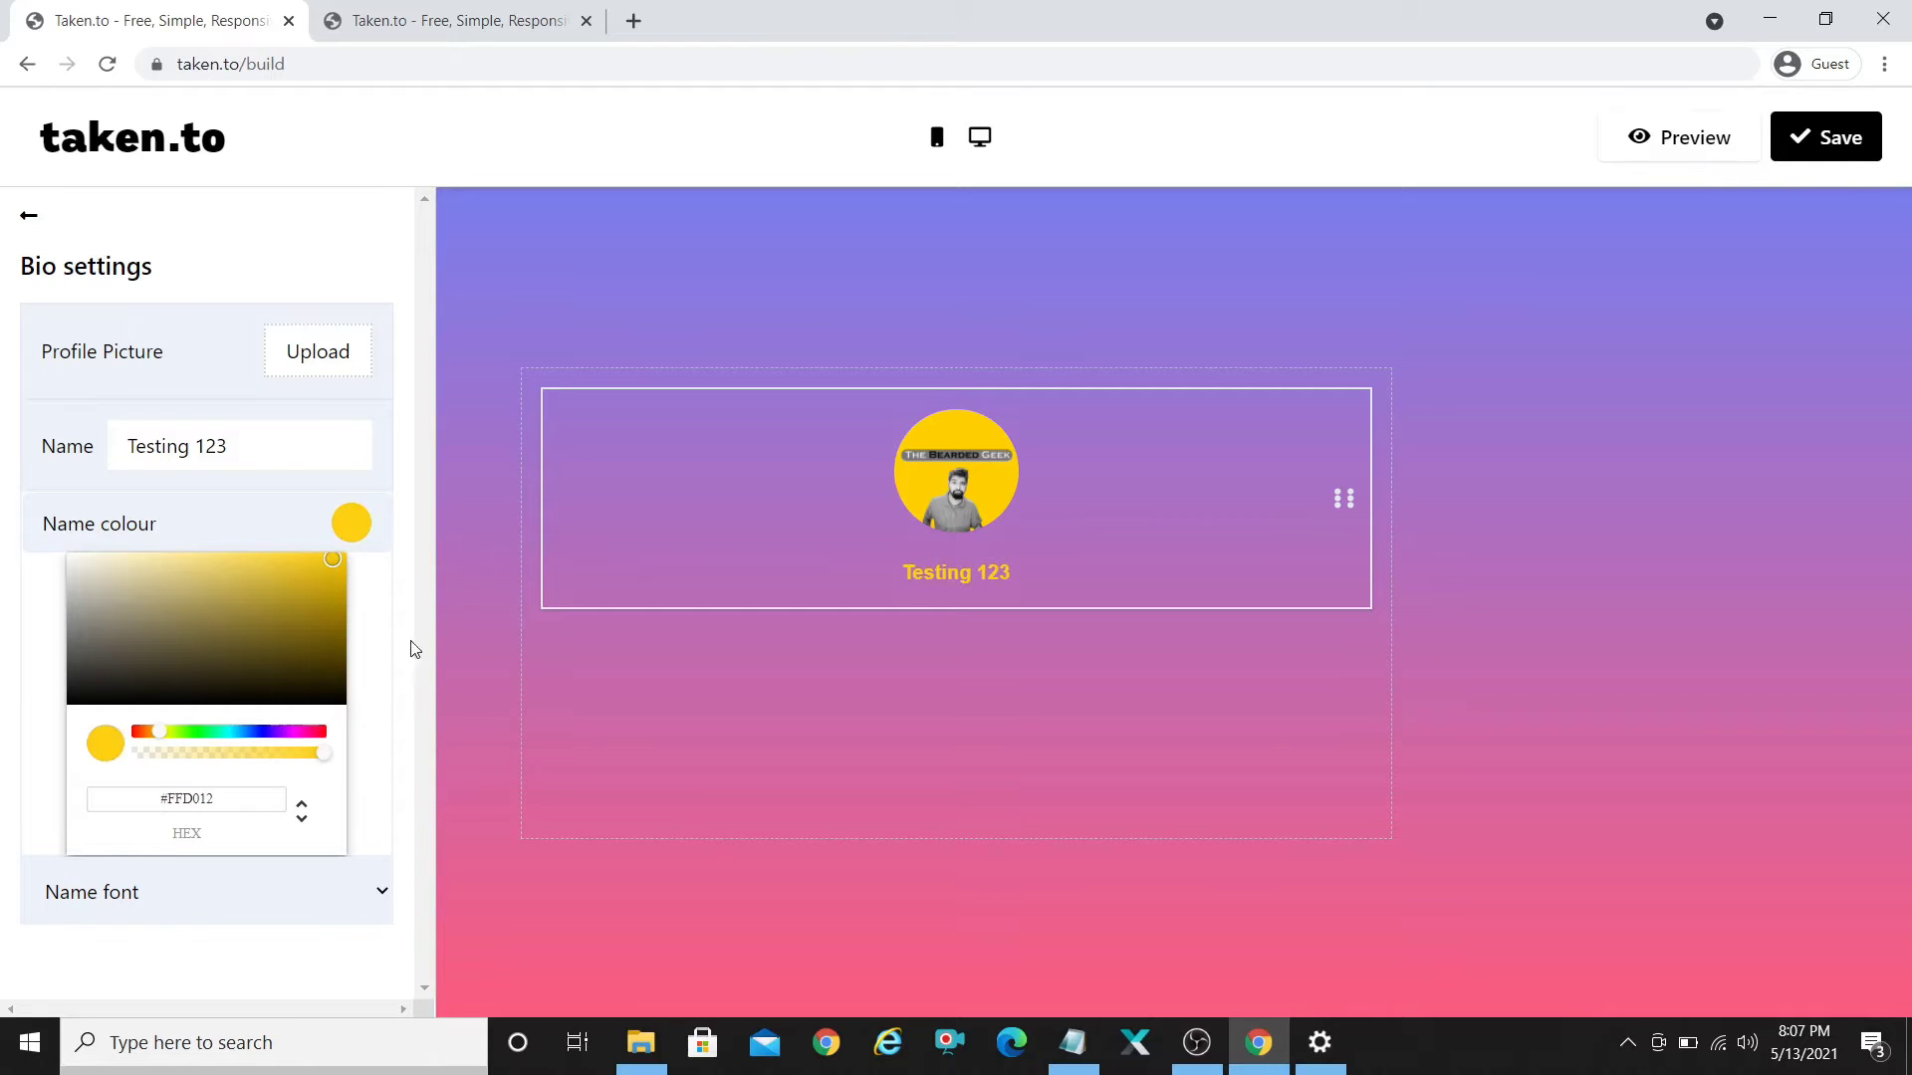
click(364, 528)
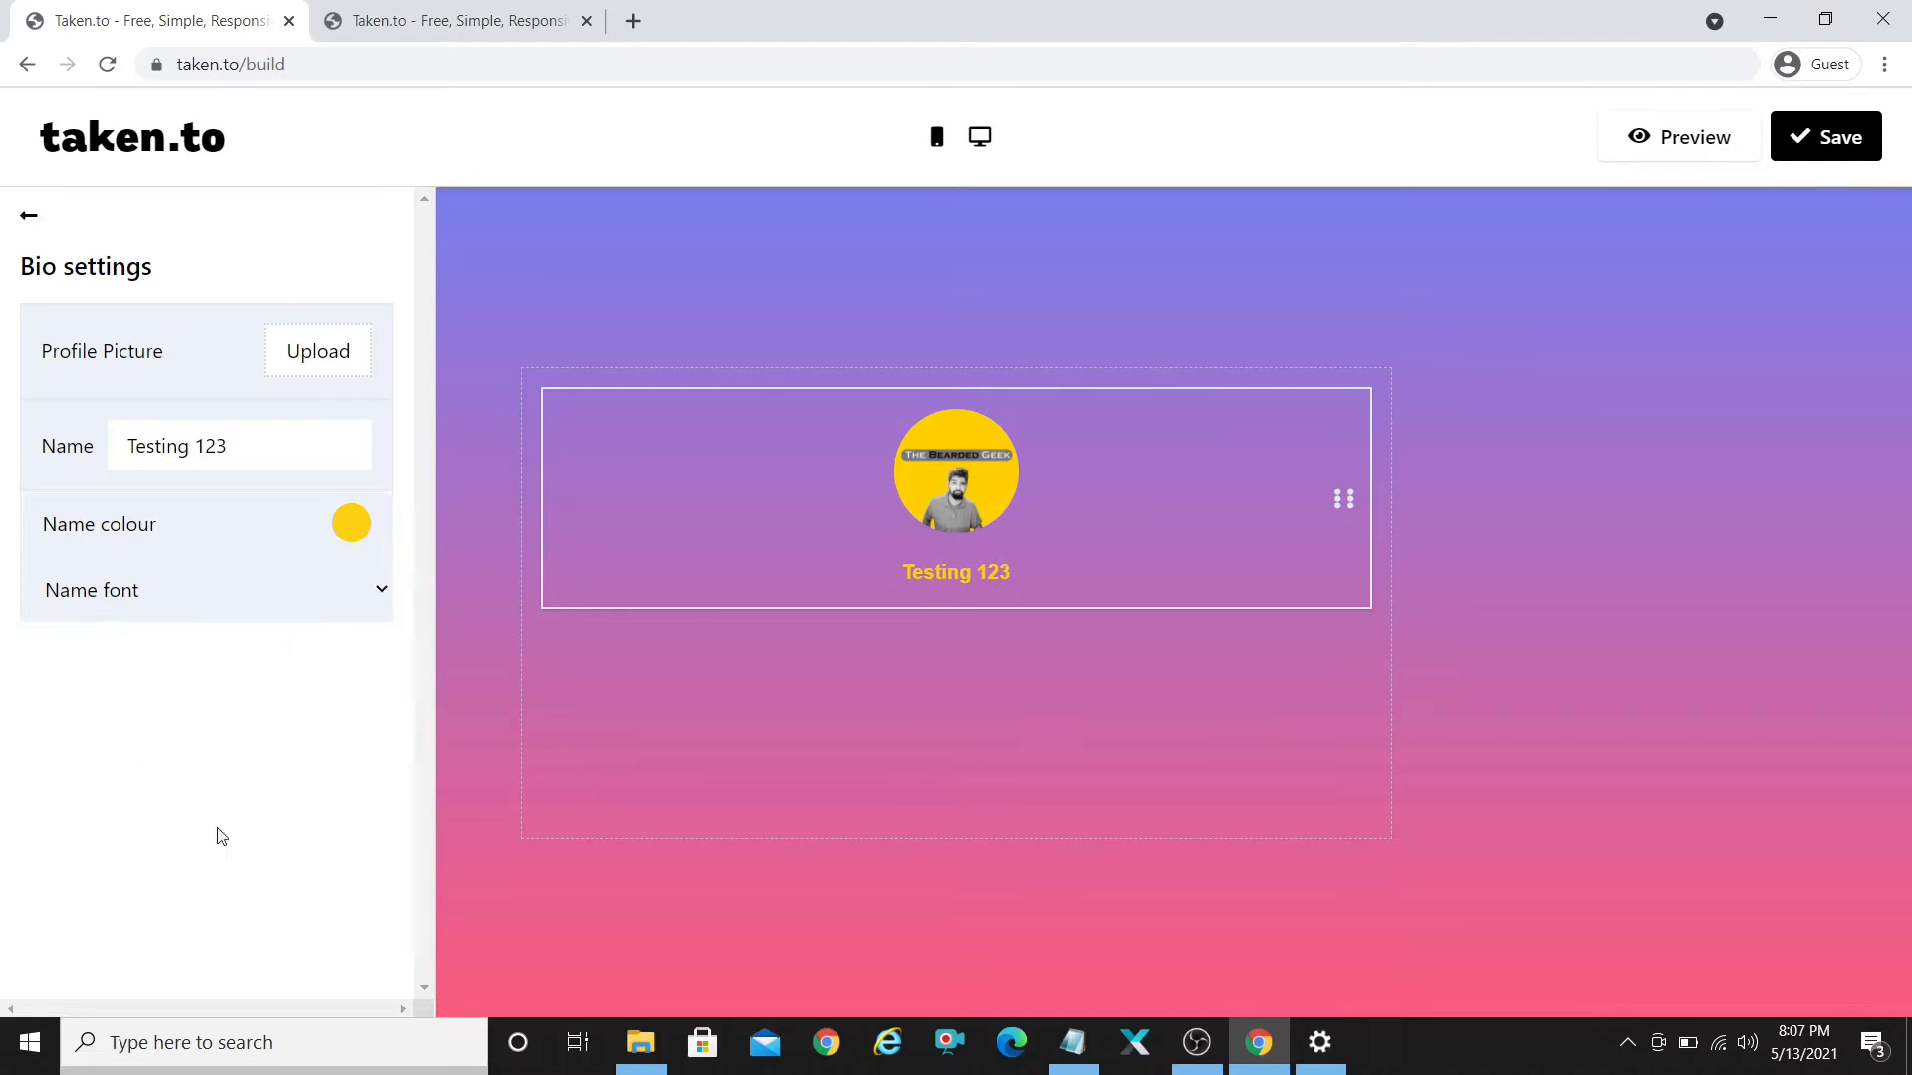
Step: Set the bio card's name font to Lucida Console and return to the list of cards
click(368, 596)
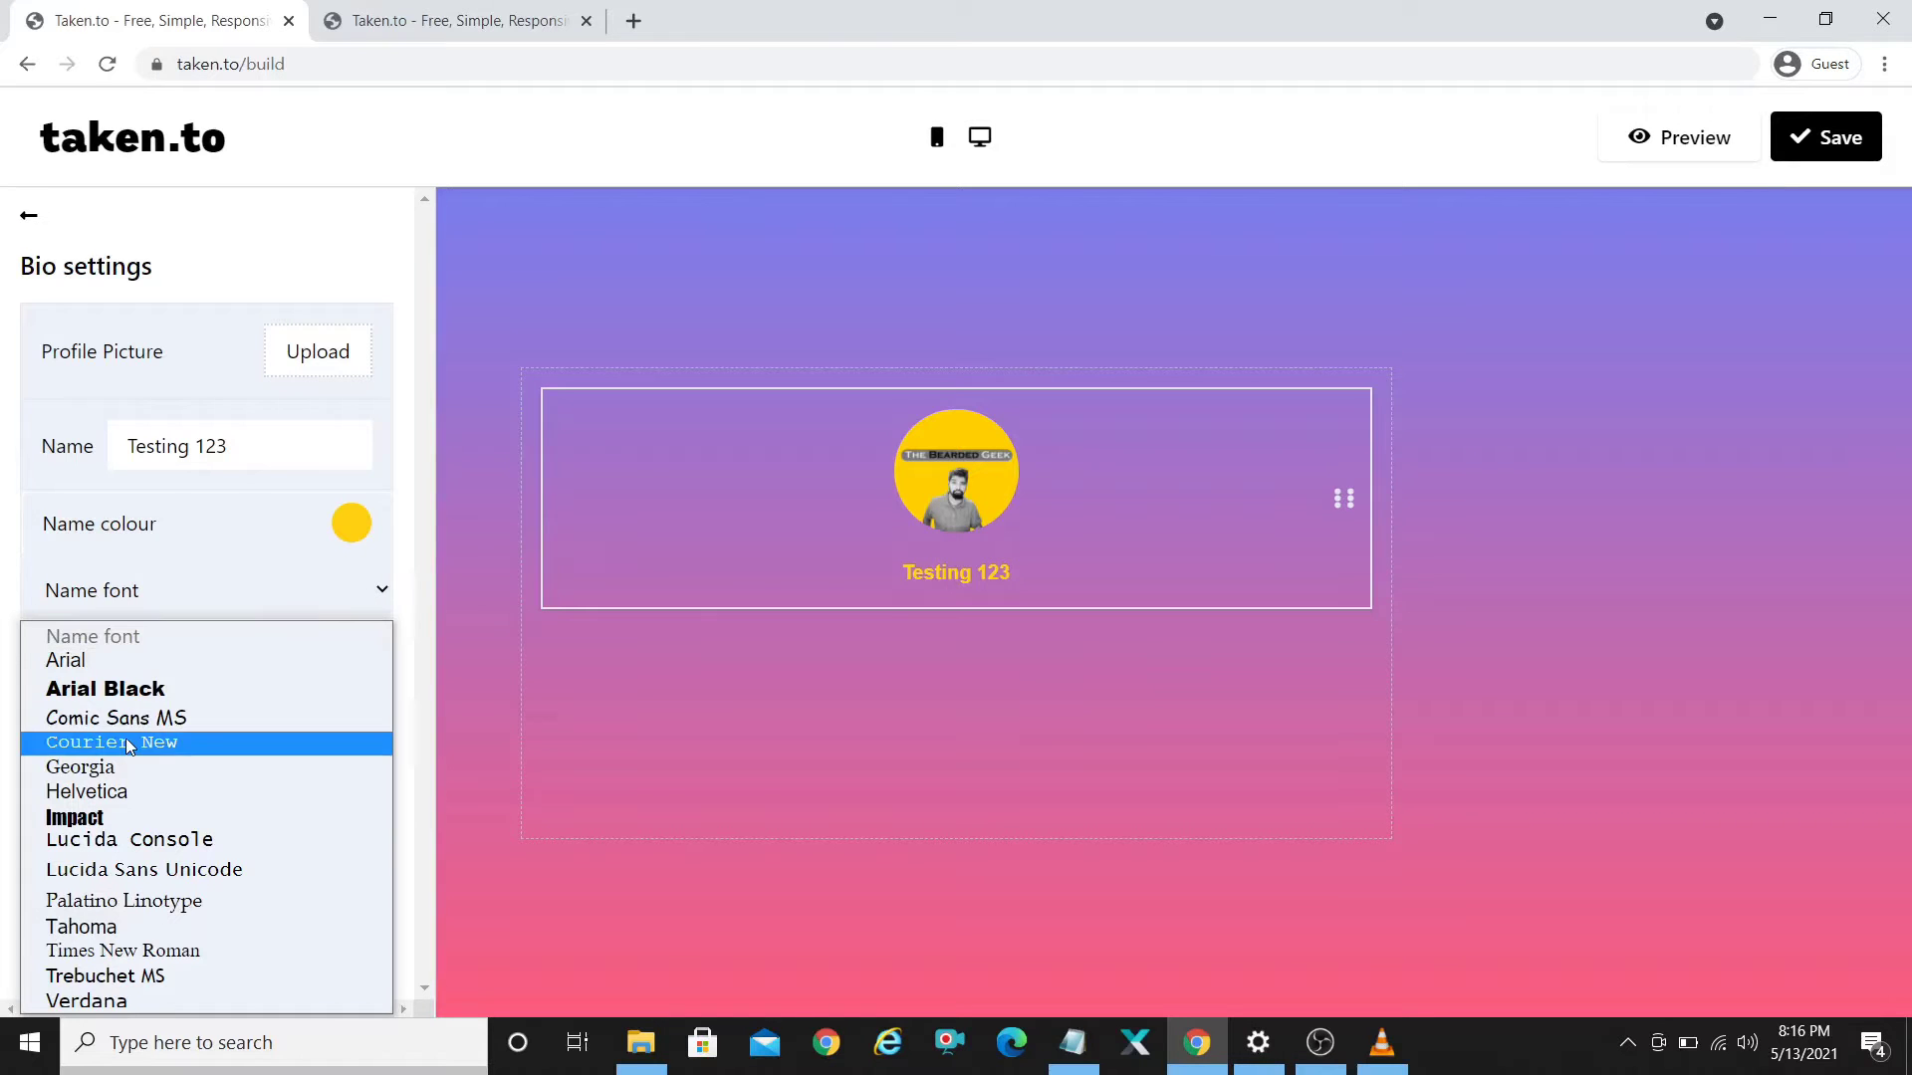
click(137, 820)
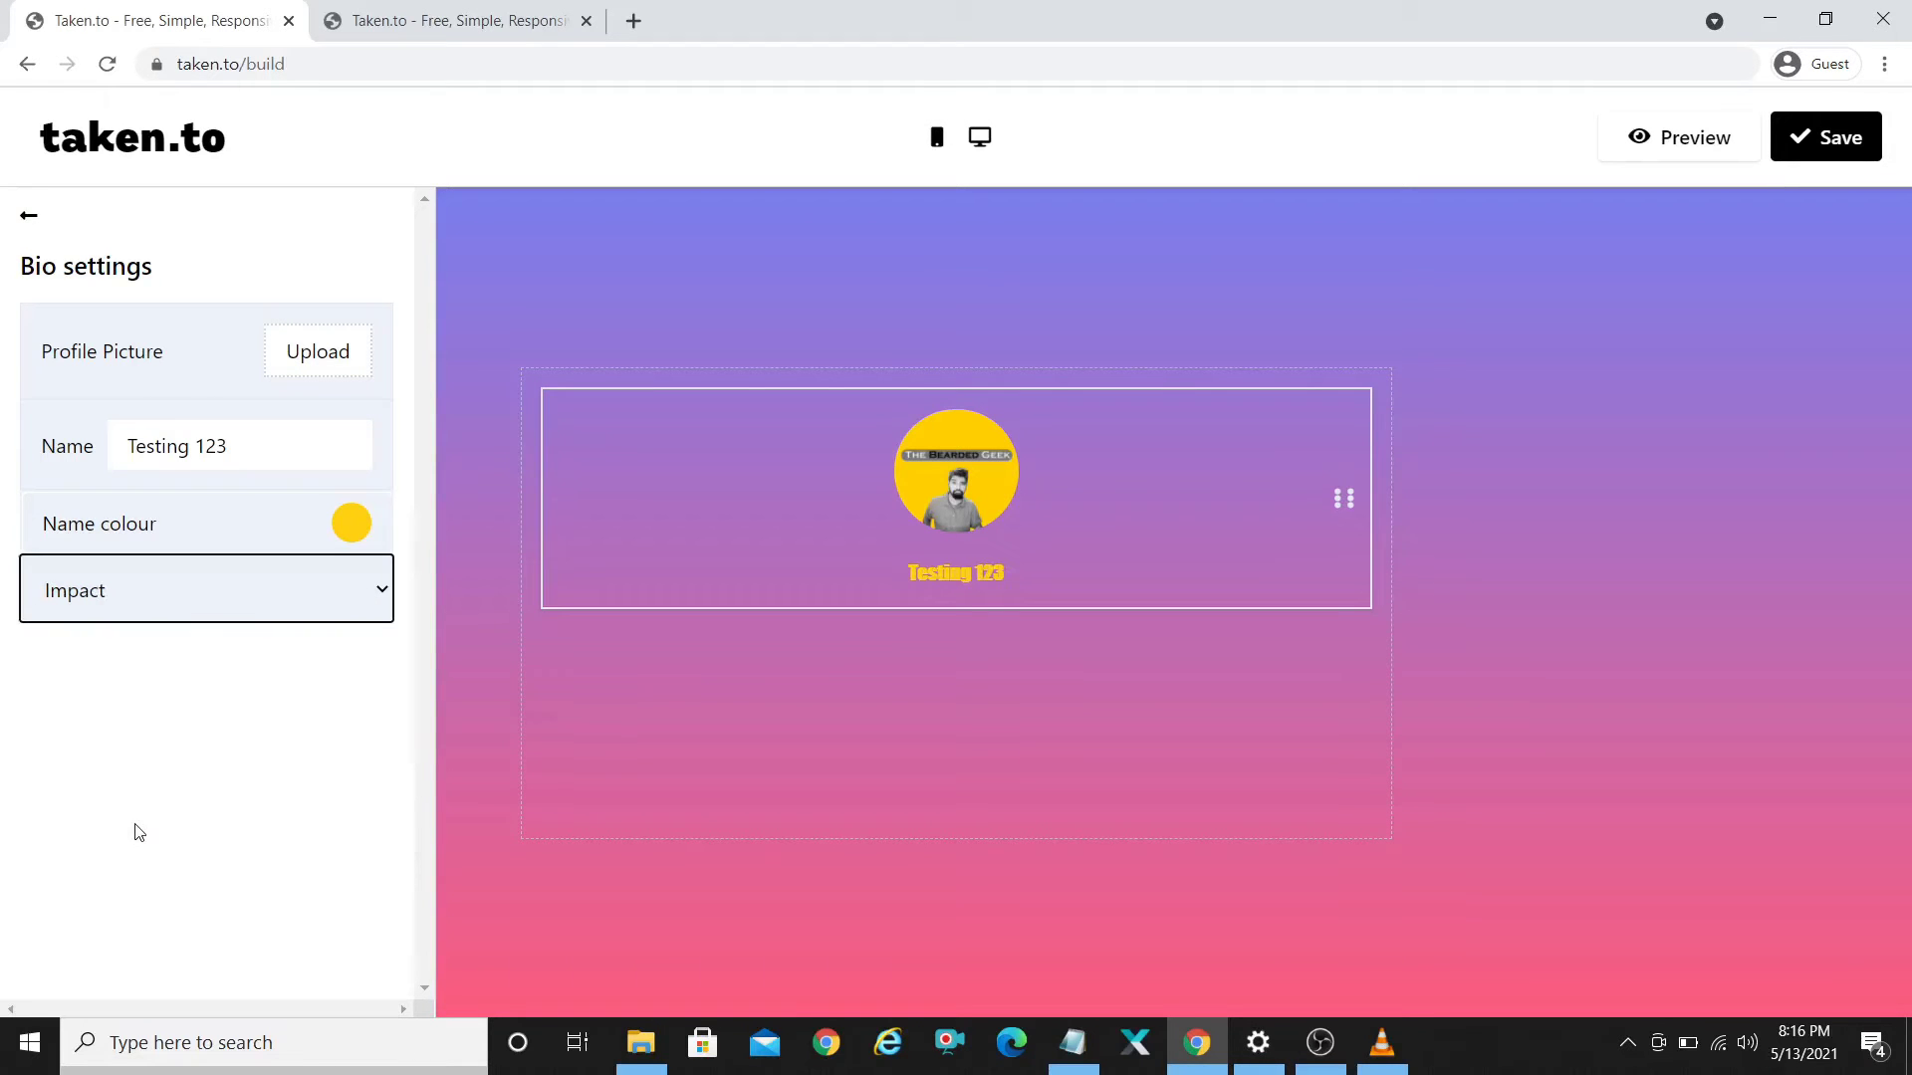
click(290, 599)
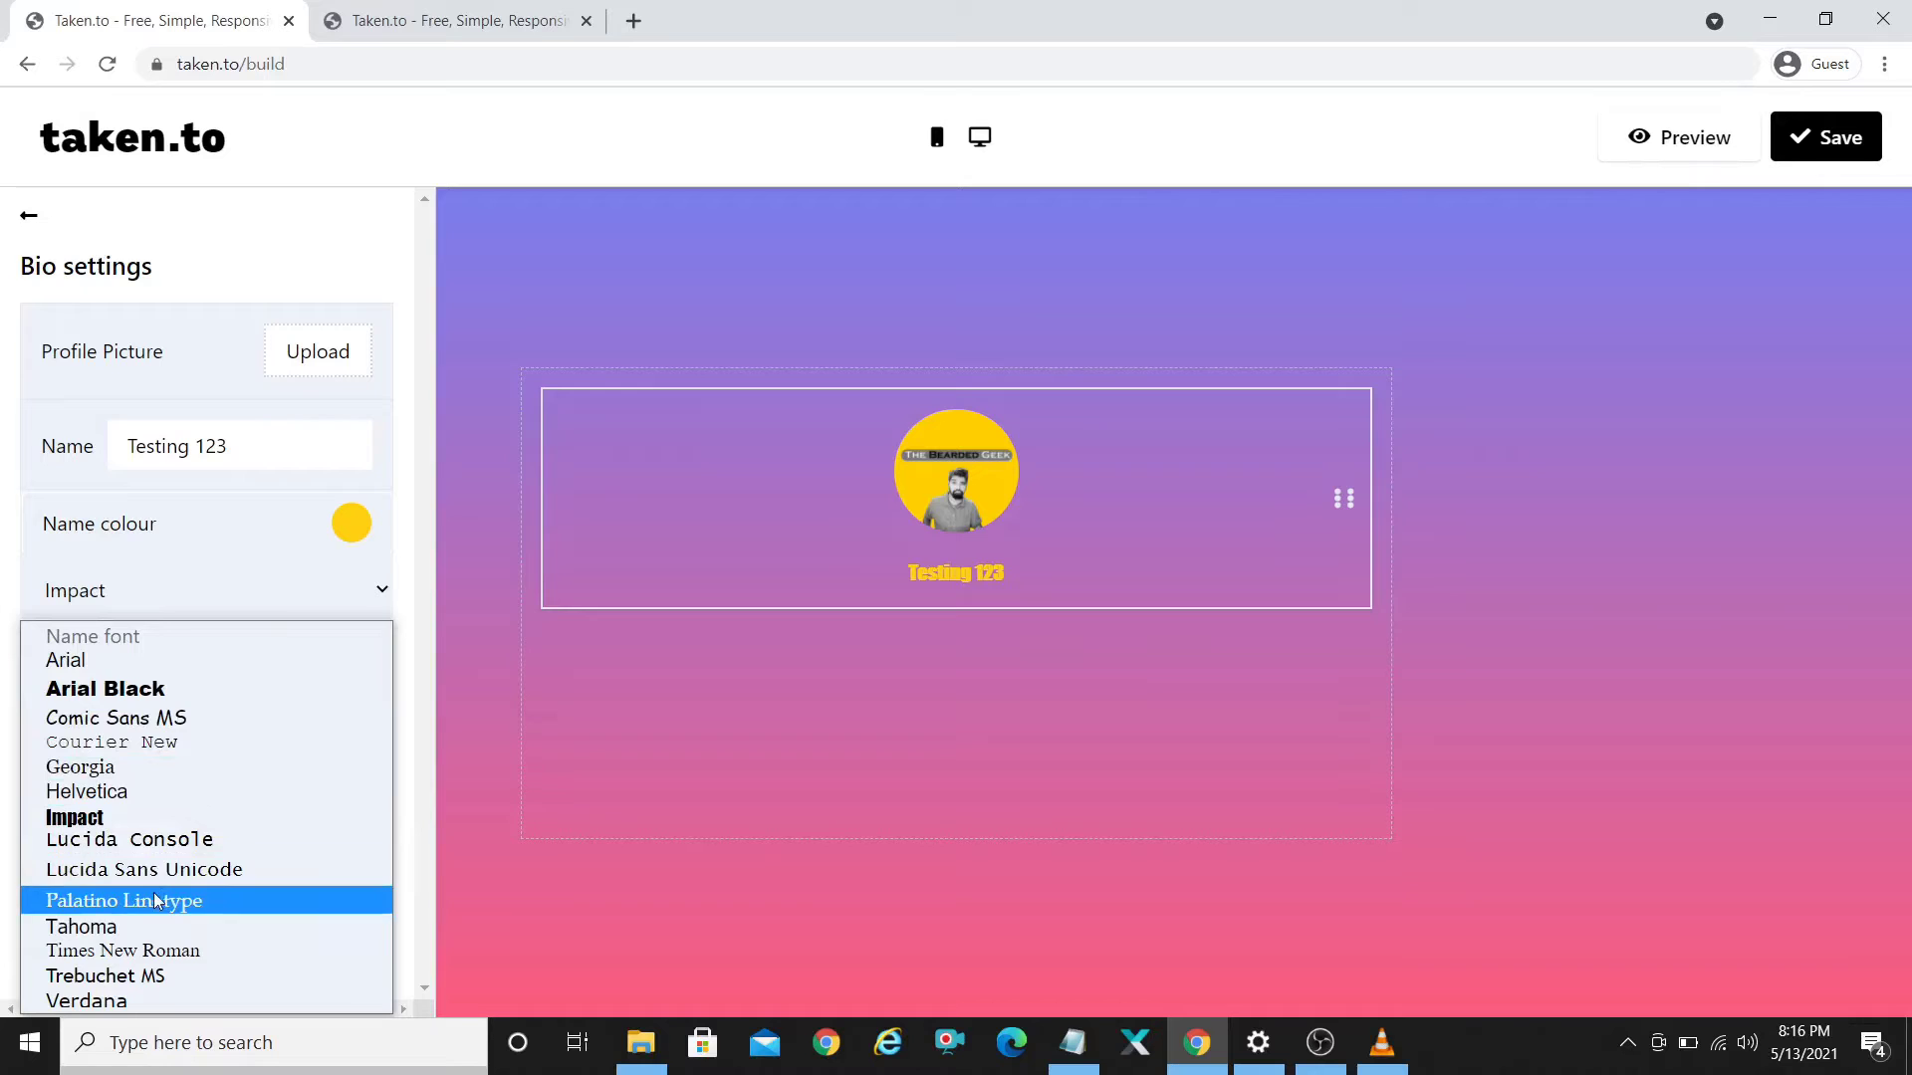
click(164, 844)
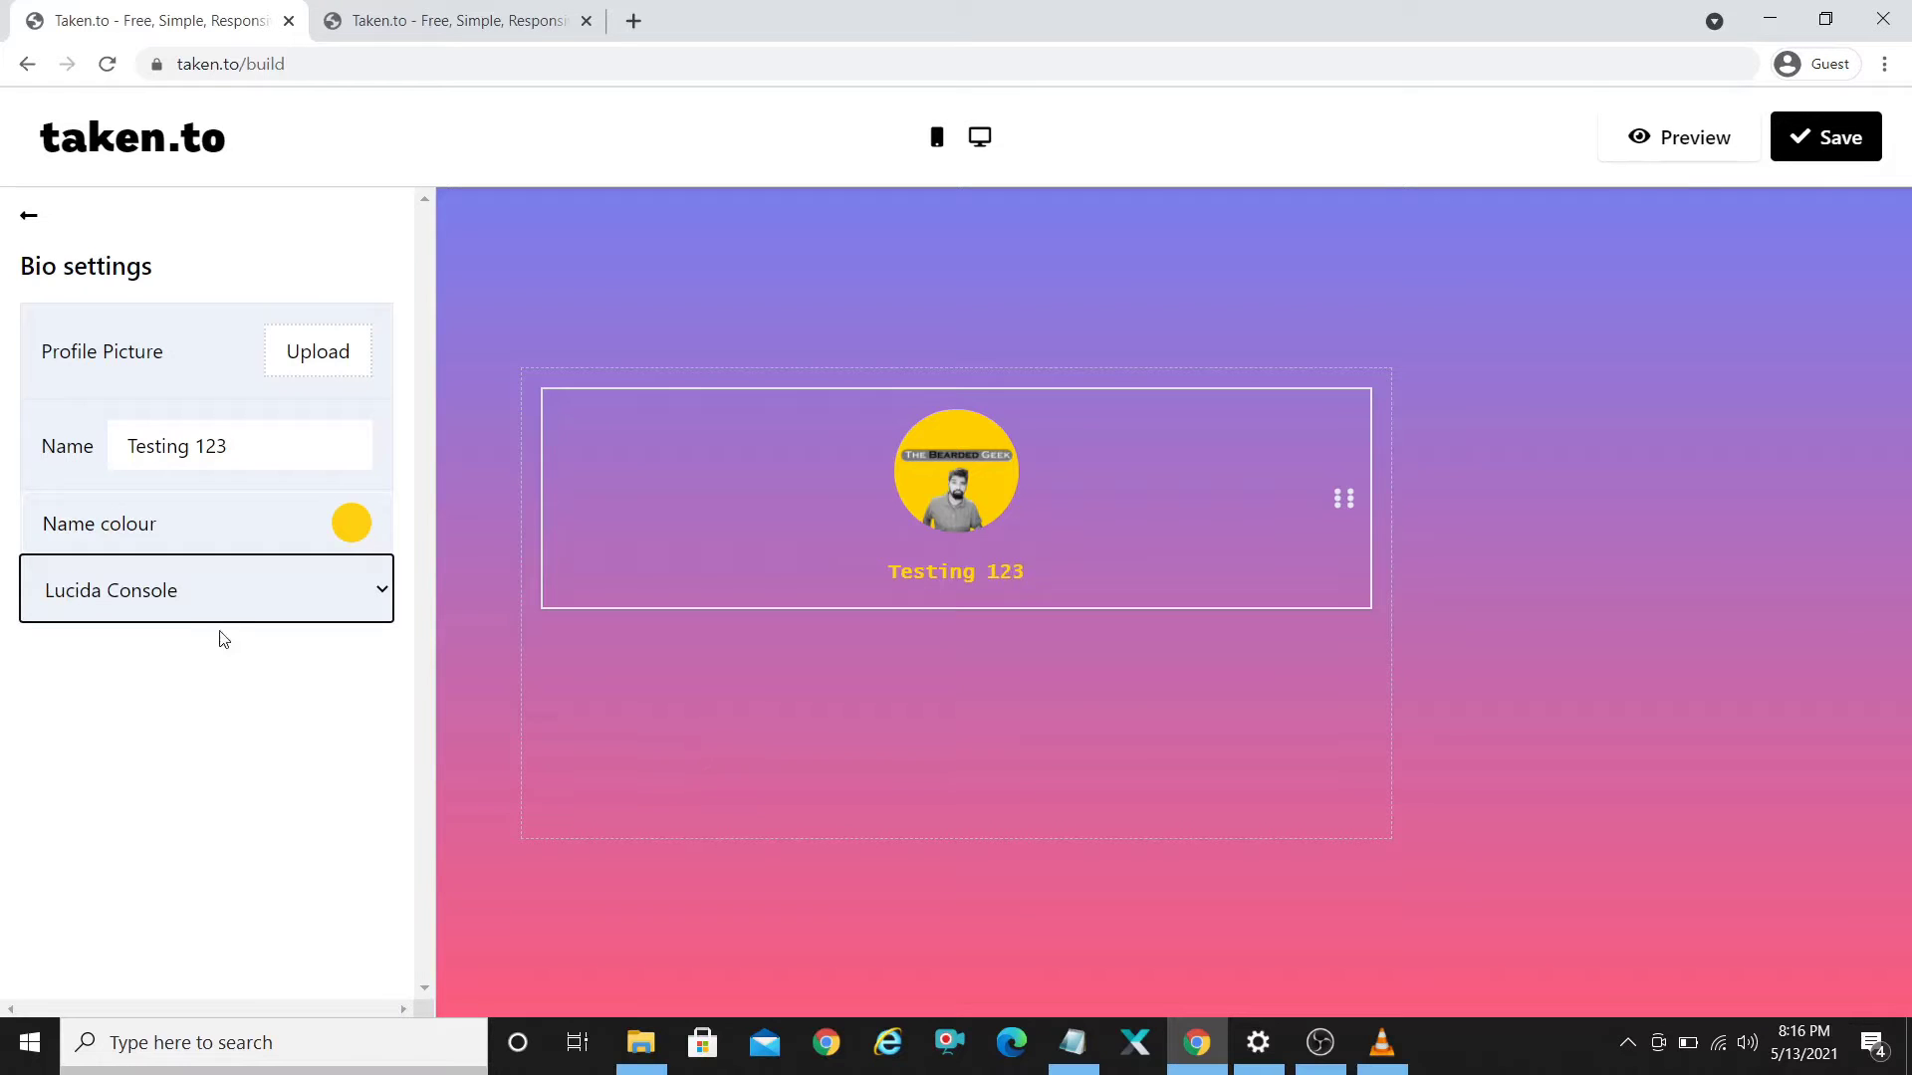
click(28, 216)
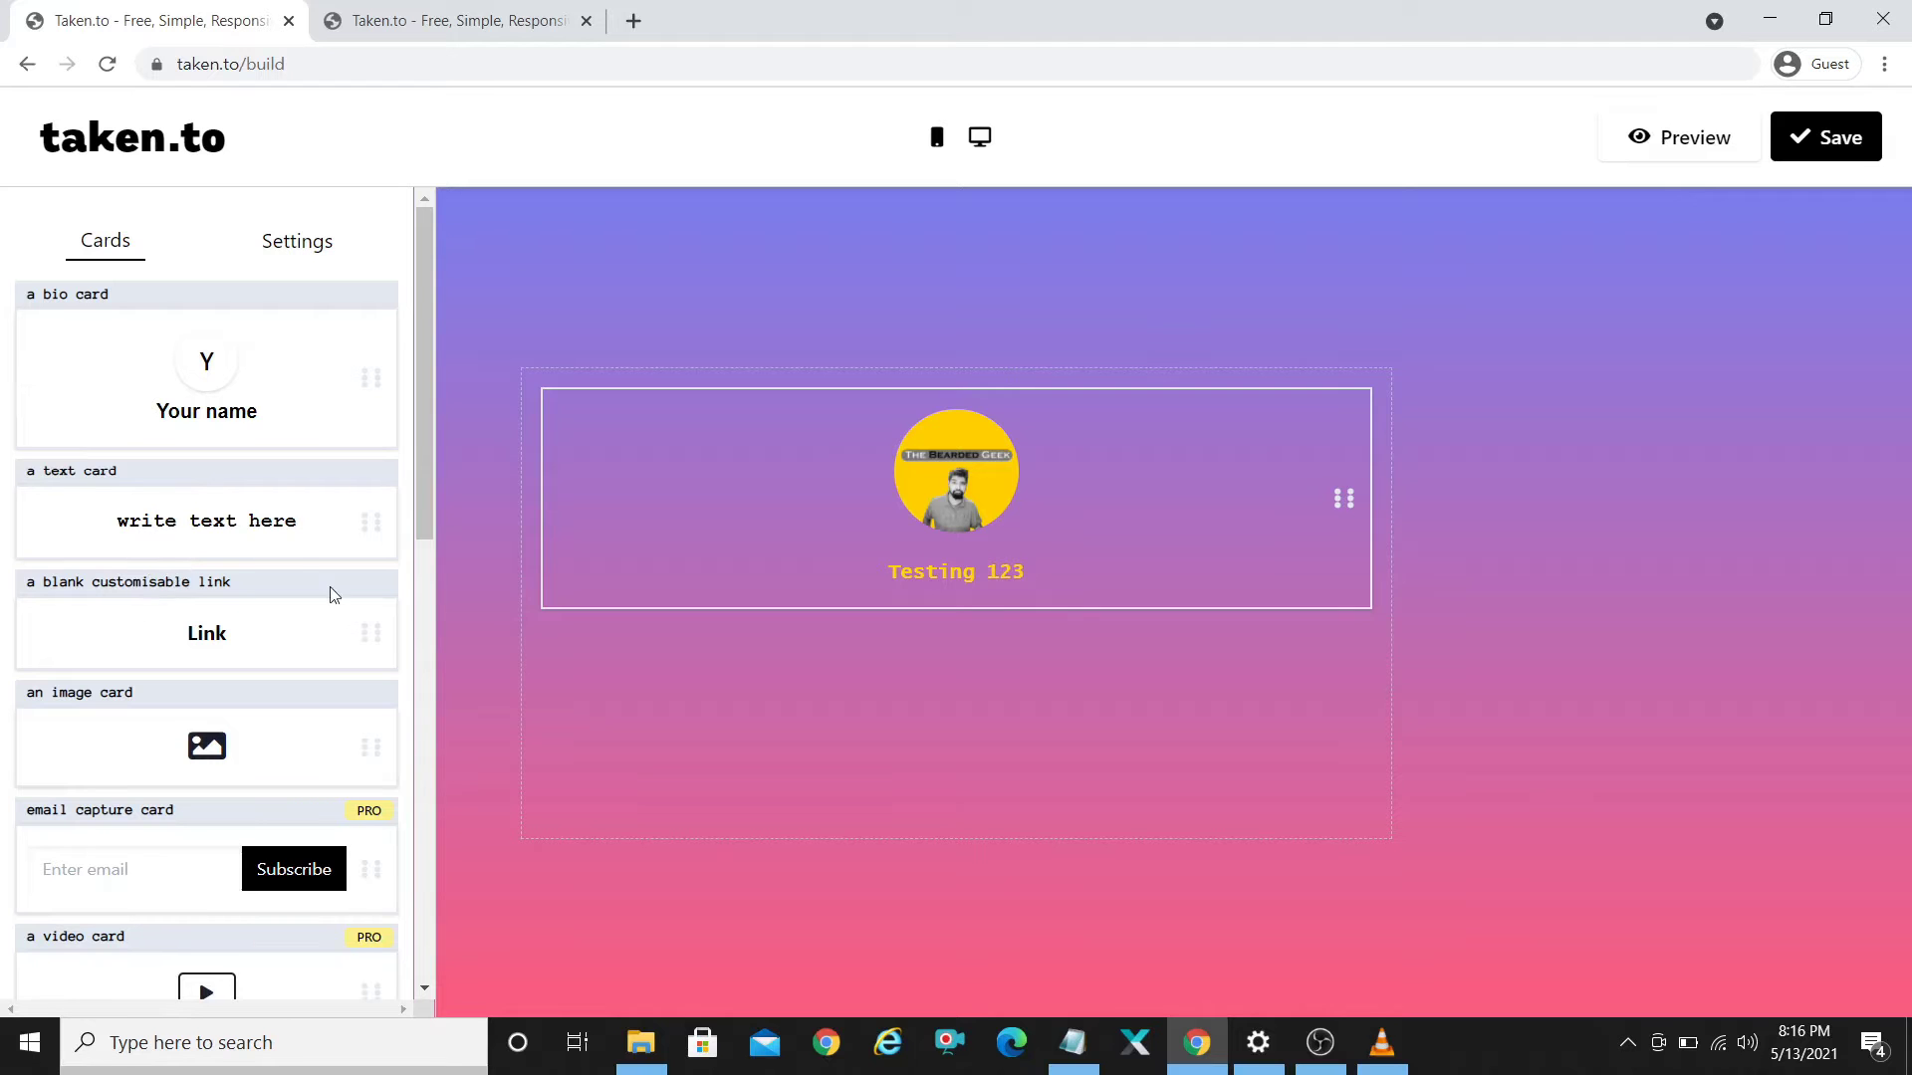
Step: Add a text card below the bio card and set its text to "Hey Whatsup..."
drag(239, 531, 929, 711)
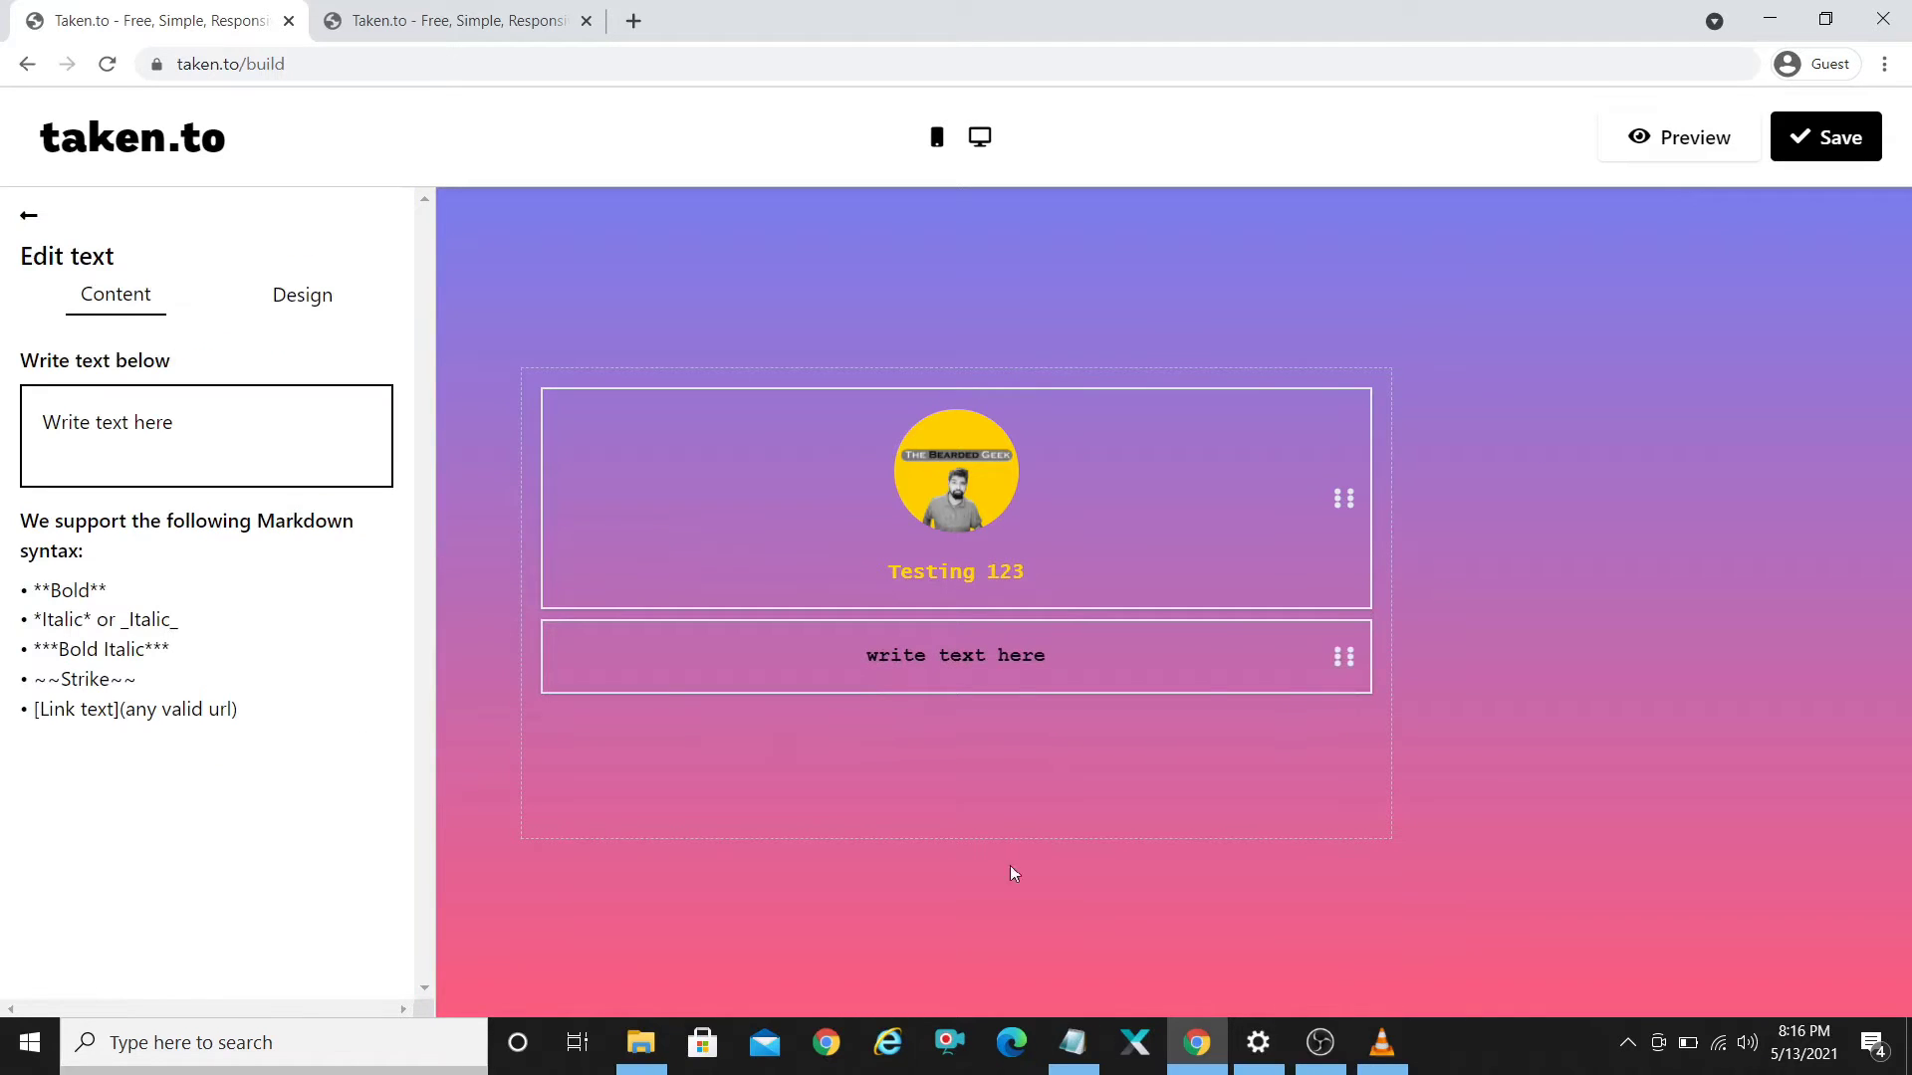
triple_click(84, 431)
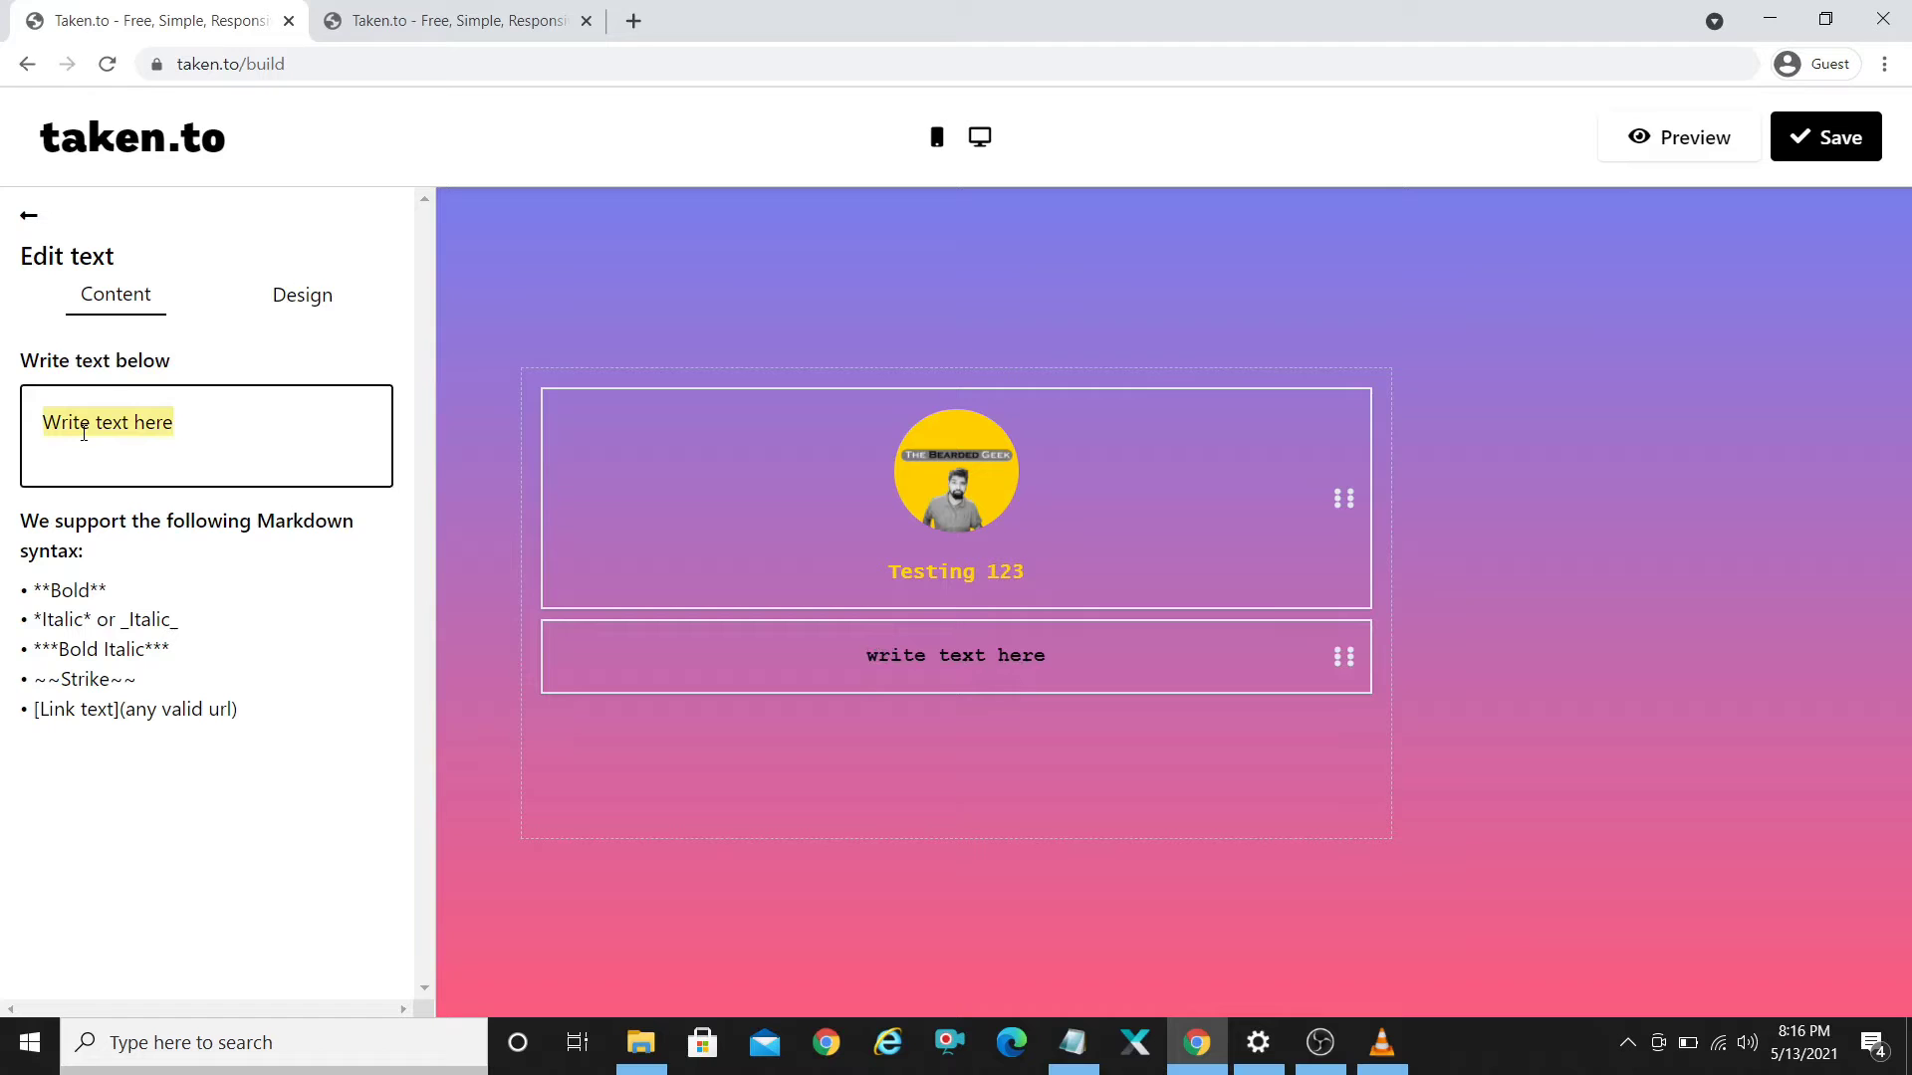
text(Hey What)
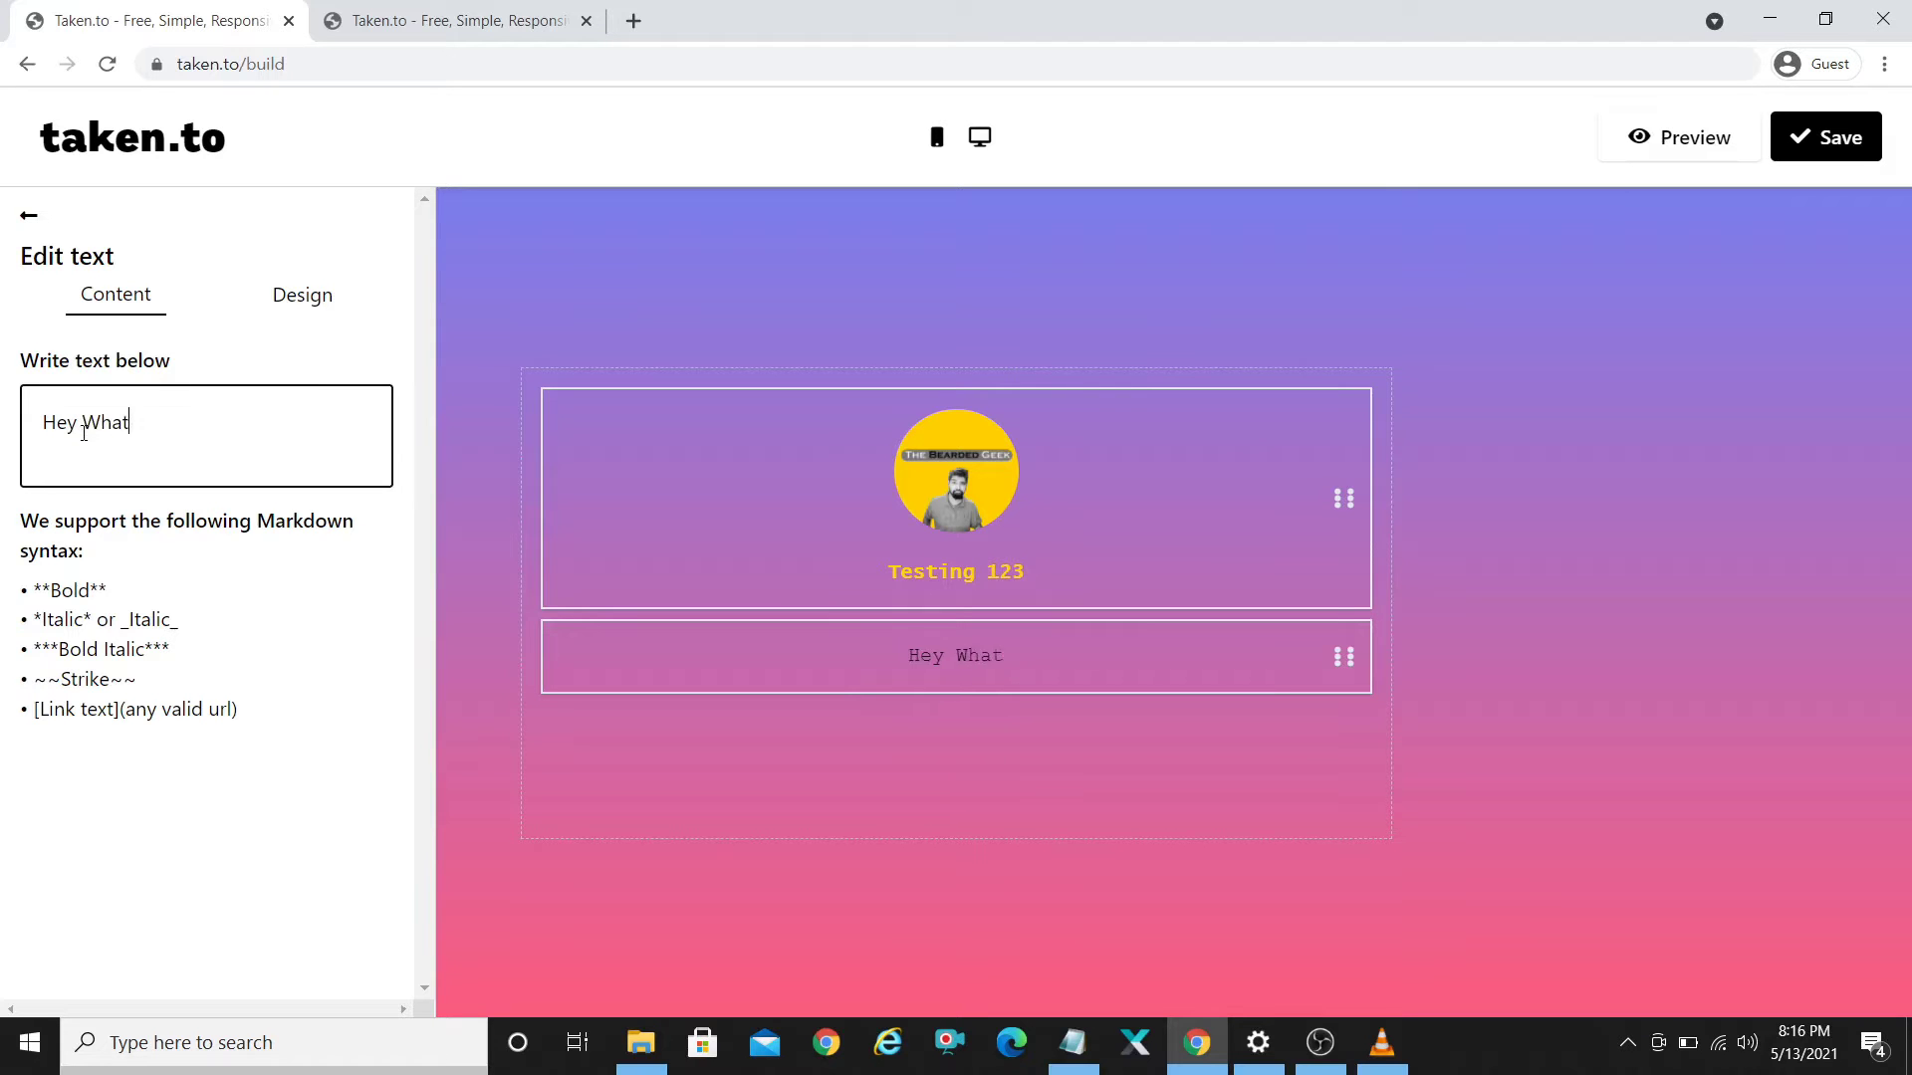
text(sup...)
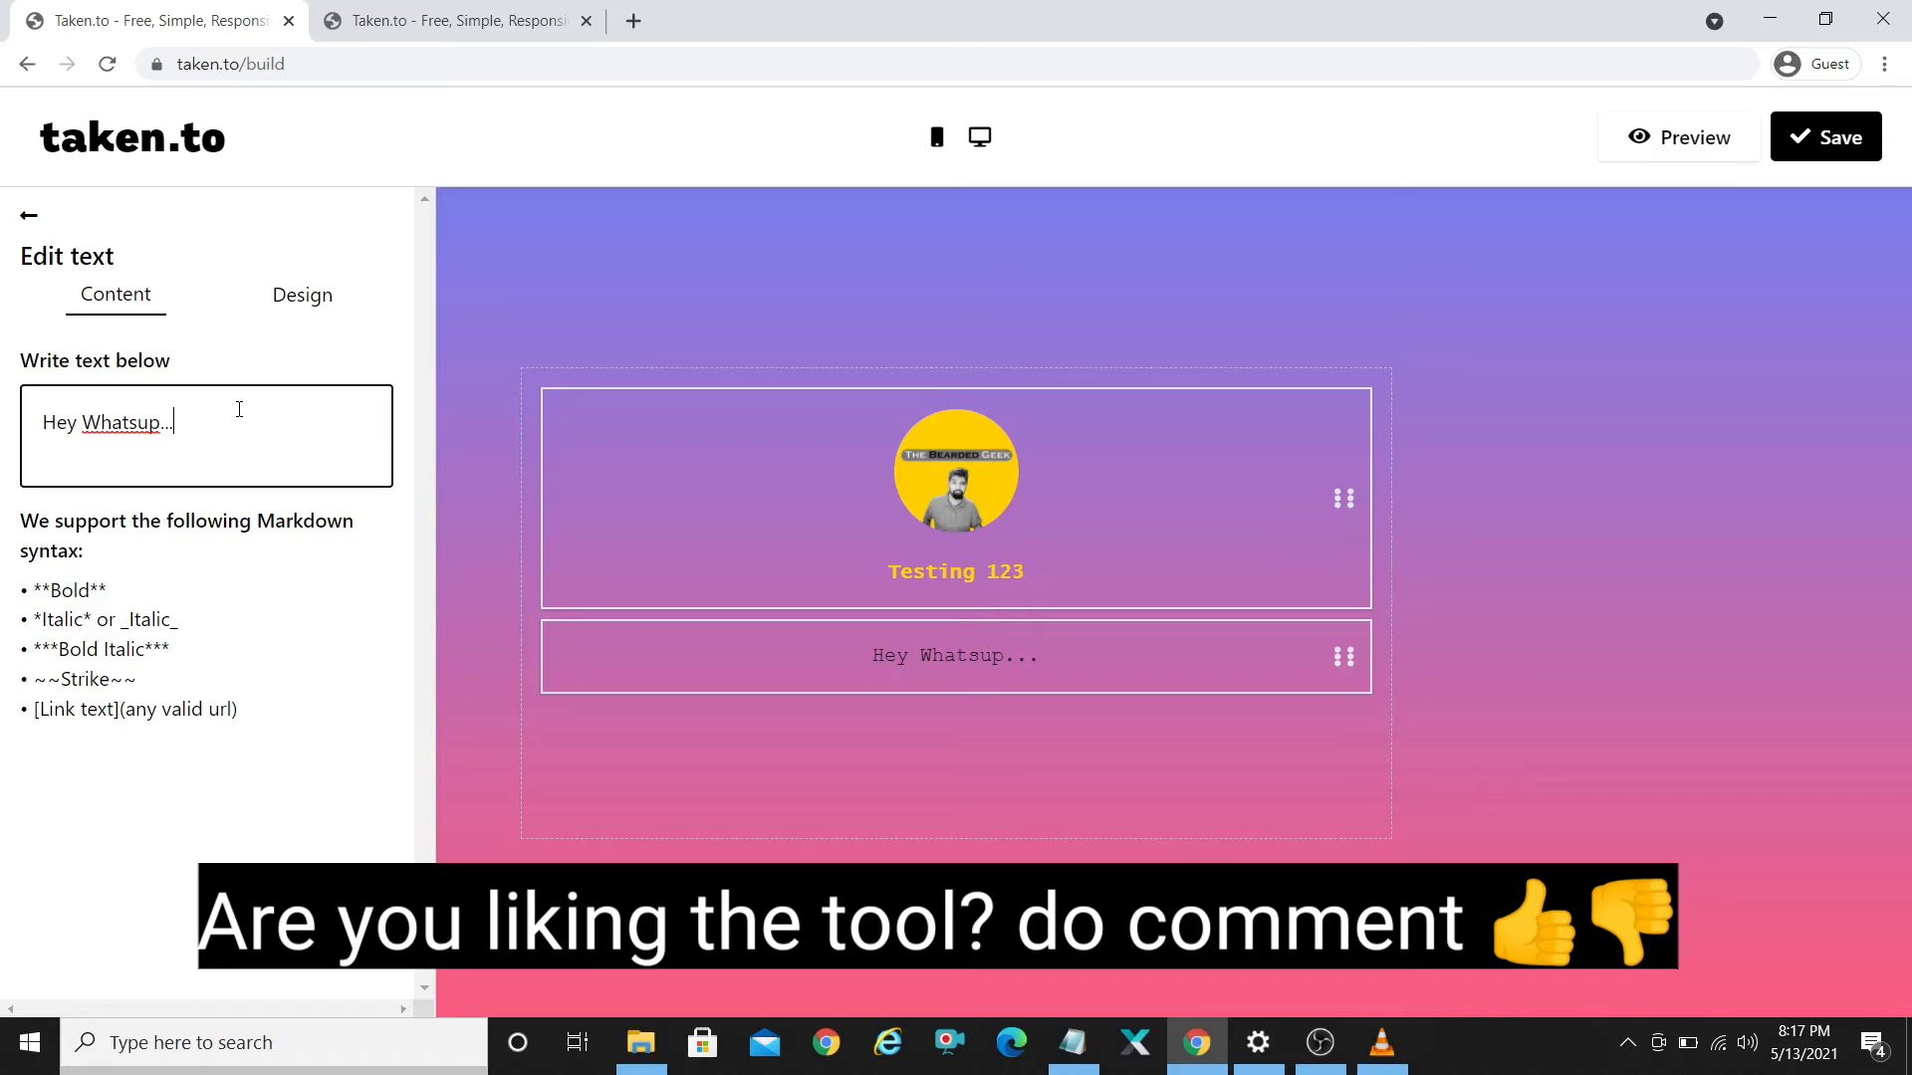
Step: Clear the text card's content and enter "Taken.to" instead
key(BackSpace)
key(BackSpace)
key(BackSpace)
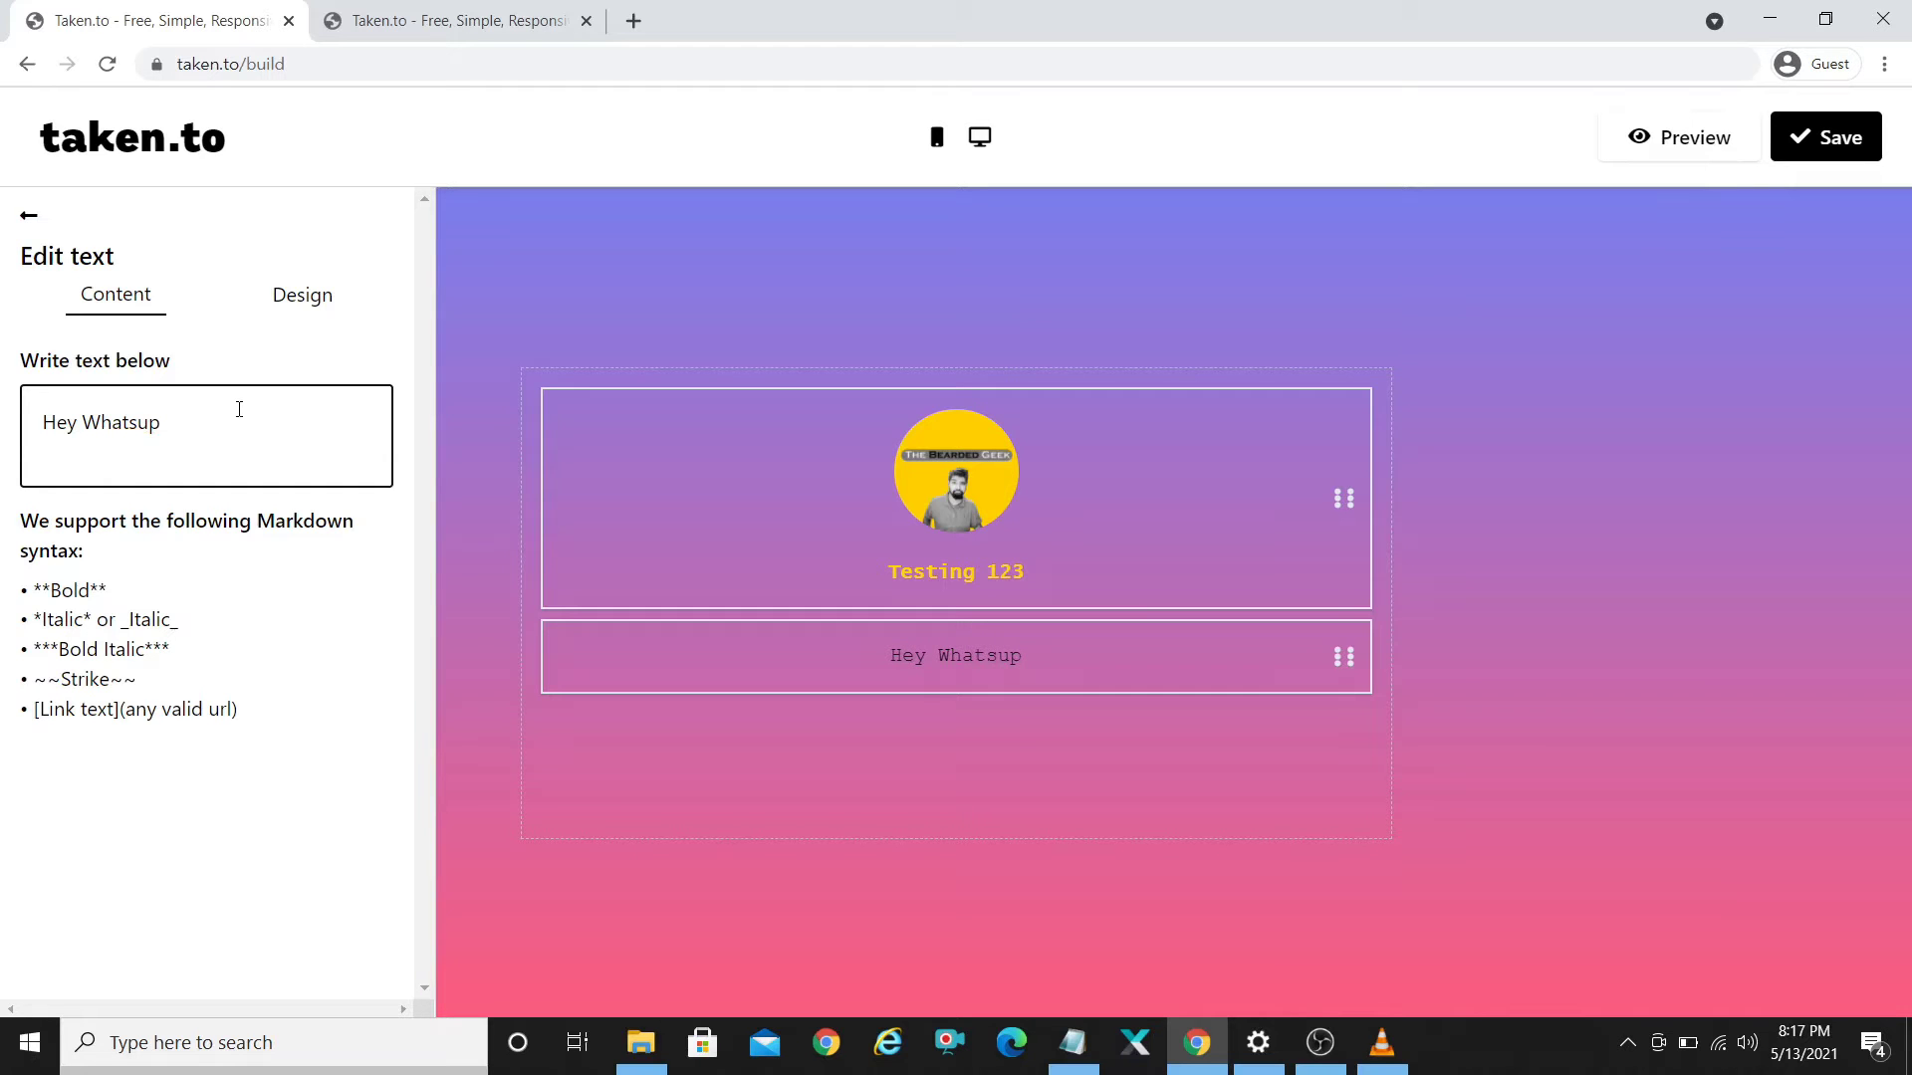
key(BackSpace)
key(BackSpace)
key(BackSpace)
key(BackSpace)
key(BackSpace)
key(BackSpace)
key(BackSpace)
key(BackSpace)
key(BackSpace)
key(BackSpace)
key(BackSpace)
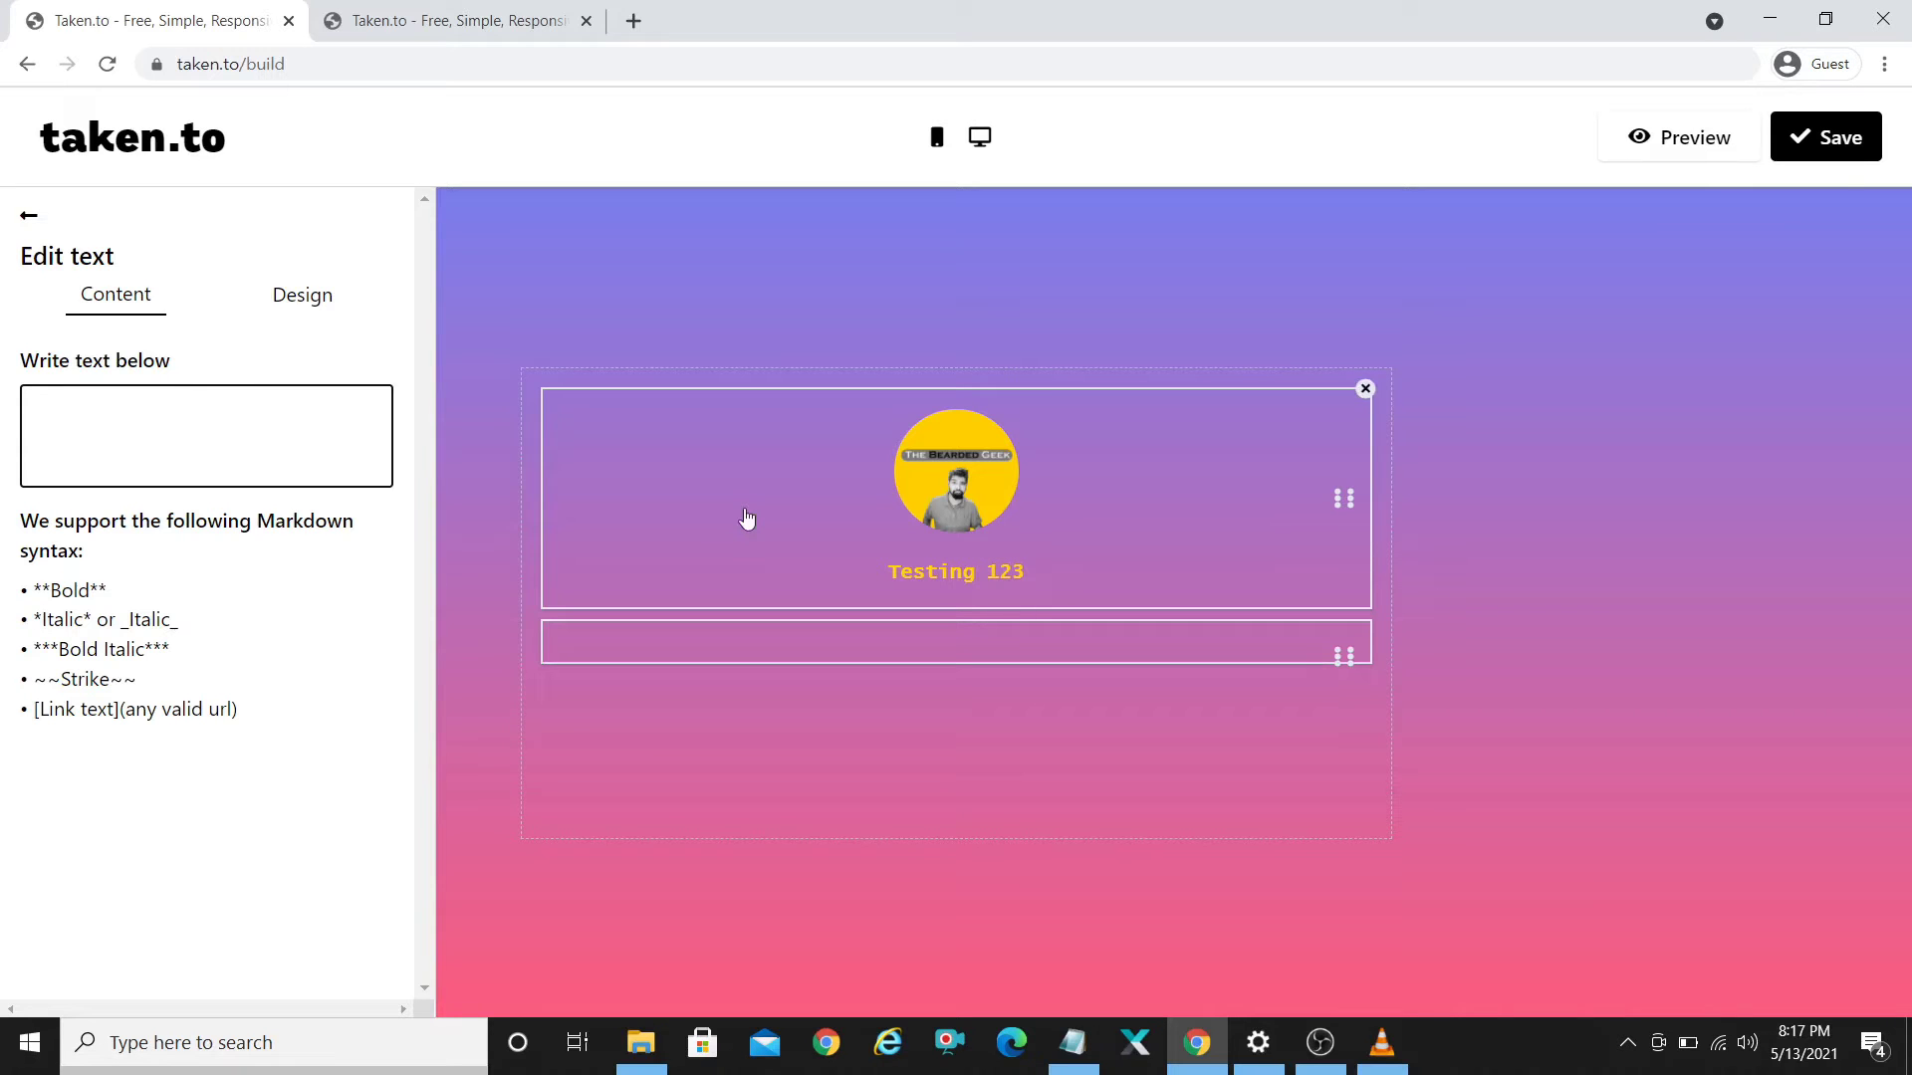
text(Taken.to)
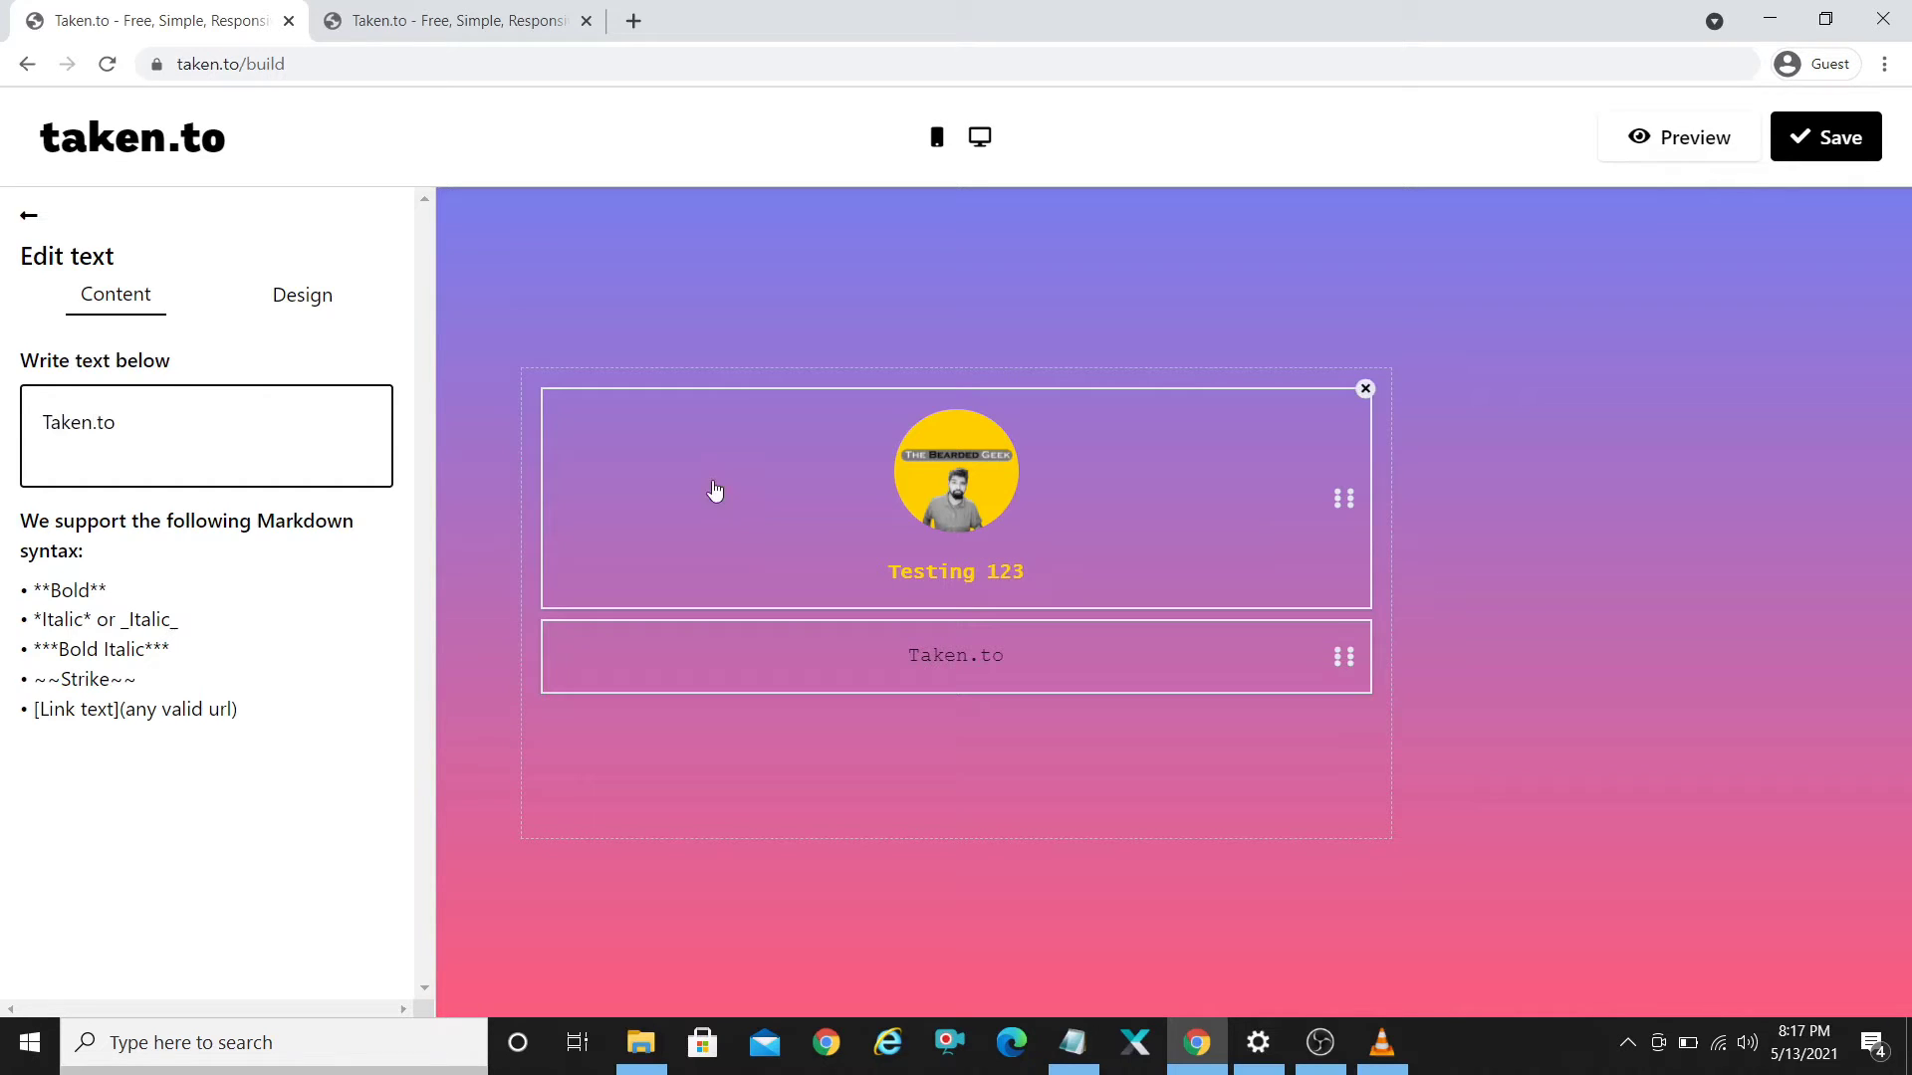
Step: Replace the text card's content with "how to use taken.to 2021"
key(ctrl+a)
text(how to use taken.to 2021)
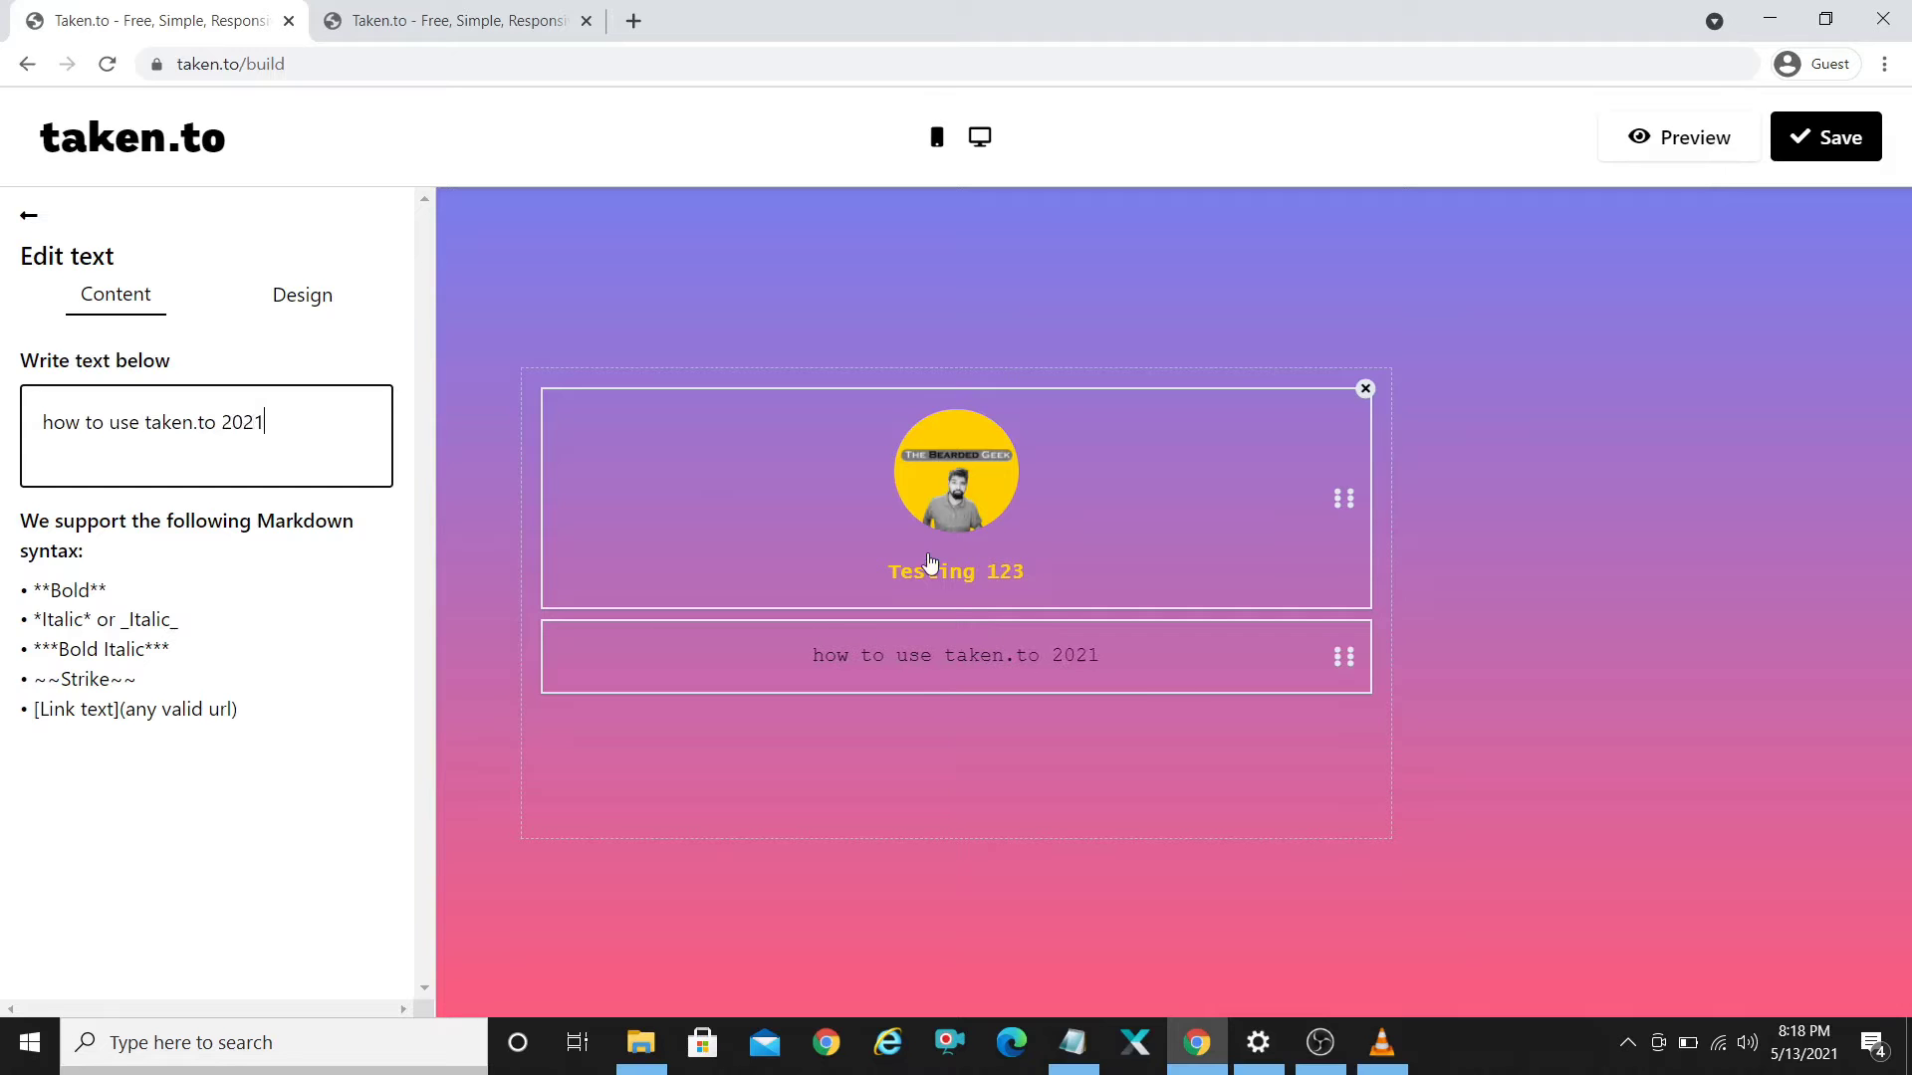
Step: Make "taken.to" bold in the text card by enclosing it in ** Markdown markers
key(Home)
drag(146, 423, 205, 423)
key(shift+Right)
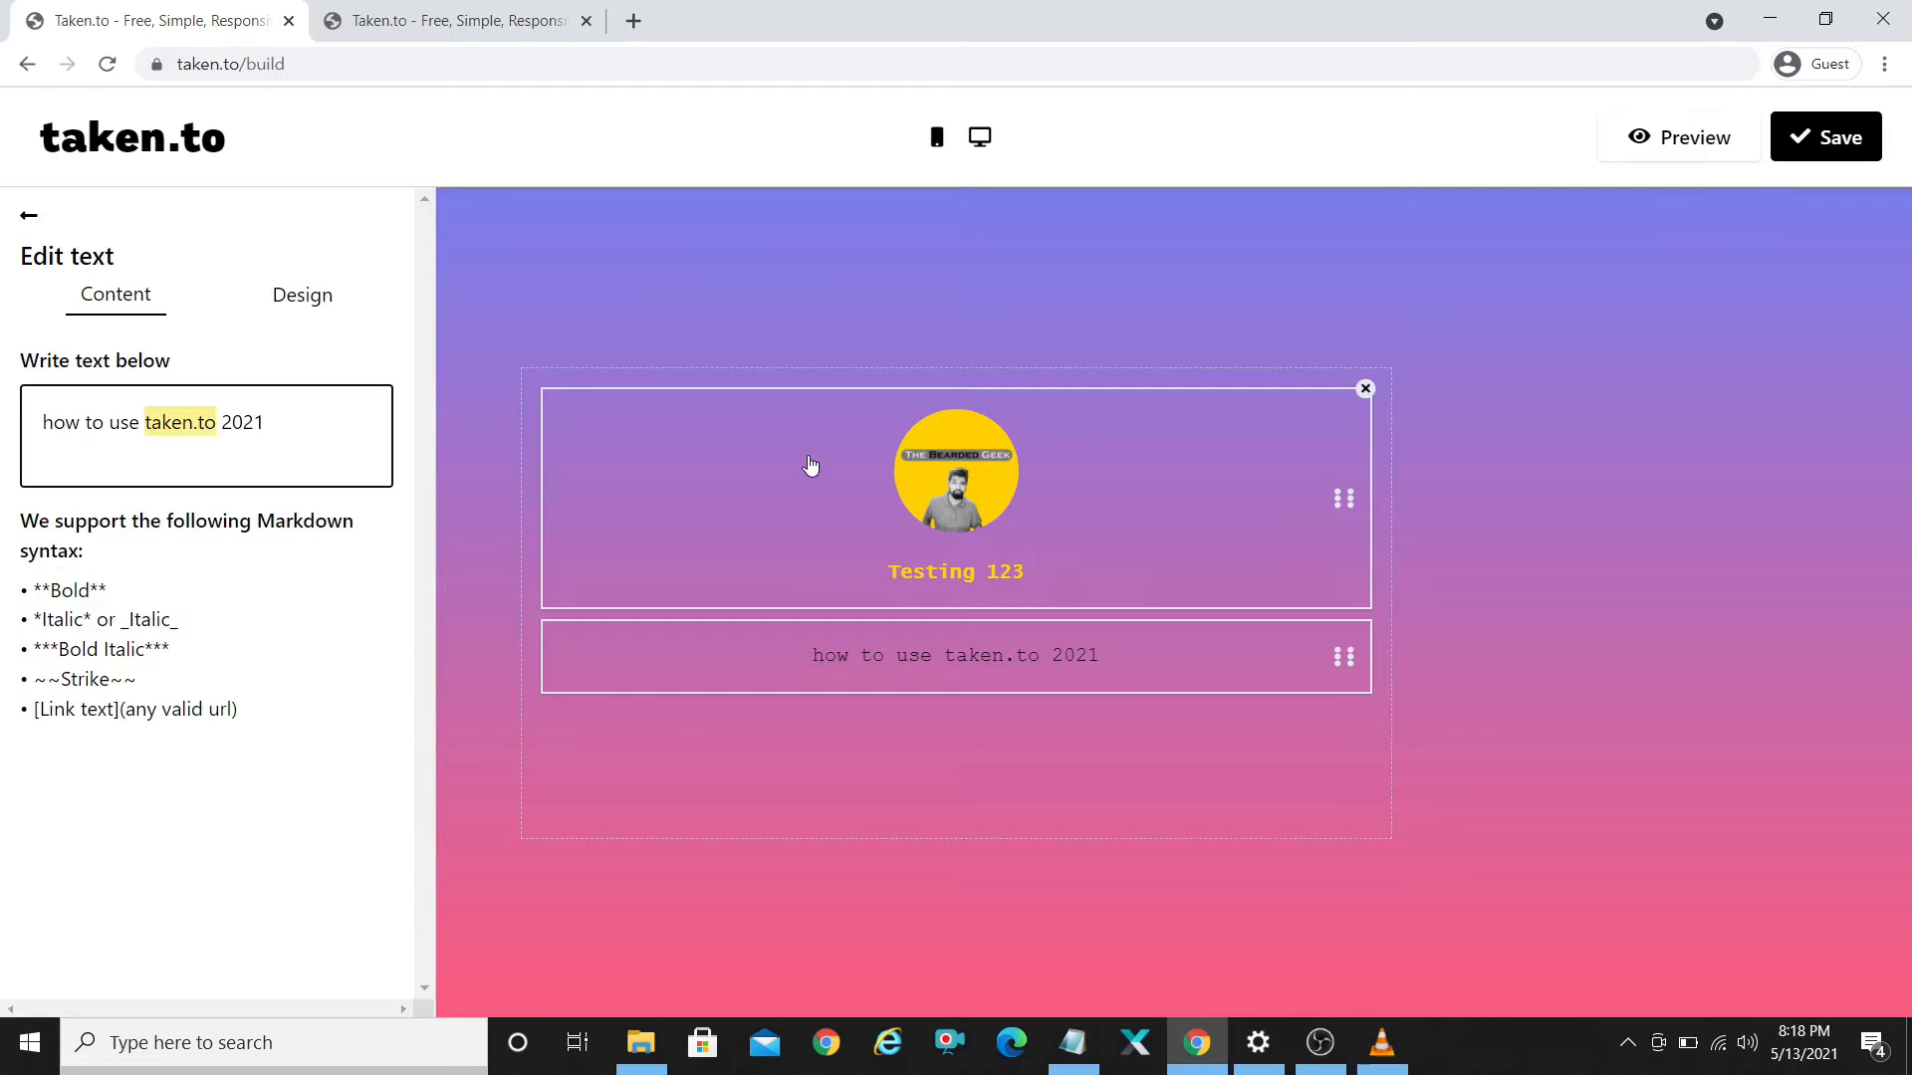
click(148, 425)
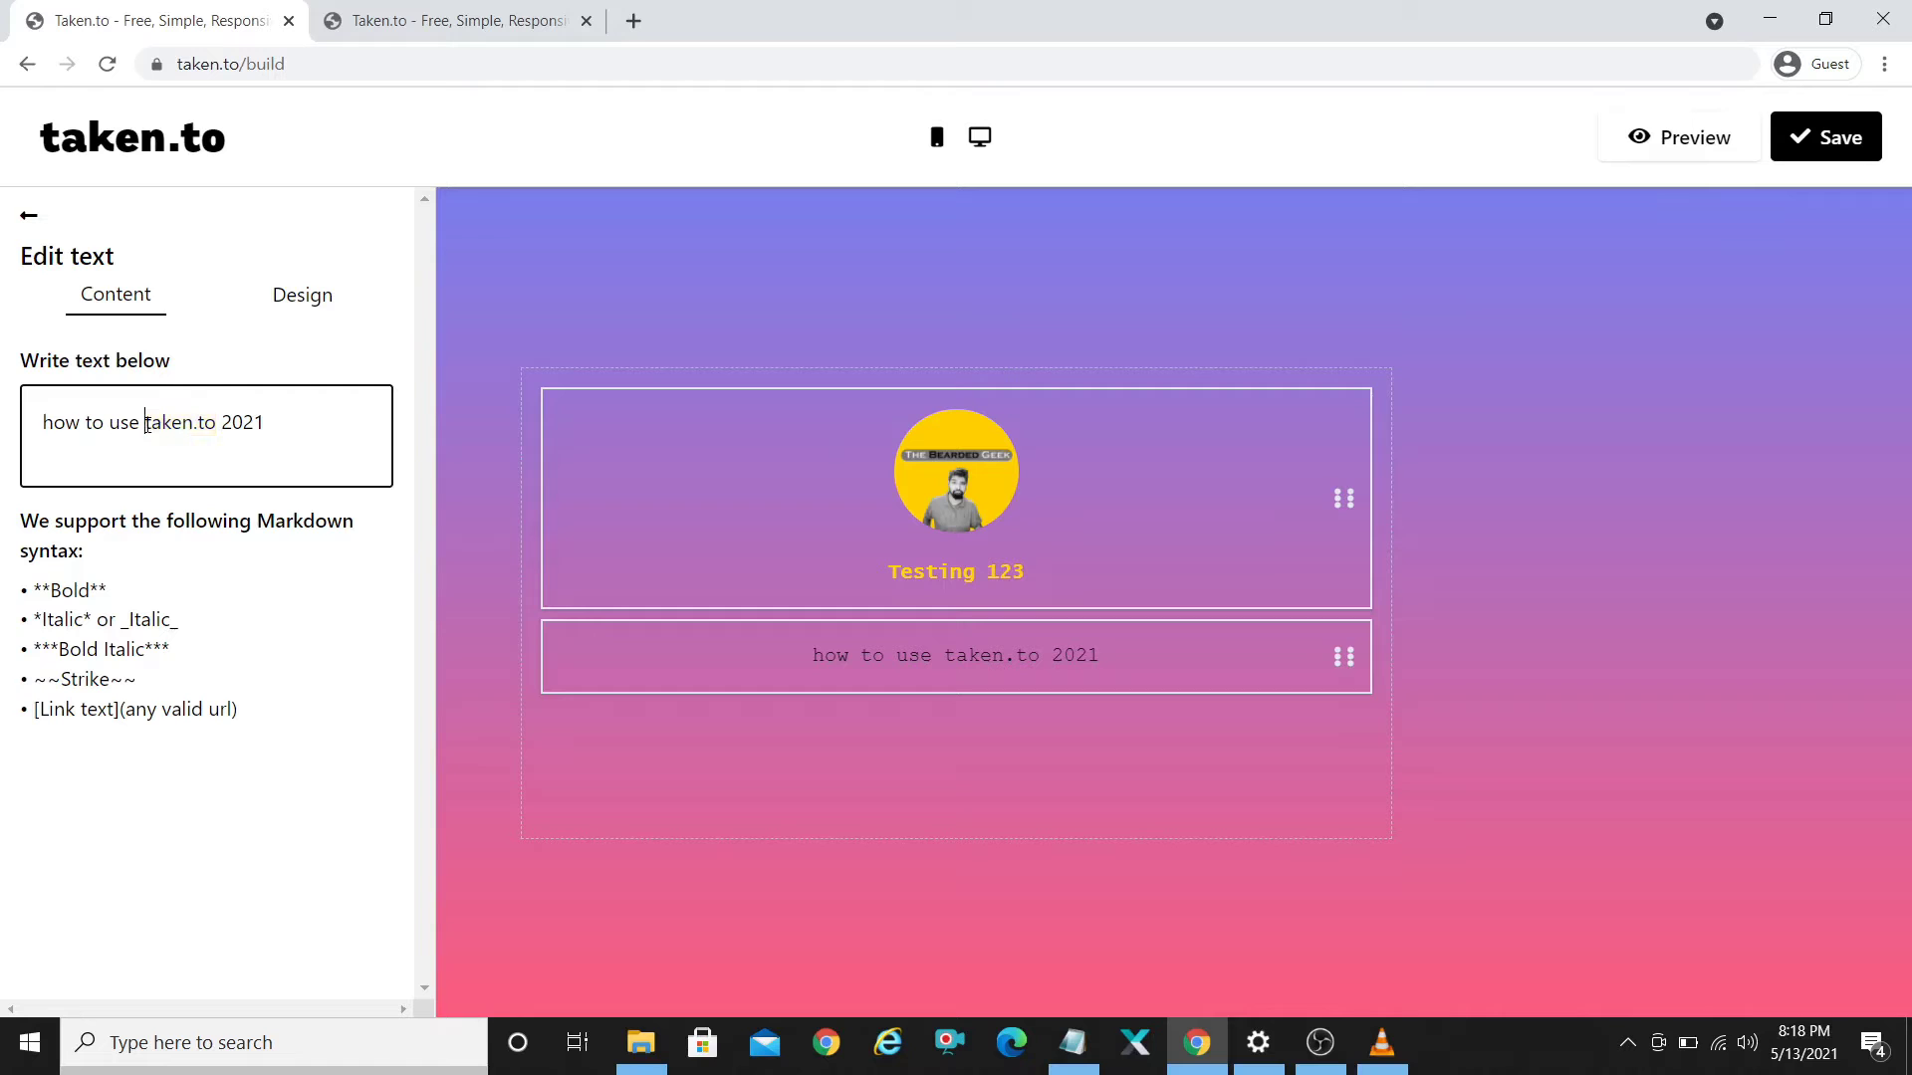
text(**)
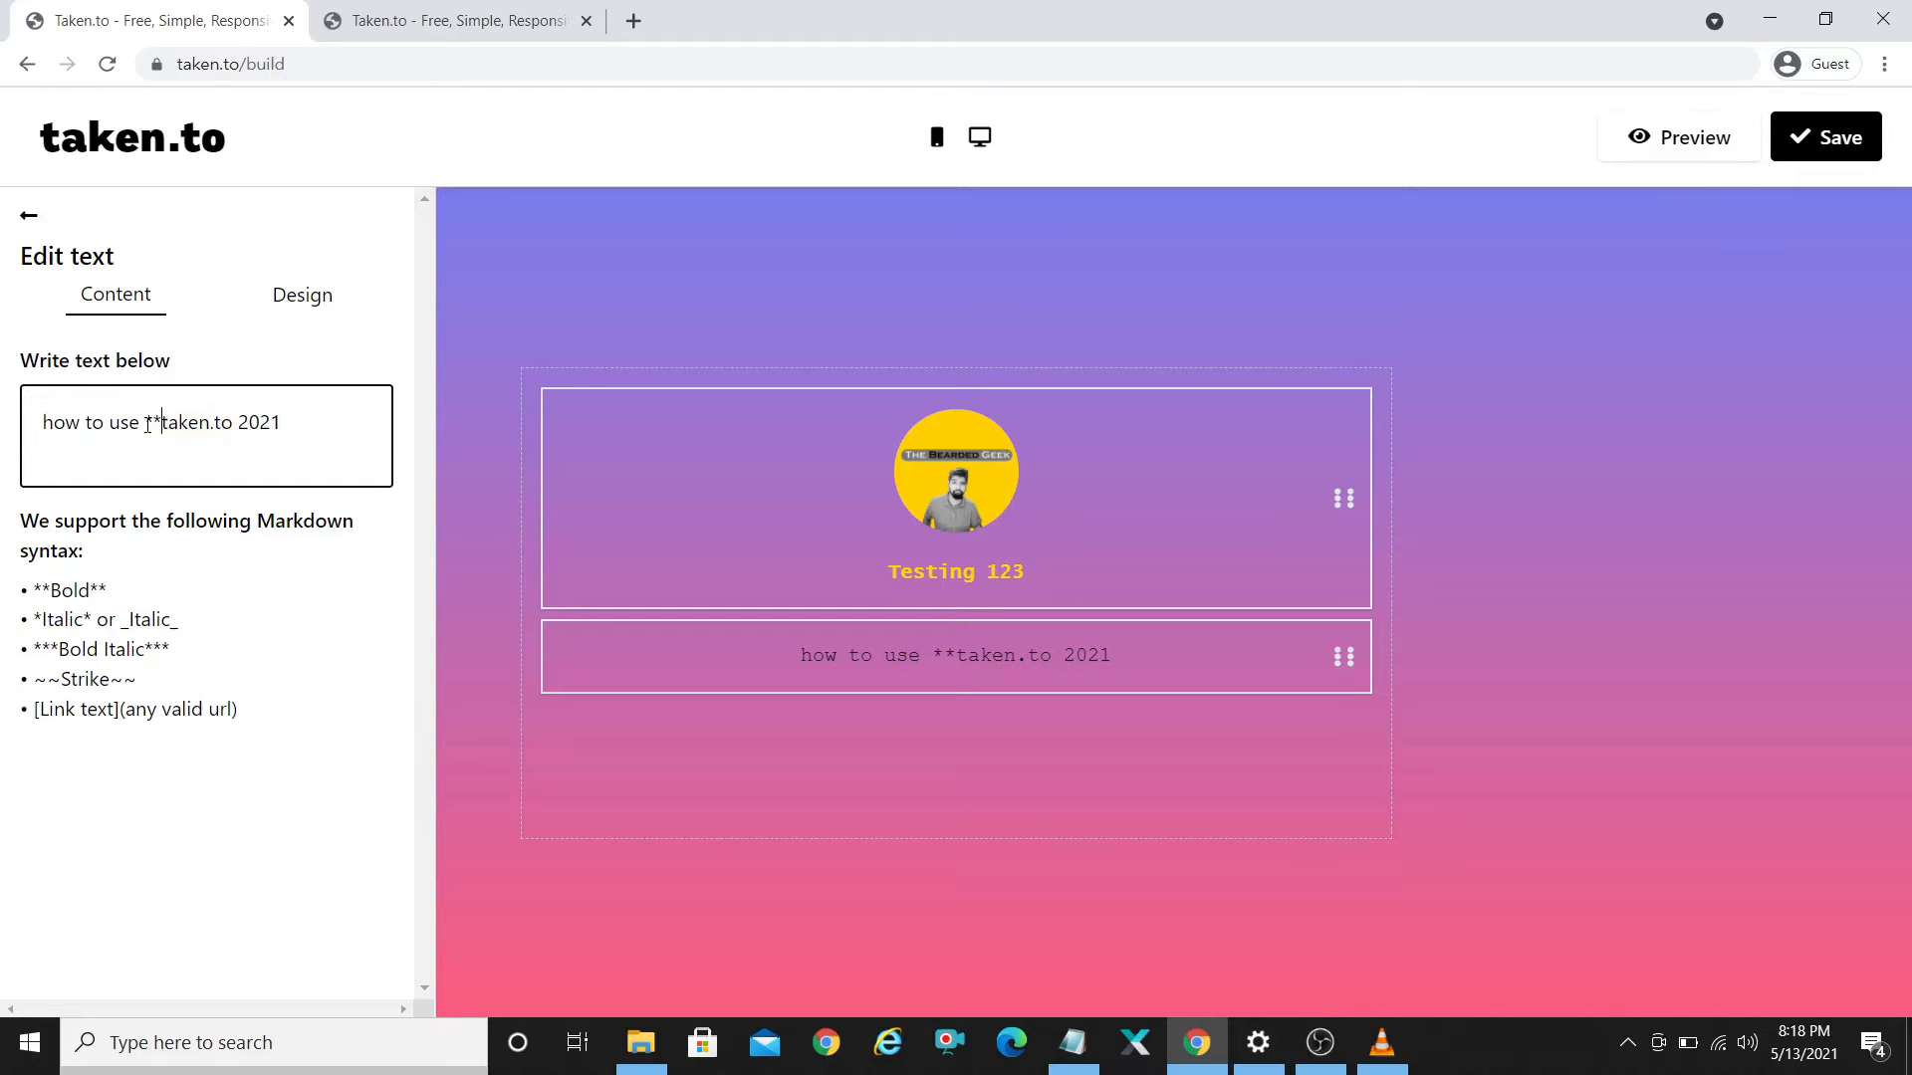
key(Right)
key(Right)
text(**)
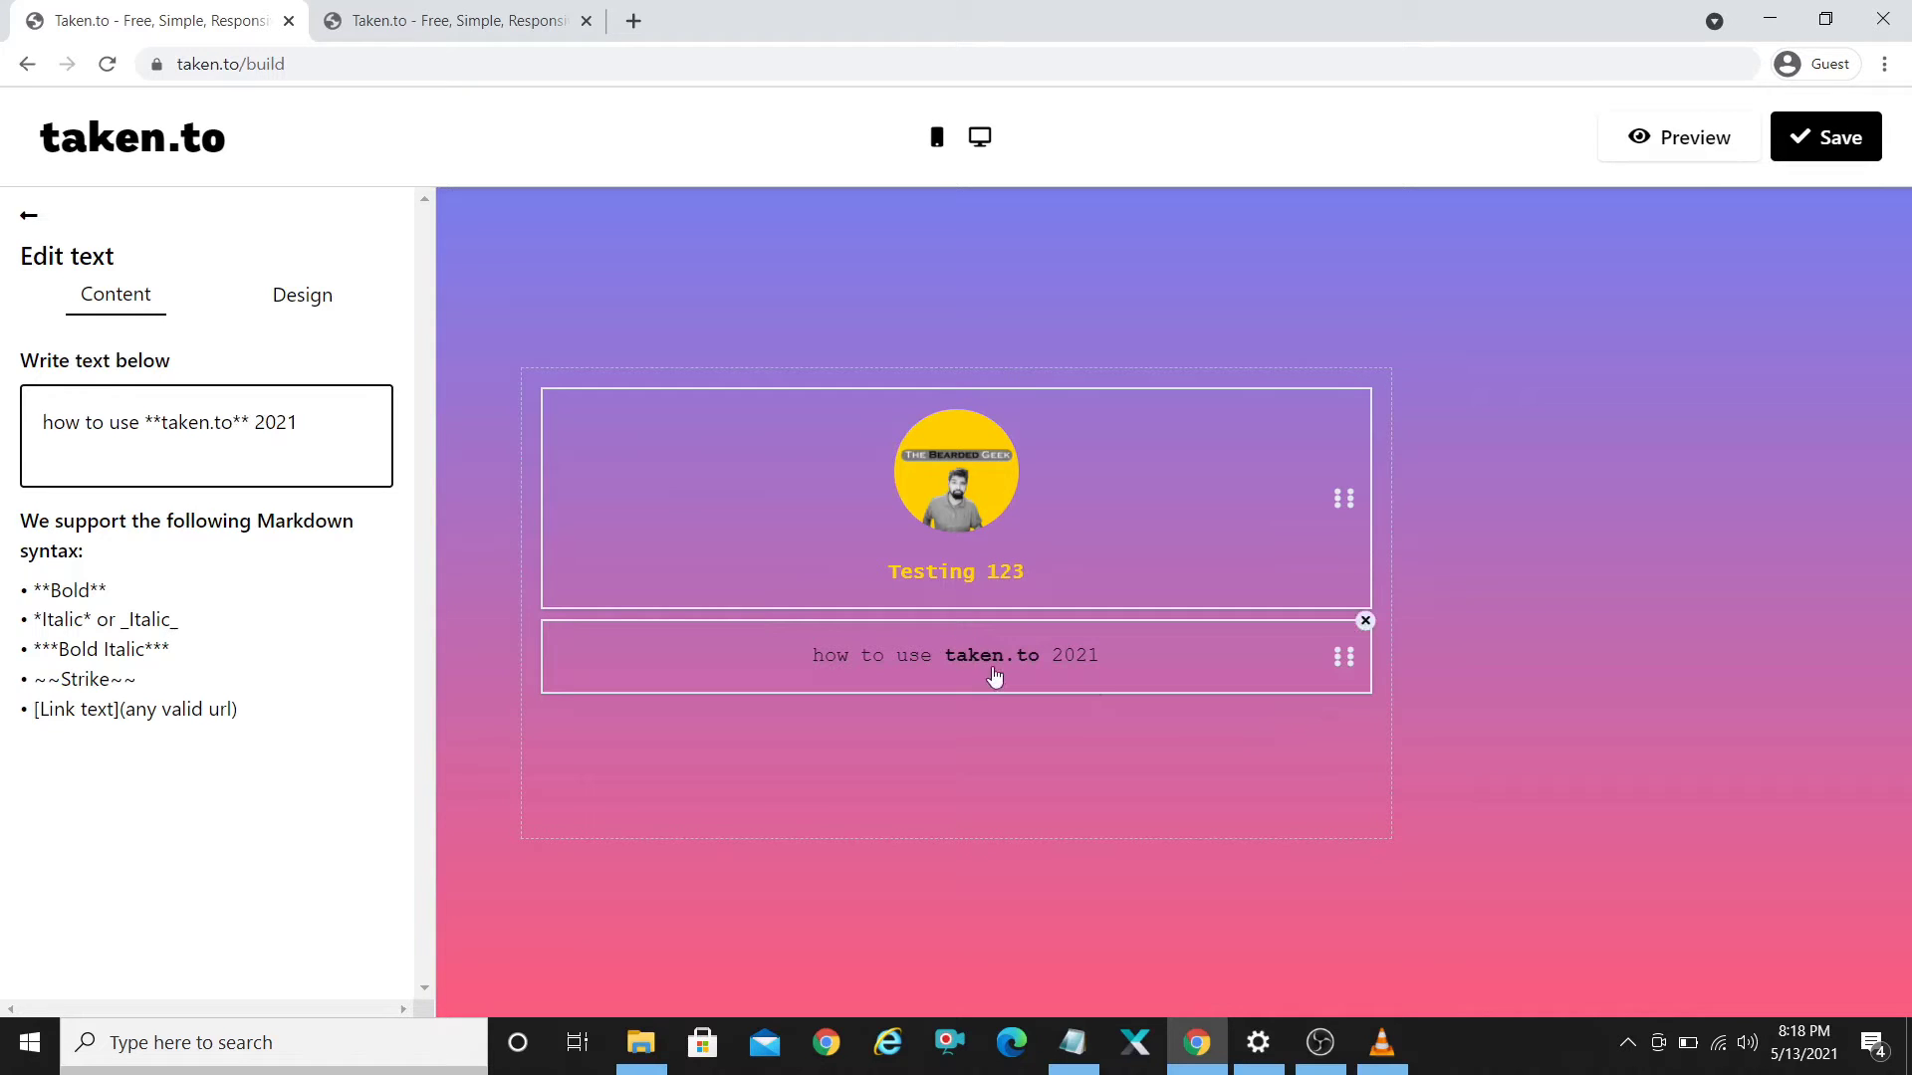
Step: Duplicate the line "how to use **taken.to** 2021" in the text card, placing the copy below a blank line
click(342, 420)
key(ctrl+a)
key(ctrl+c)
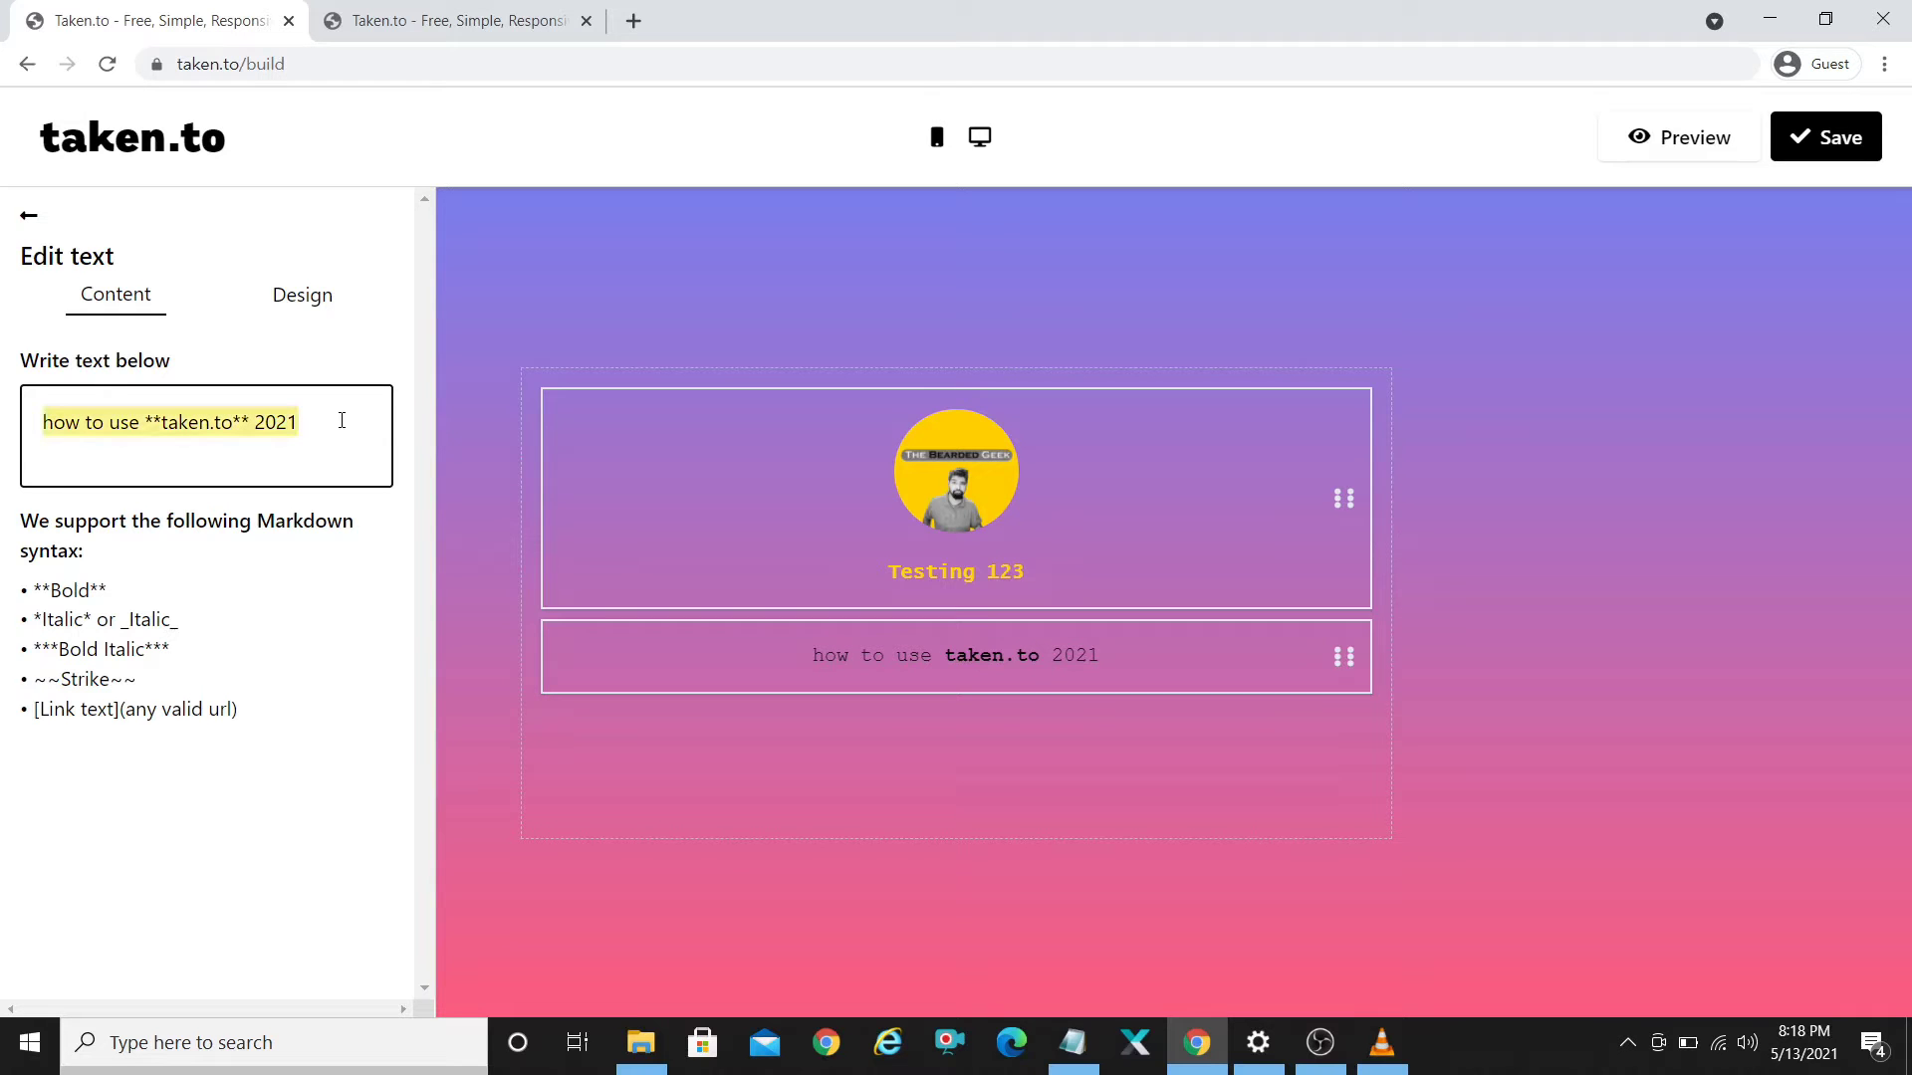
click(341, 420)
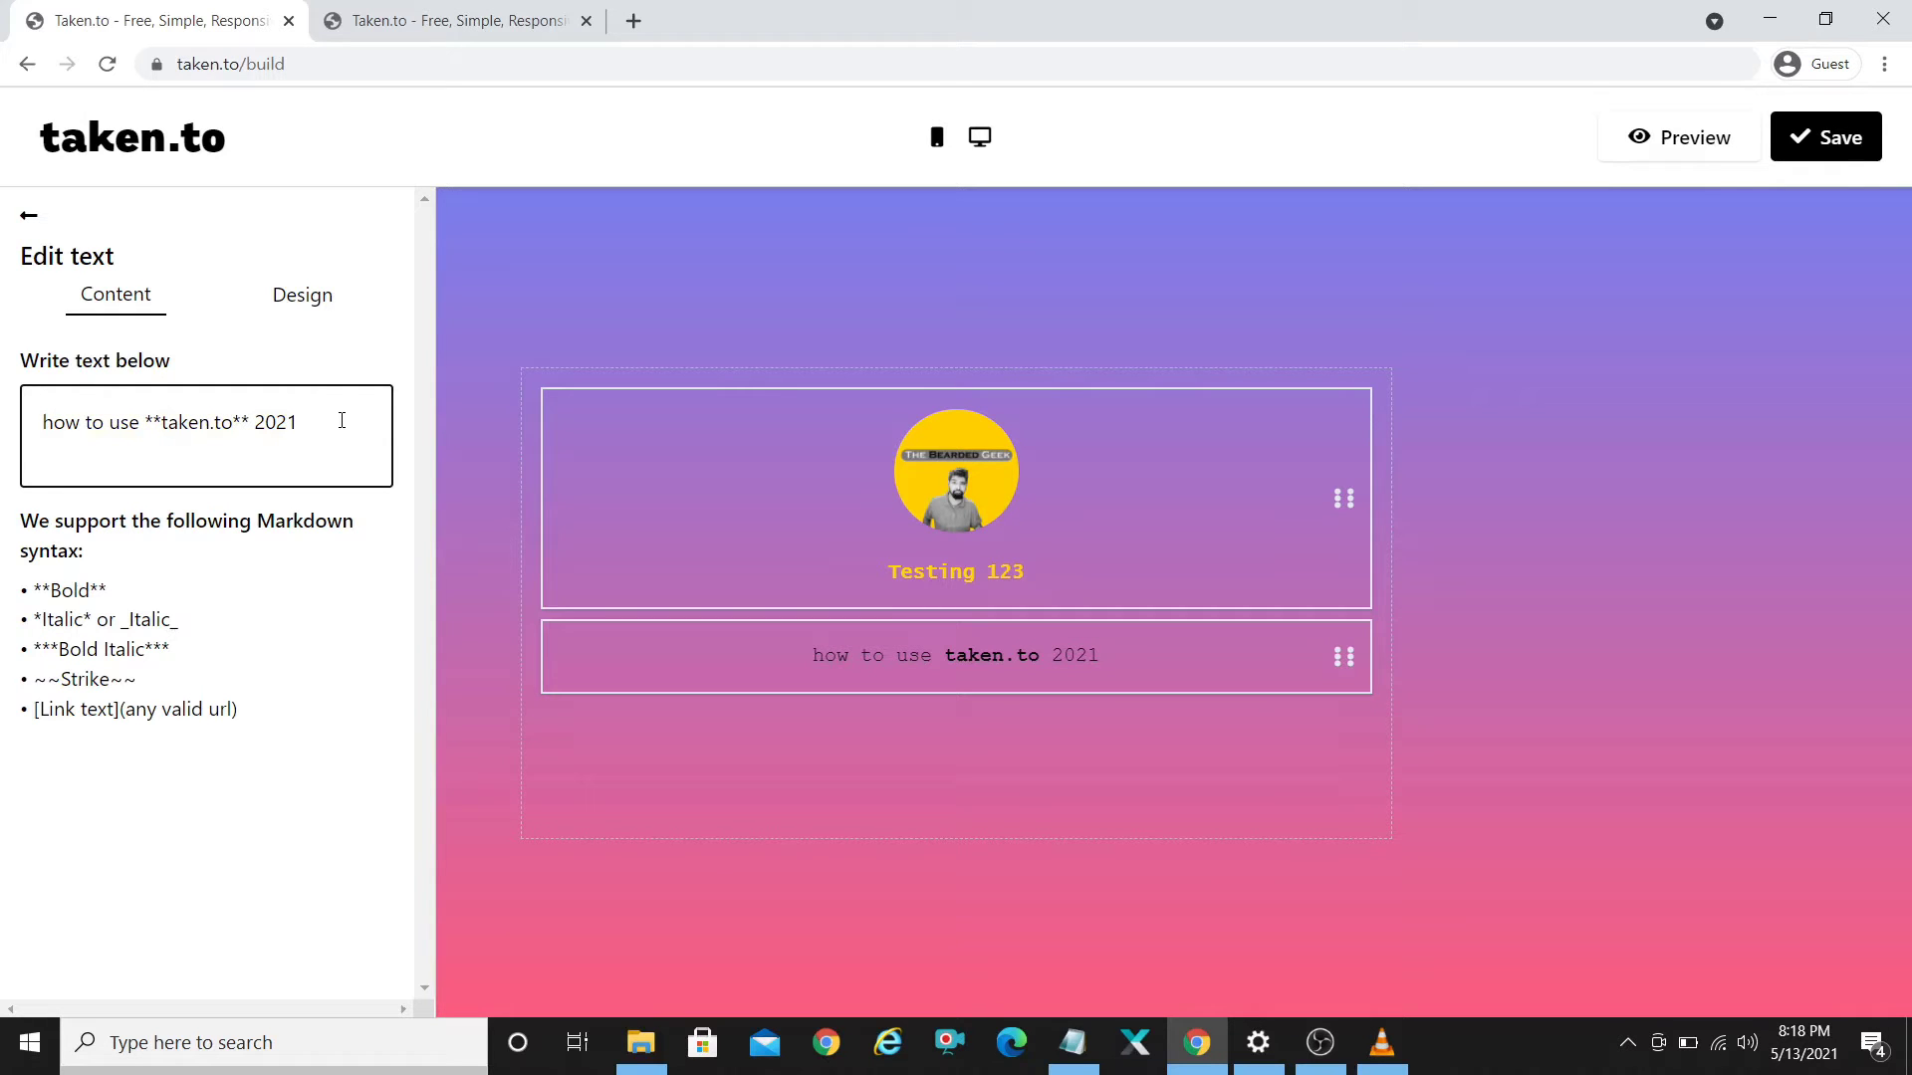
key(Return)
key(Return)
key(ctrl+v)
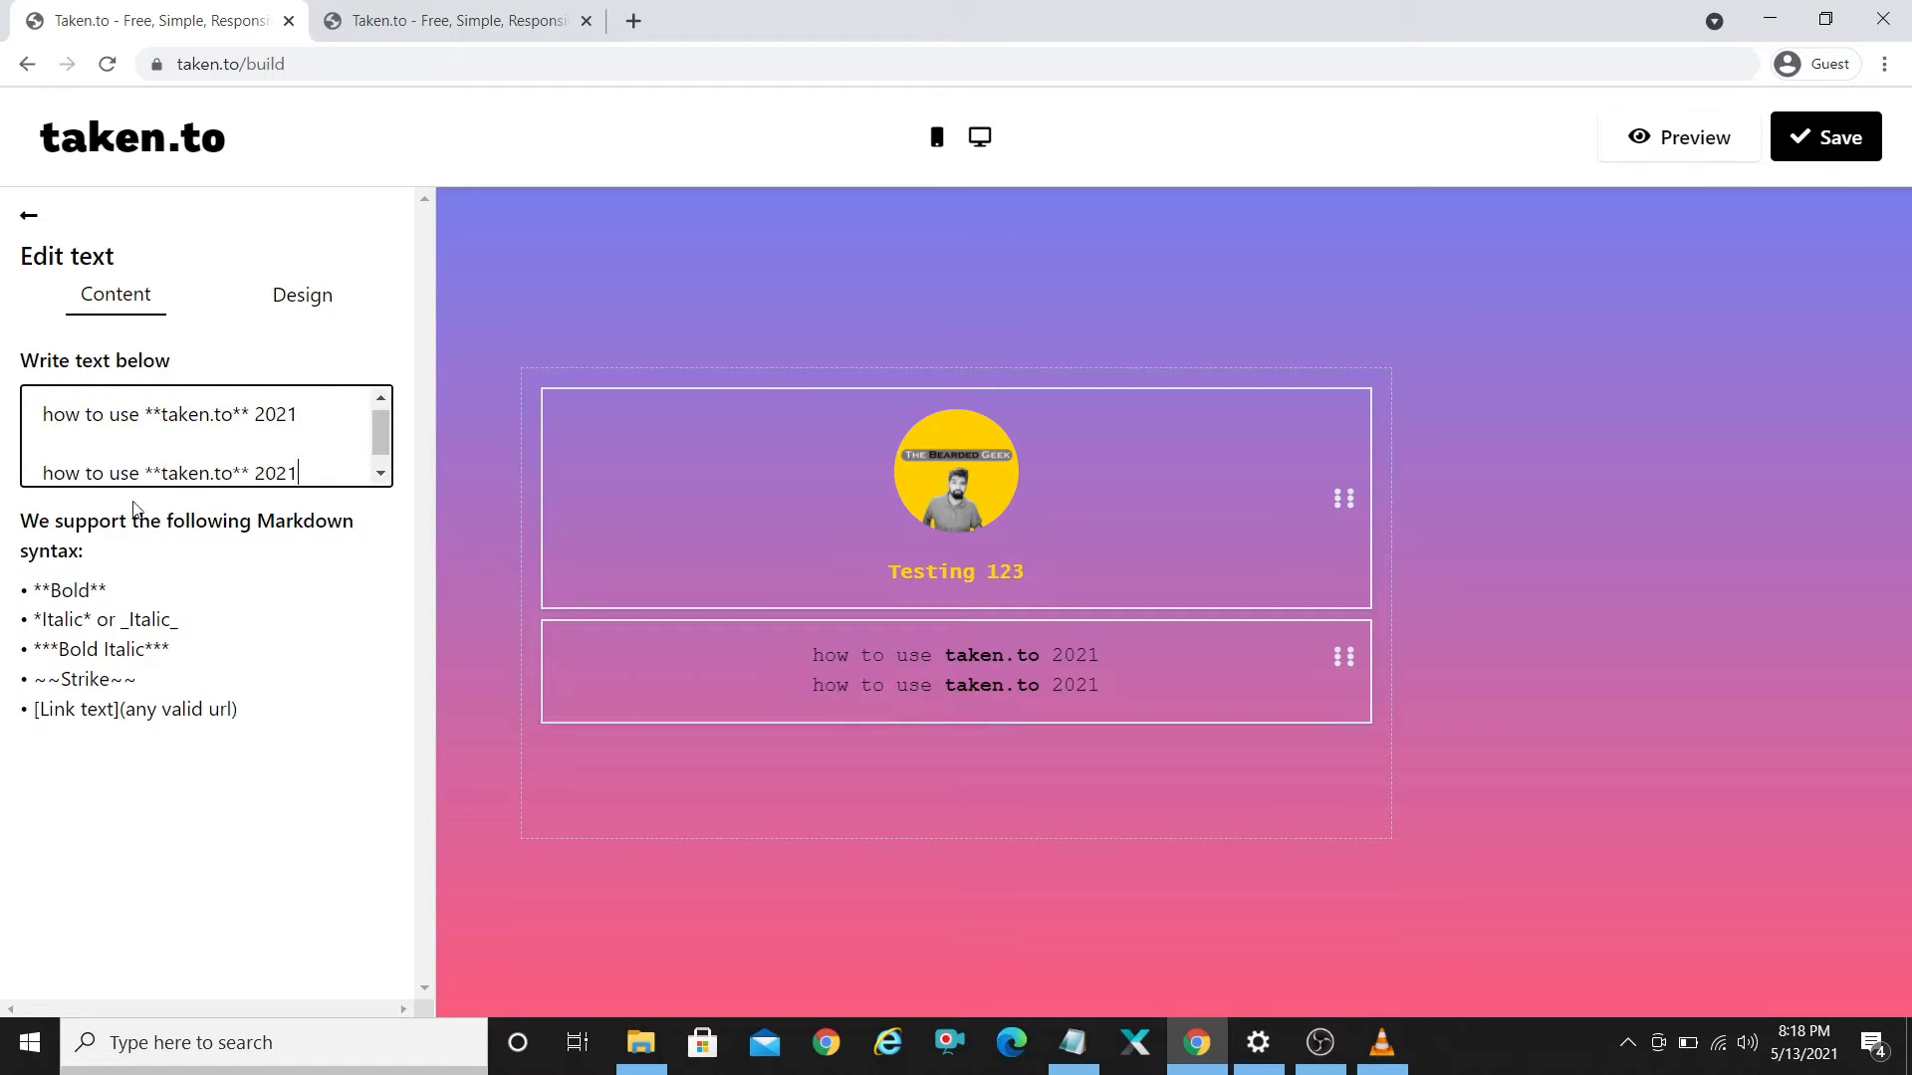
Step: Make "taken.to" italic in the text card's second line by replacing its ** markers with single * markers
click(249, 470)
key(BackSpace)
key(BackSpace)
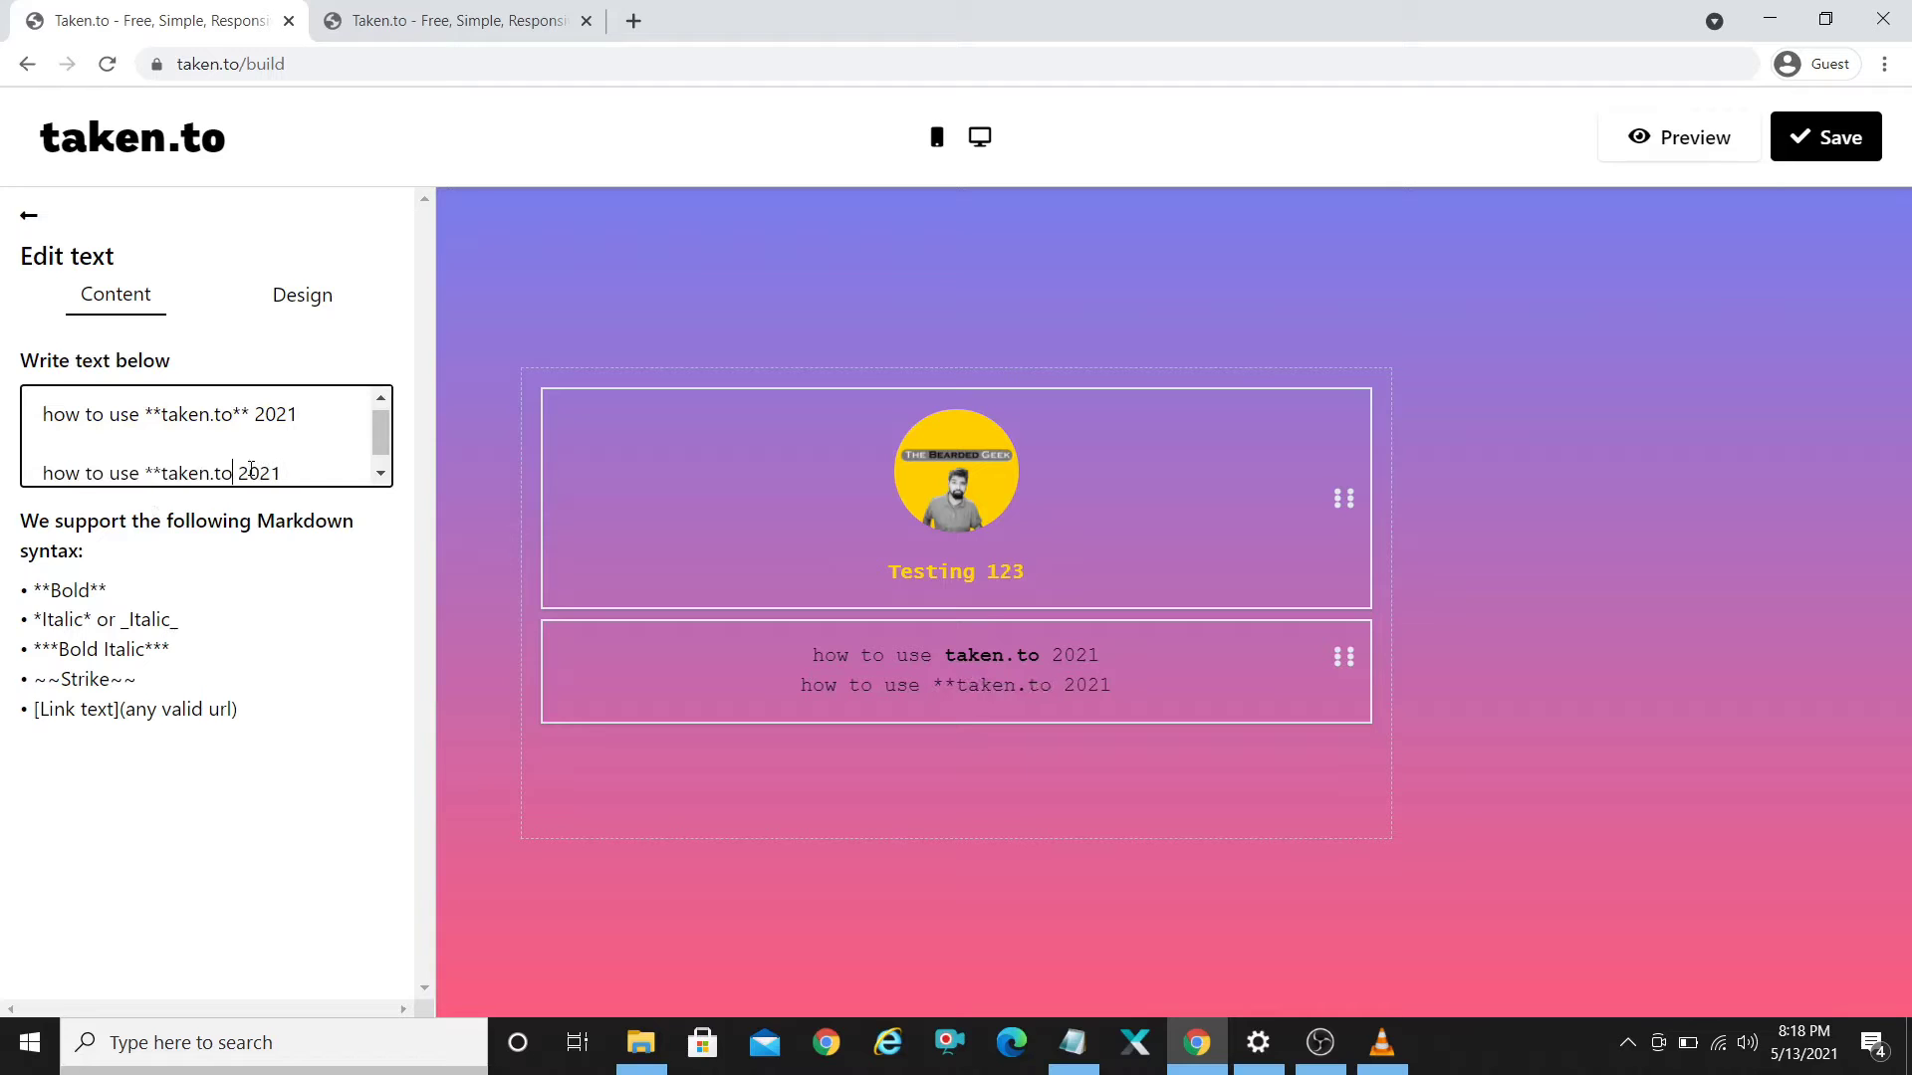
key(BackSpace)
key(BackSpace)
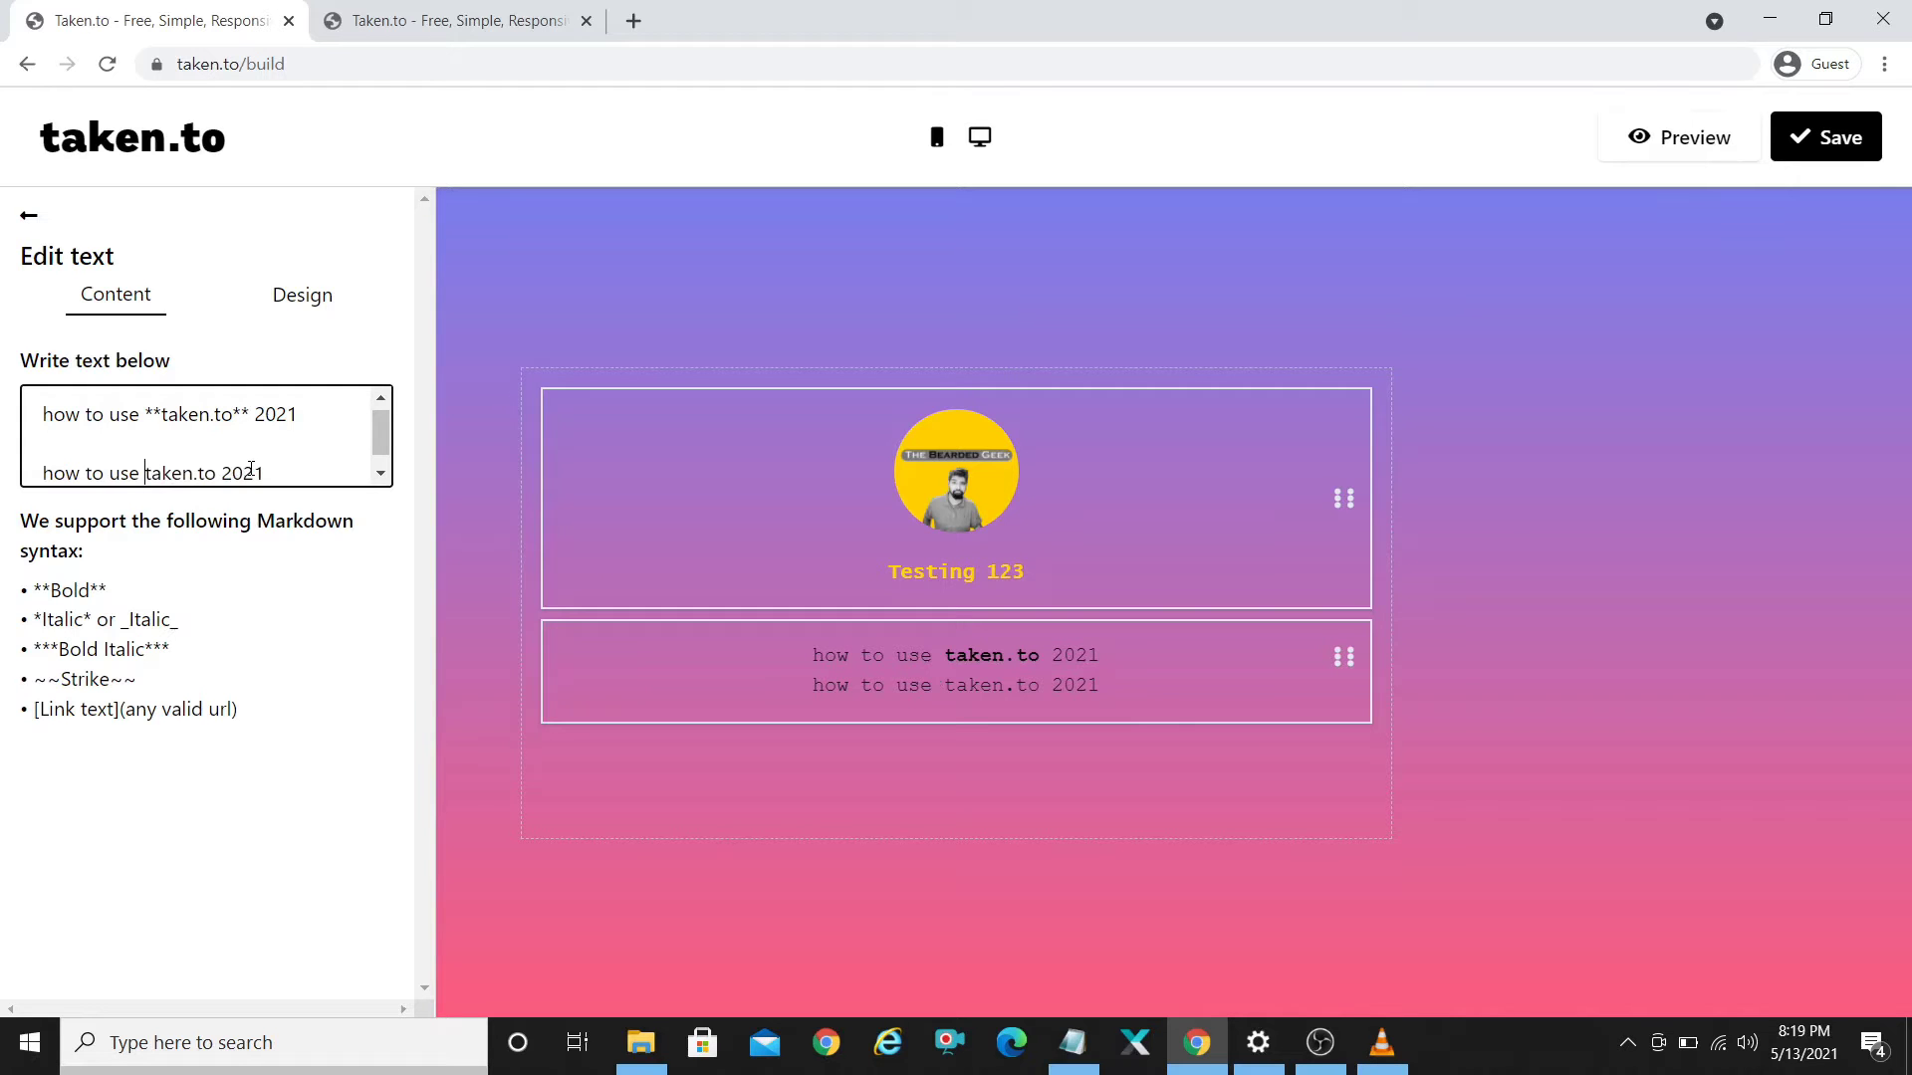
text(*)
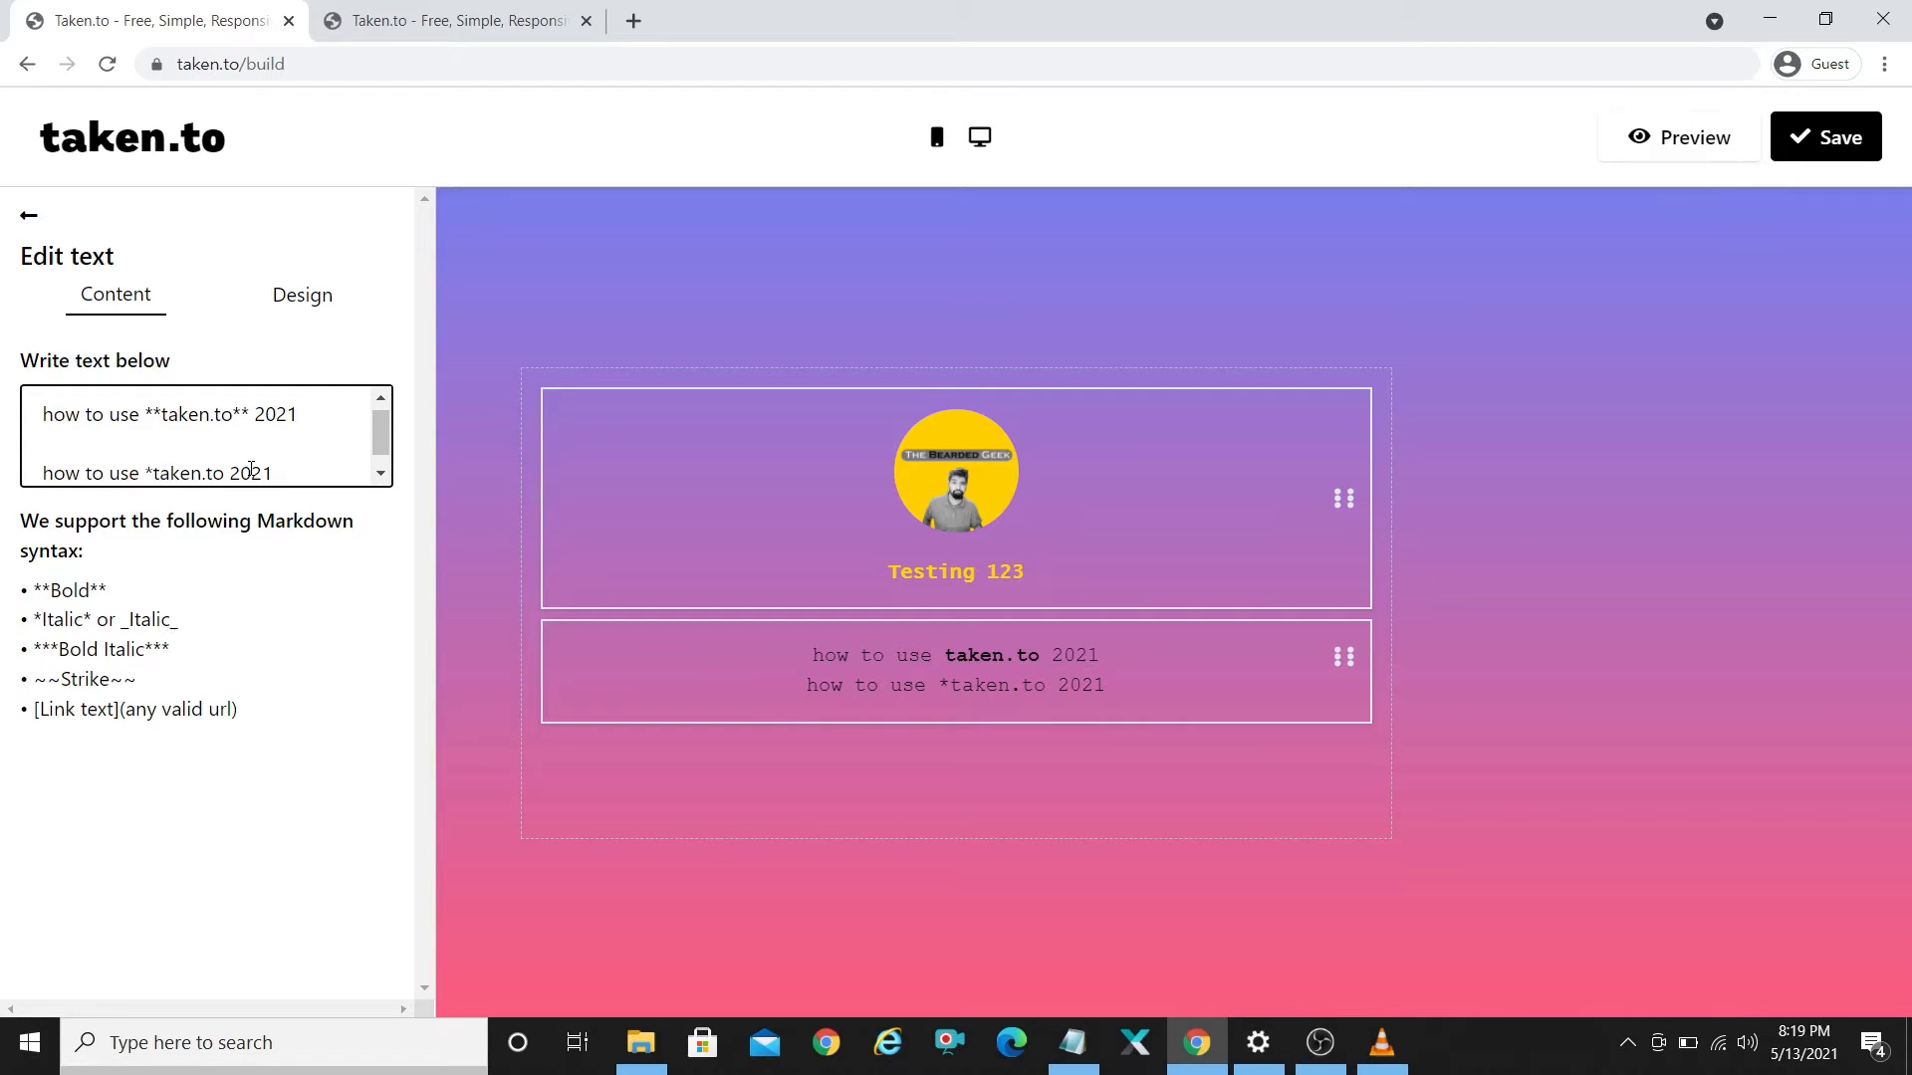
key(Right)
key(Right)
text(*)
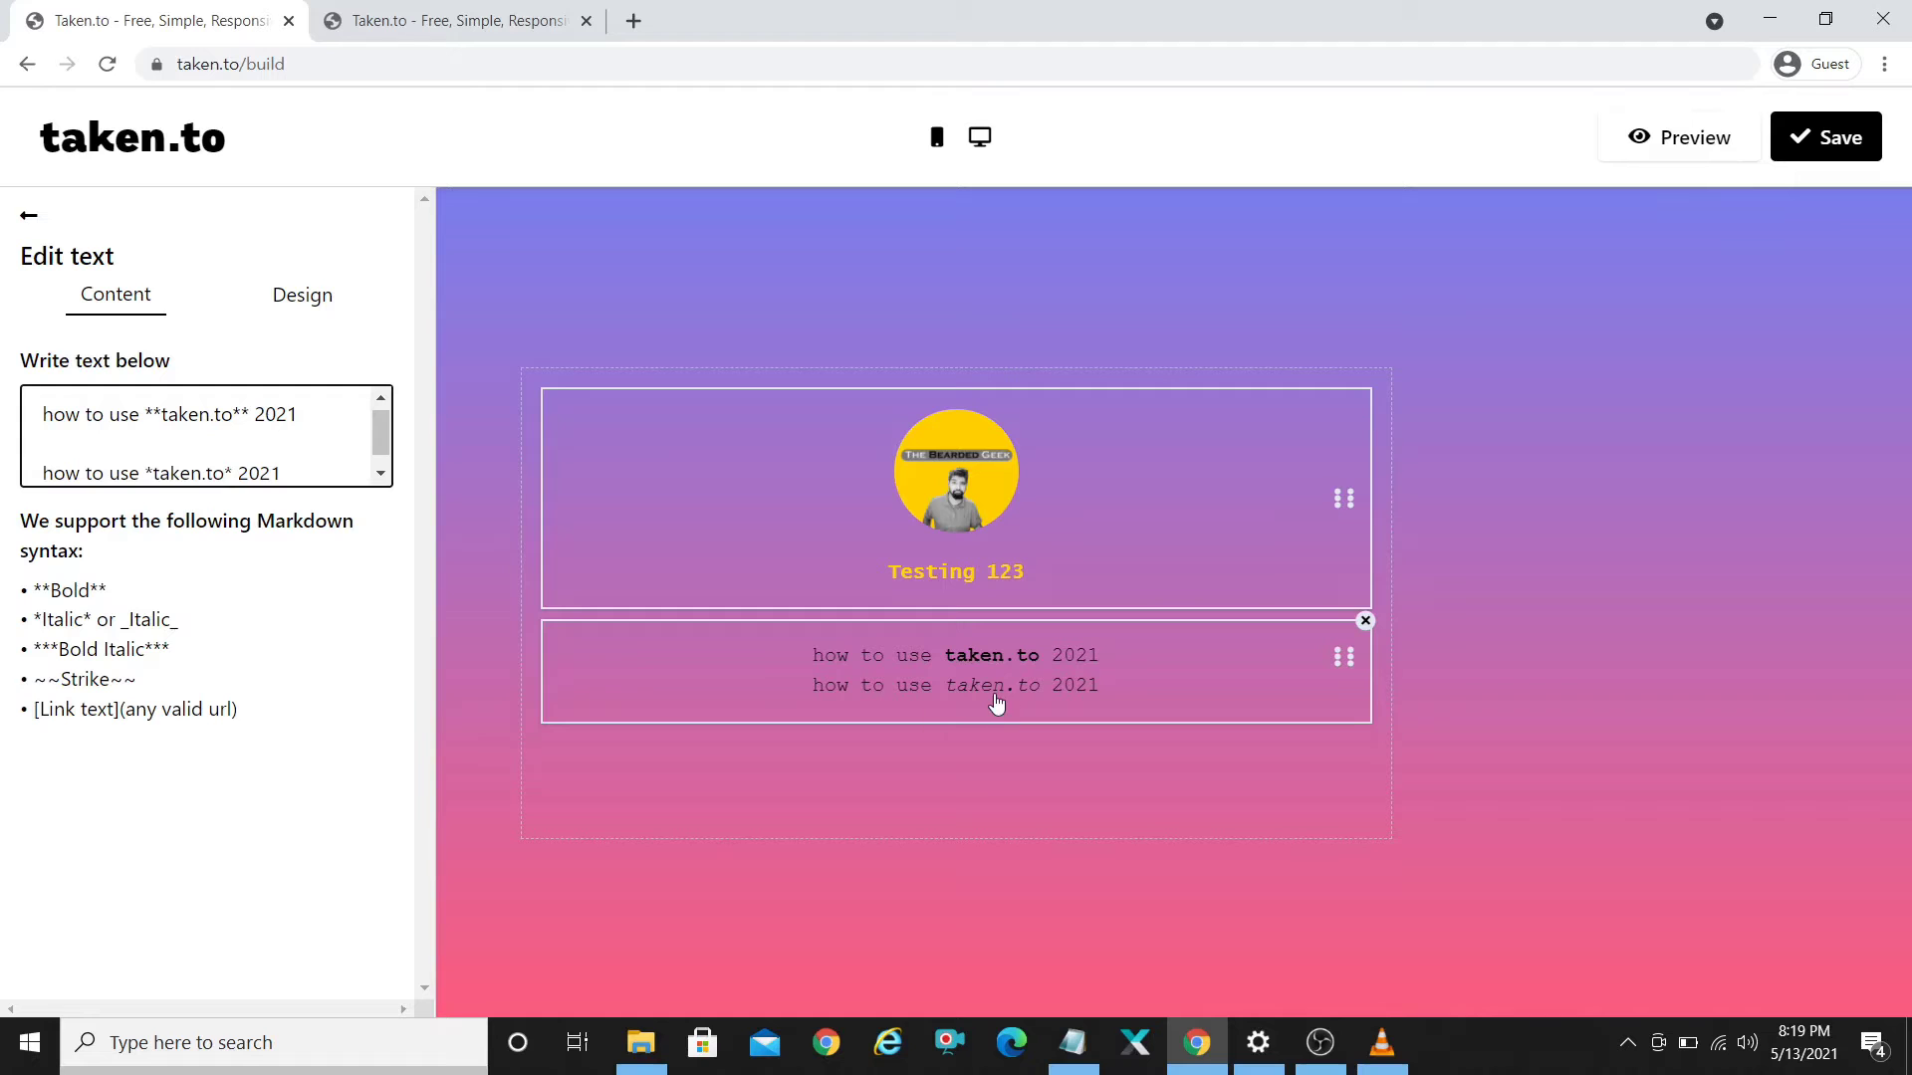
Step: Copy the italic line "how to use *taken.to* 2021" and add it as a third line, separated by a blank line
drag(48, 465, 284, 461)
key(ctrl+c)
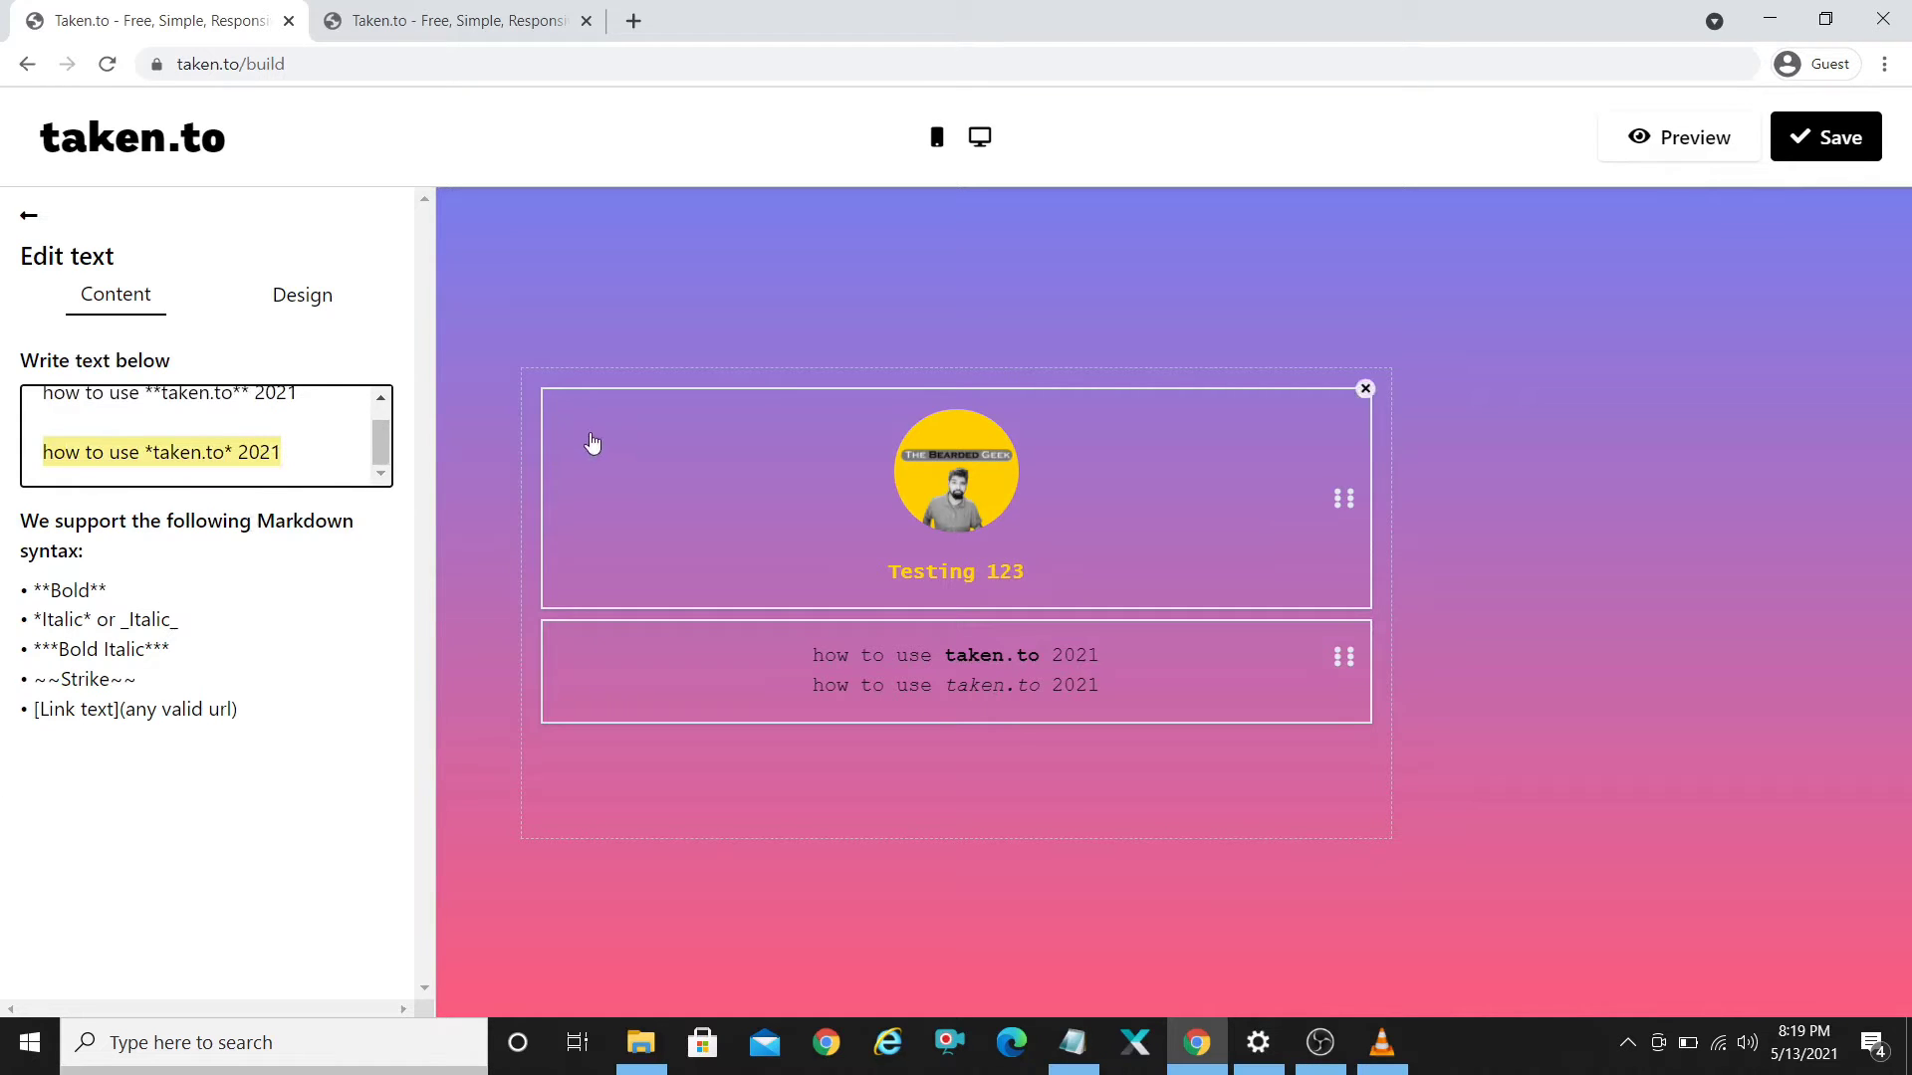
key(Right)
key(Return)
key(Return)
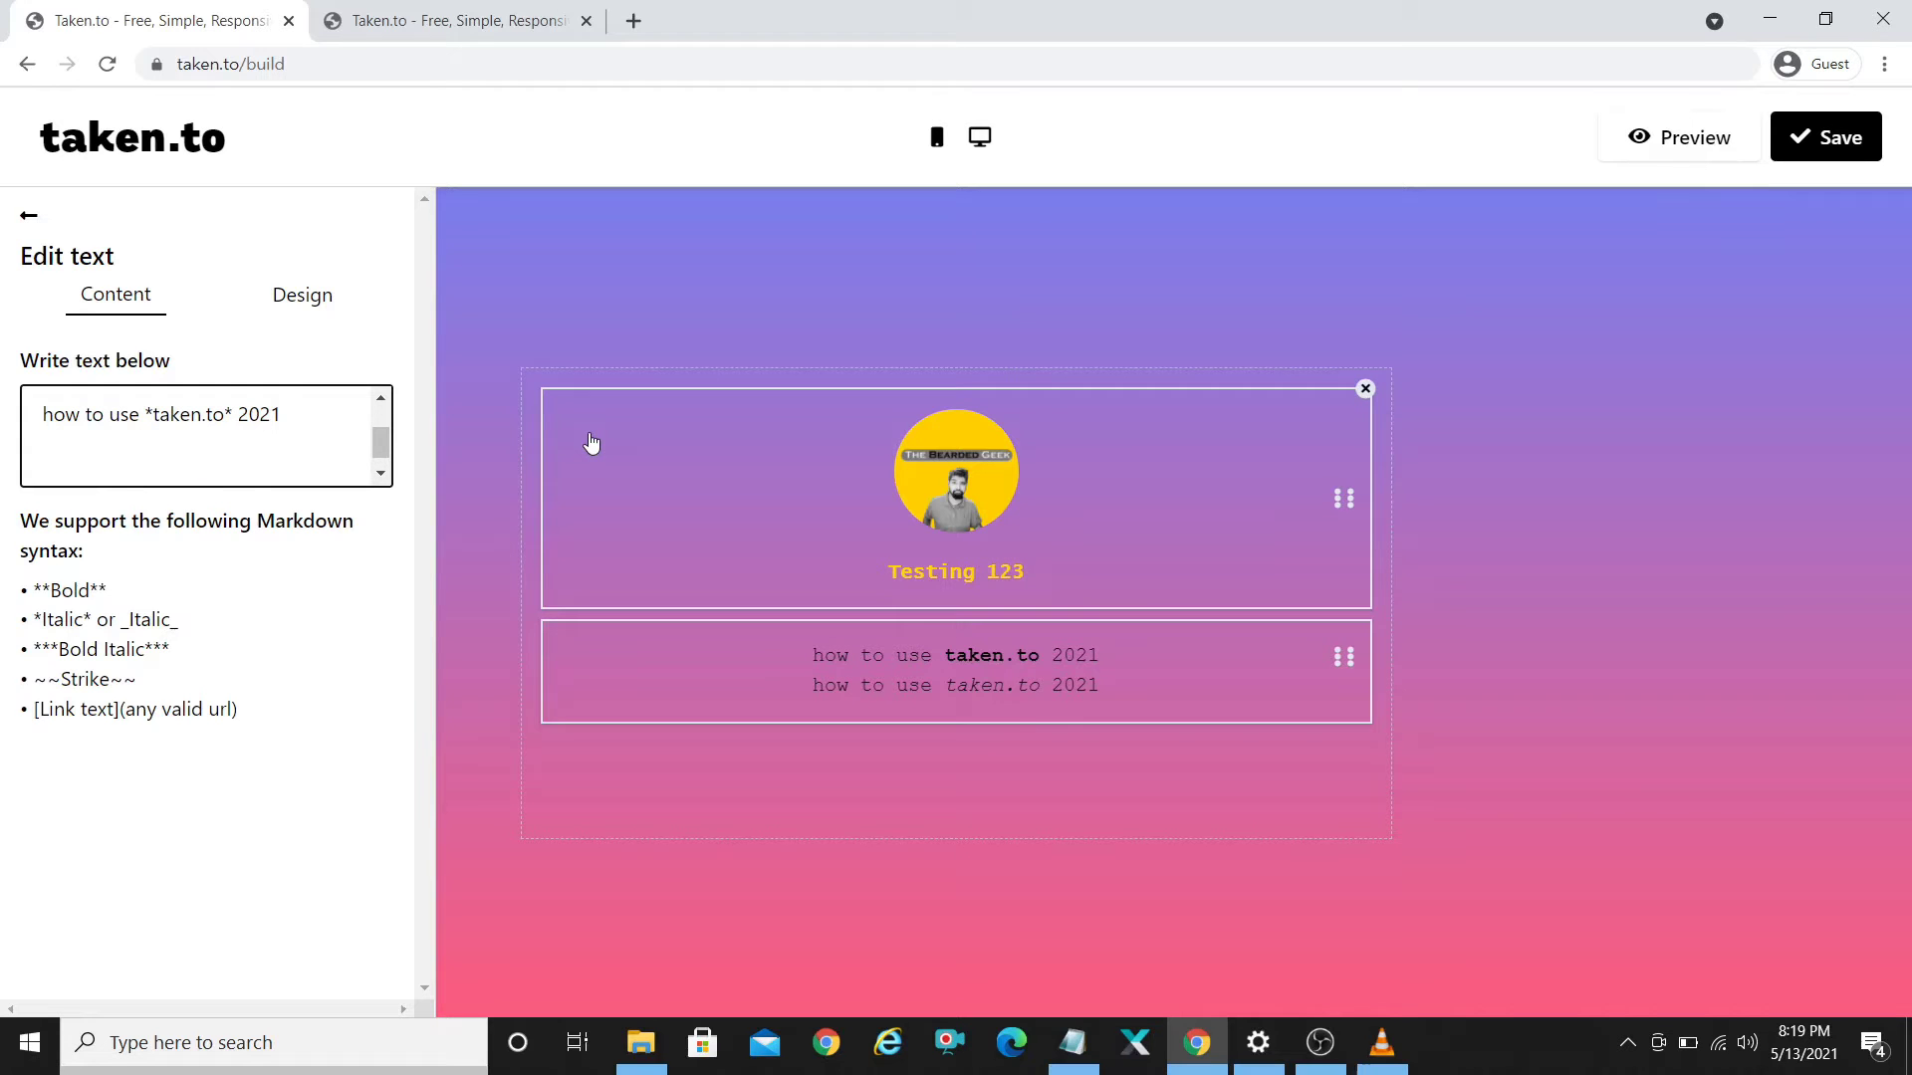
key(ctrl+v)
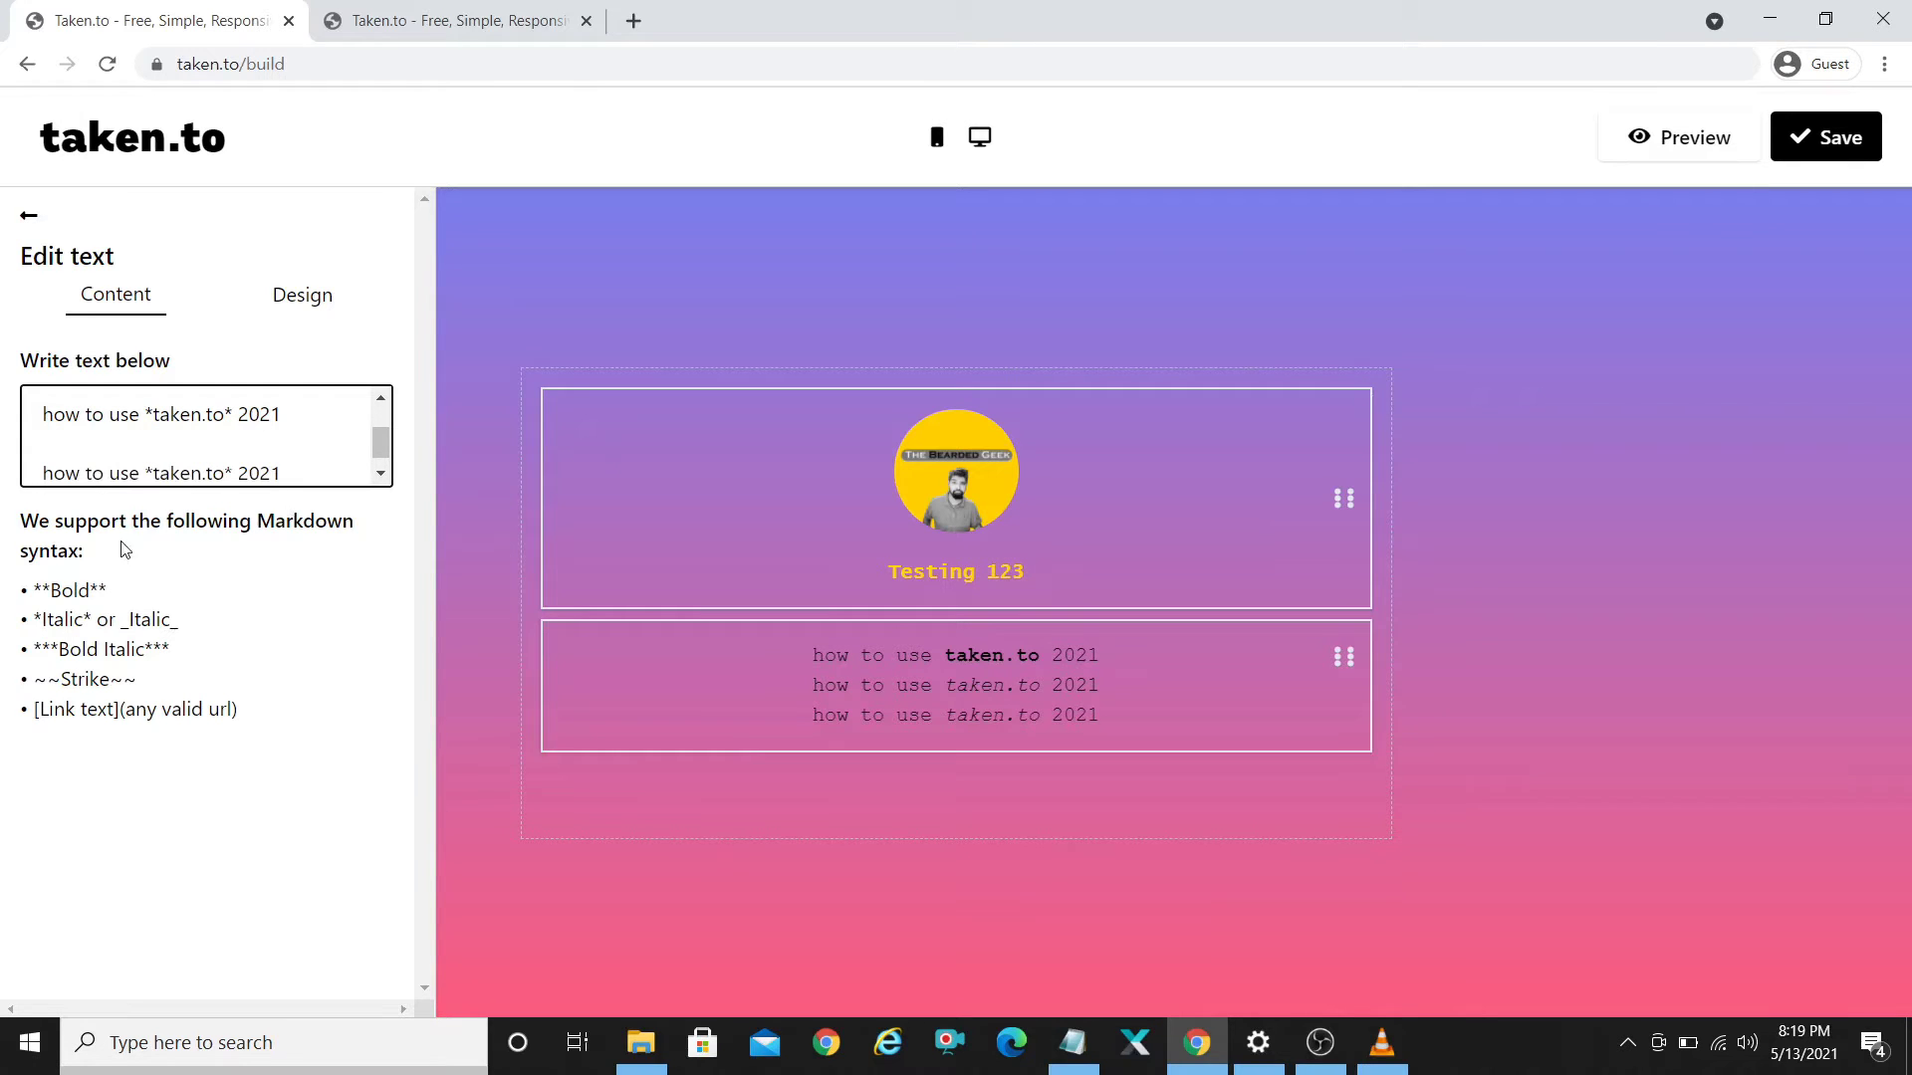
Step: Make "taken.to" bold italic in the third line by extending its markers to *** on both sides
click(145, 466)
text(**)
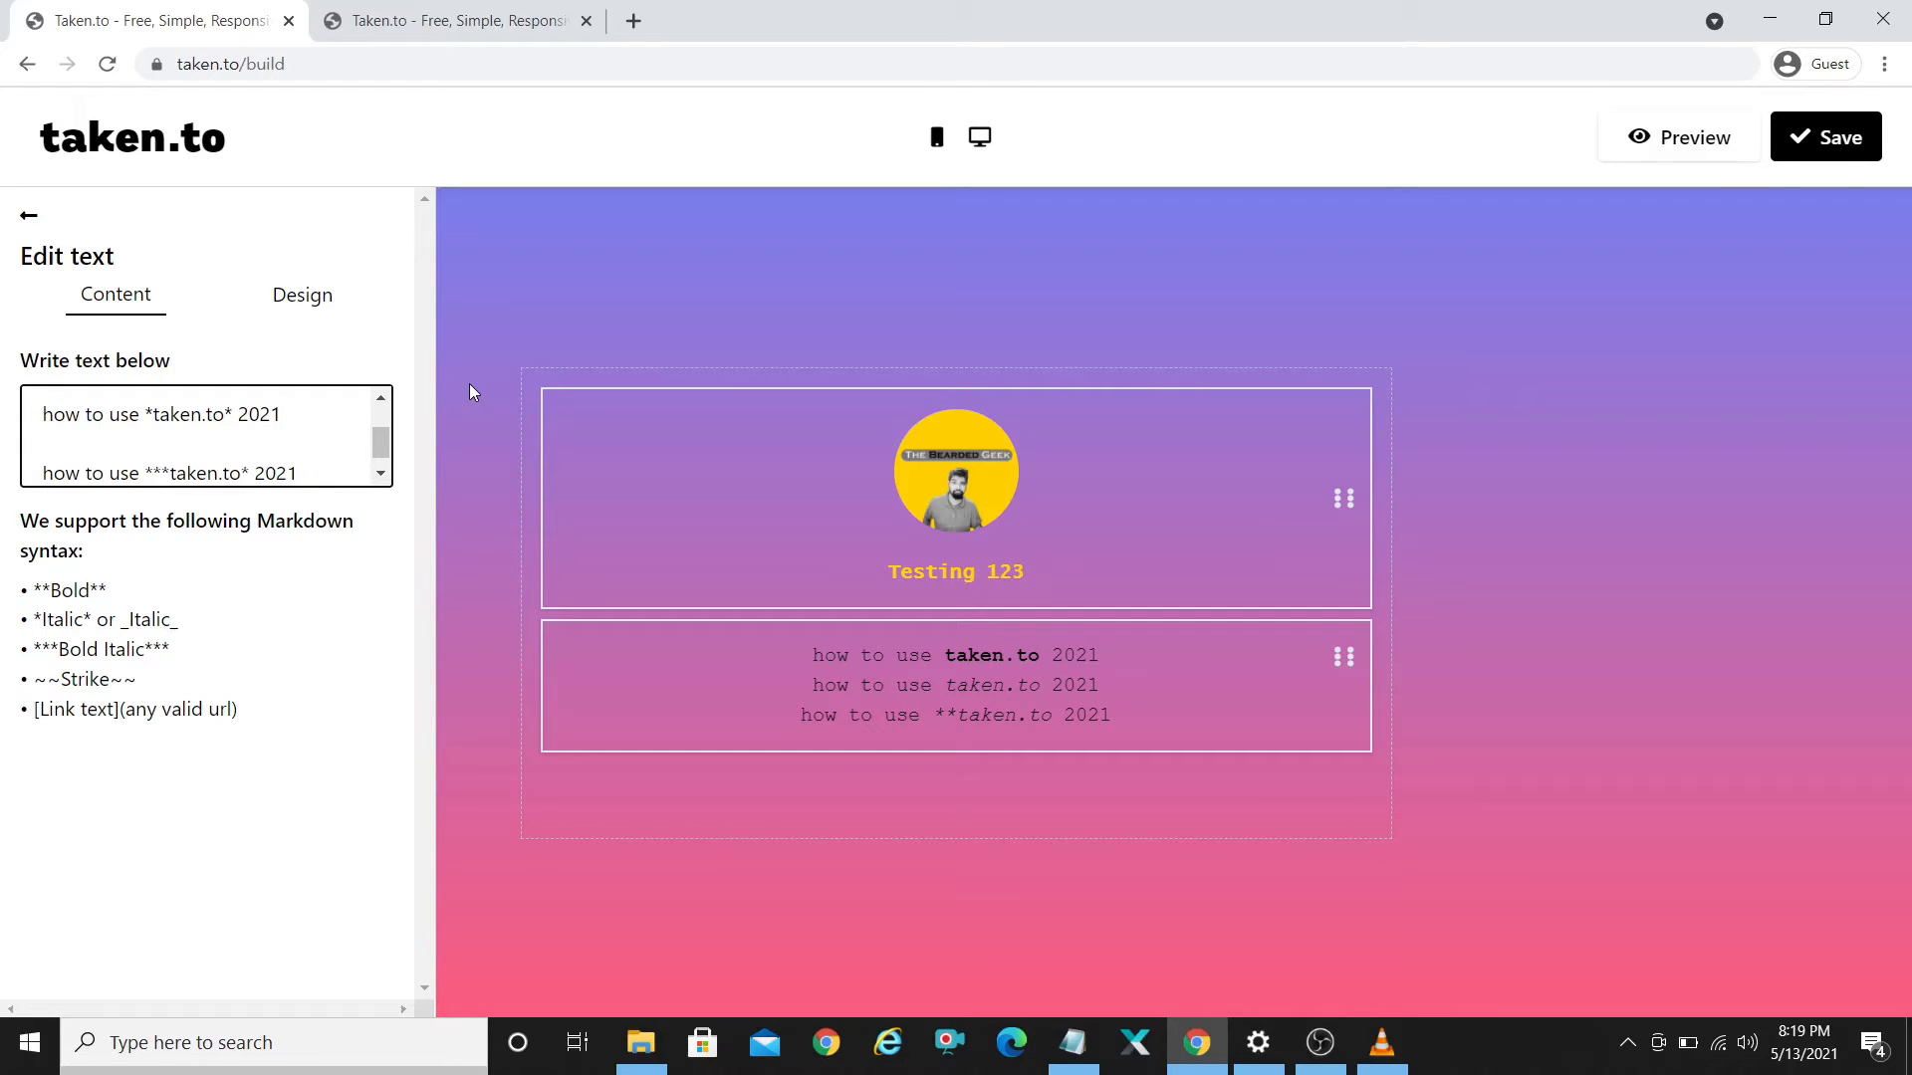
text(**)
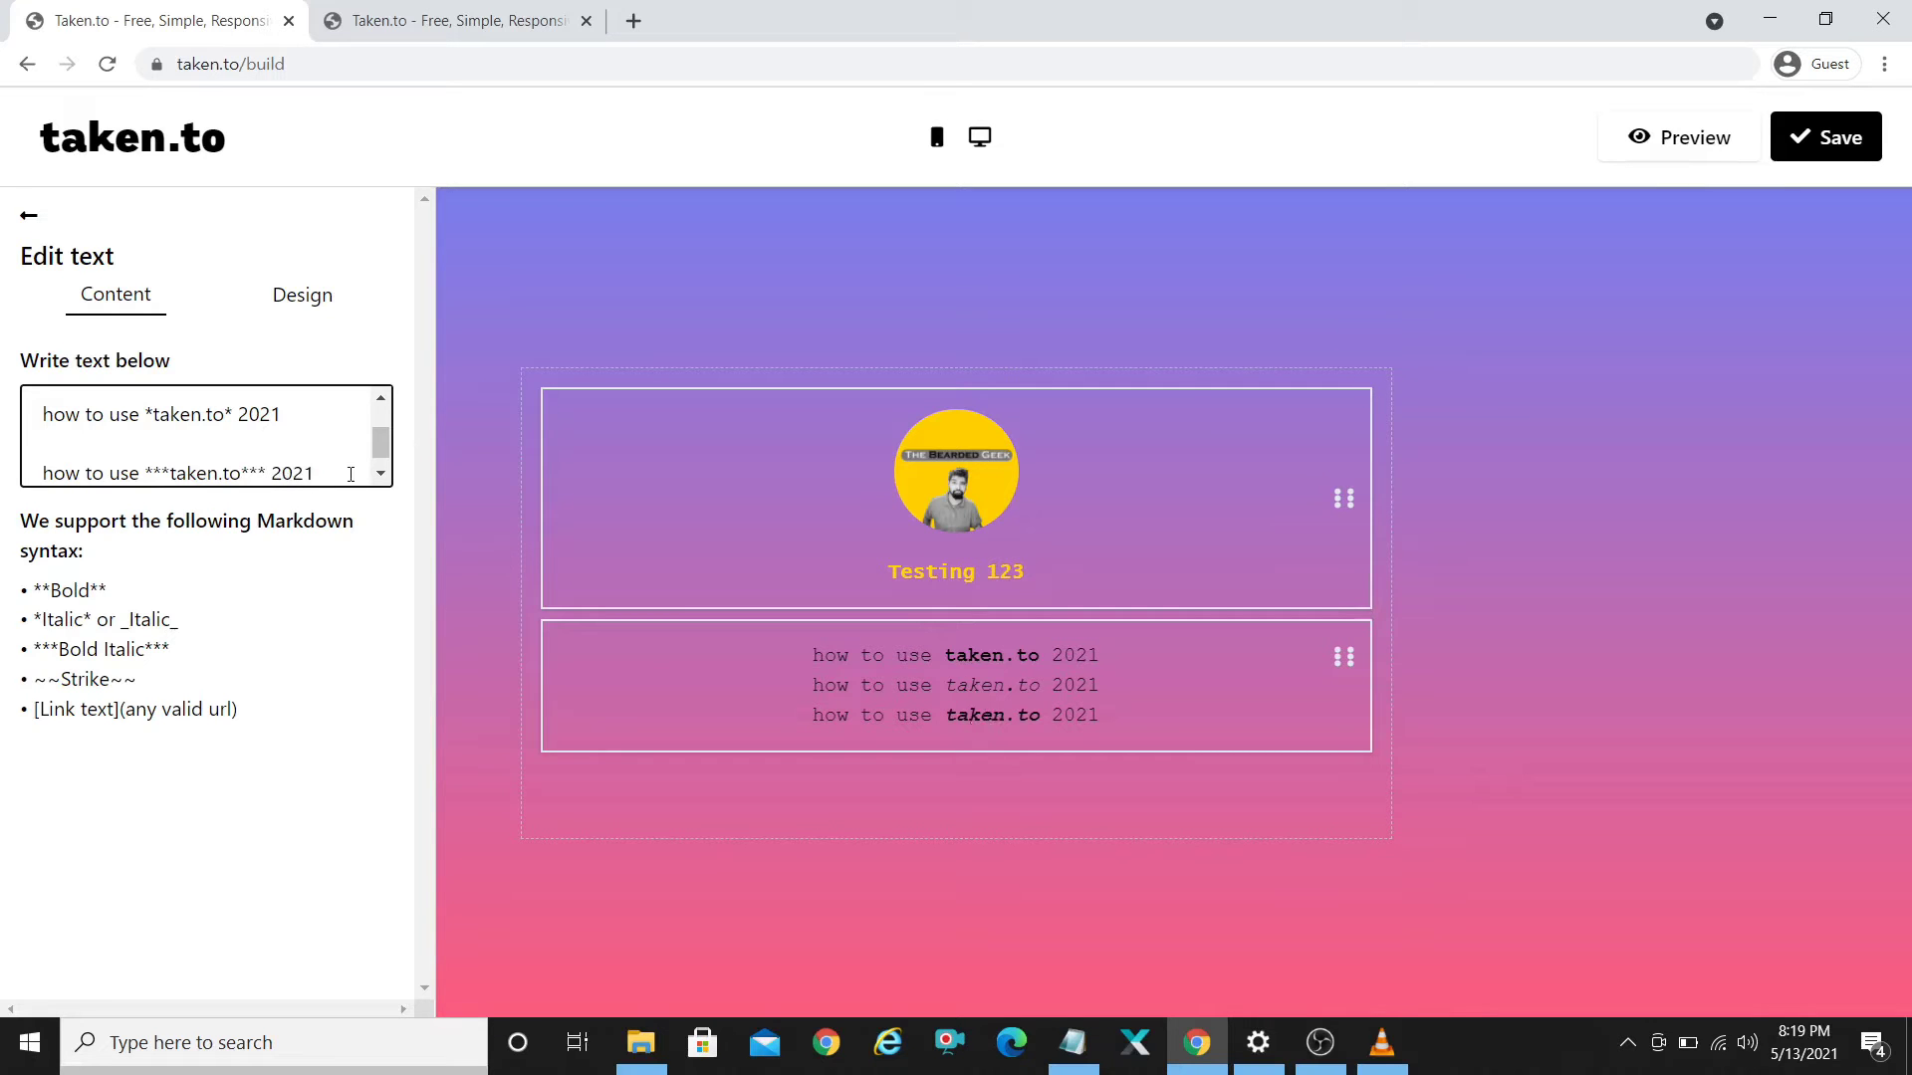
Step: Add a fourth line to the text card by pasting "how to use *taken.to* 2021" below a blank line
key(Return)
key(Return)
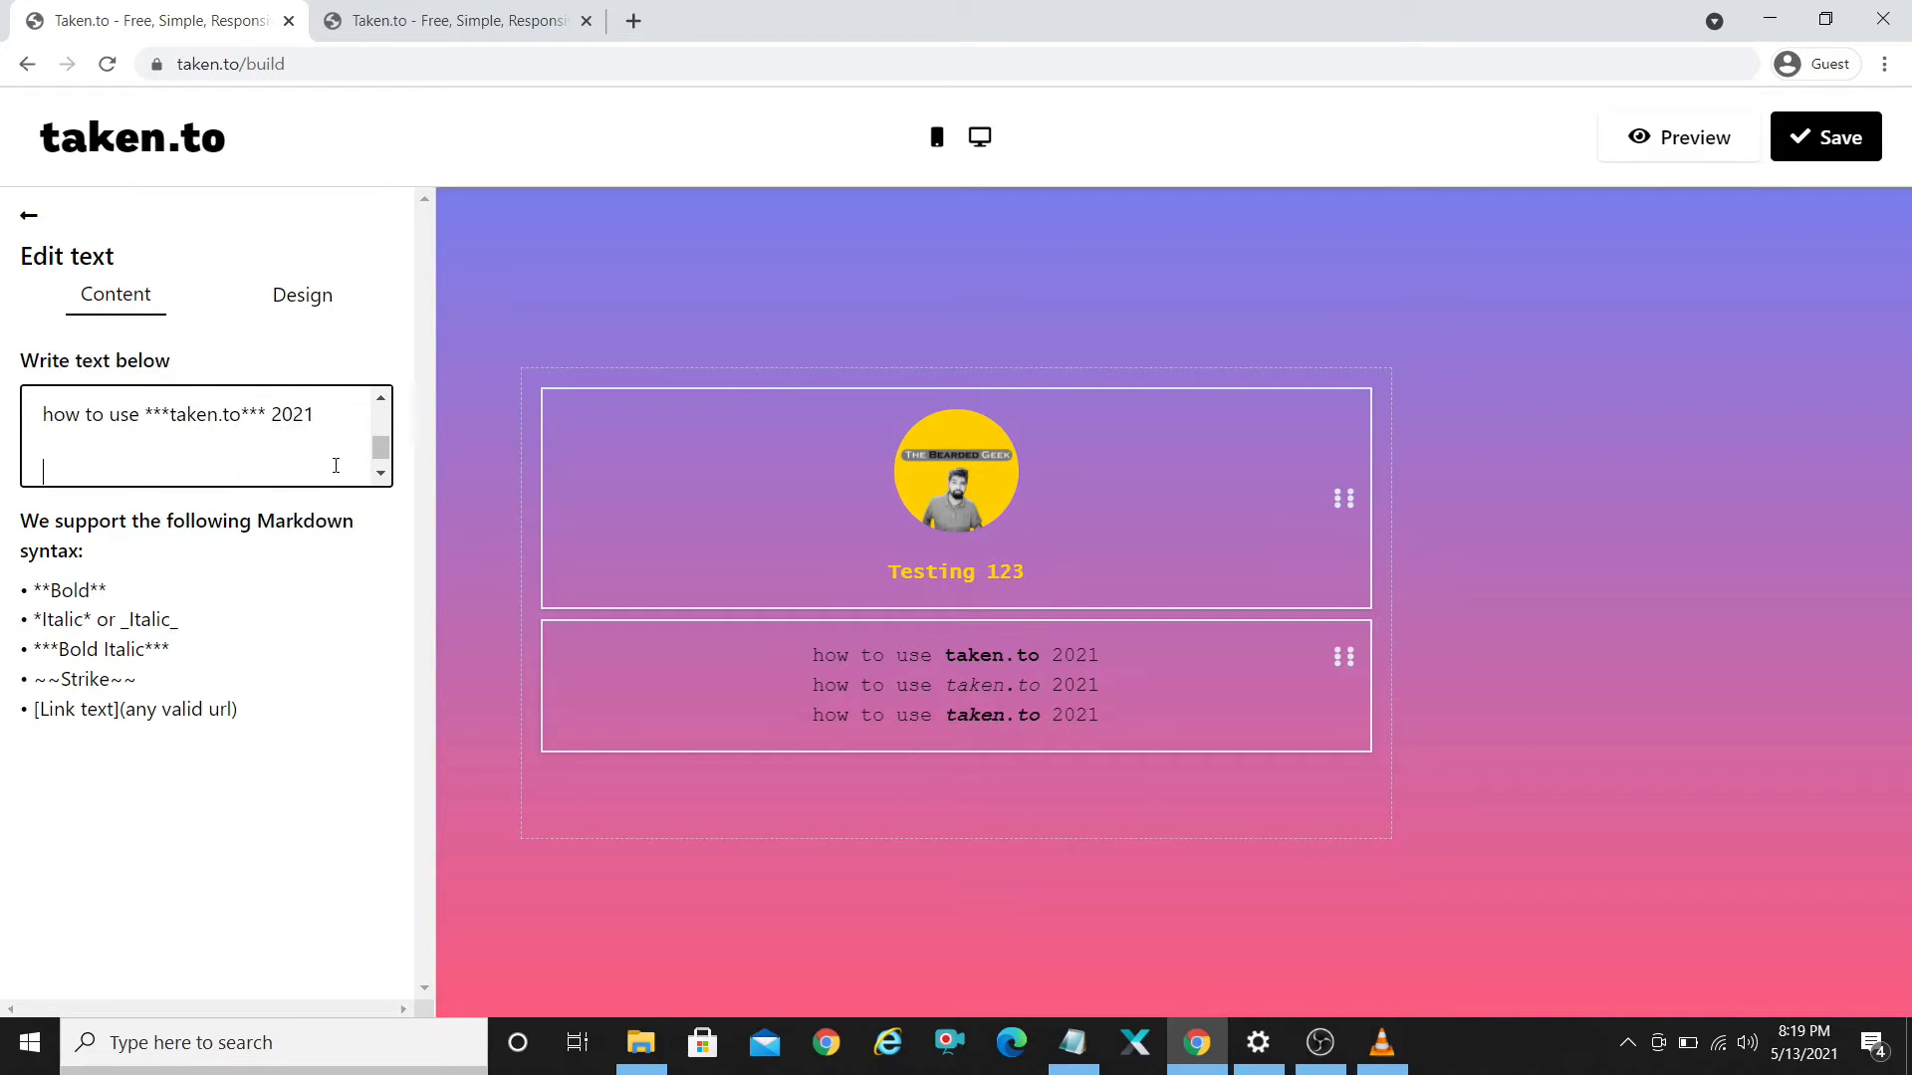
key(ctrl+v)
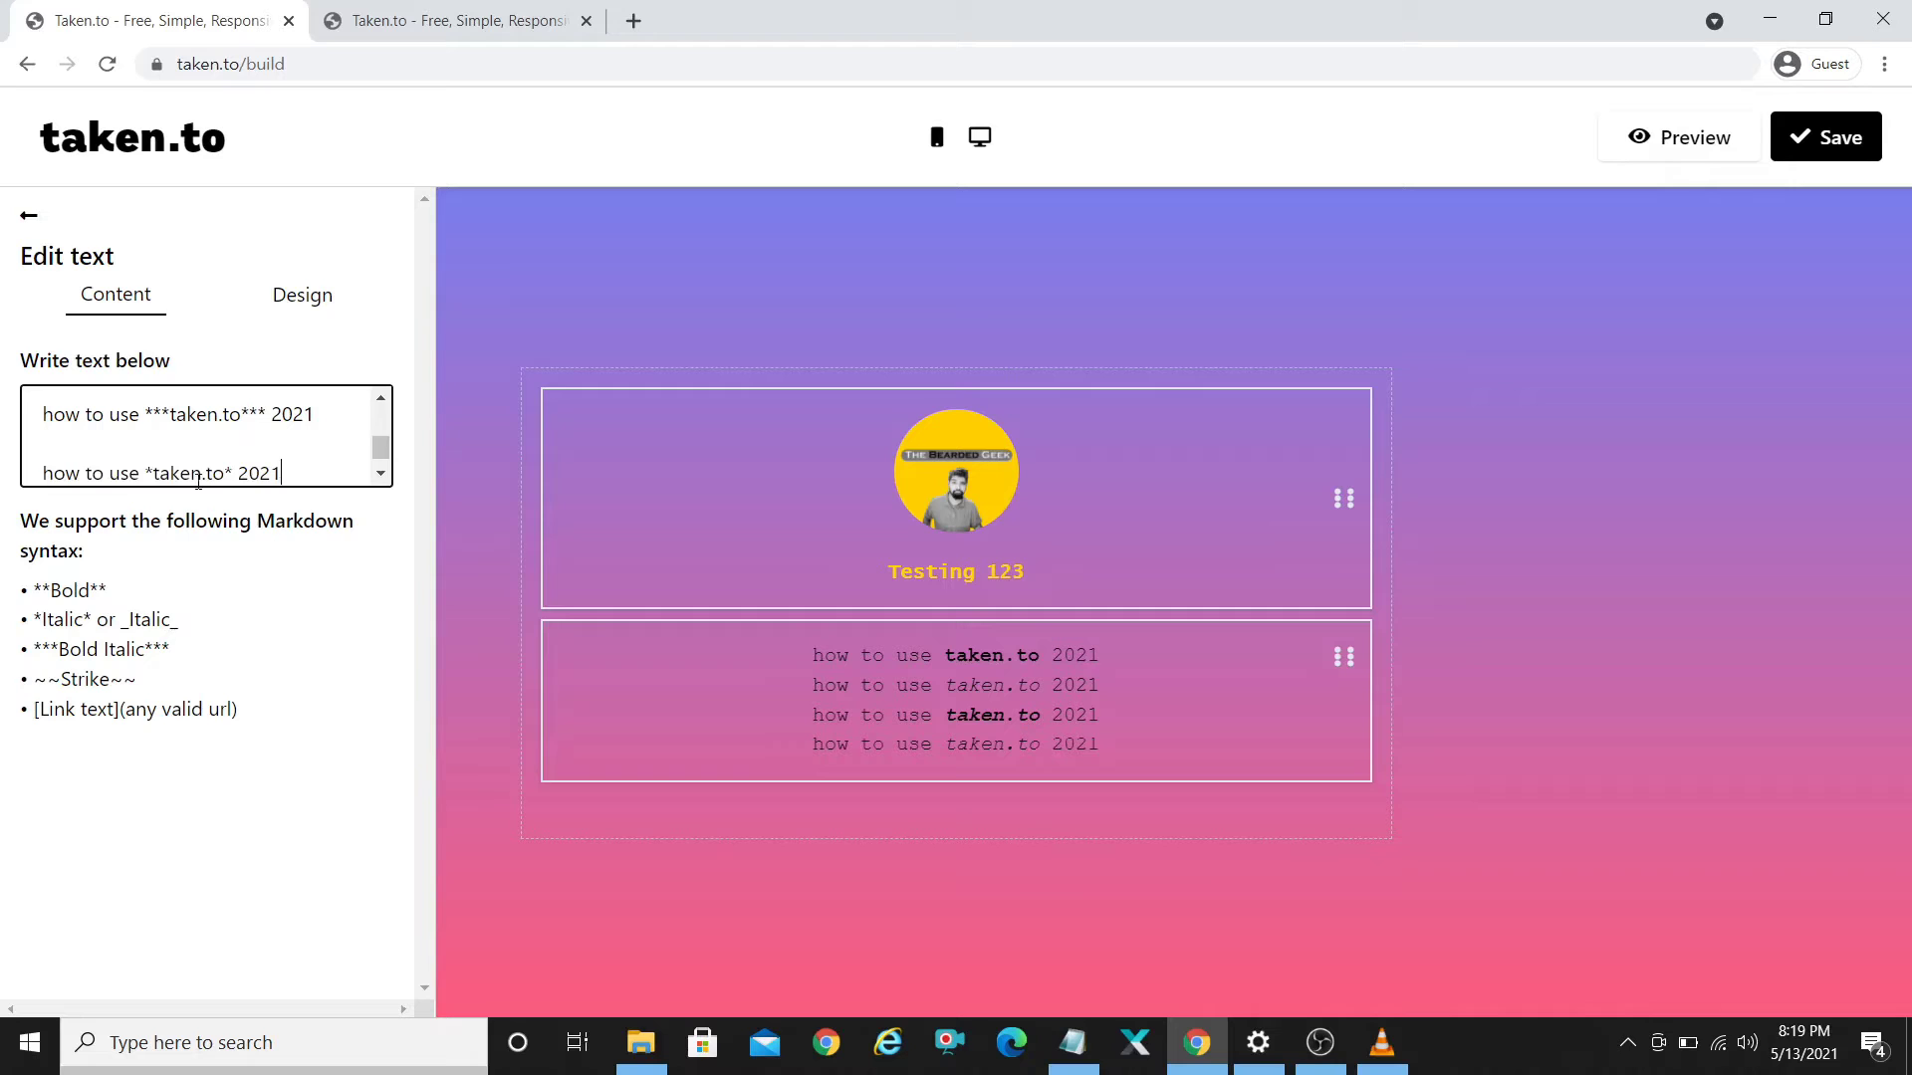
Step: Strike through "taken.to" in the fourth line by replacing its * markers with ~ markers
click(234, 473)
key(BackSpace)
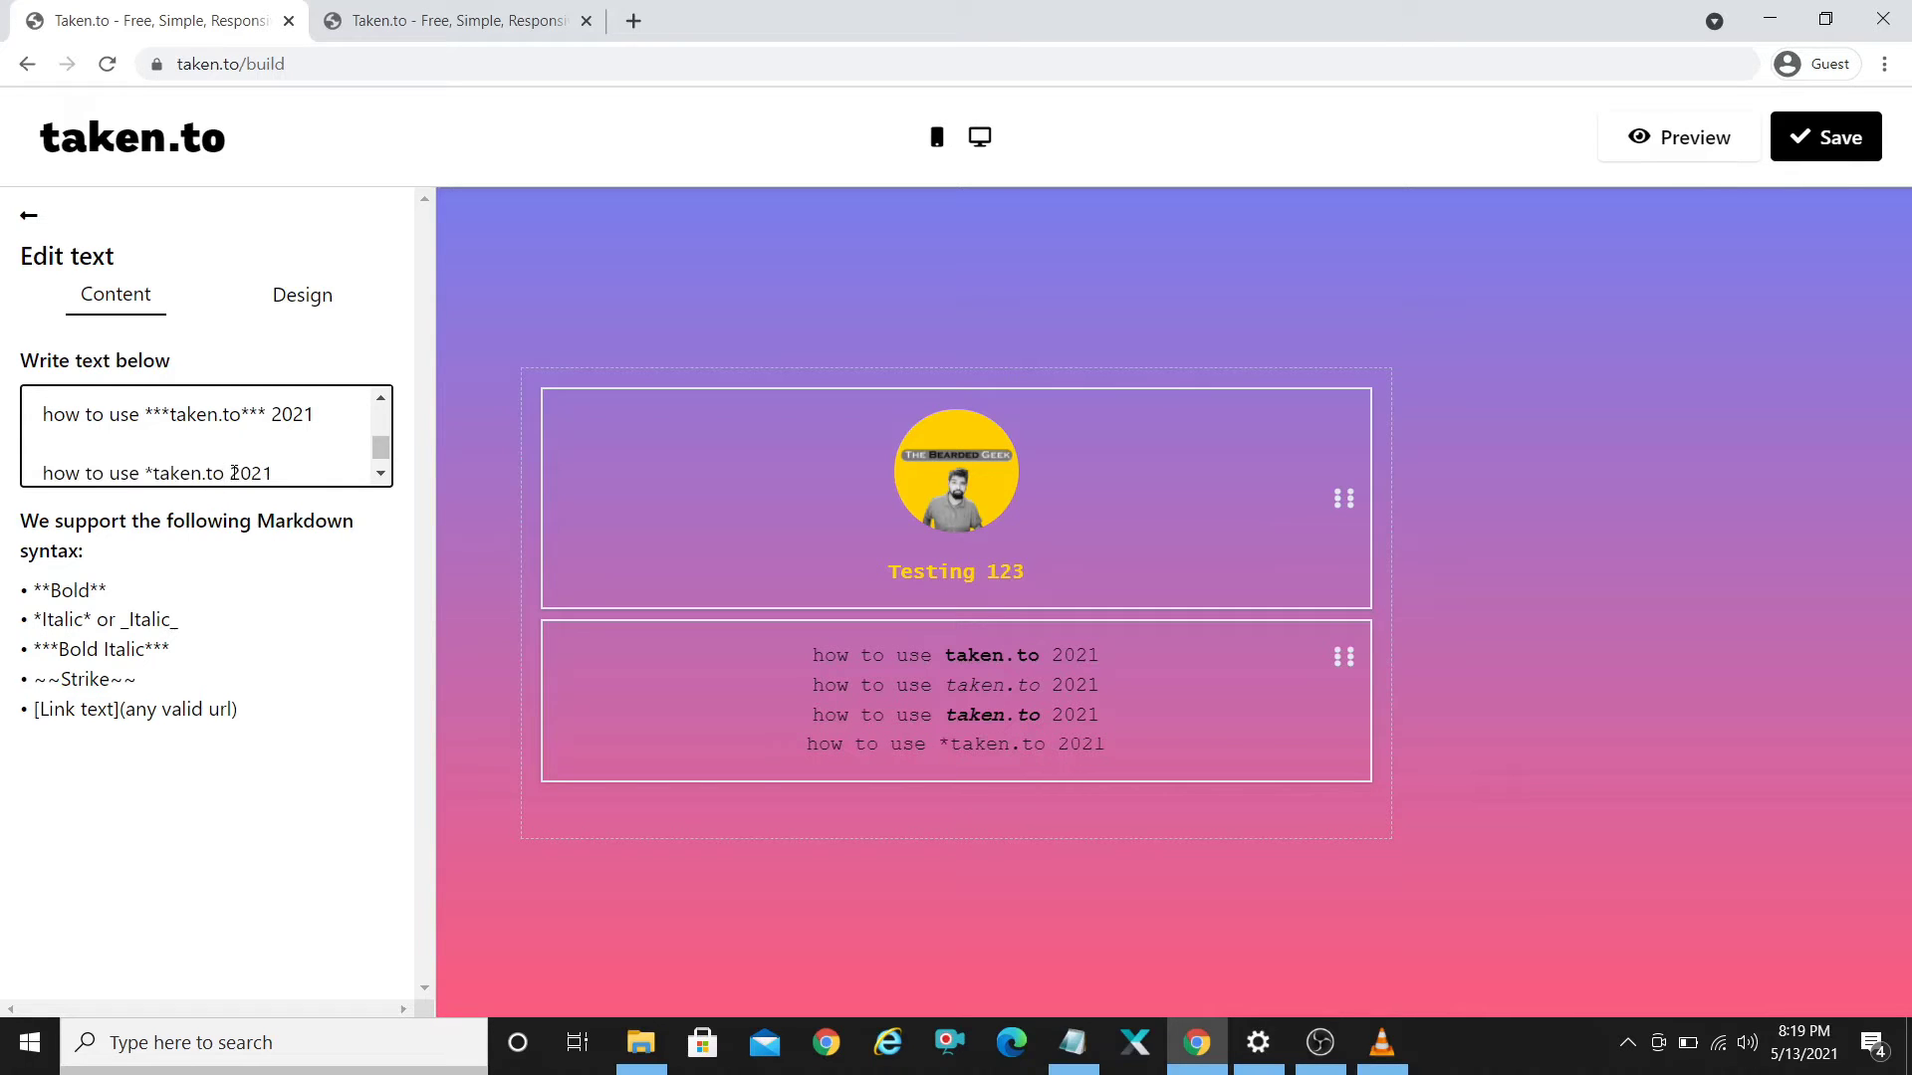
text(~)
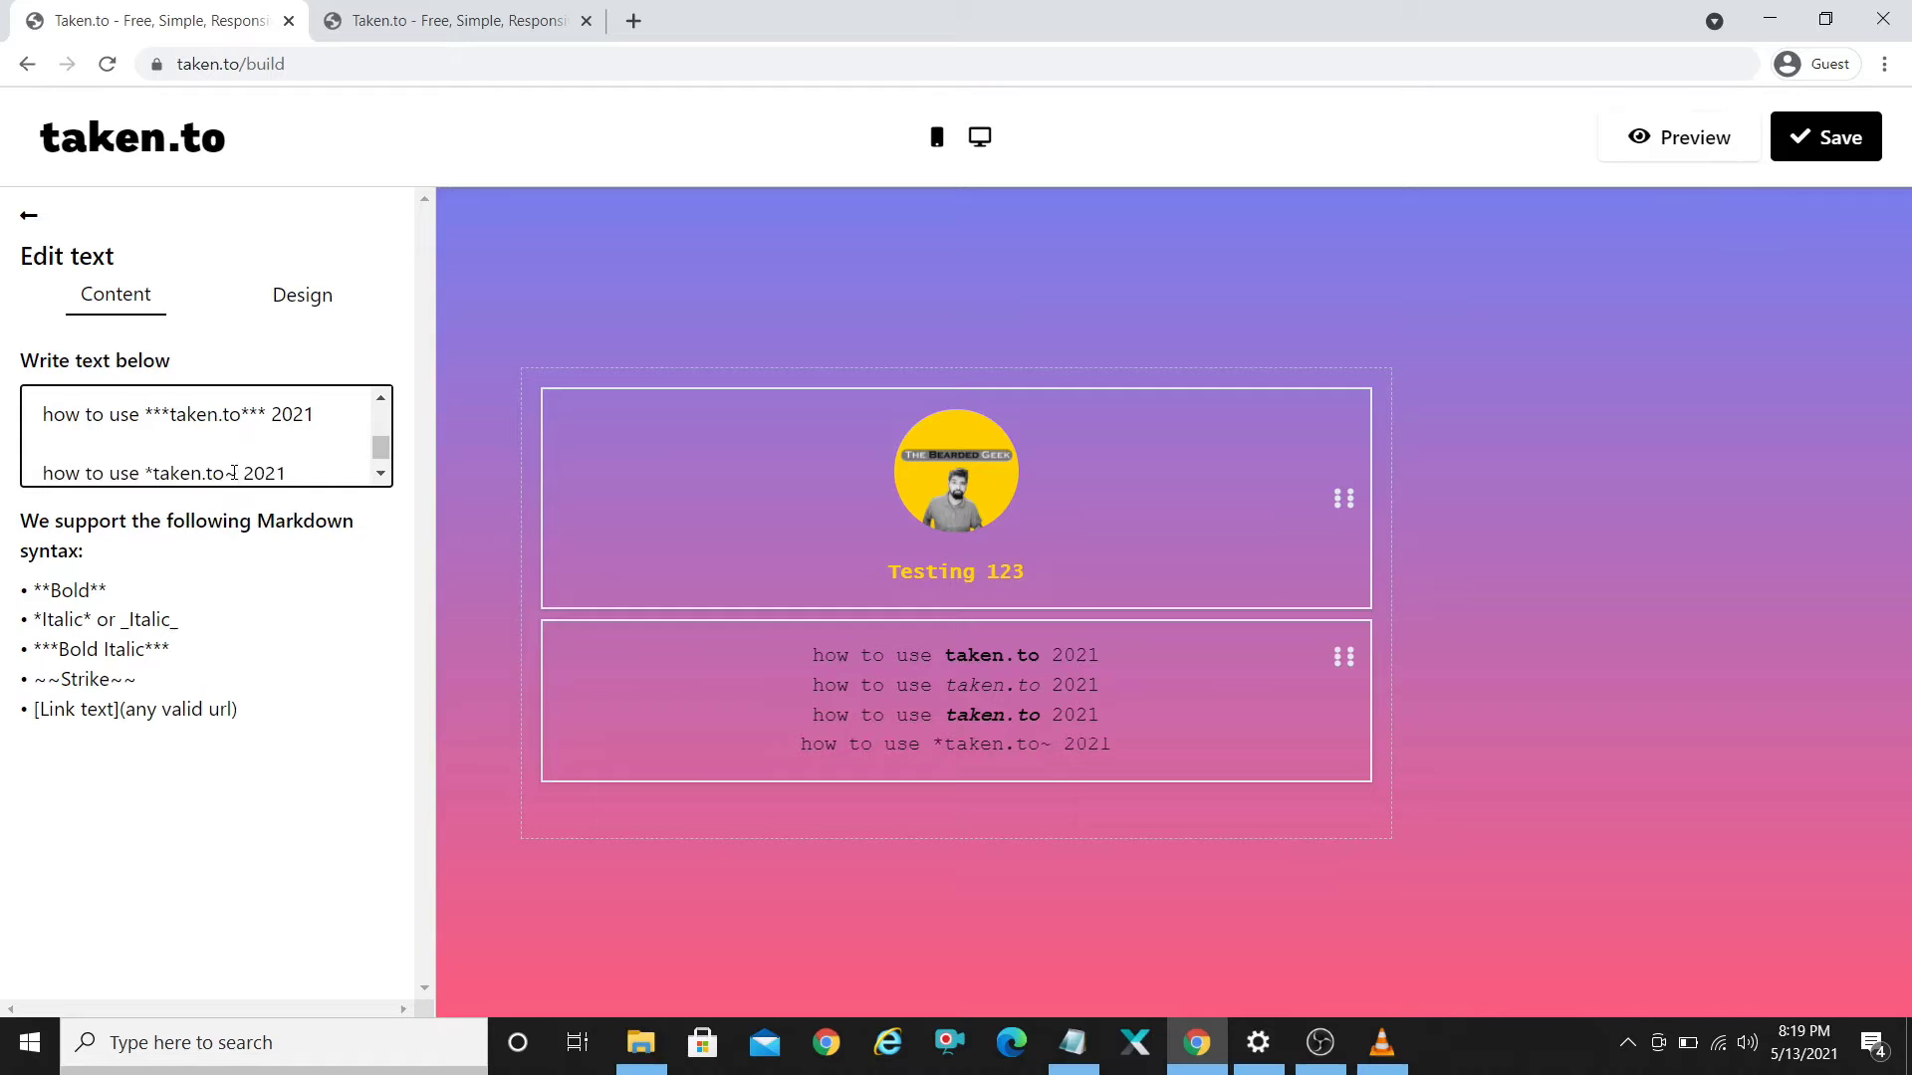
key(Left)
key(Left)
key(Left)
key(BackSpace)
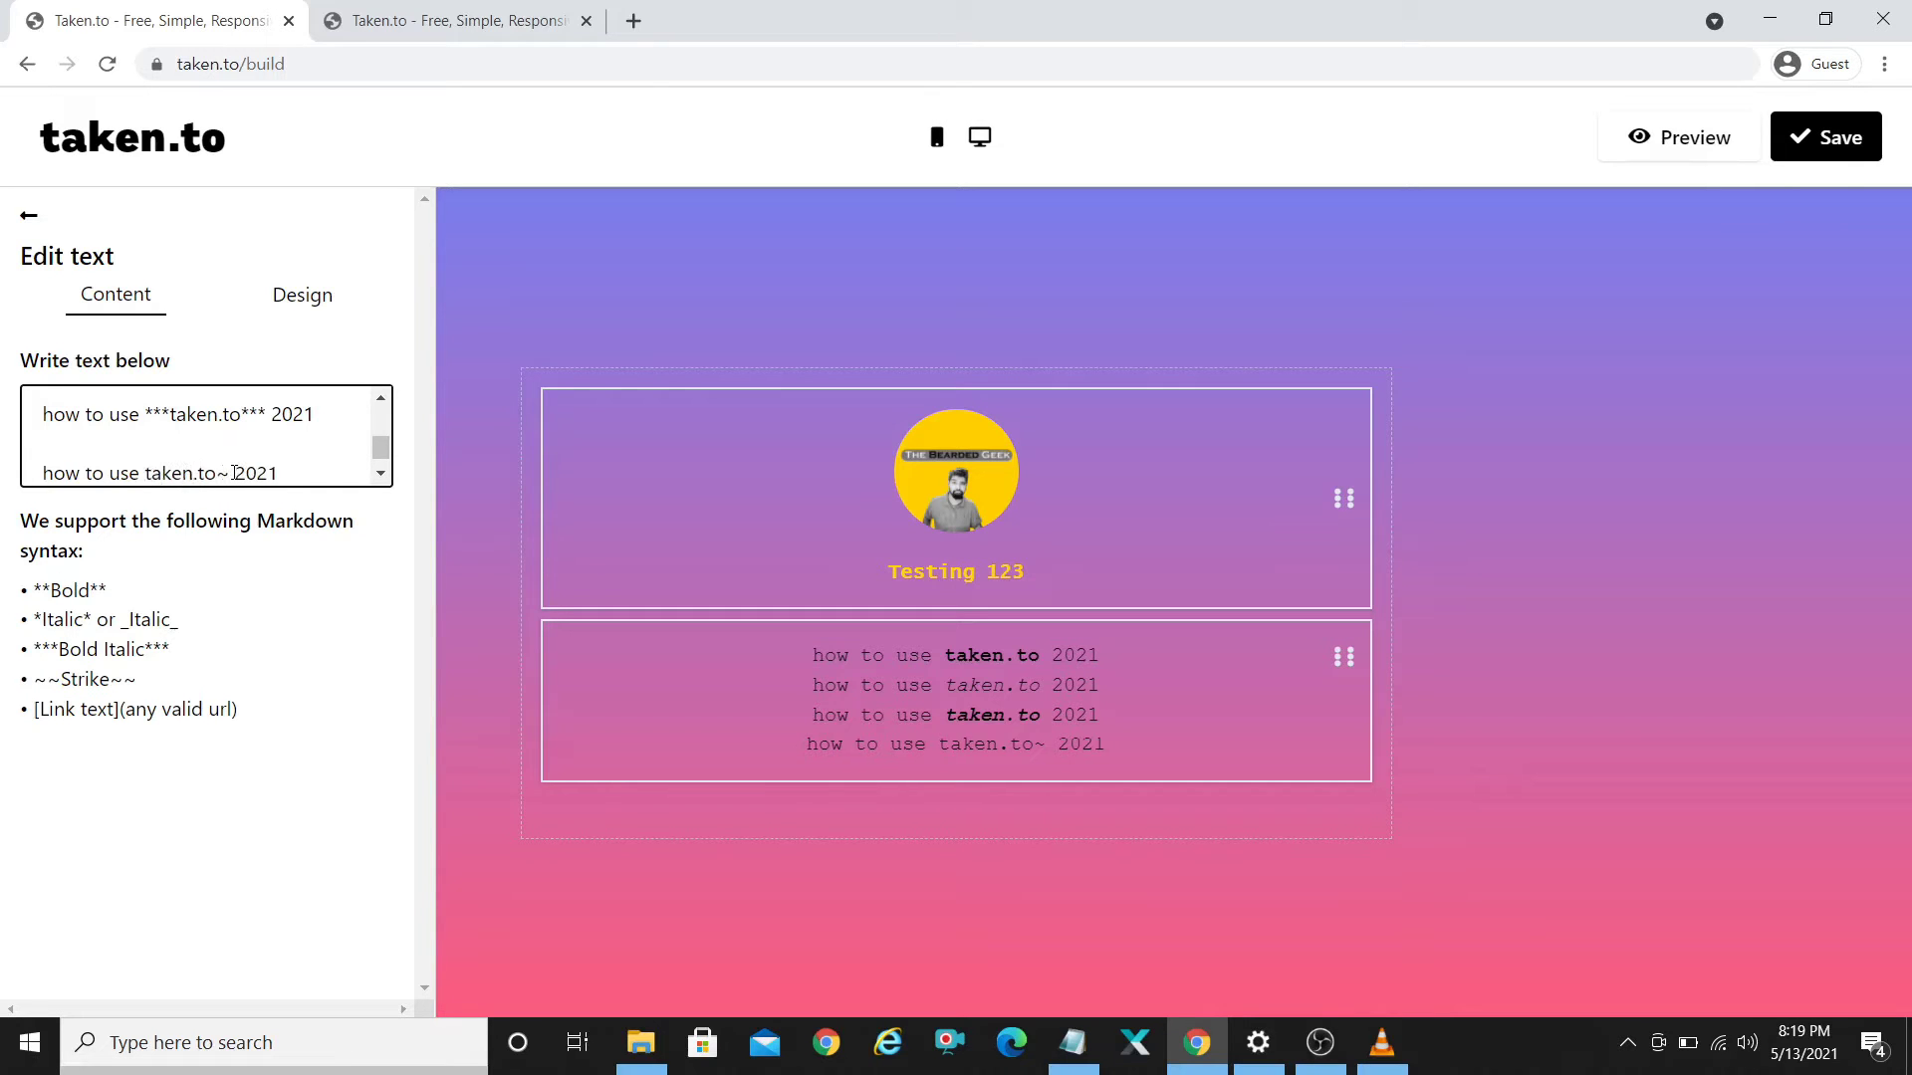
text(~)
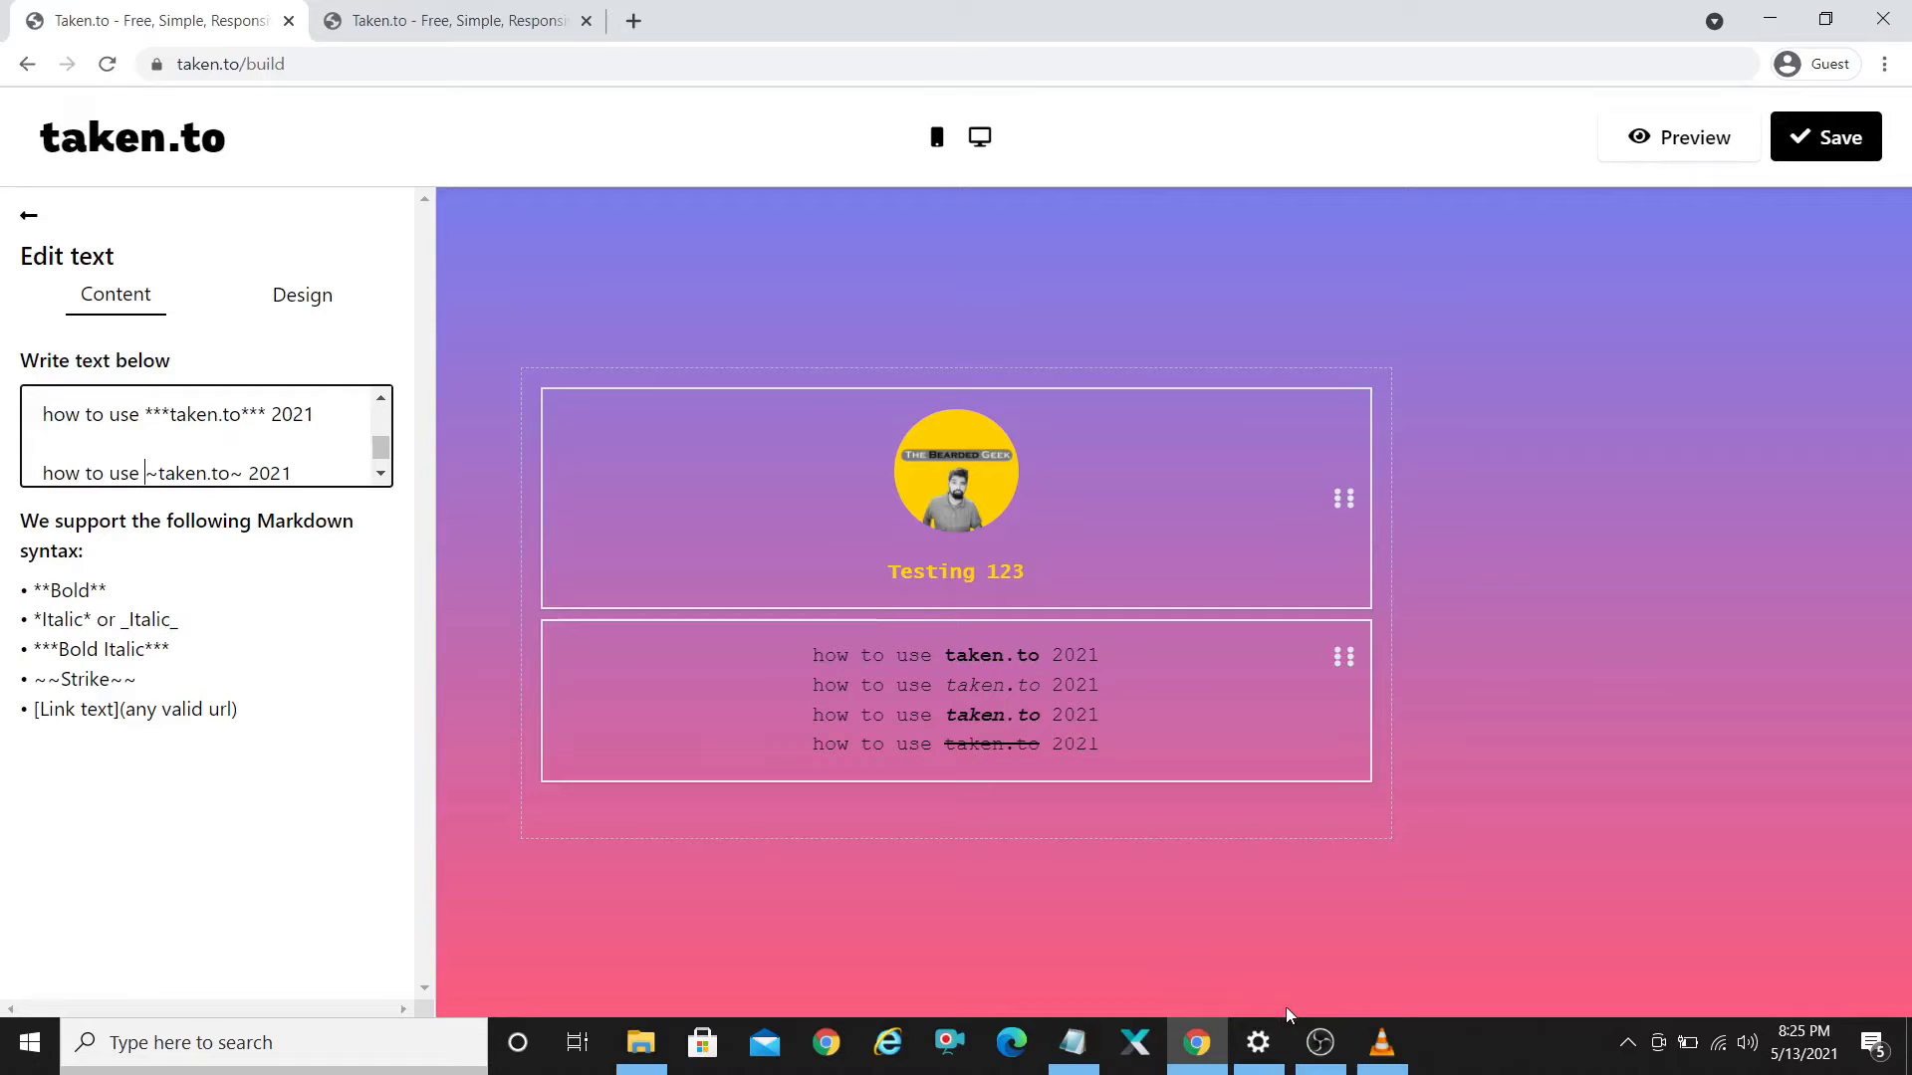
click(302, 460)
key(Return)
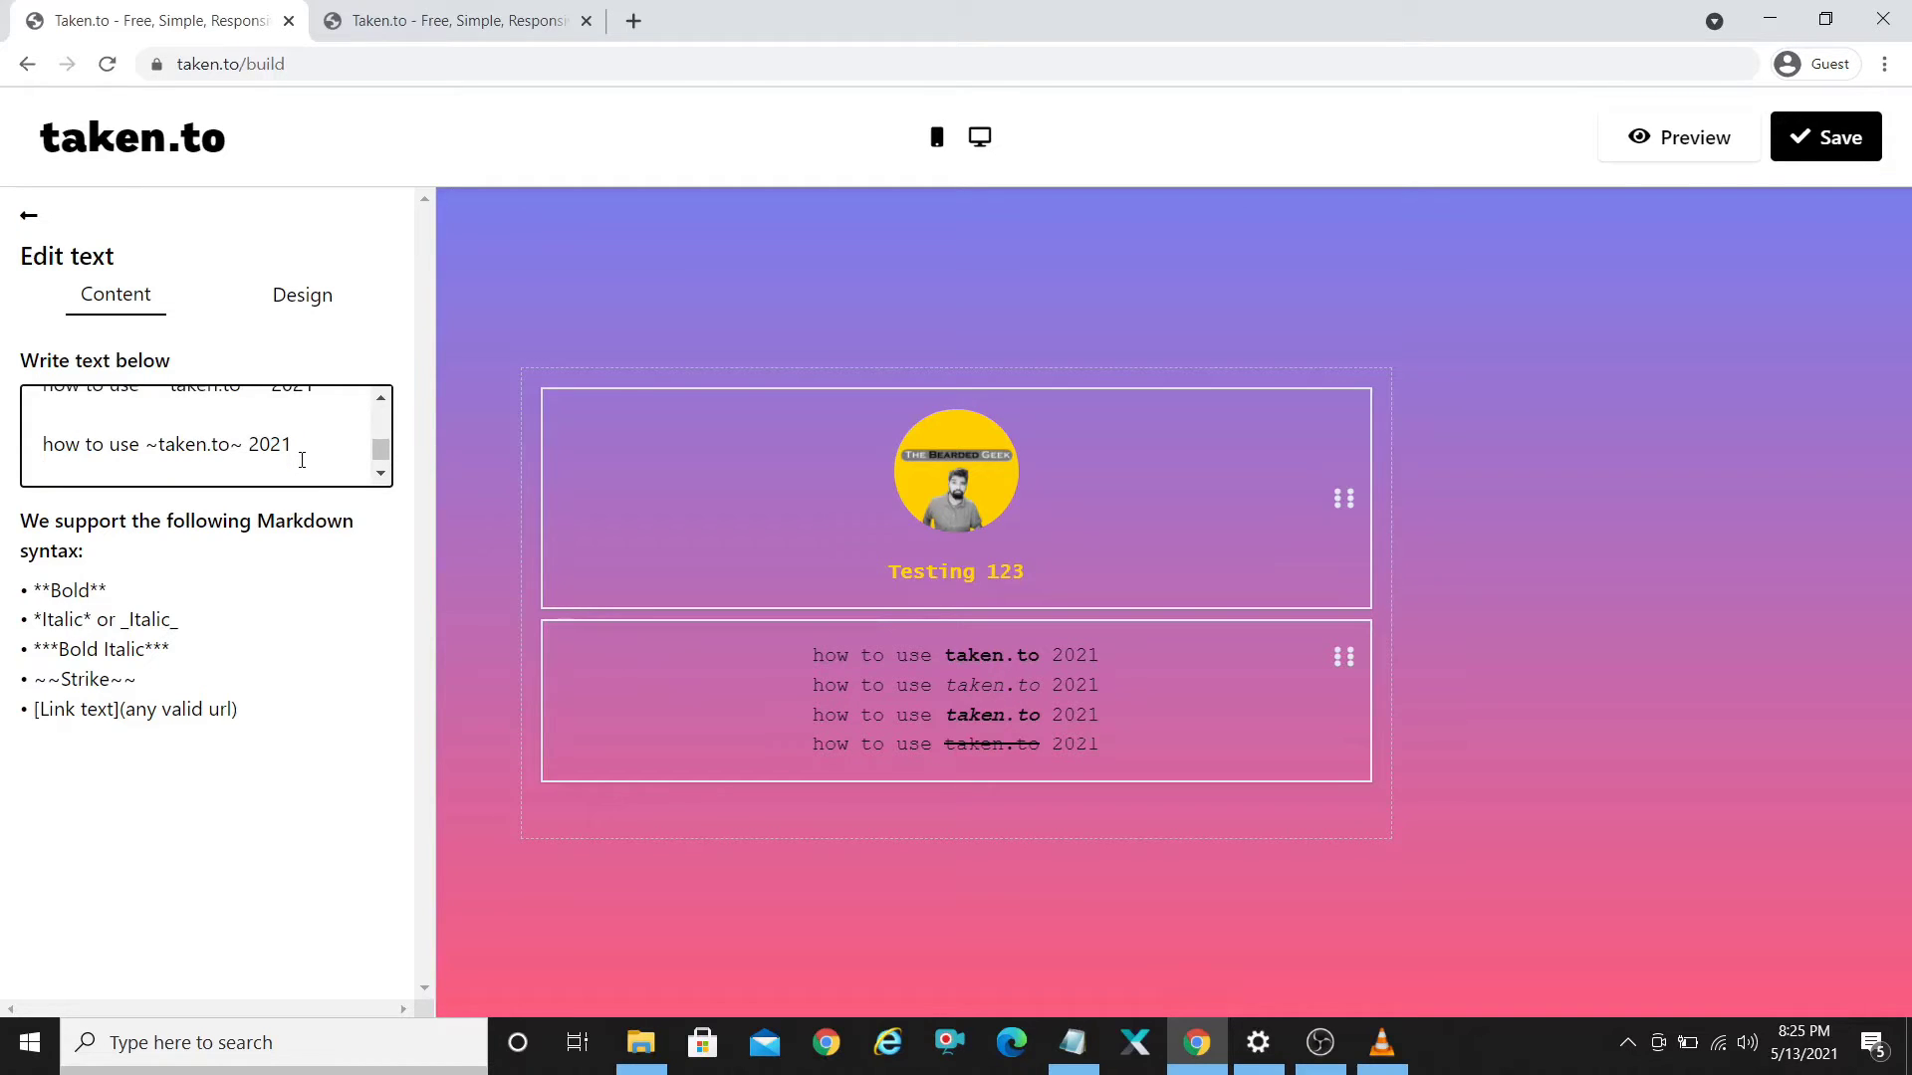
key(Return)
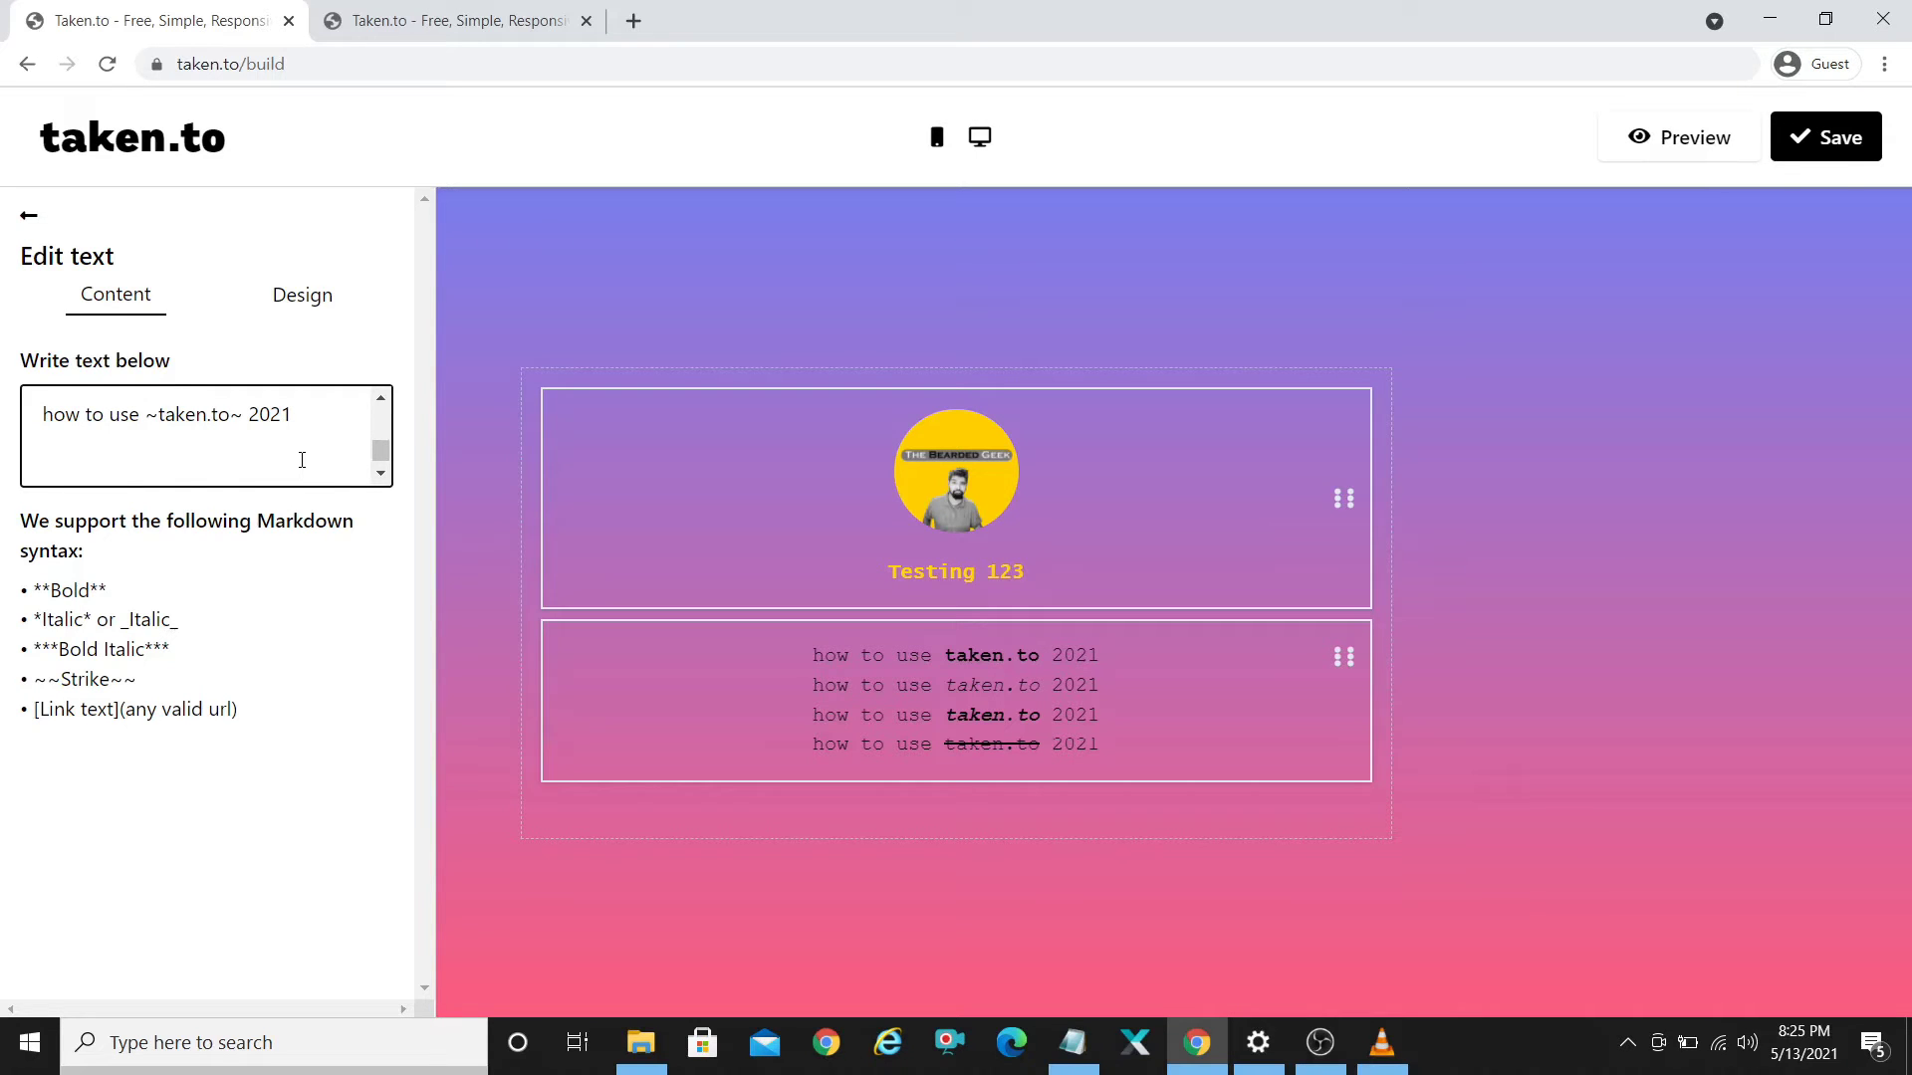
text(www.blog)
key(BackSpace)
key(BackSpace)
key(BackSpace)
key(BackSpace)
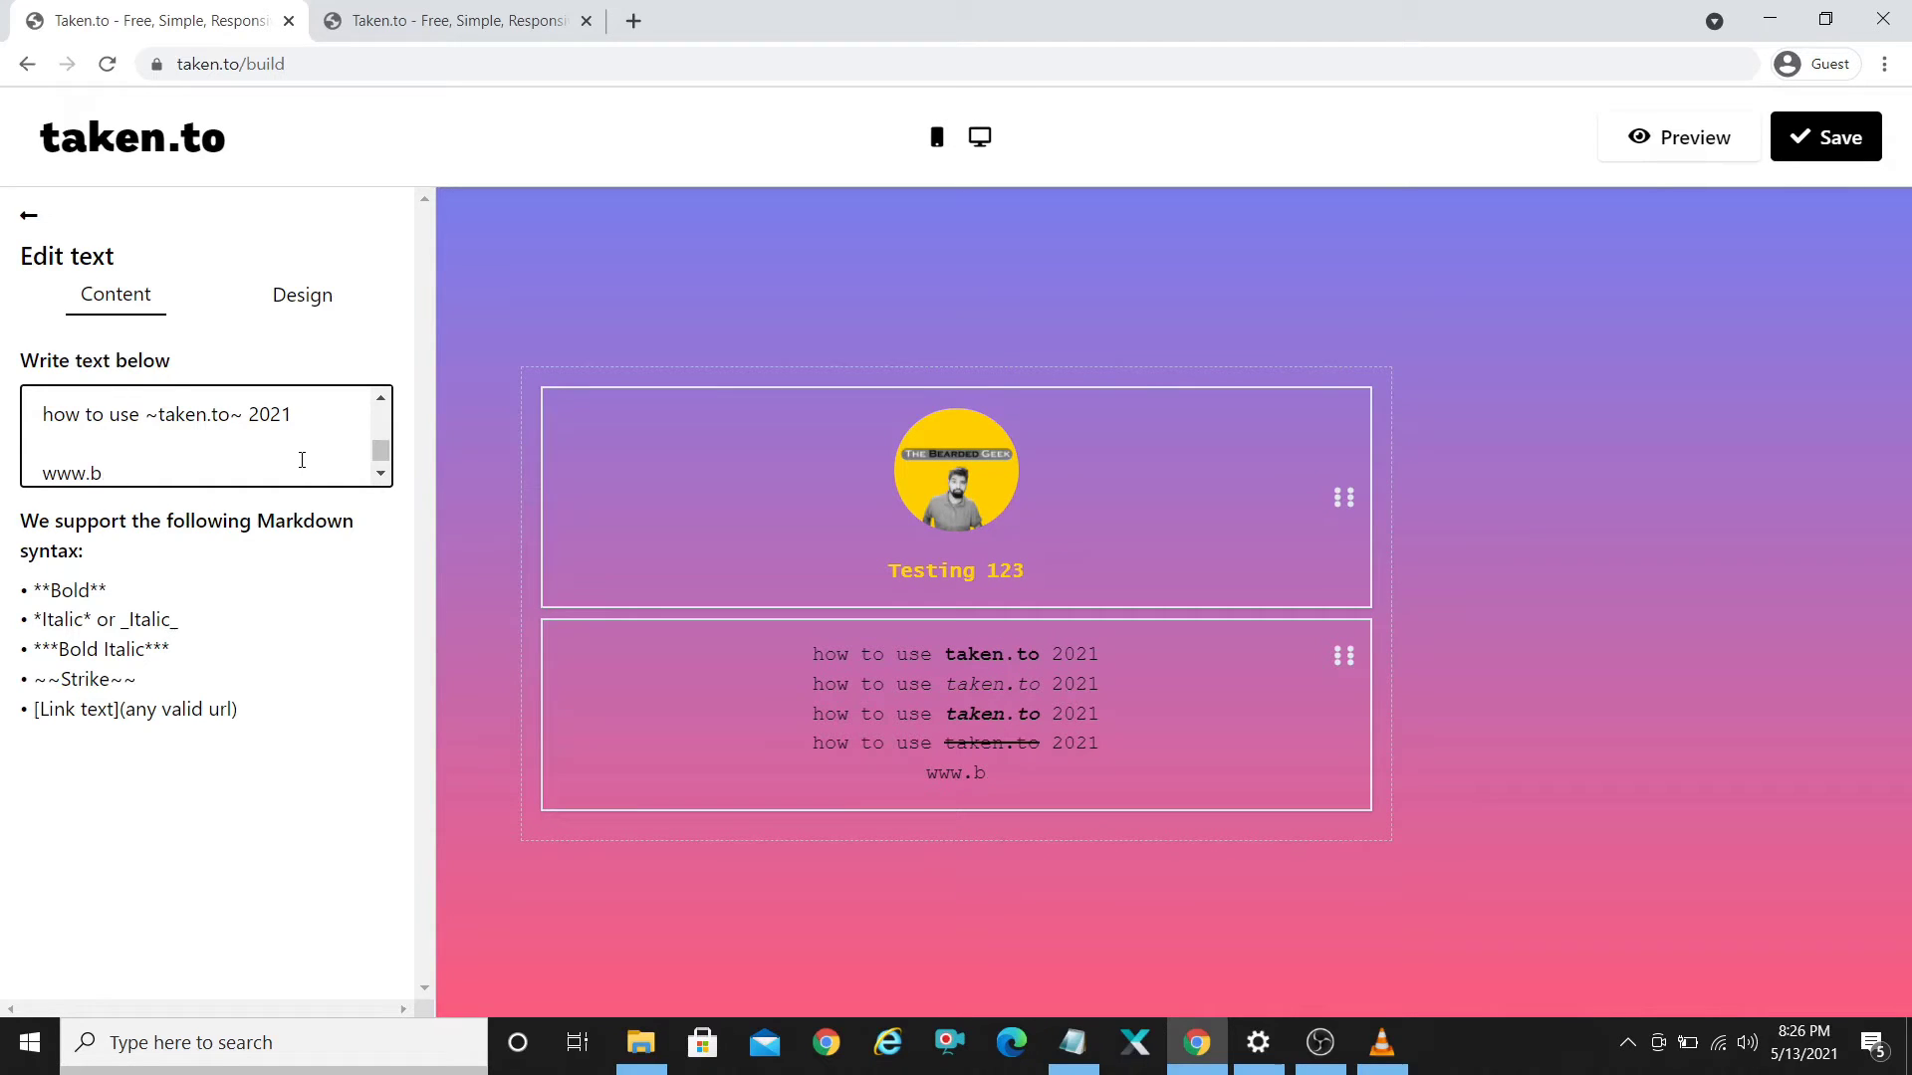
text(thebeard)
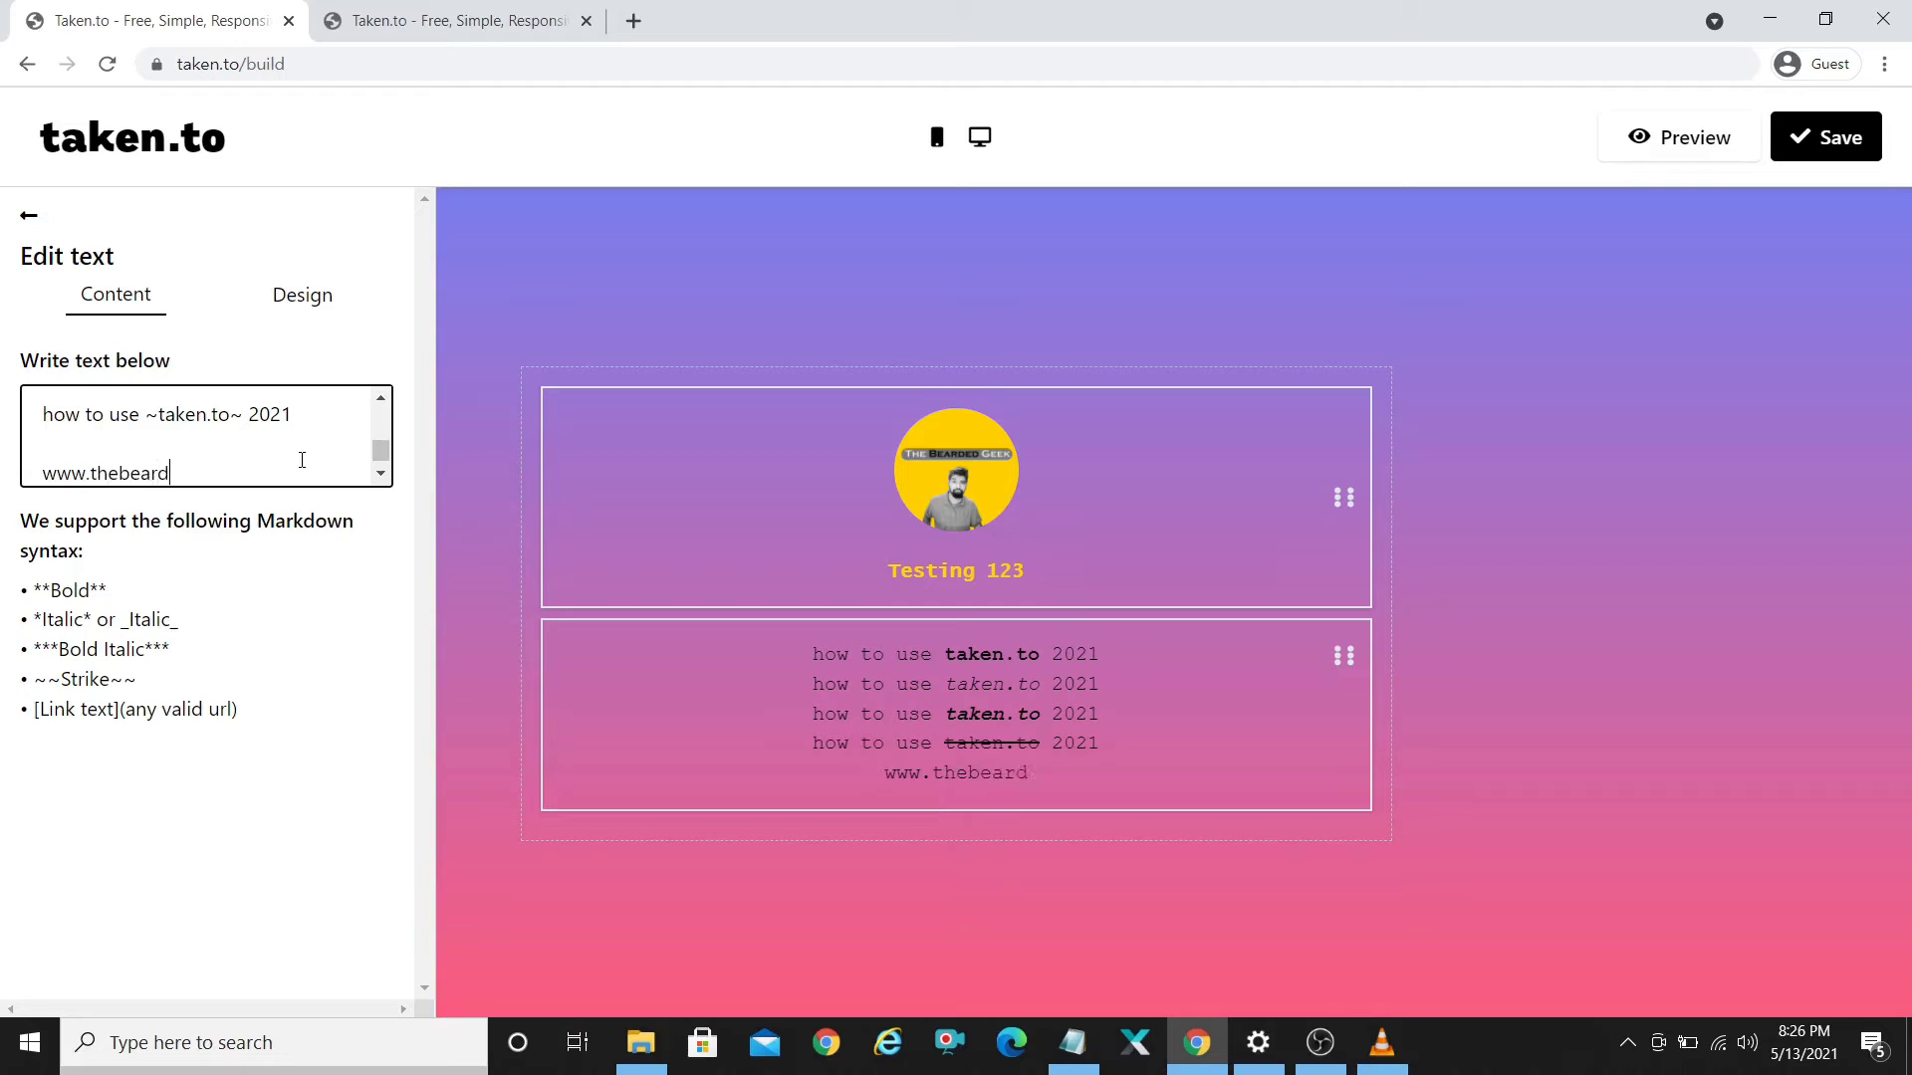
text(edgeek.net)
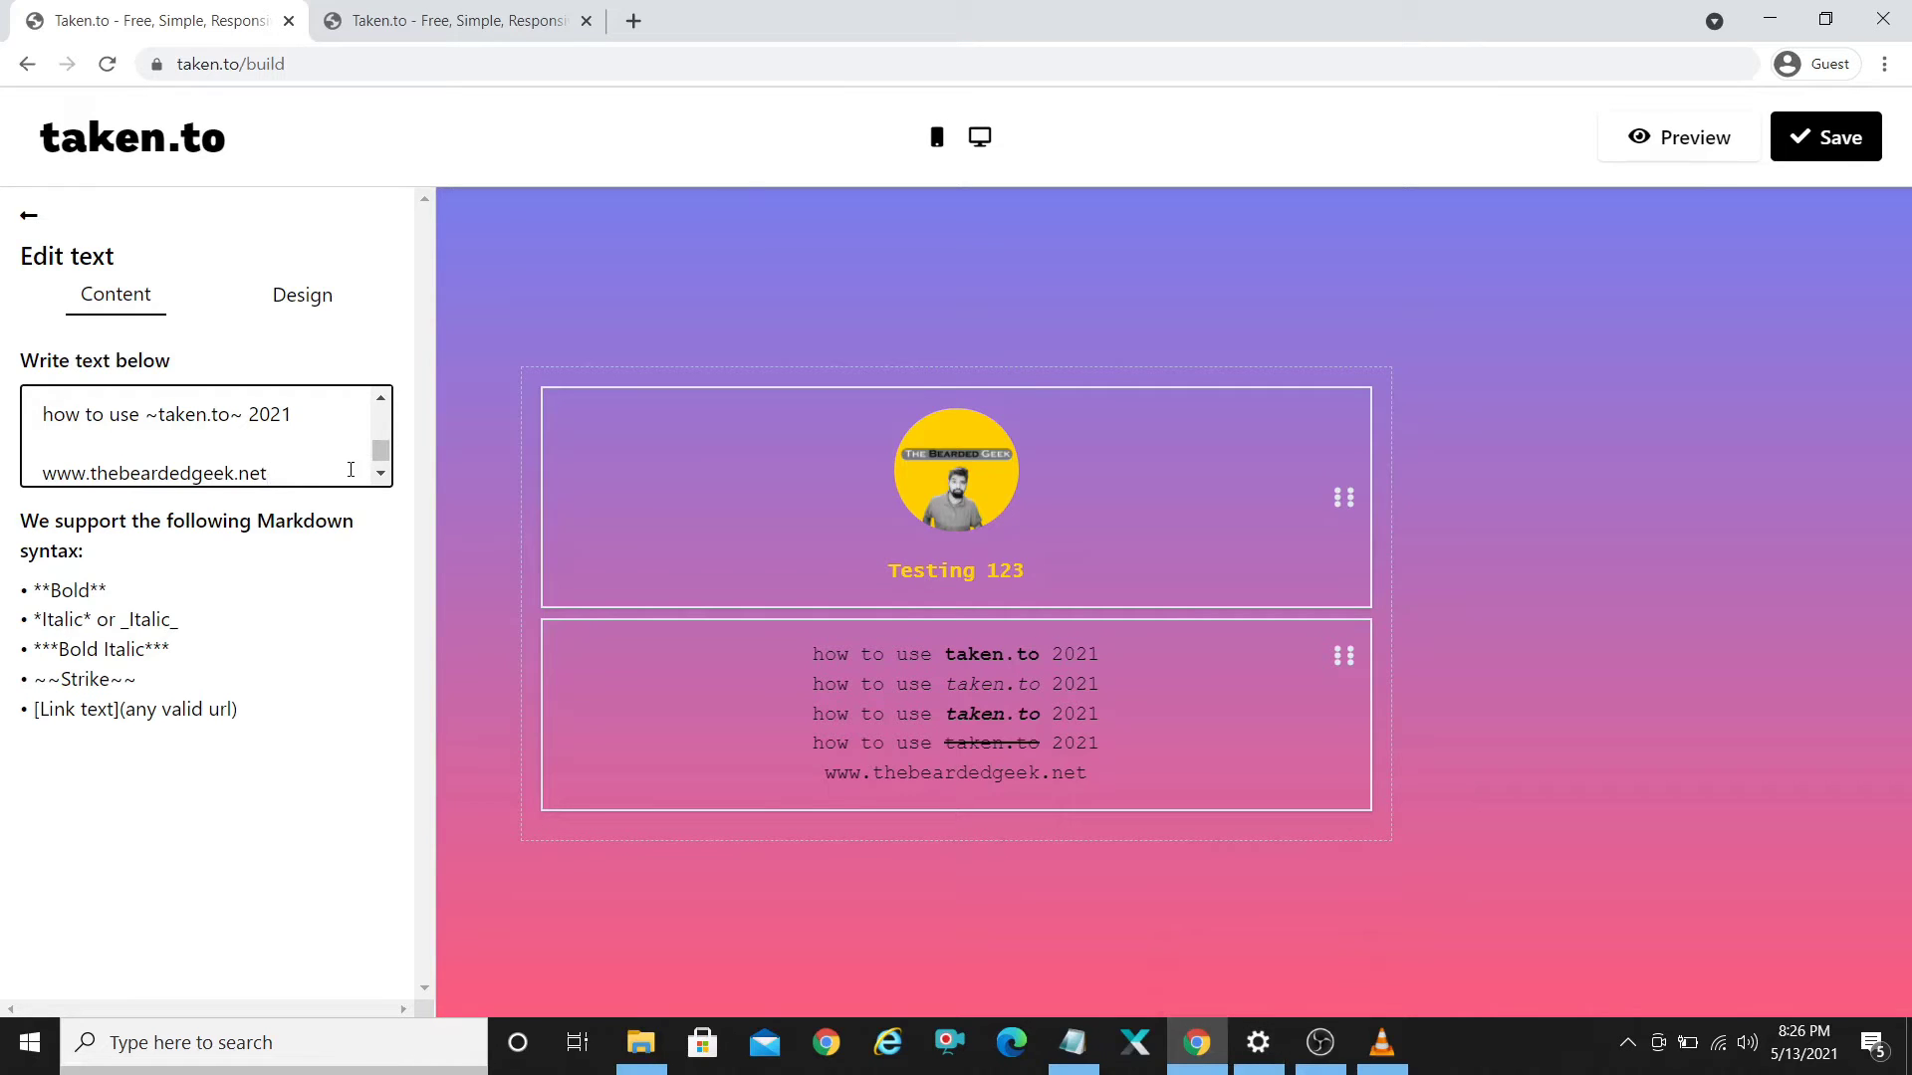
Step: Enclose the web address in the text card's last line in square brackets
text(})
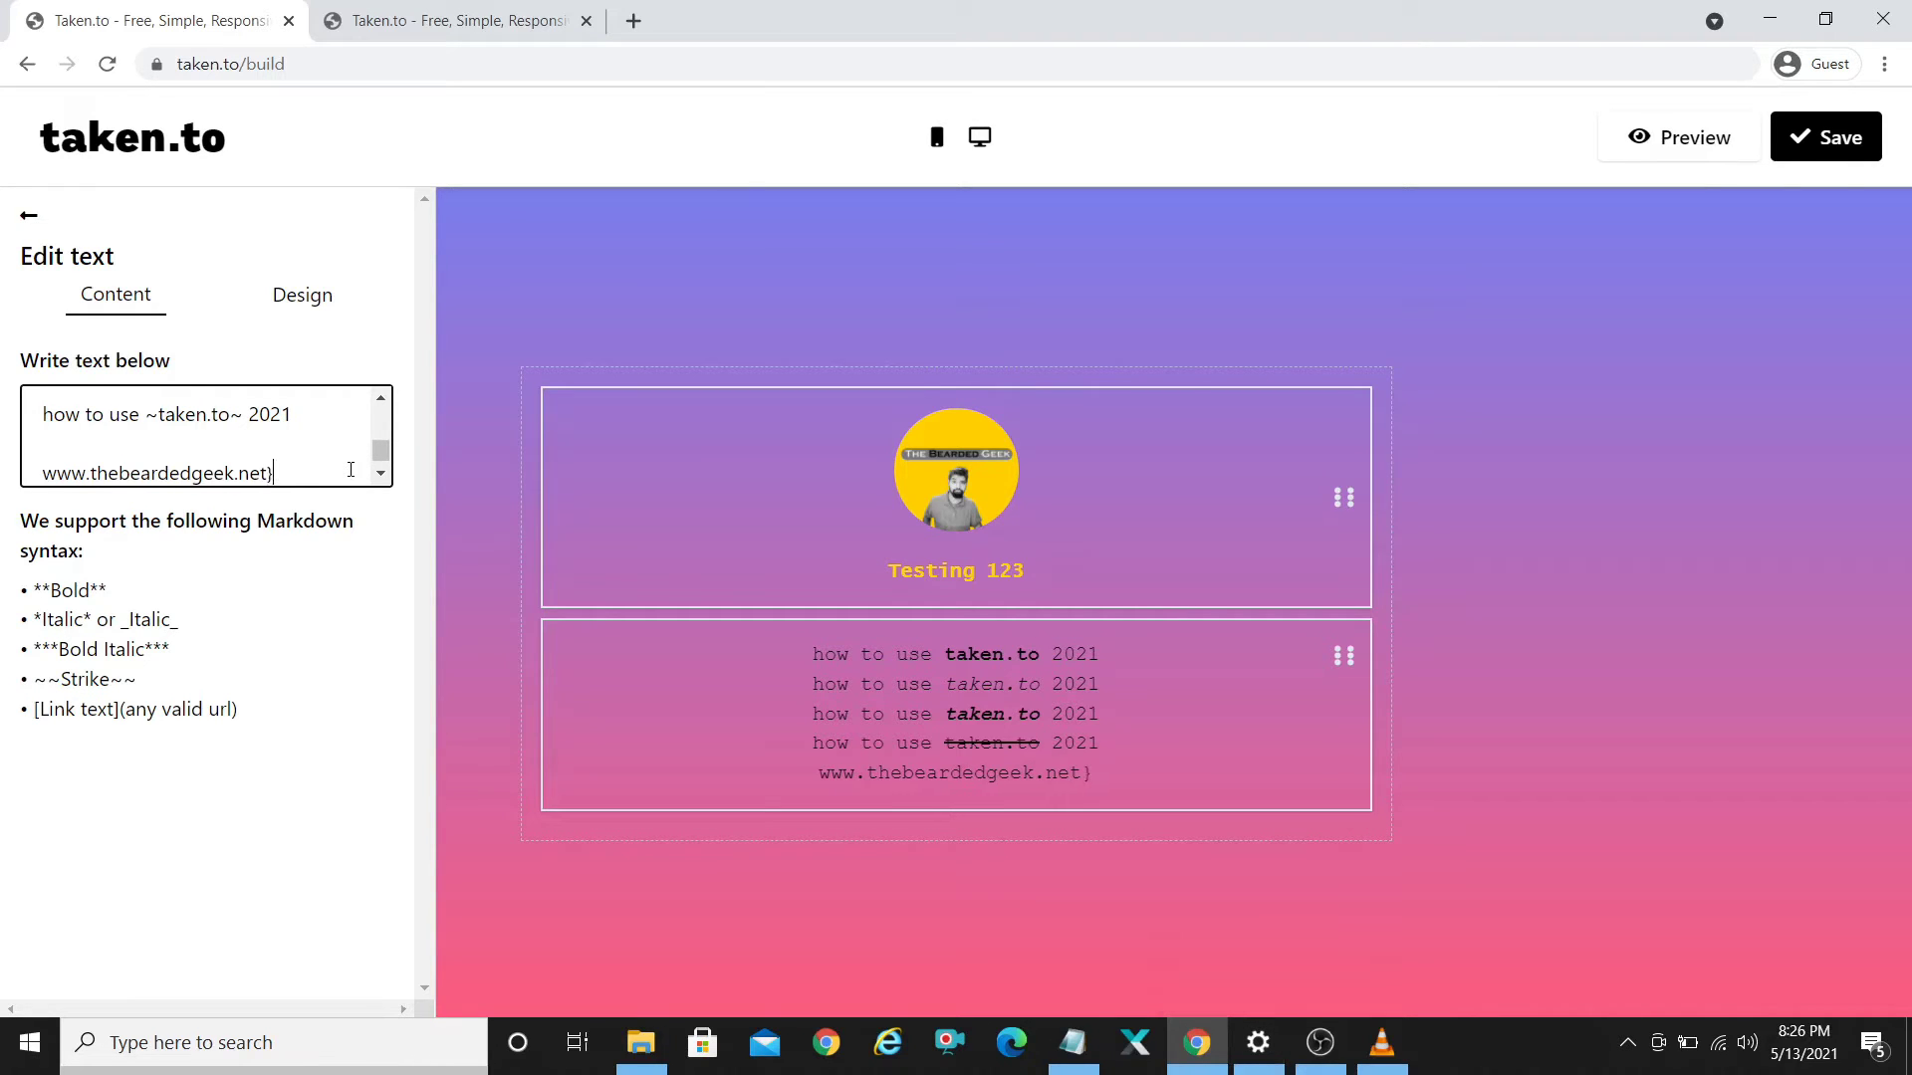
text(])
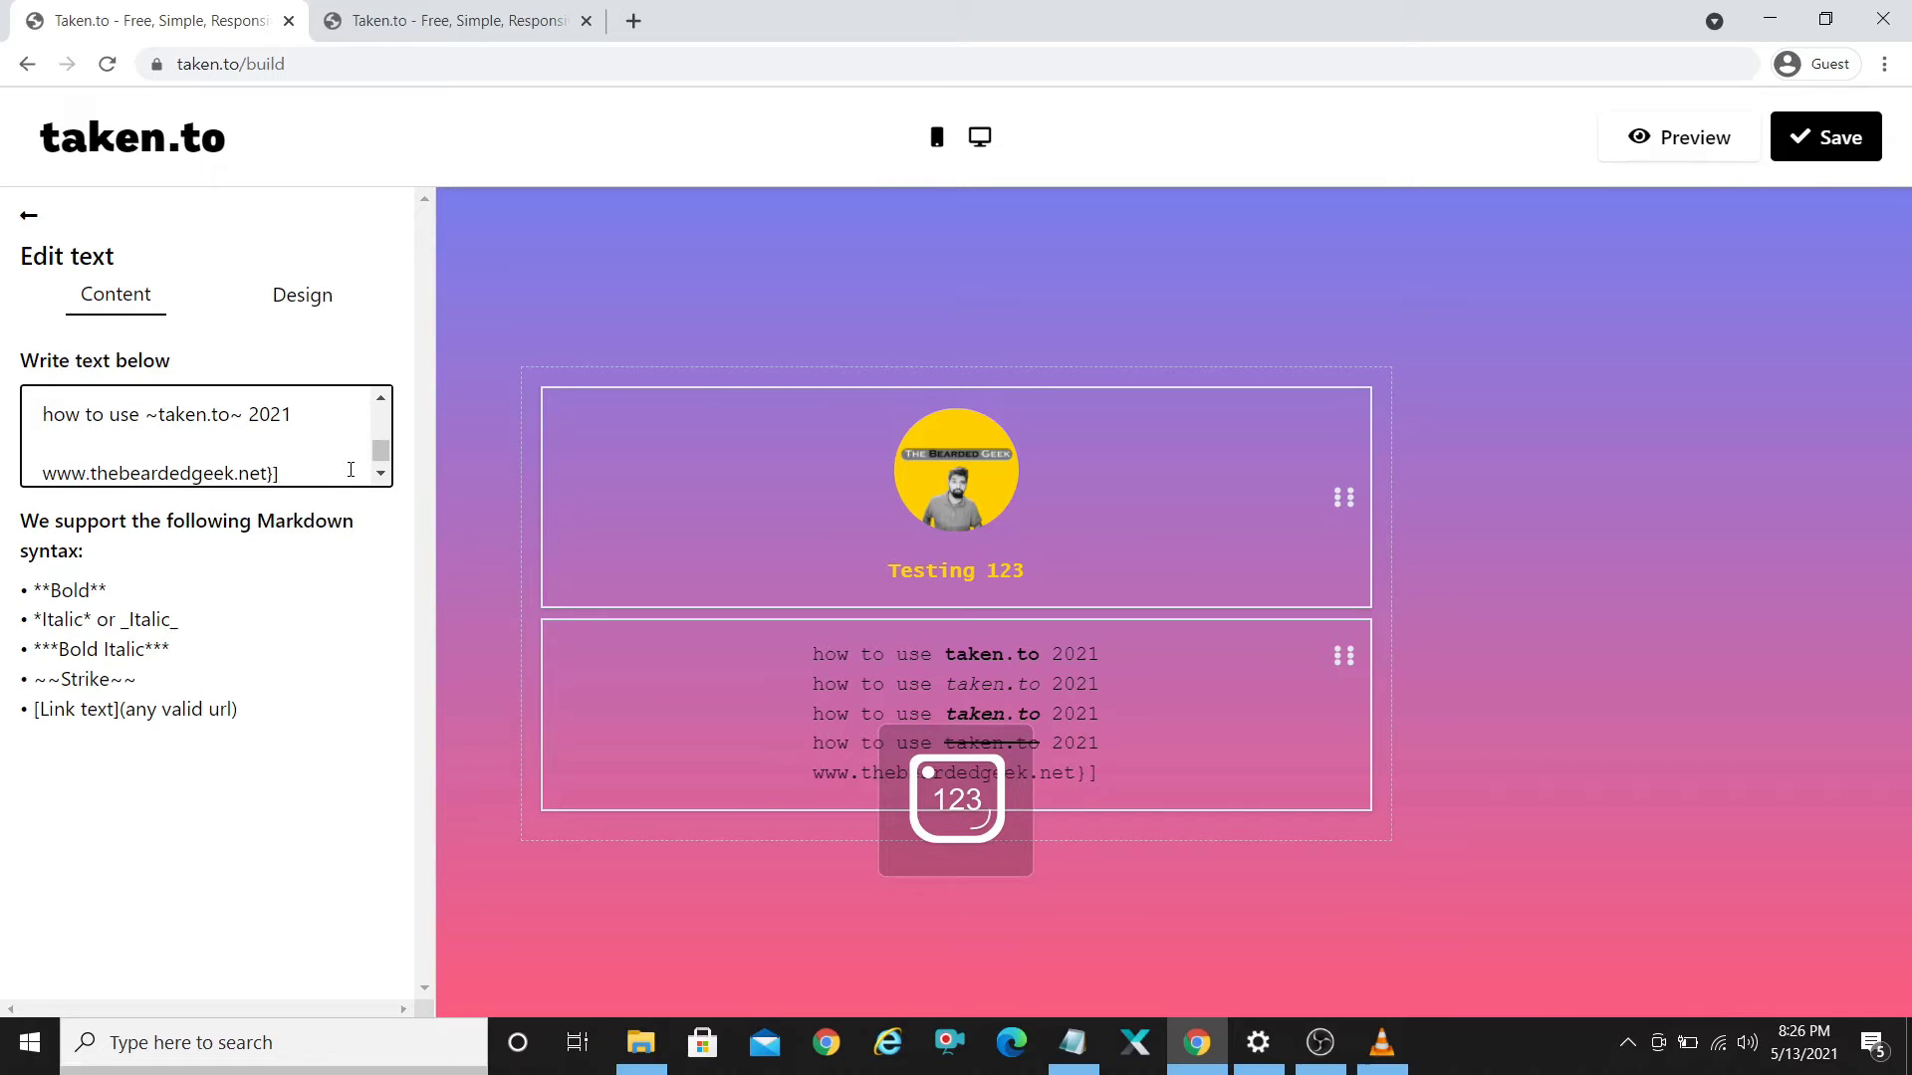
key(BackSpace)
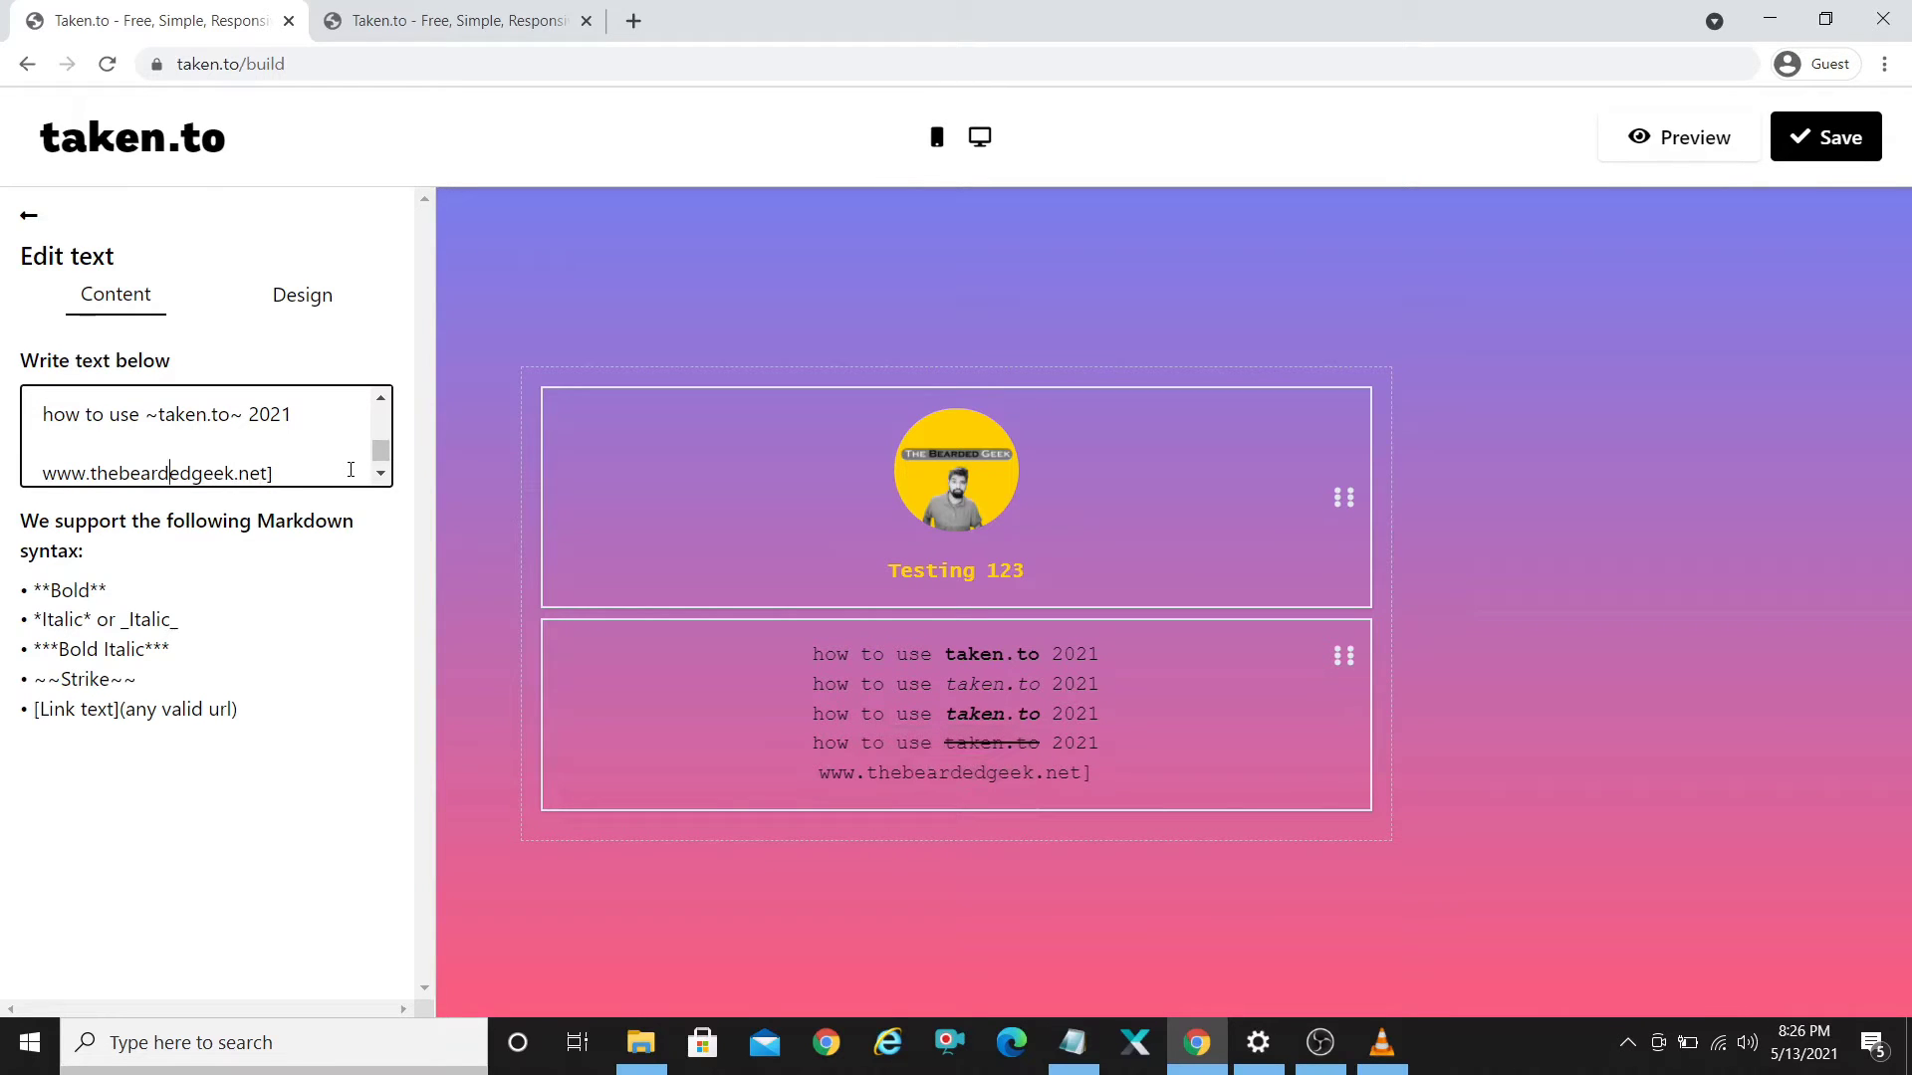
text([)
key(BackSpace)
text([)
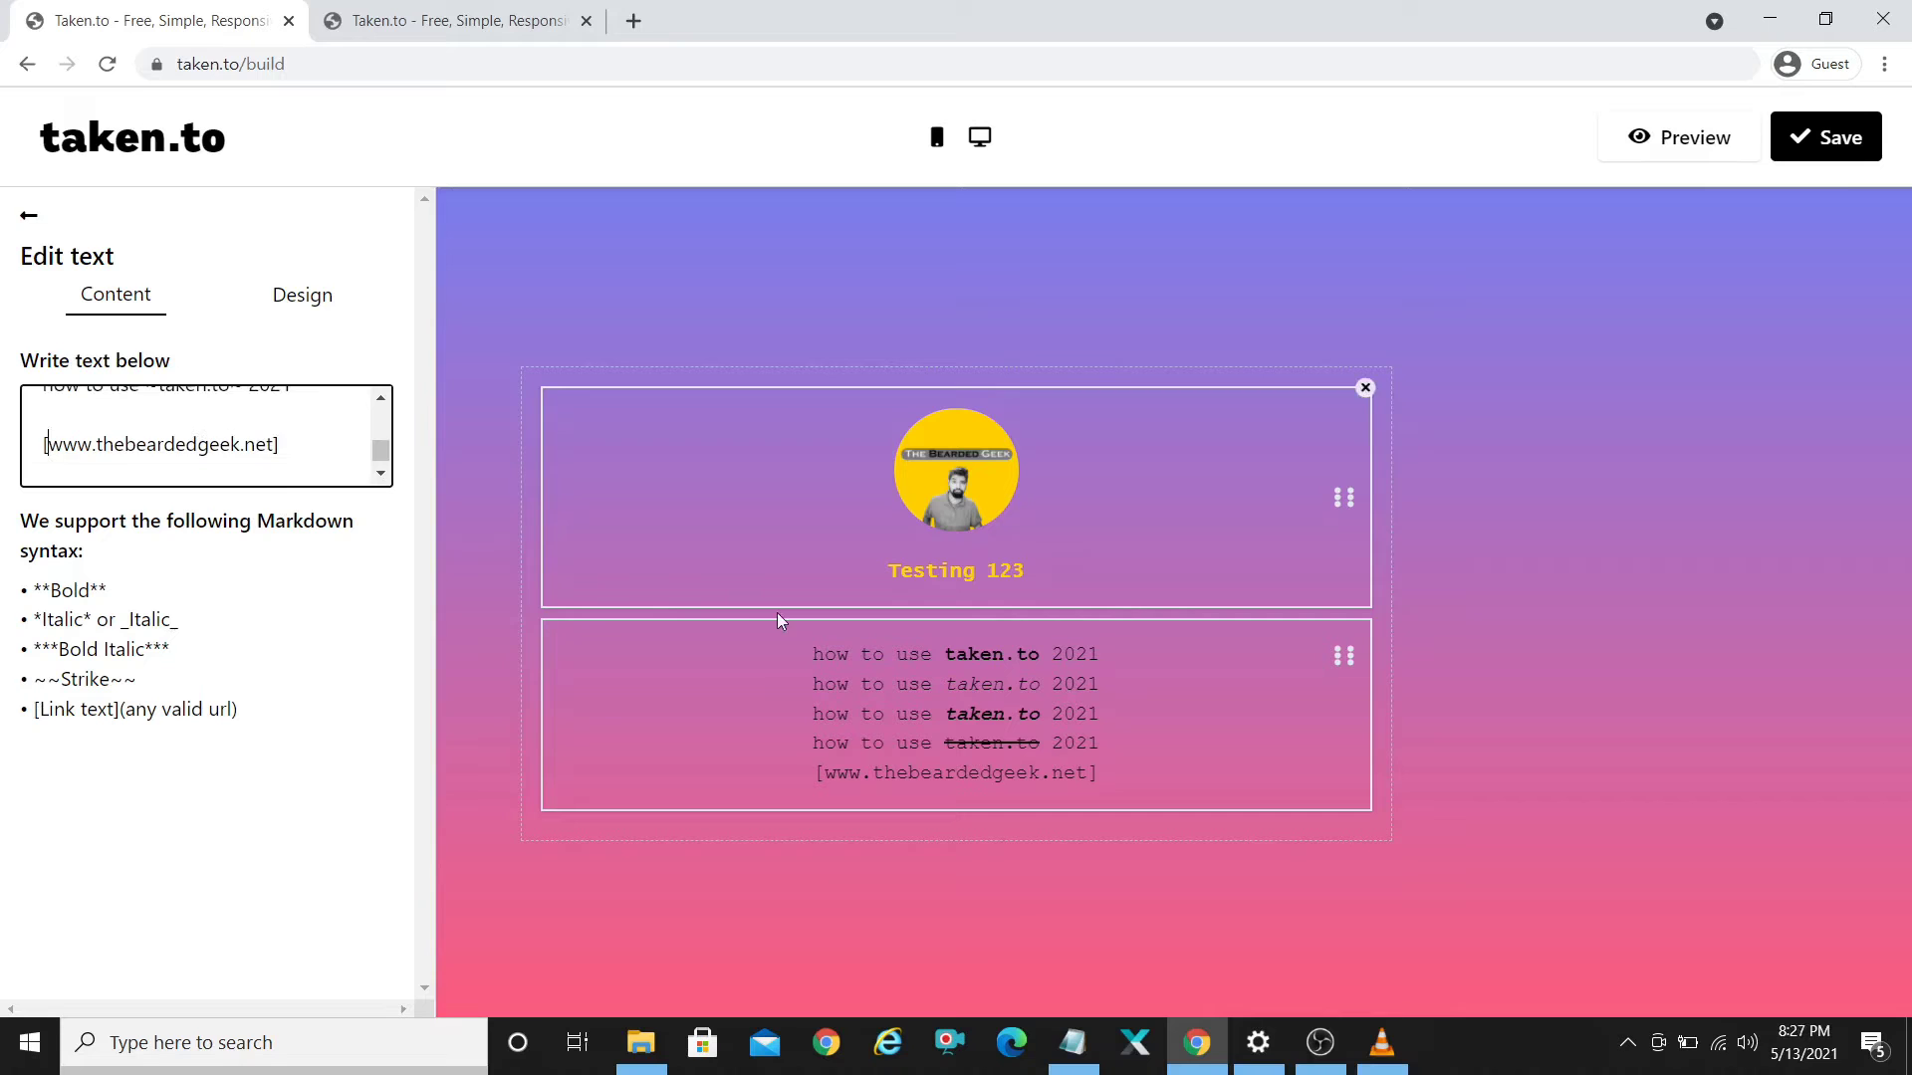
Step: Leave the text editor, check the finished example page, and add a blank customisable link card below the text card
click(31, 213)
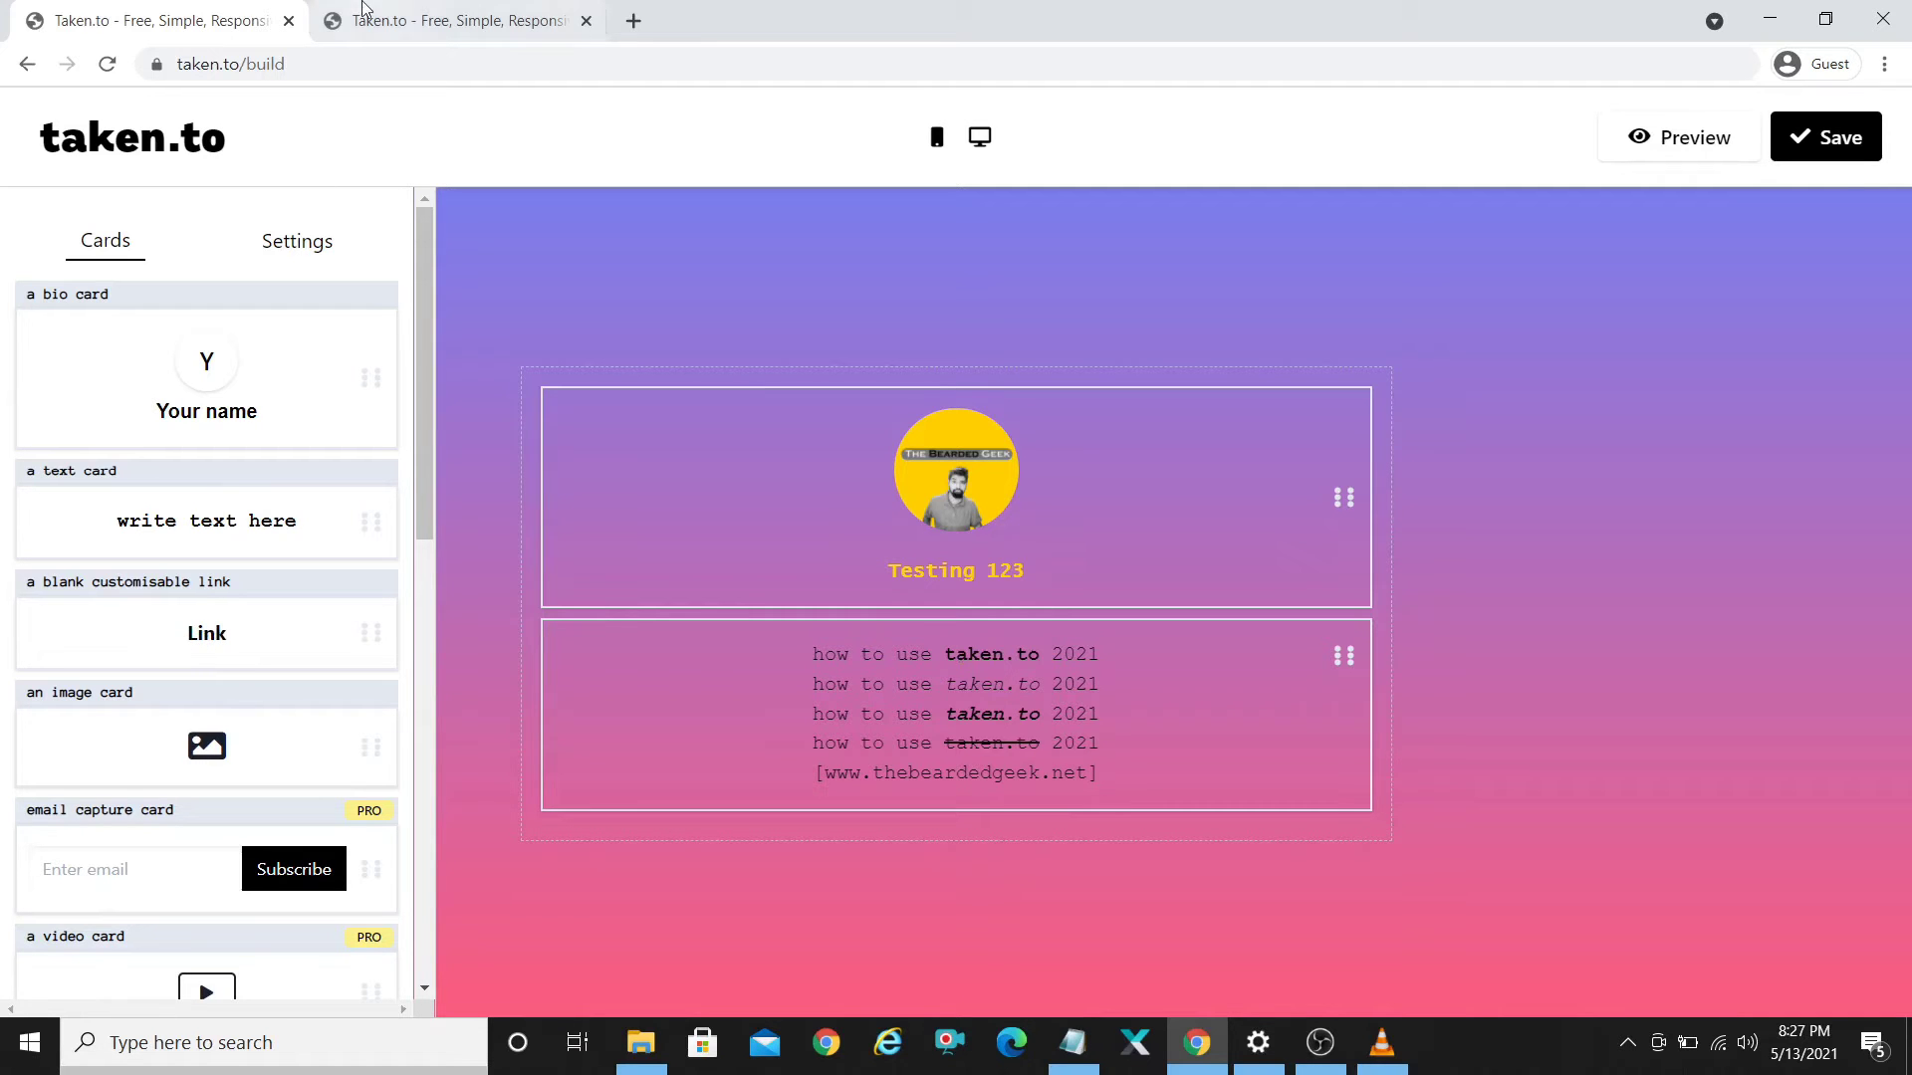
click(448, 21)
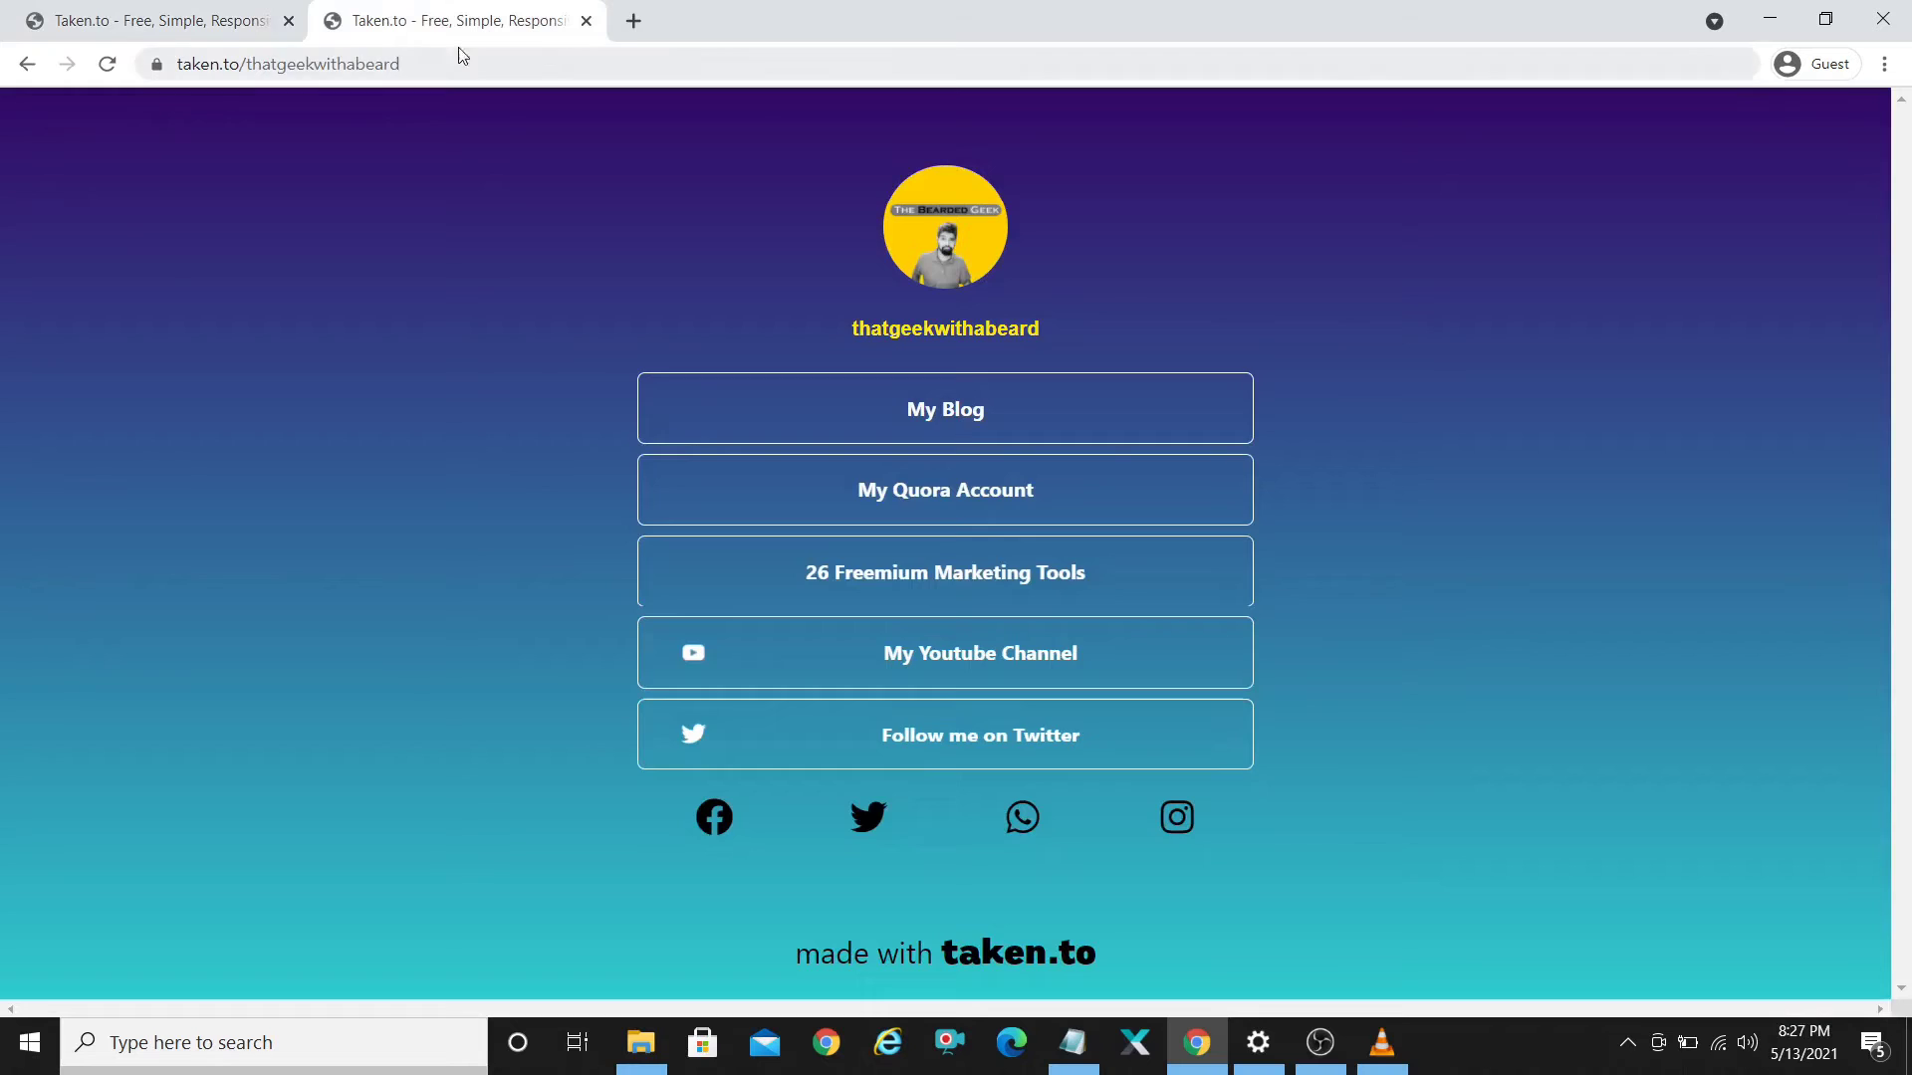
click(157, 21)
drag(157, 631, 786, 849)
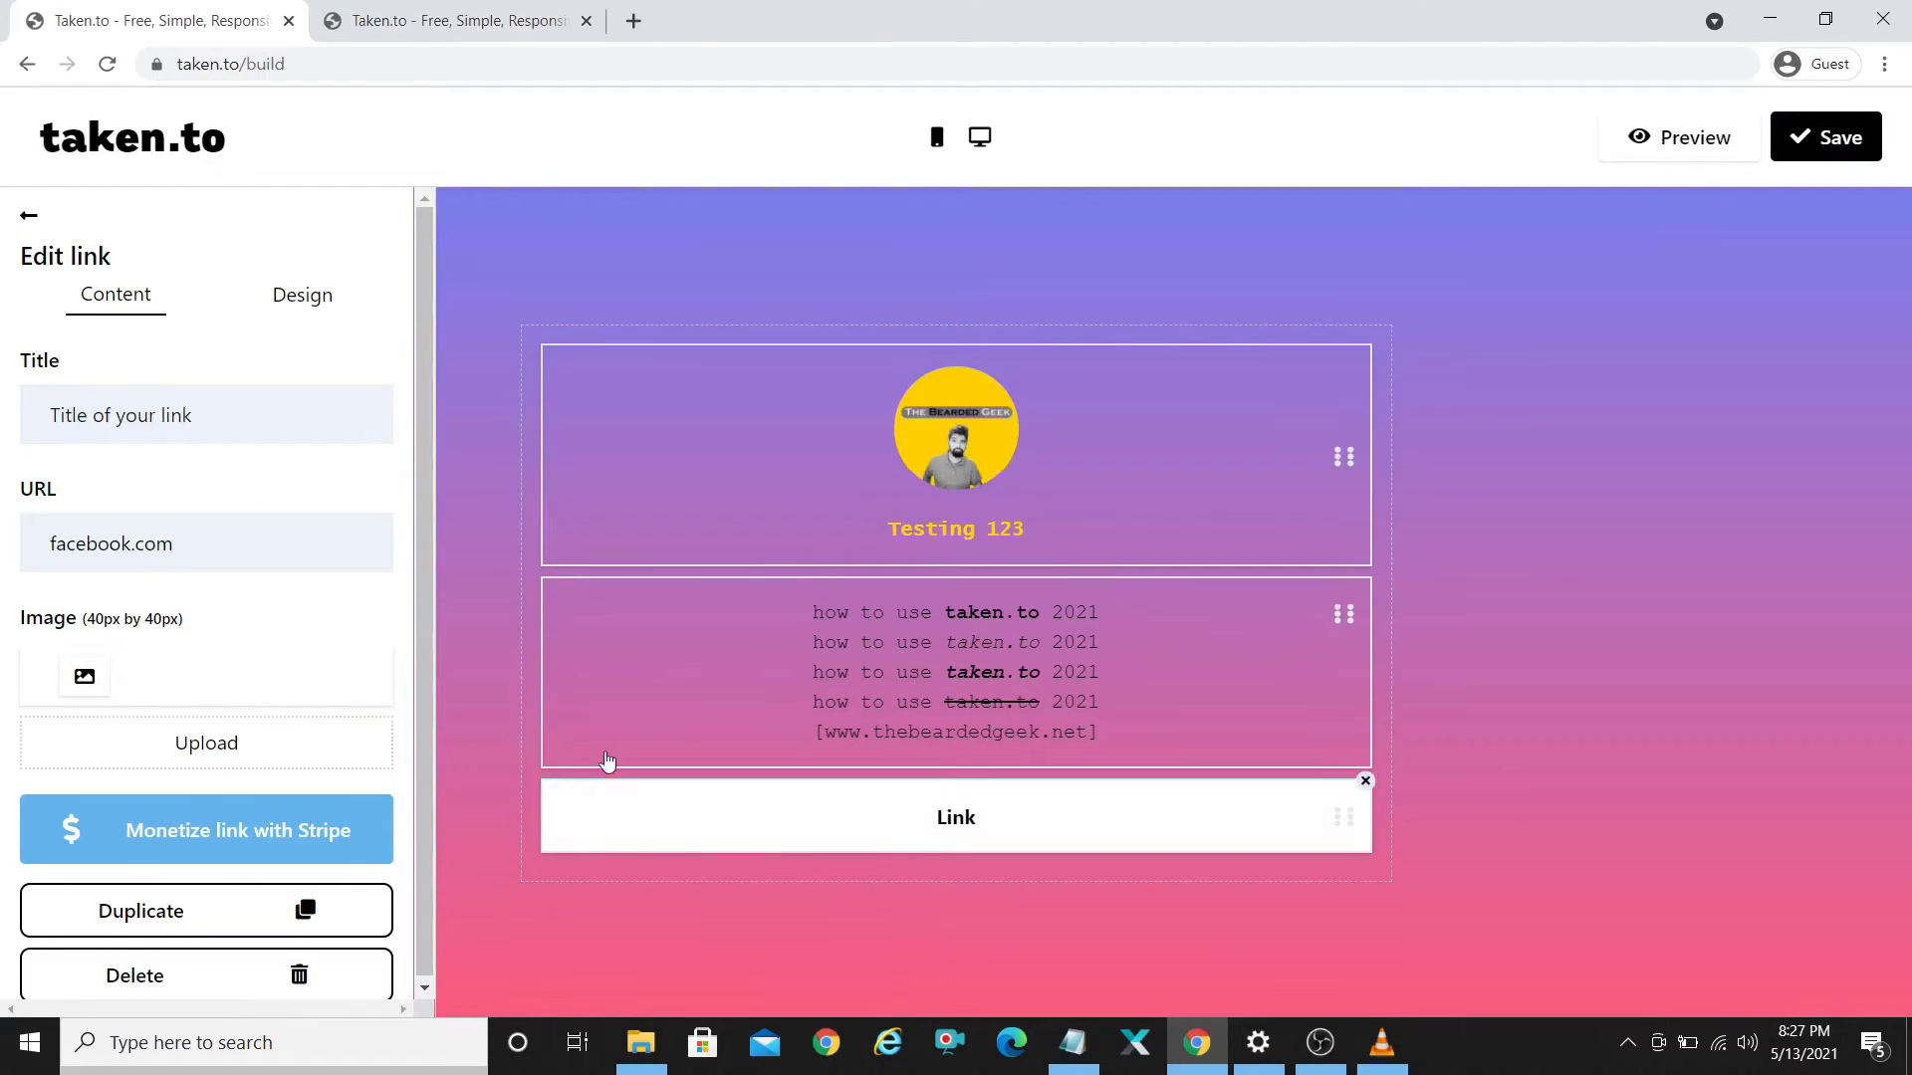
click(105, 413)
text(Test)
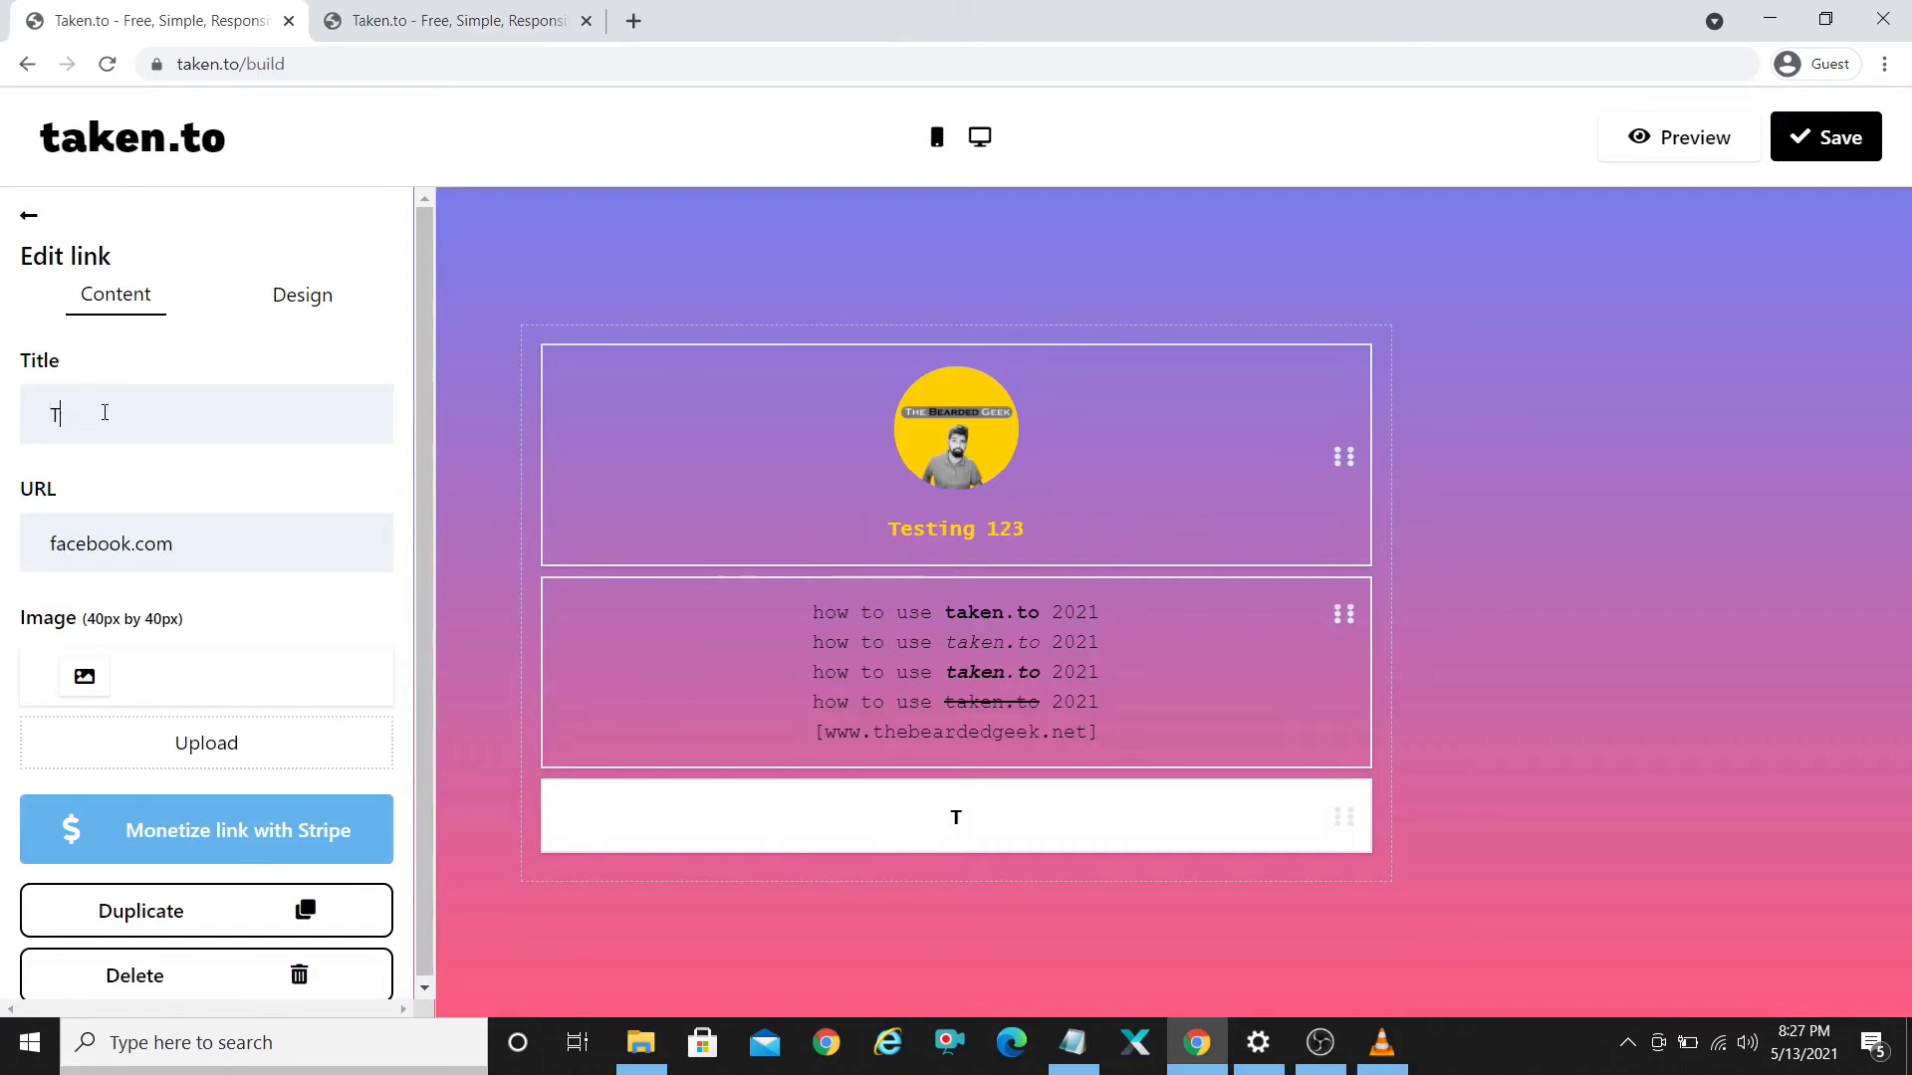
text(https://wwww.gogg)
key(BackSpace)
key(BackSpace)
text(oge.com)
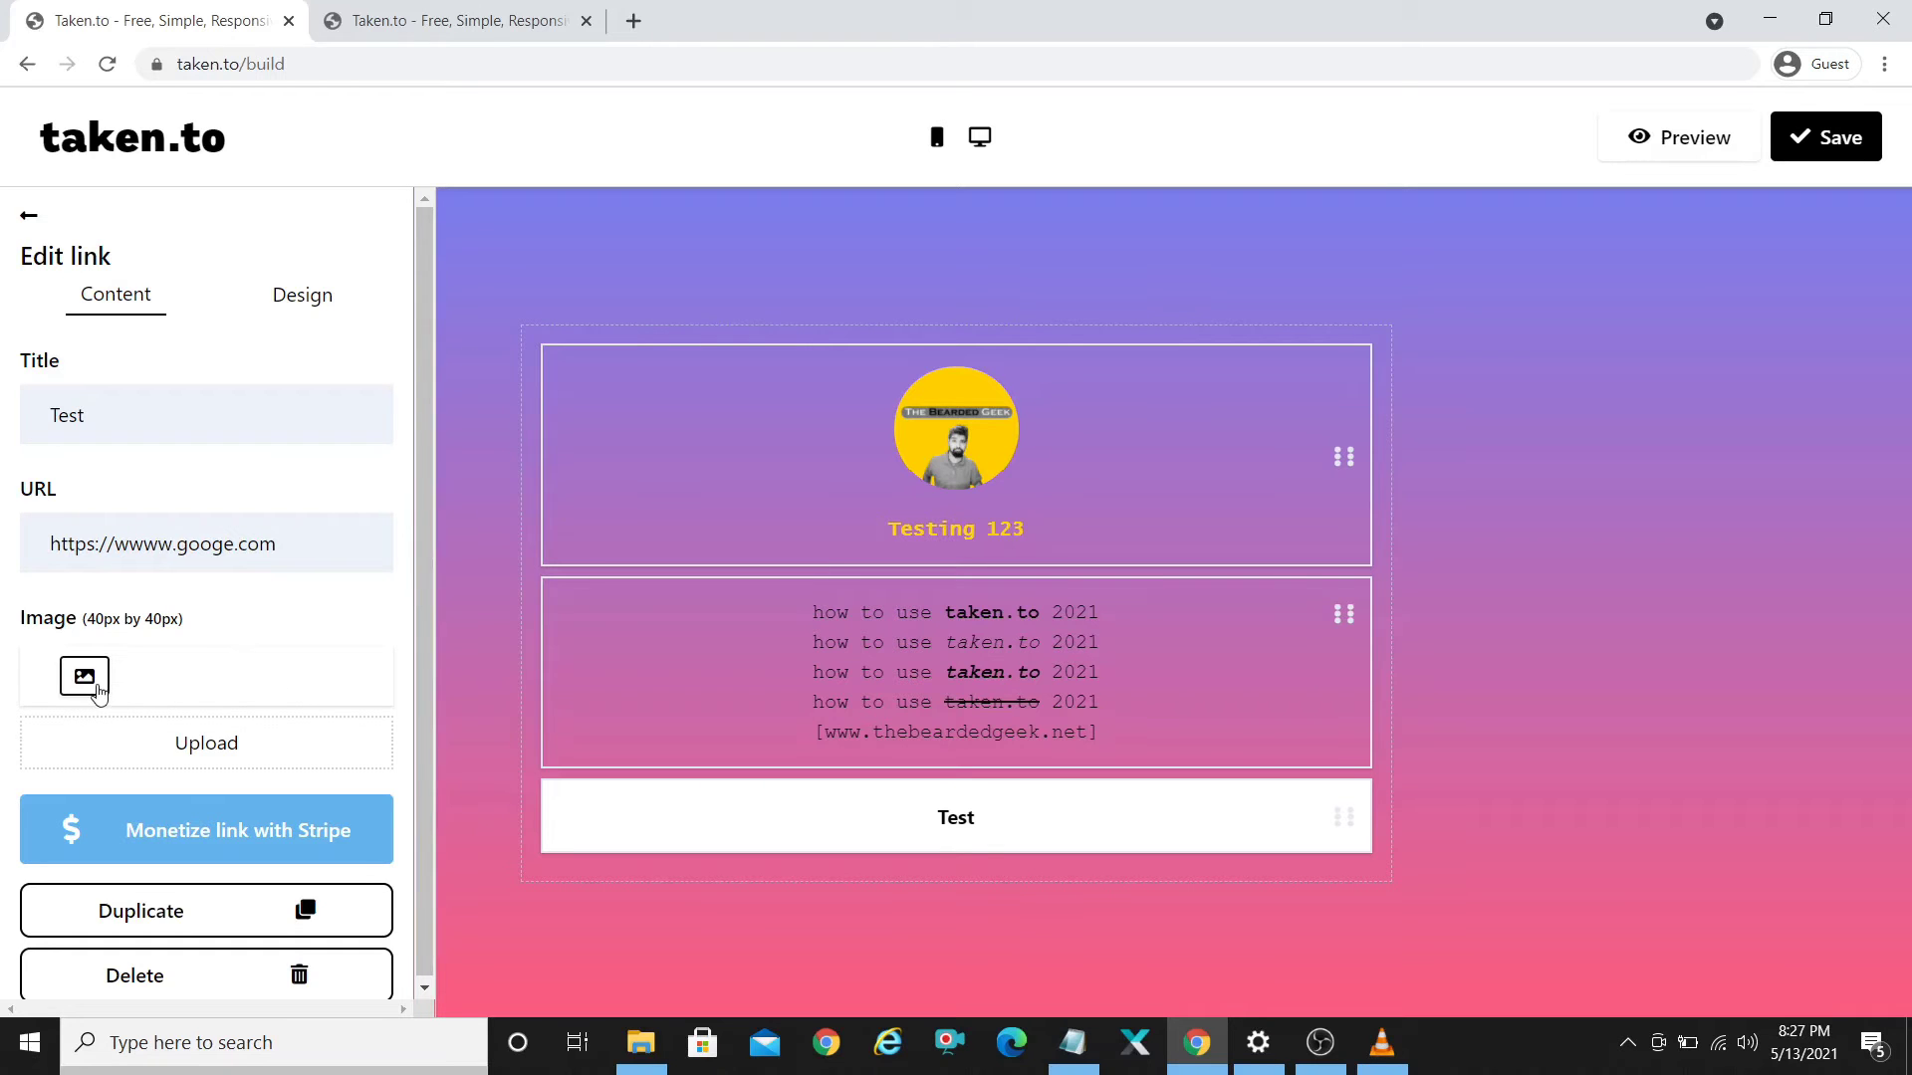
Step: Upload the image "trianglify-lowres (4)" from Downloads as the link card's image
click(207, 741)
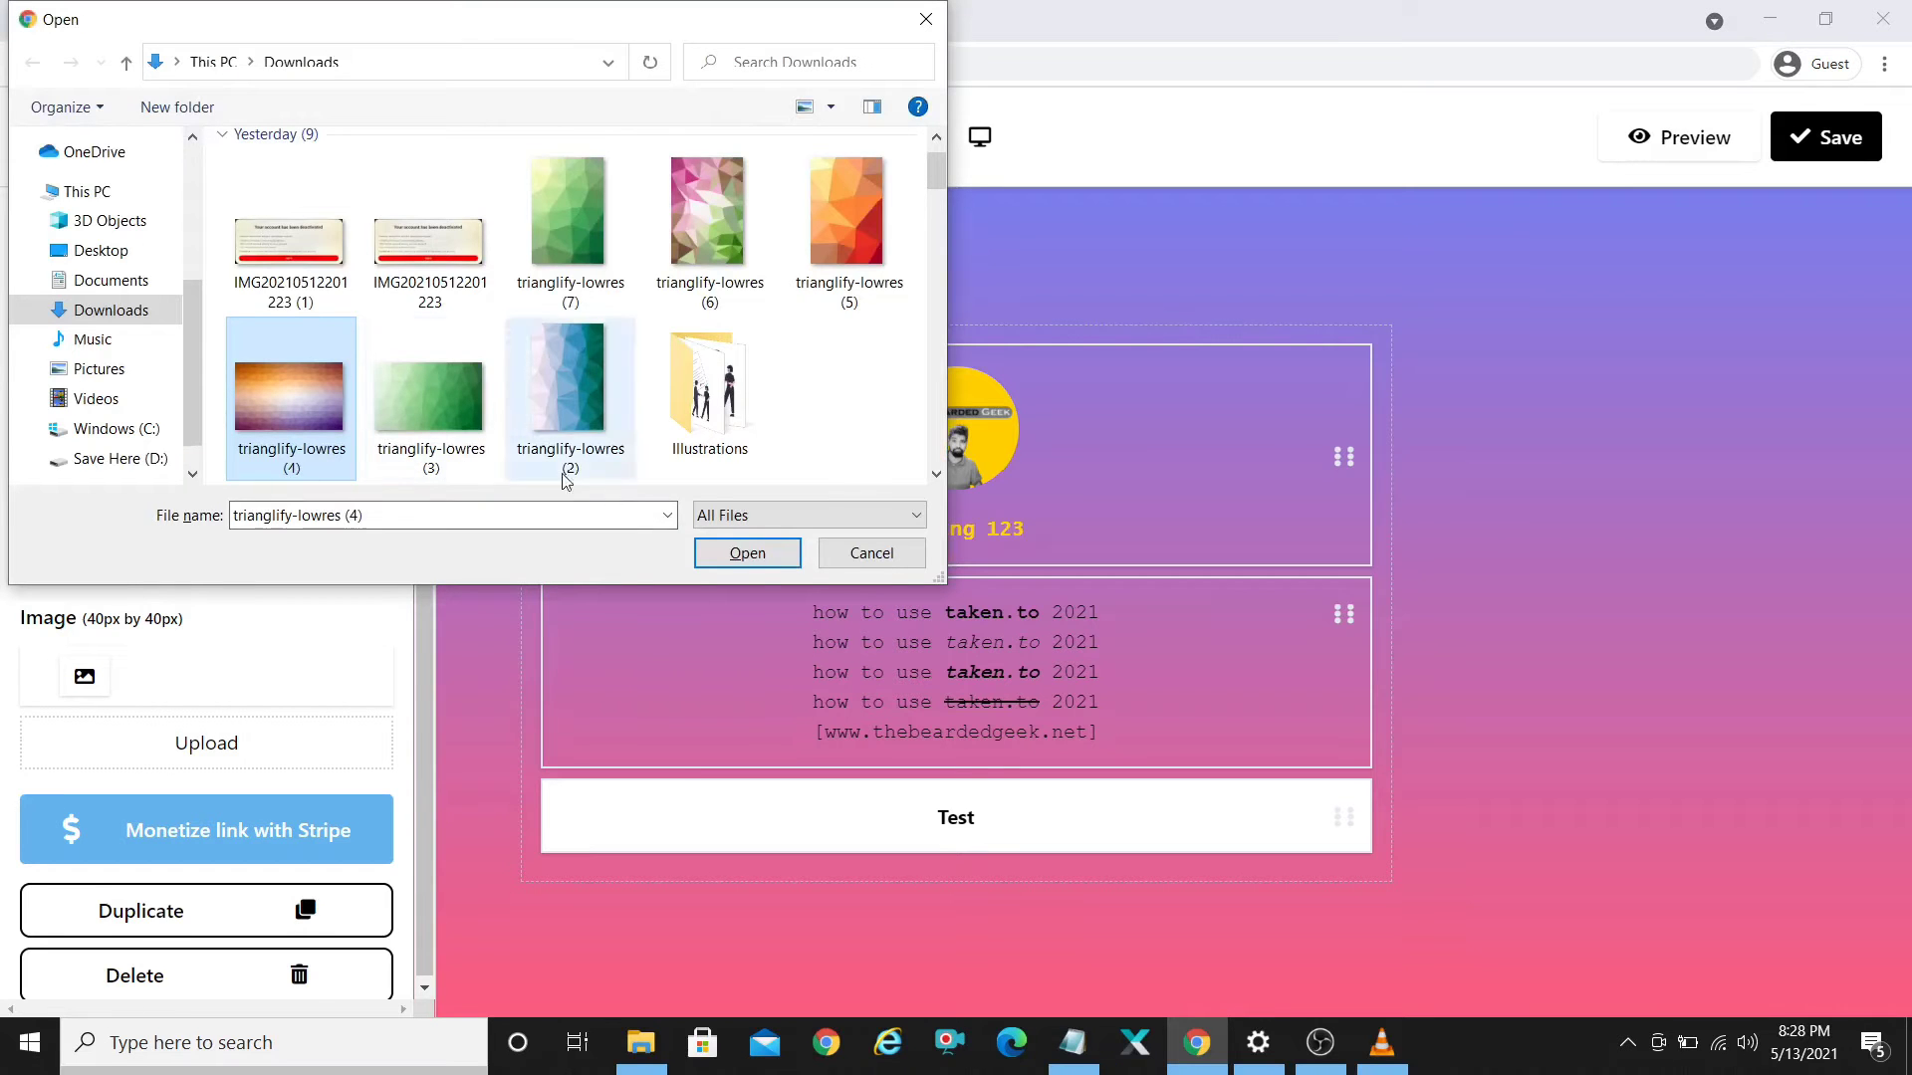
click(714, 560)
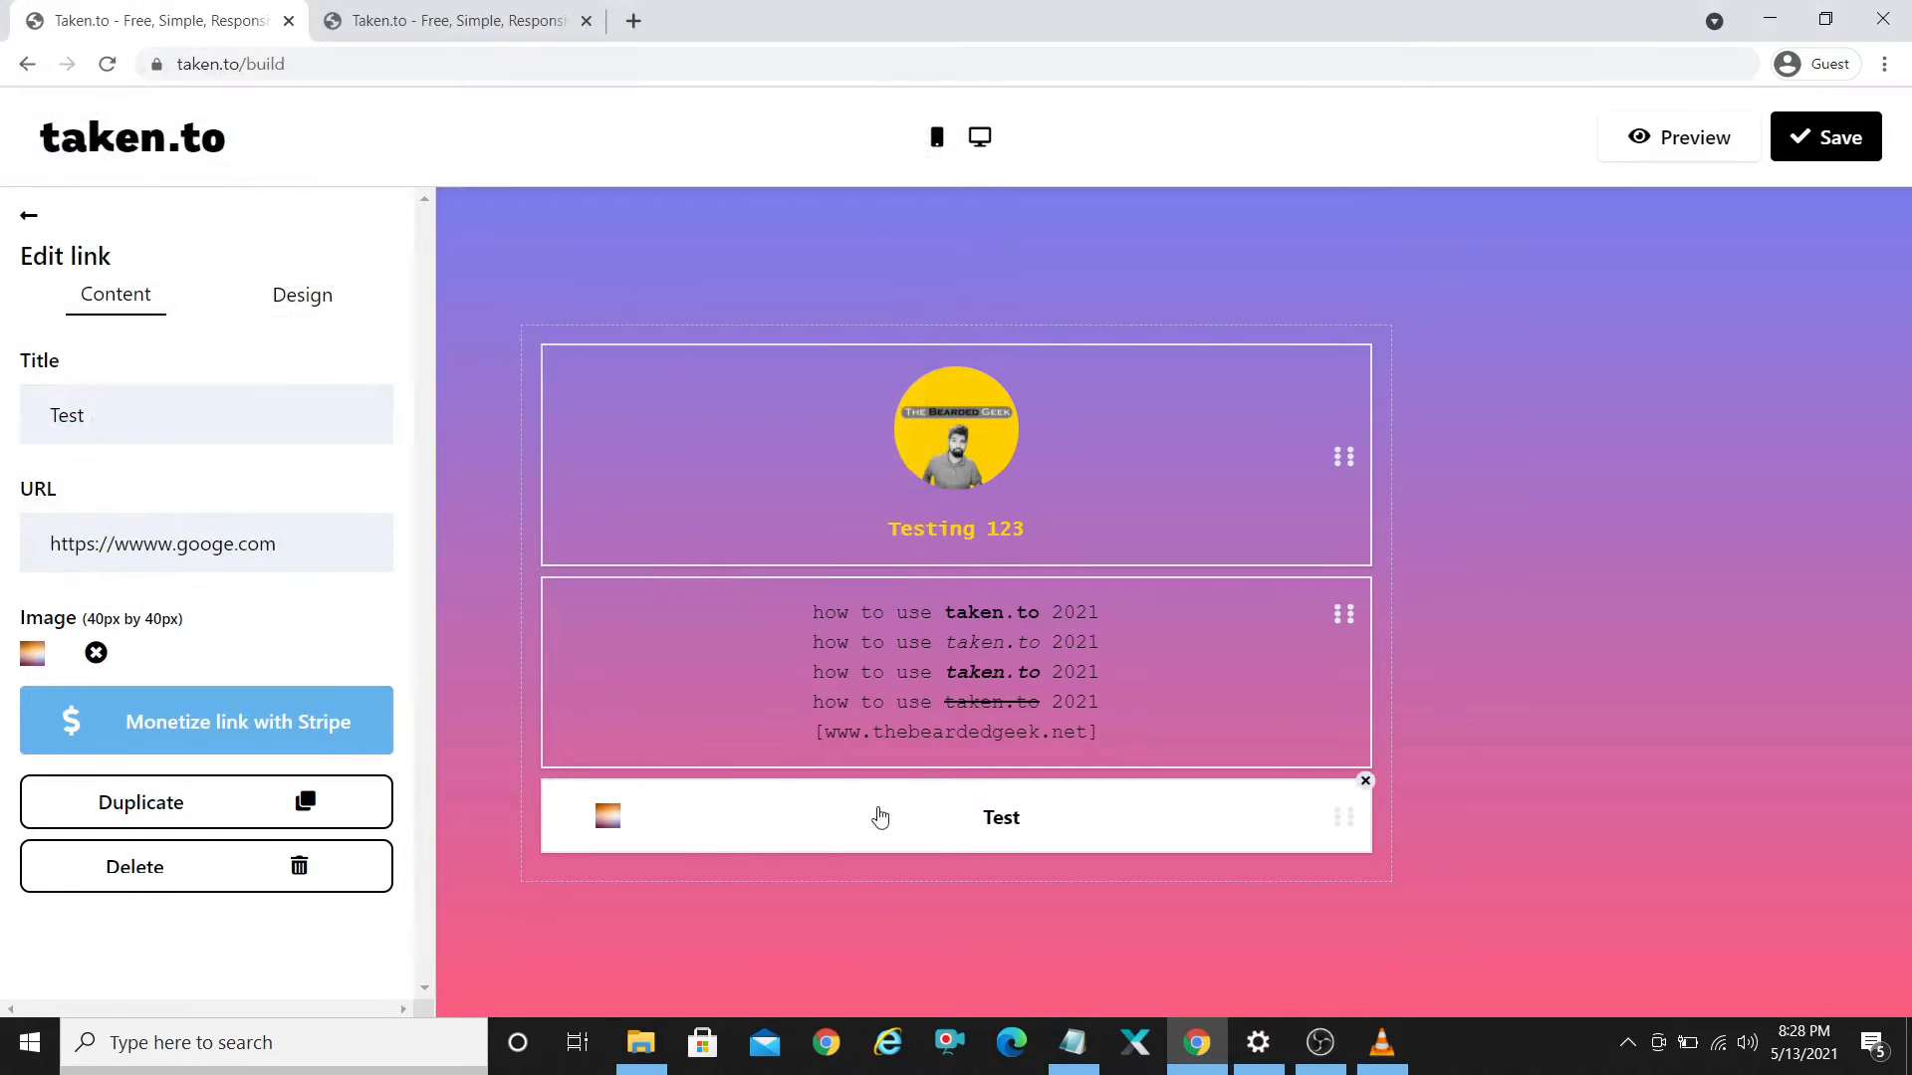
click(1339, 1045)
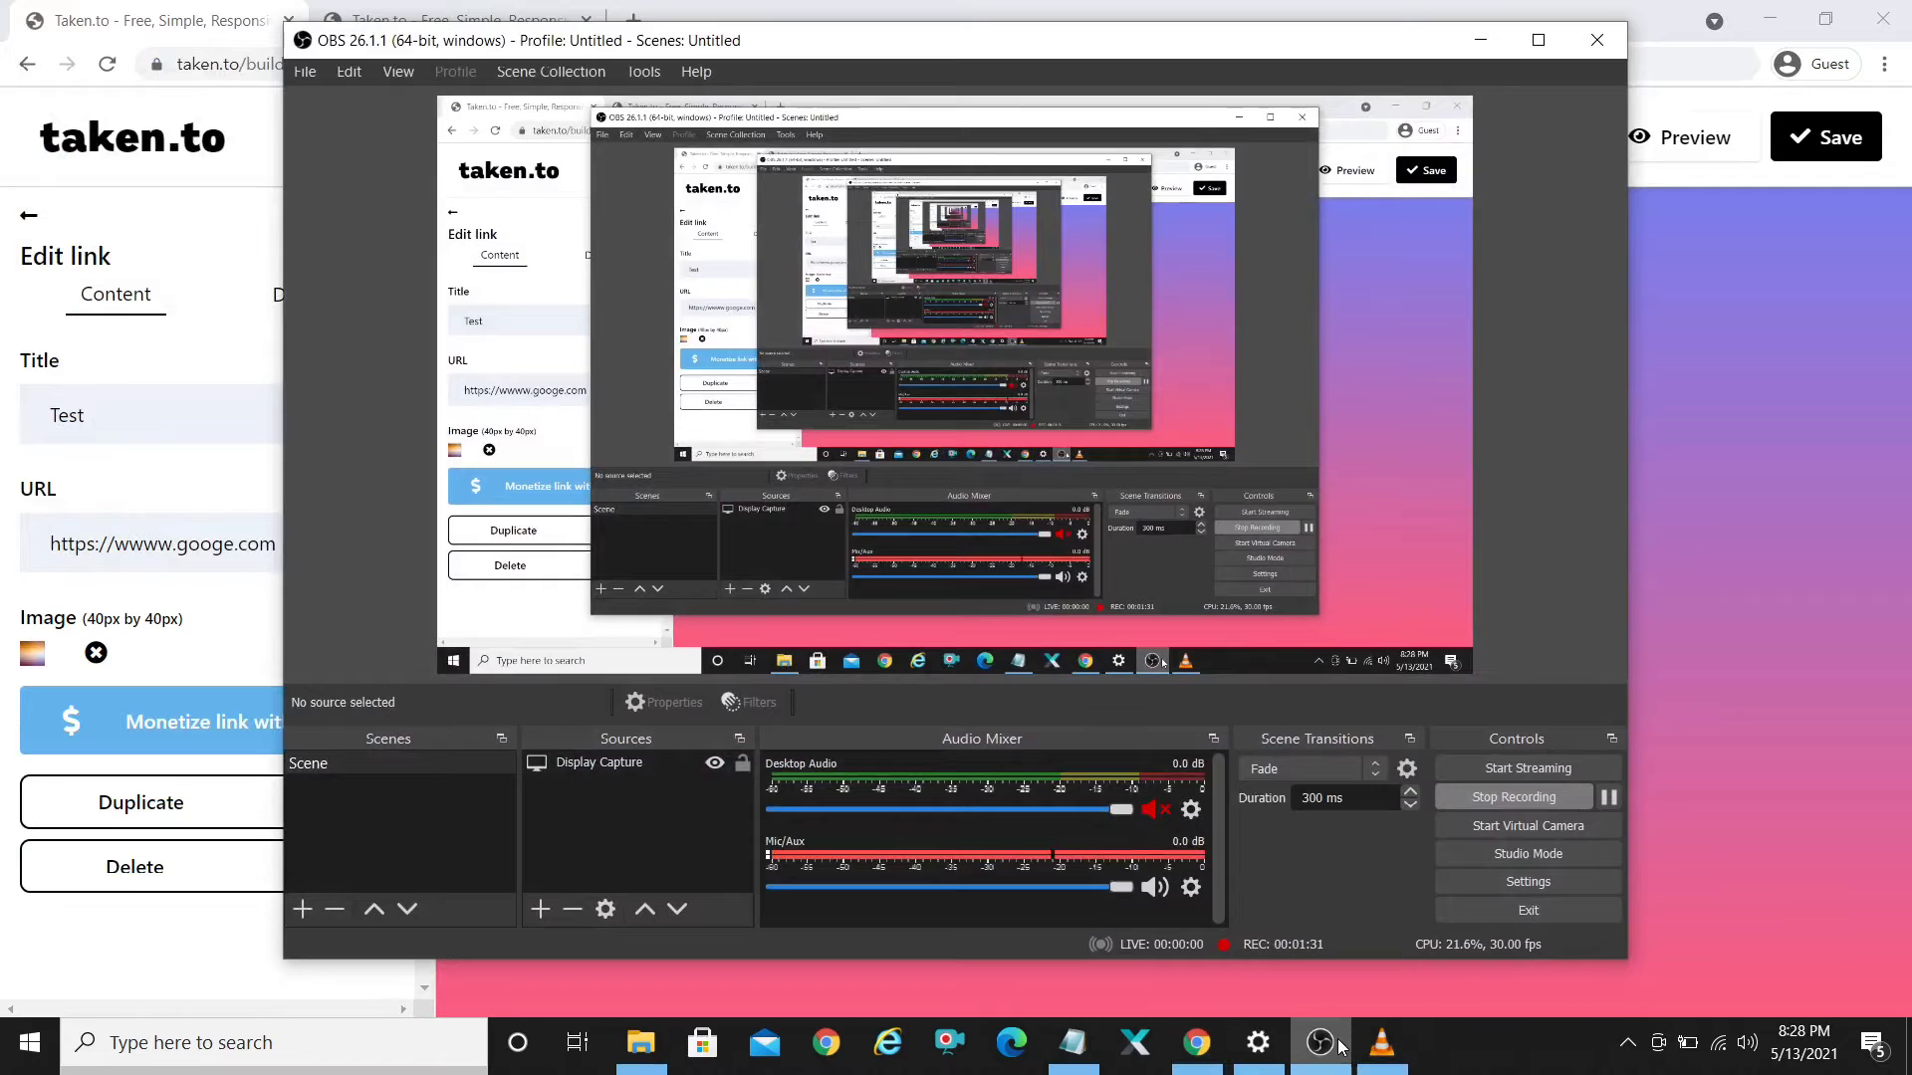
Step: Open the "26 Freemium Marketing Tools" link on the finished example page, examine its Ko-fi product page, and return to the page builder
click(1320, 1042)
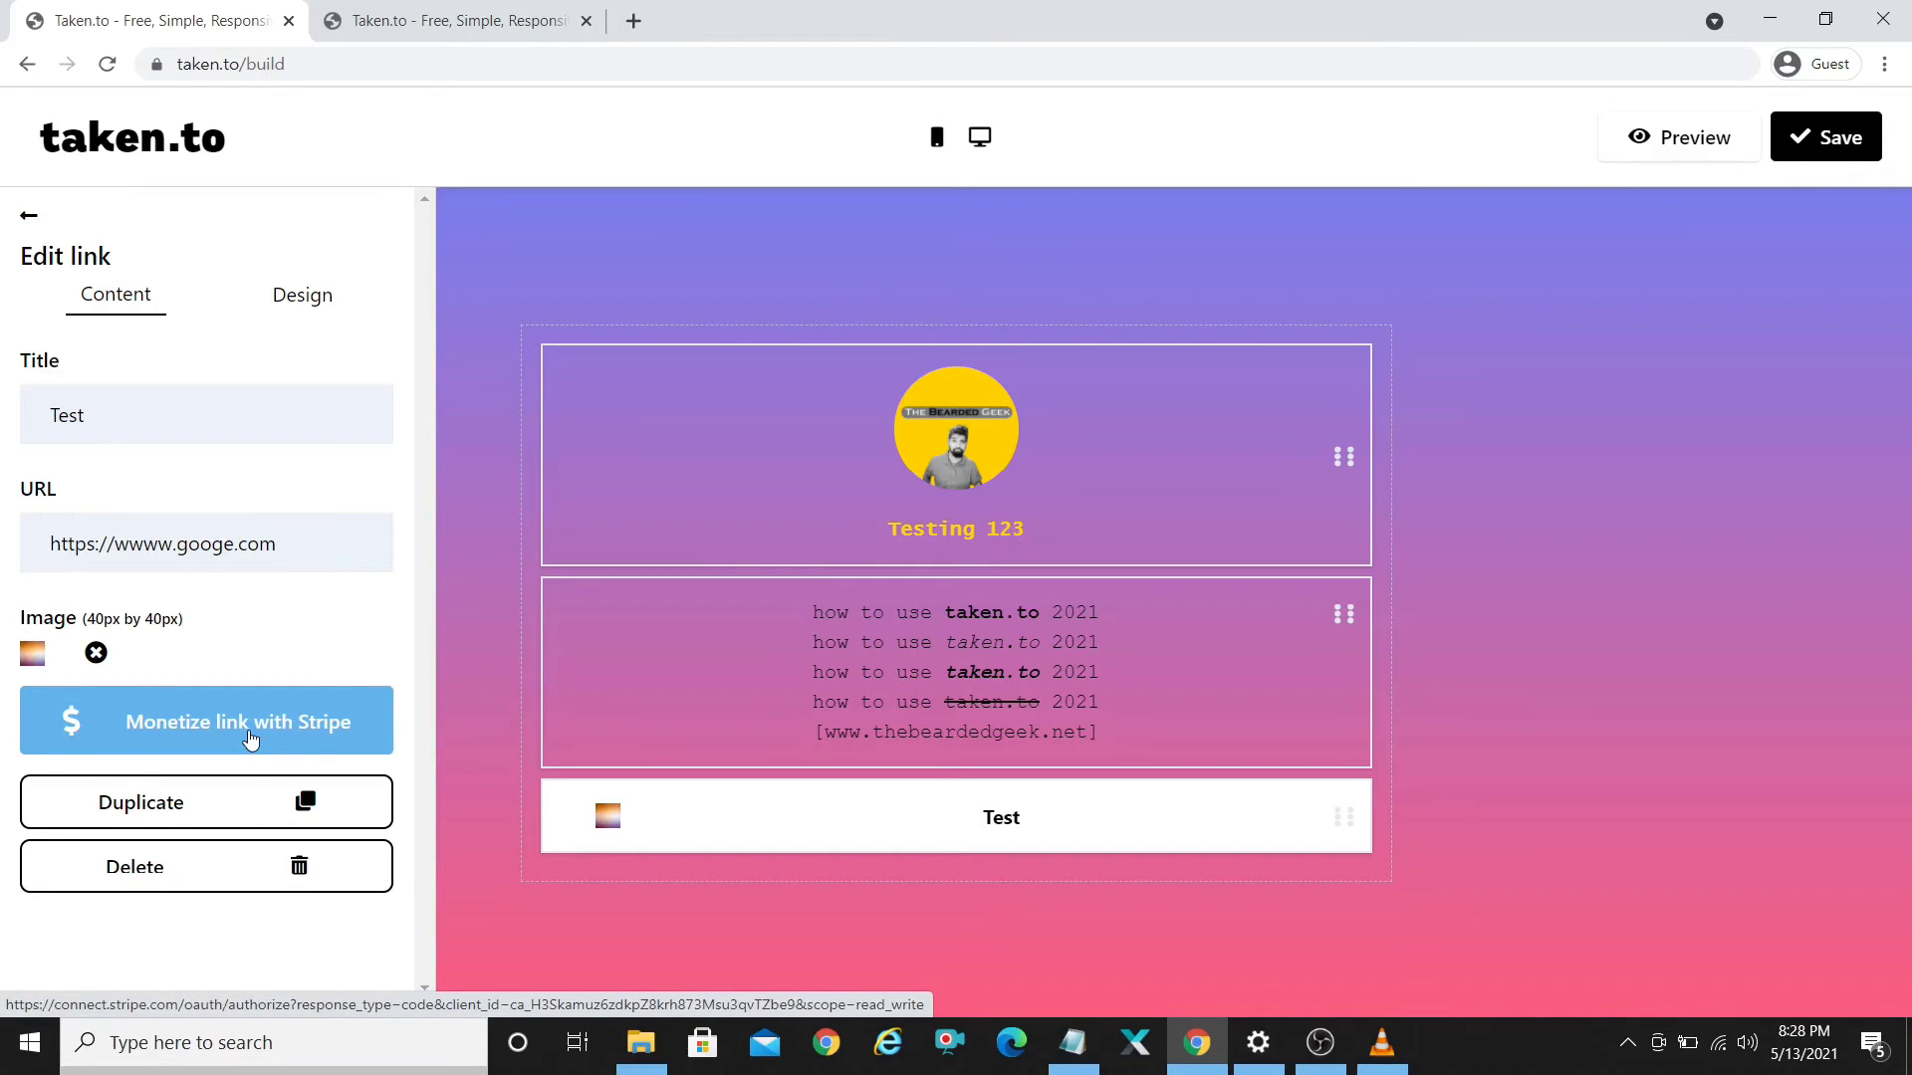
key(ctrl+Tab)
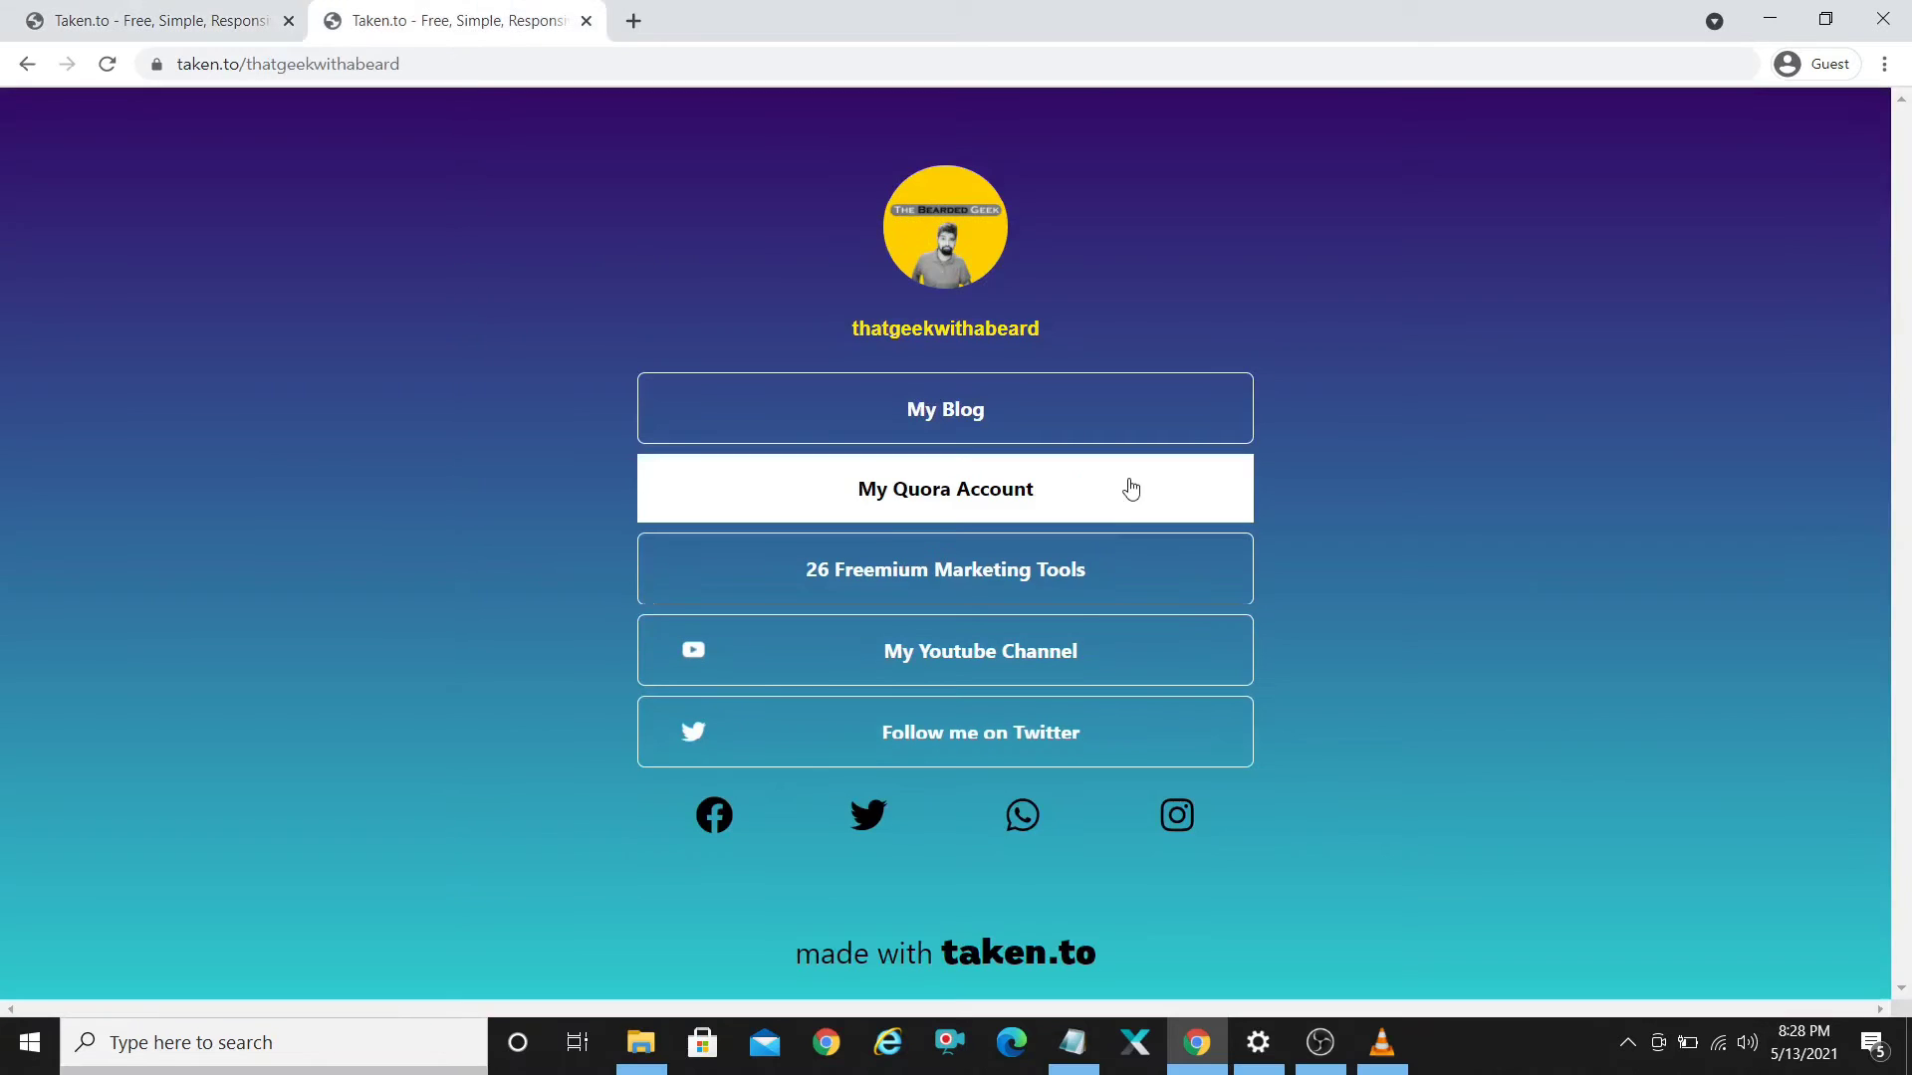
click(1036, 573)
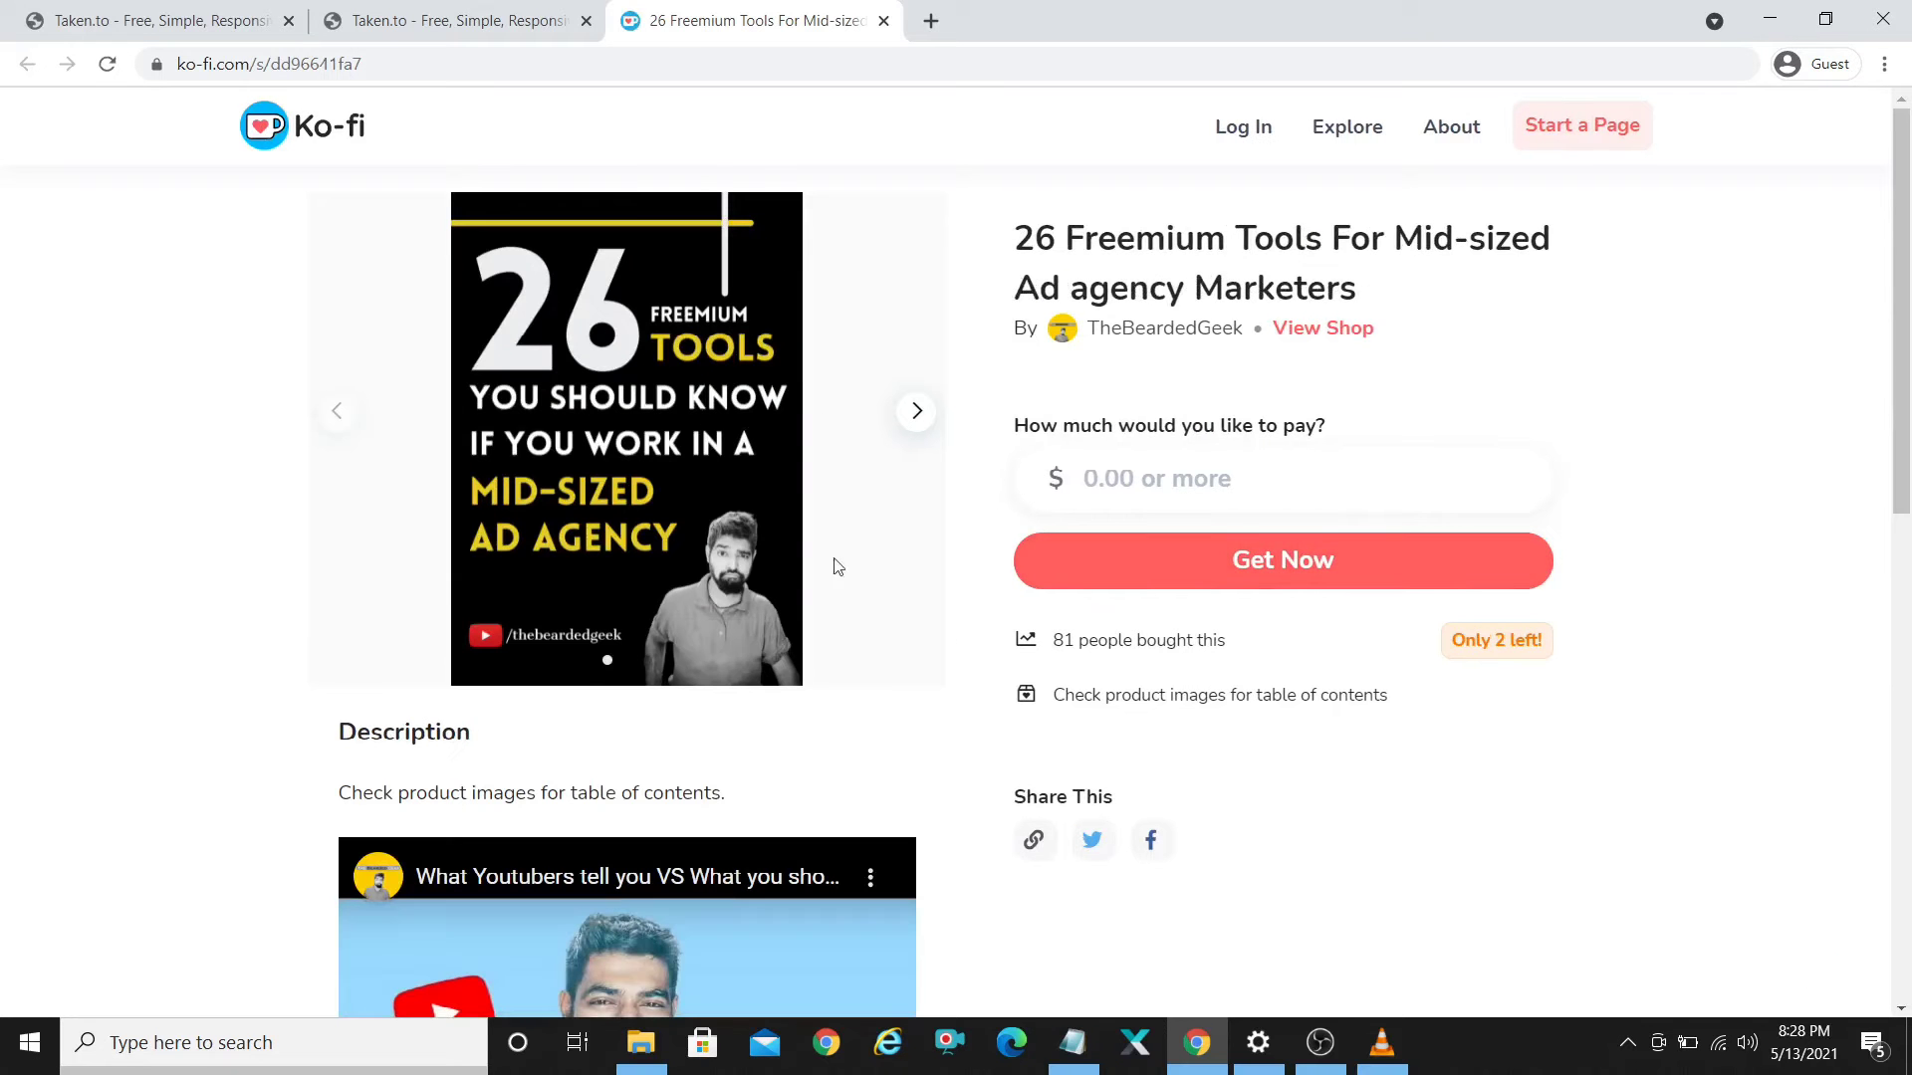
click(127, 20)
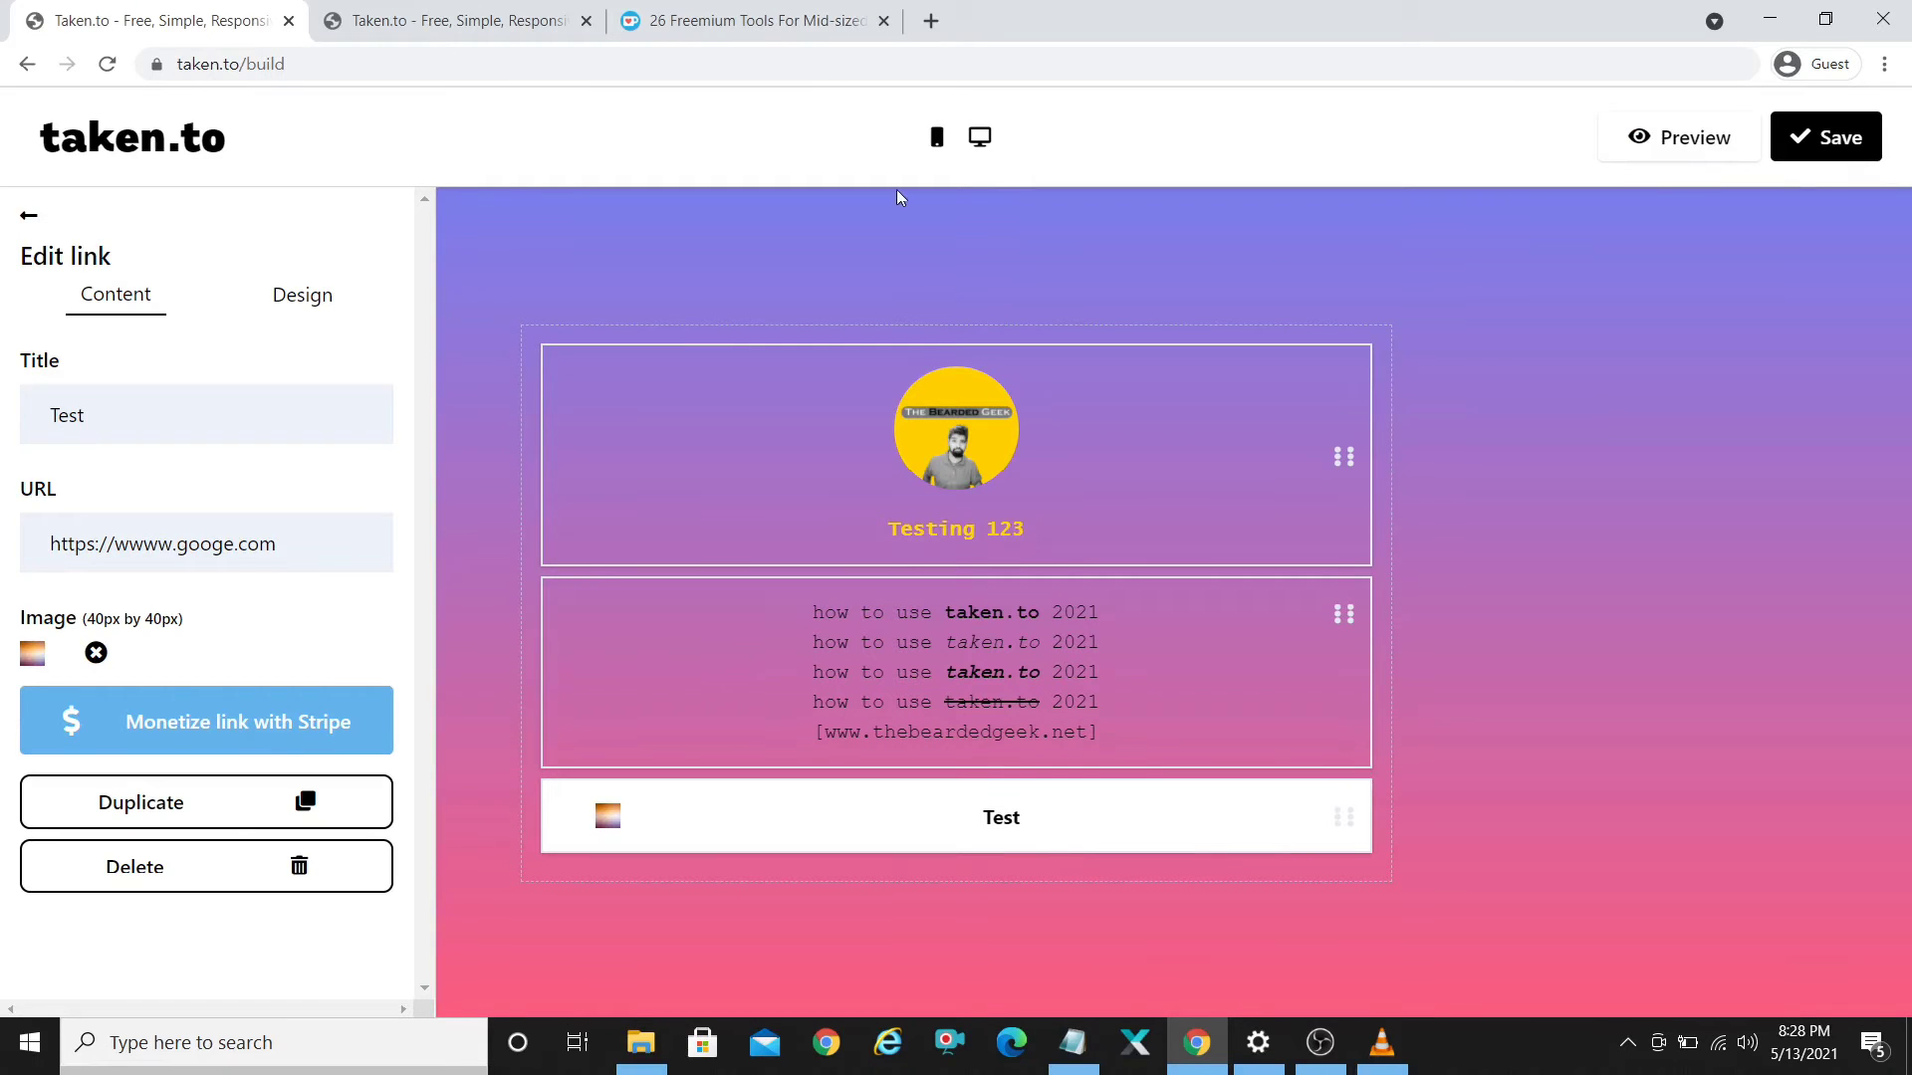
click(711, 20)
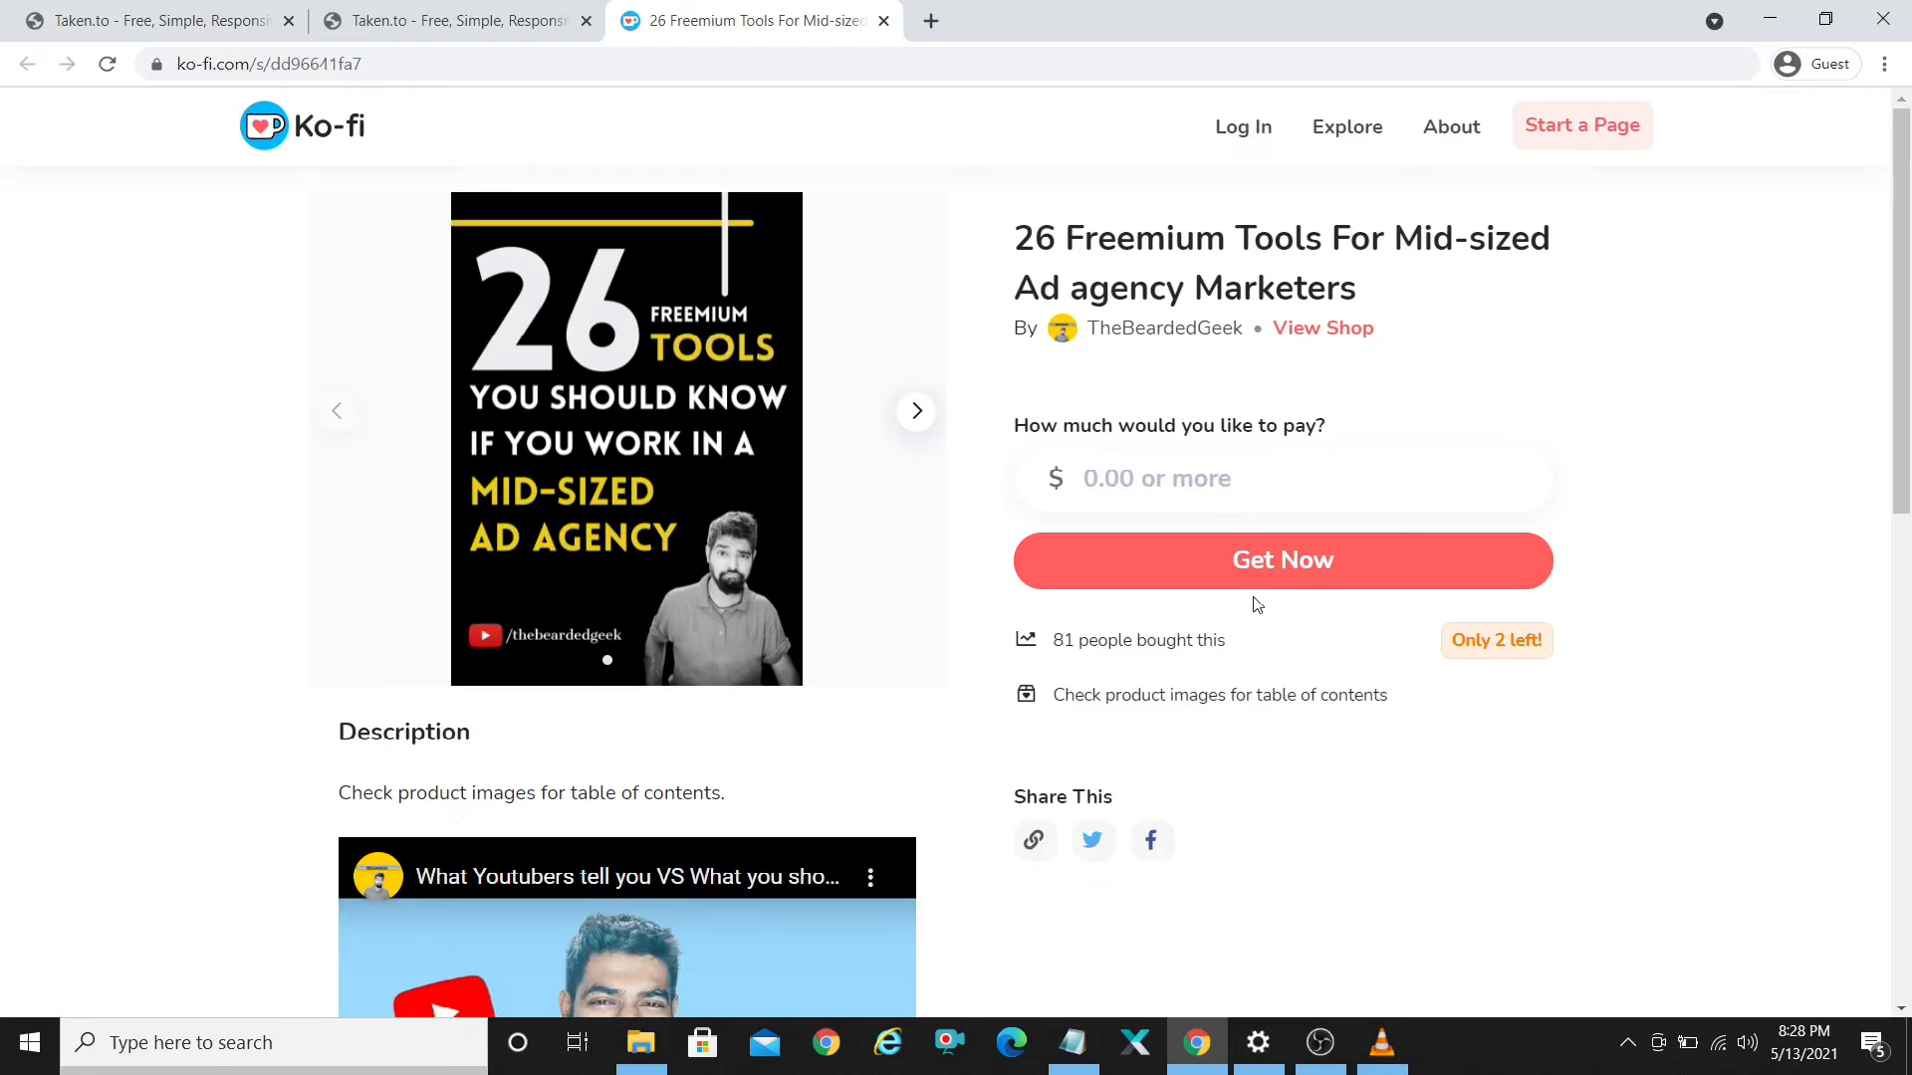
click(85, 18)
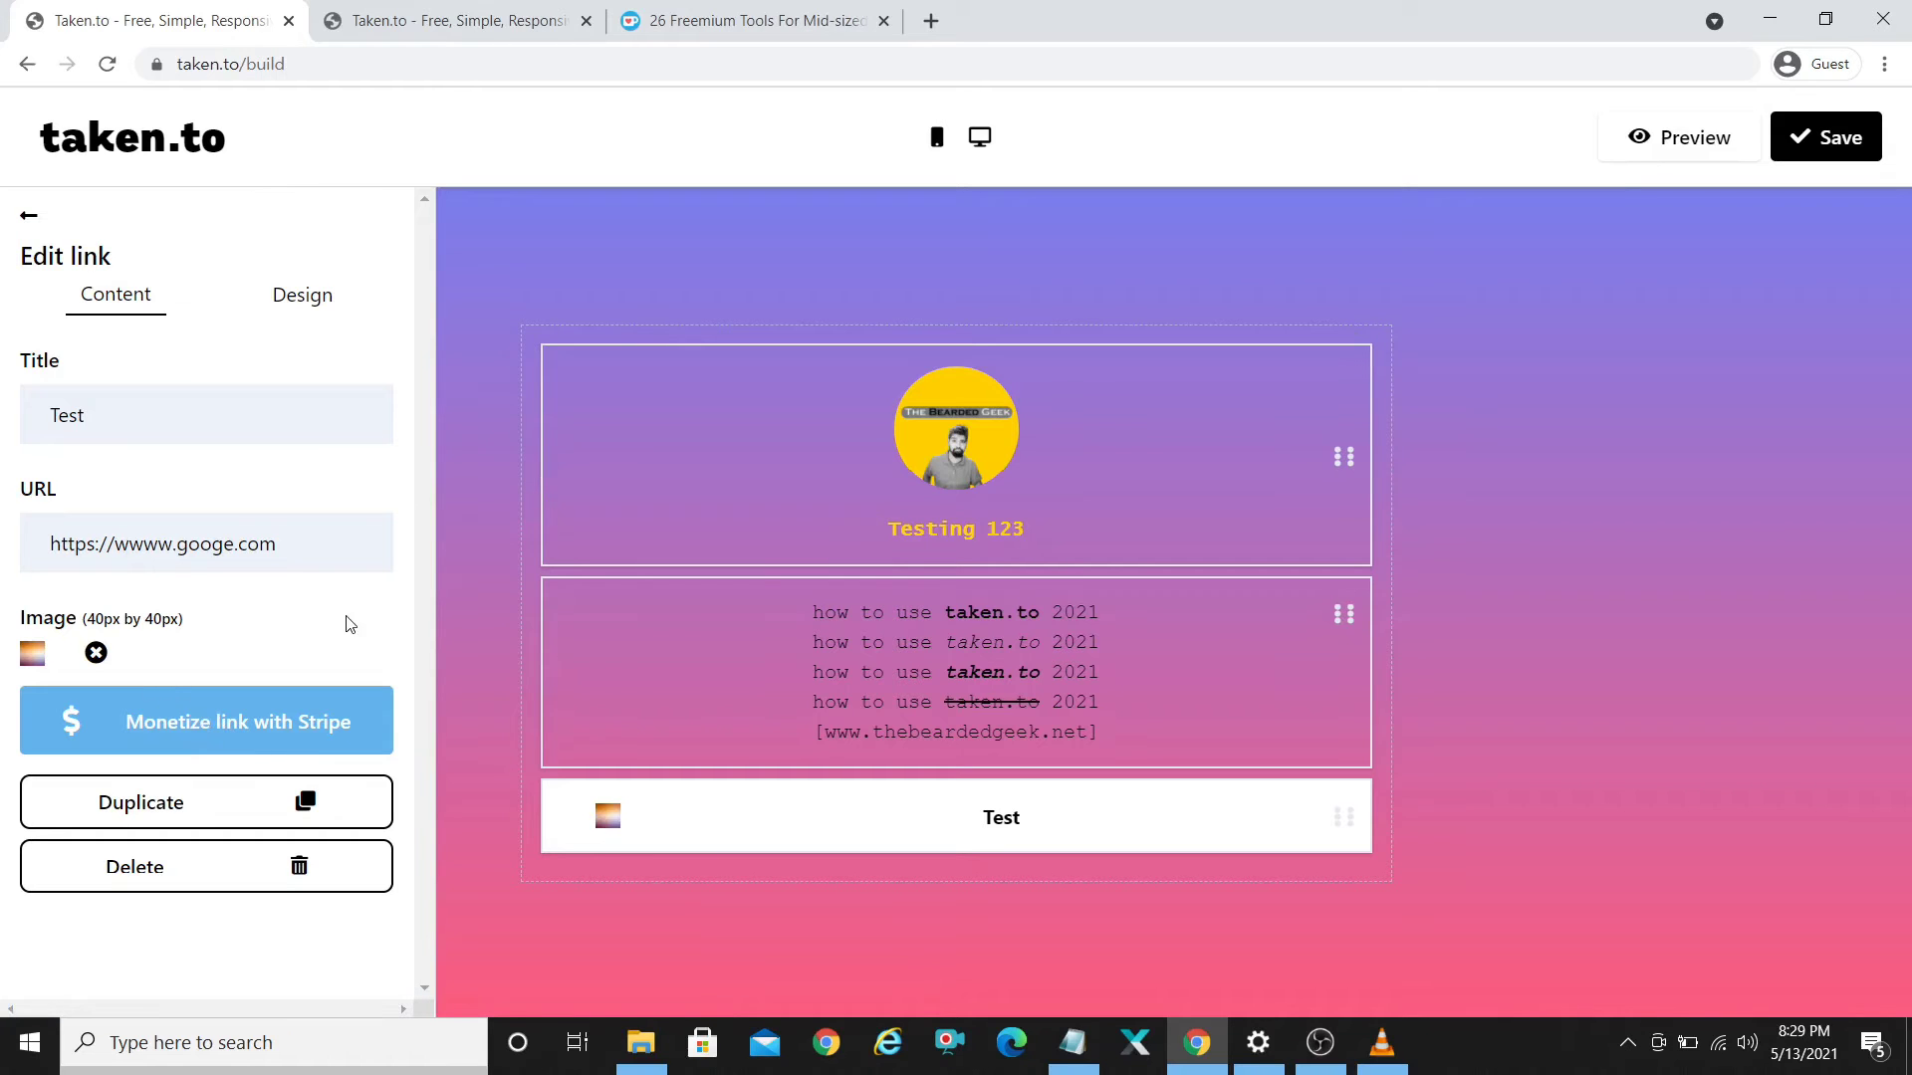
Step: Set the Test link card's on-hover background colour to a bright green, about #2FE58A
click(296, 303)
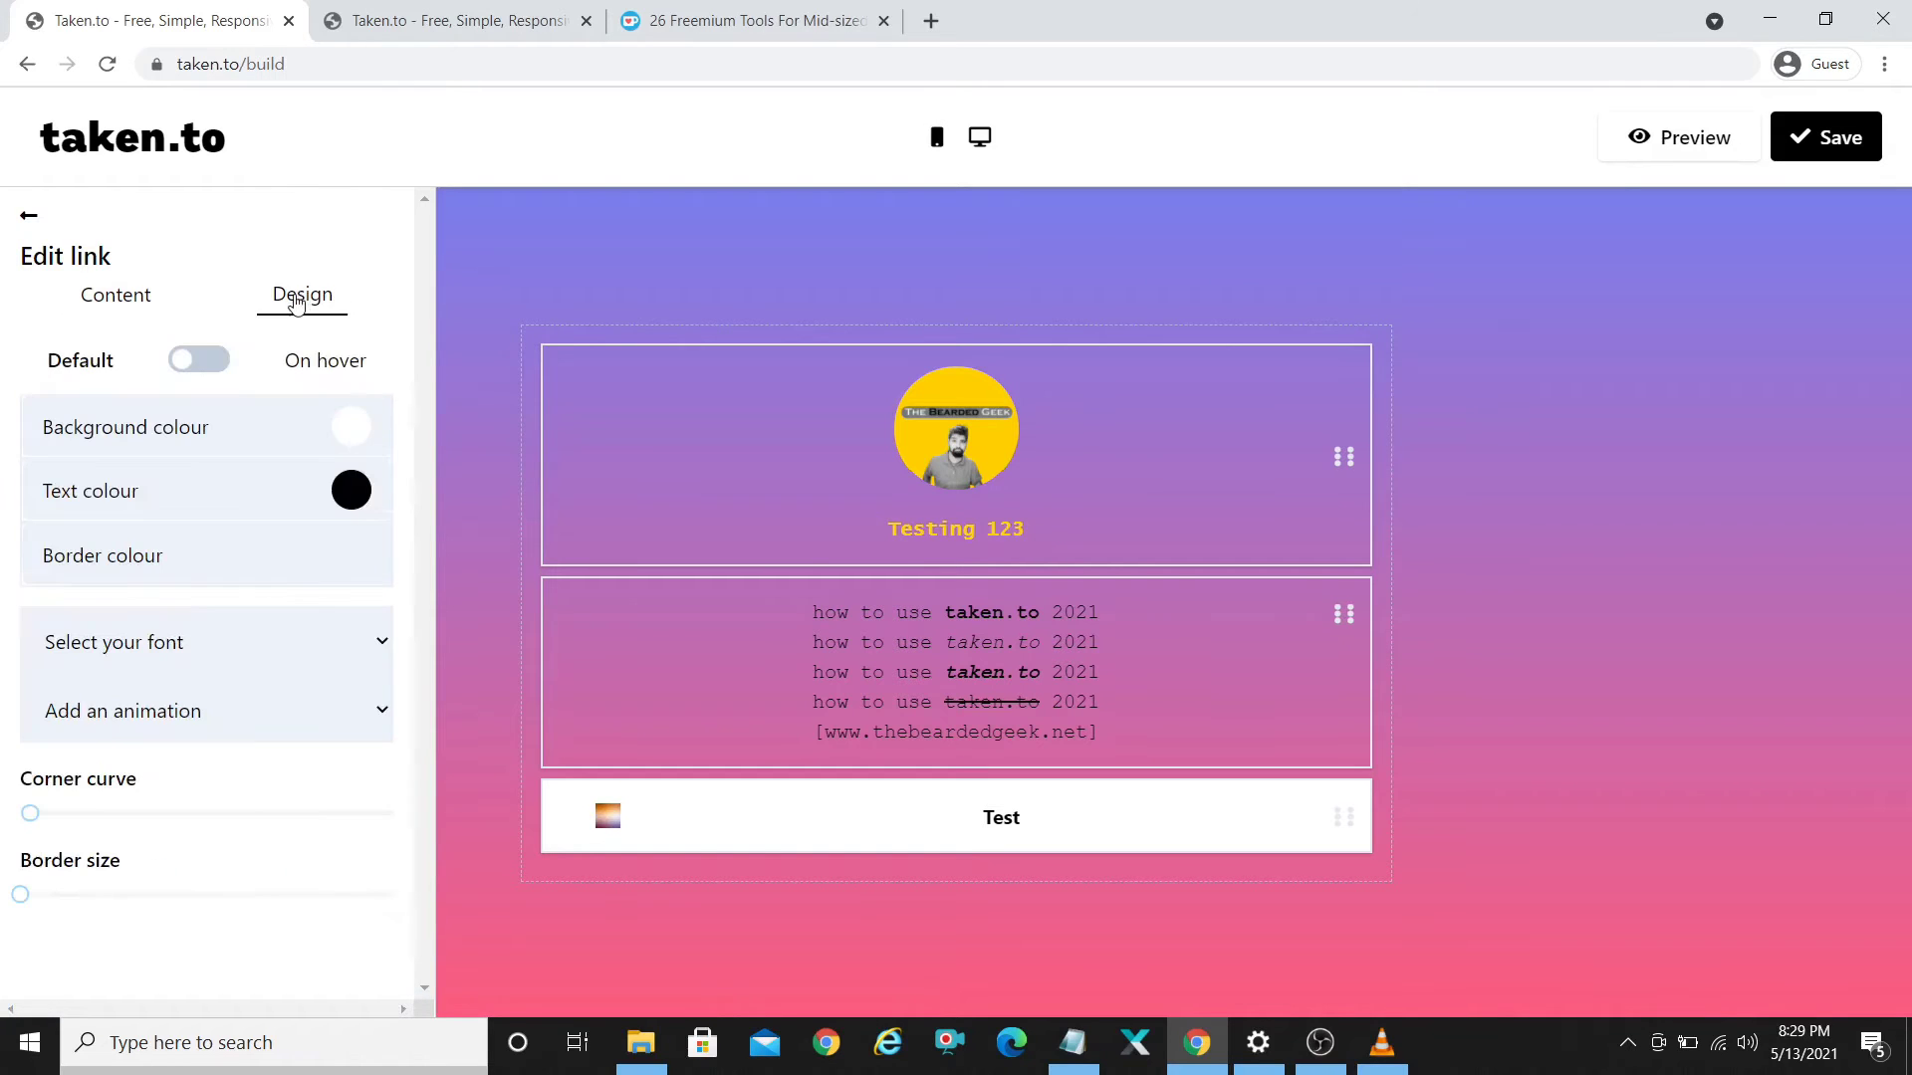
click(153, 317)
click(275, 310)
click(186, 360)
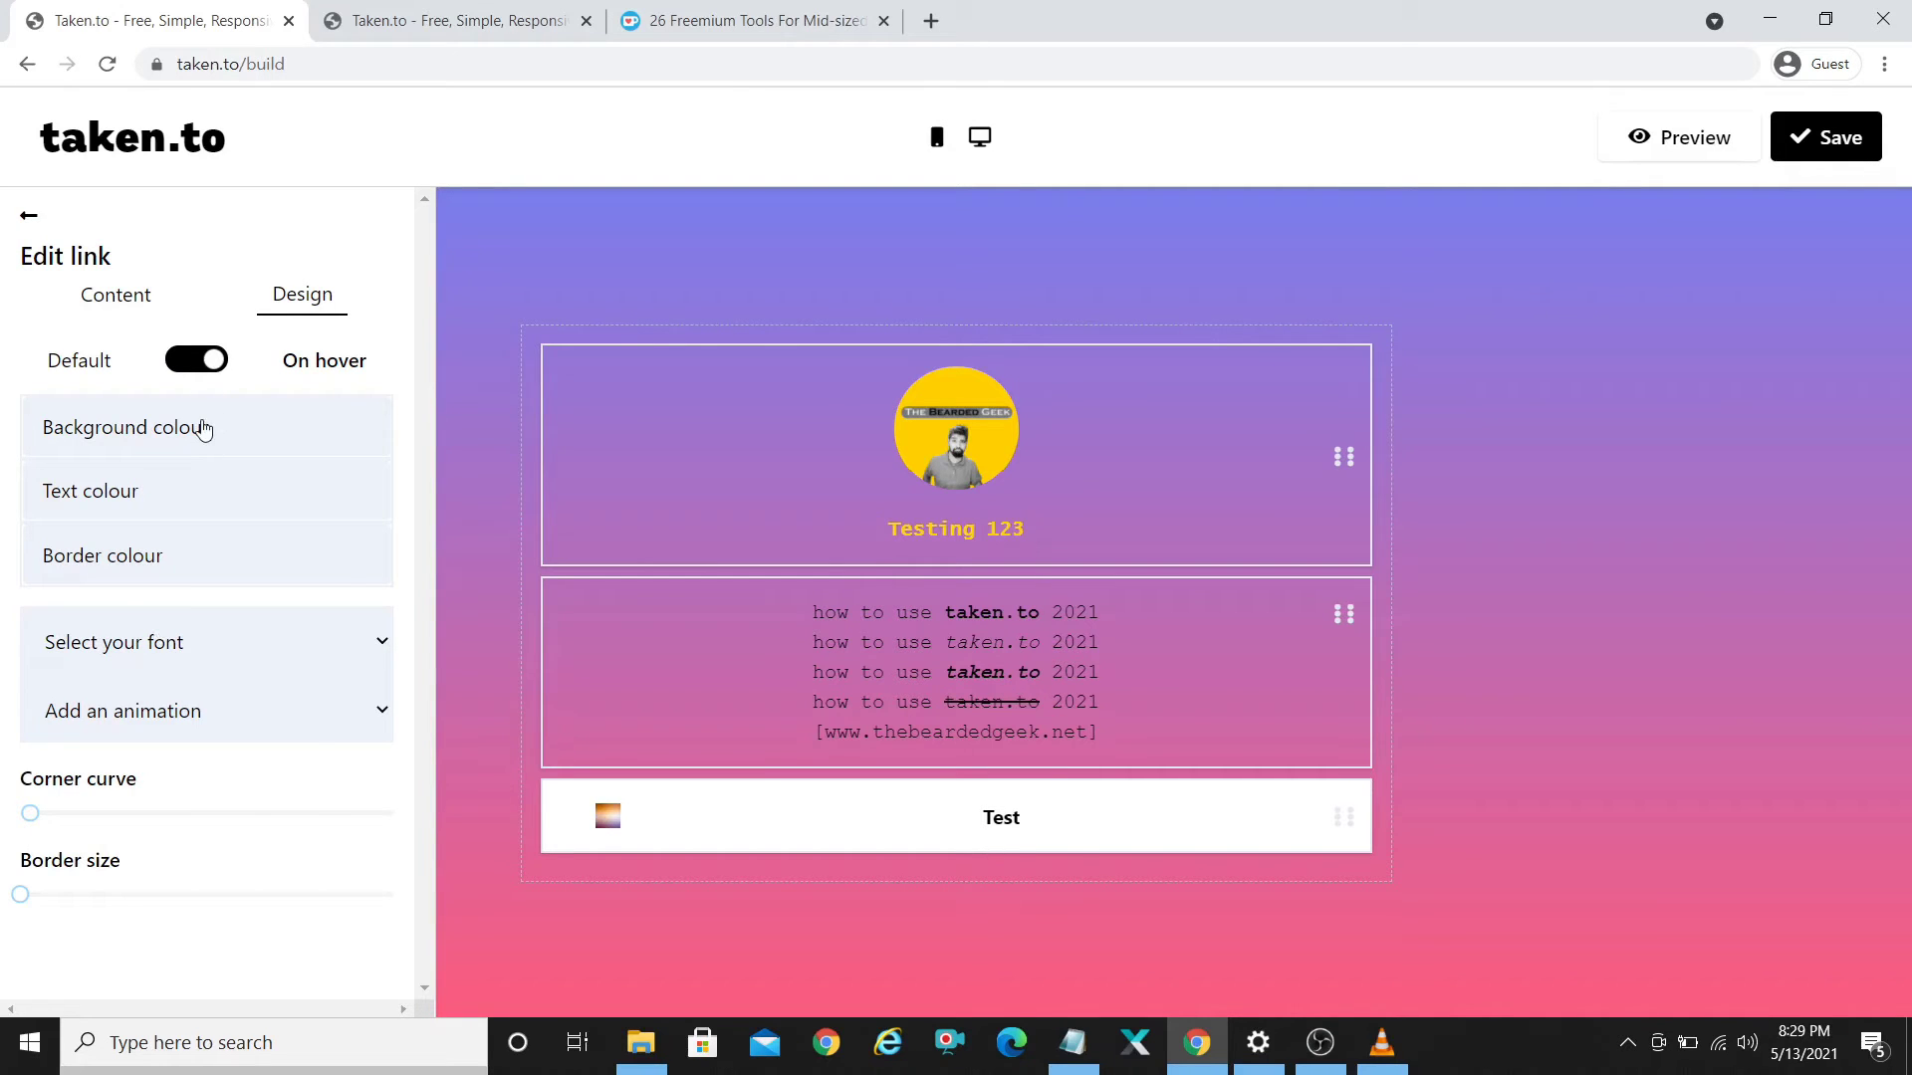
click(202, 428)
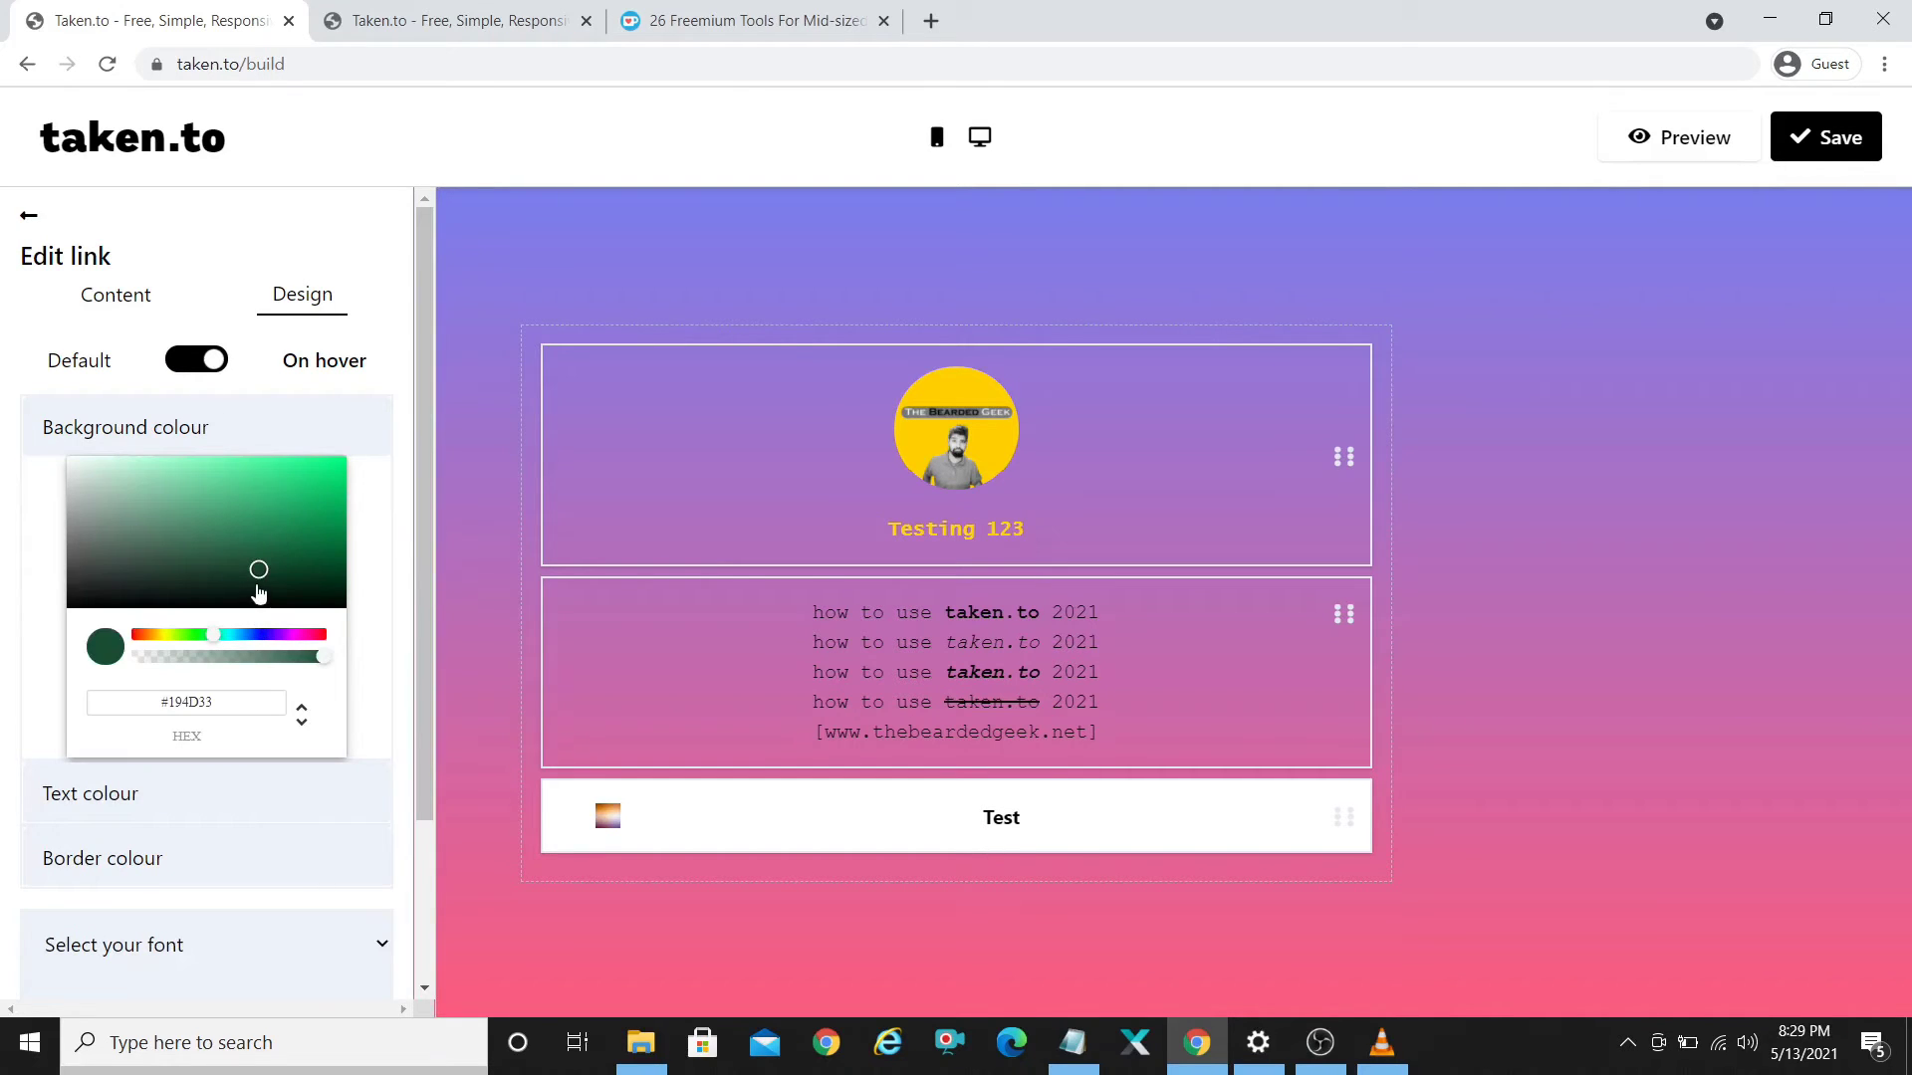
drag(259, 594, 171, 592)
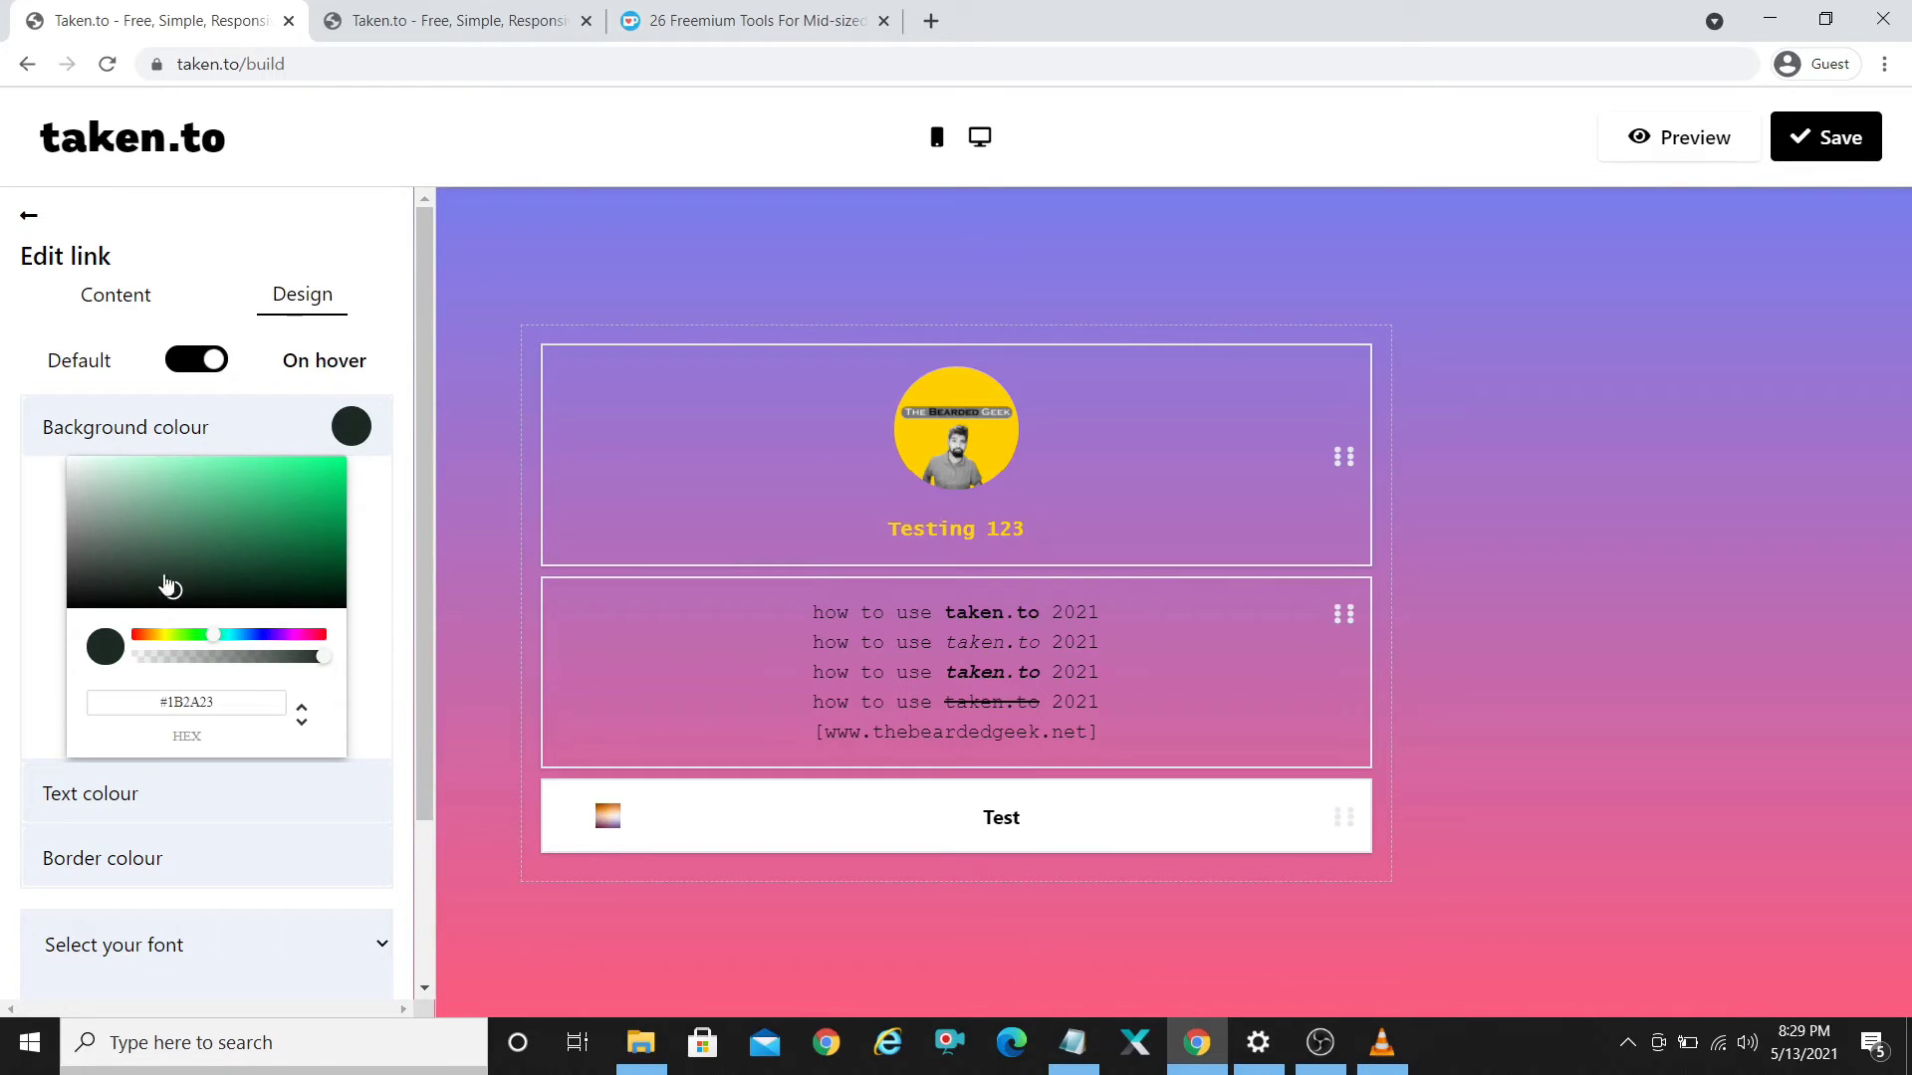
click(211, 559)
click(294, 480)
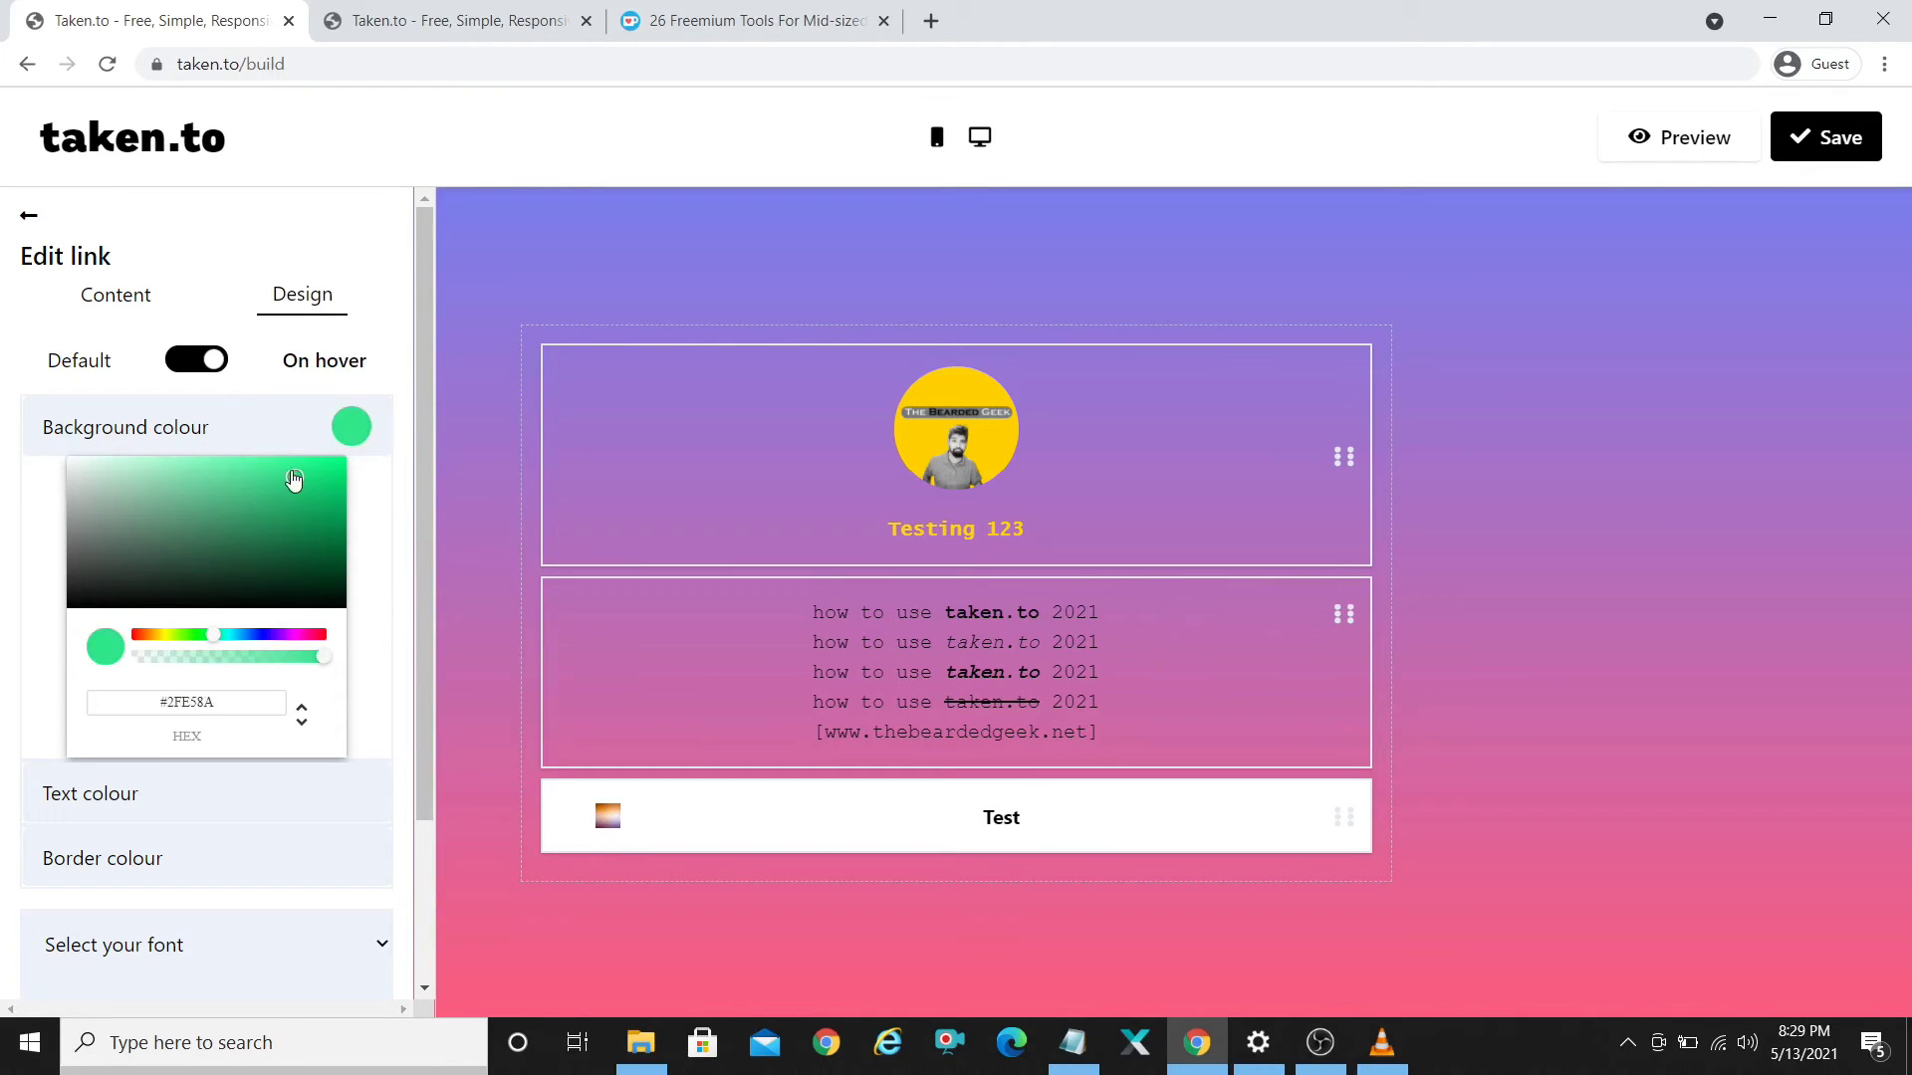
drag(294, 480, 295, 478)
click(356, 438)
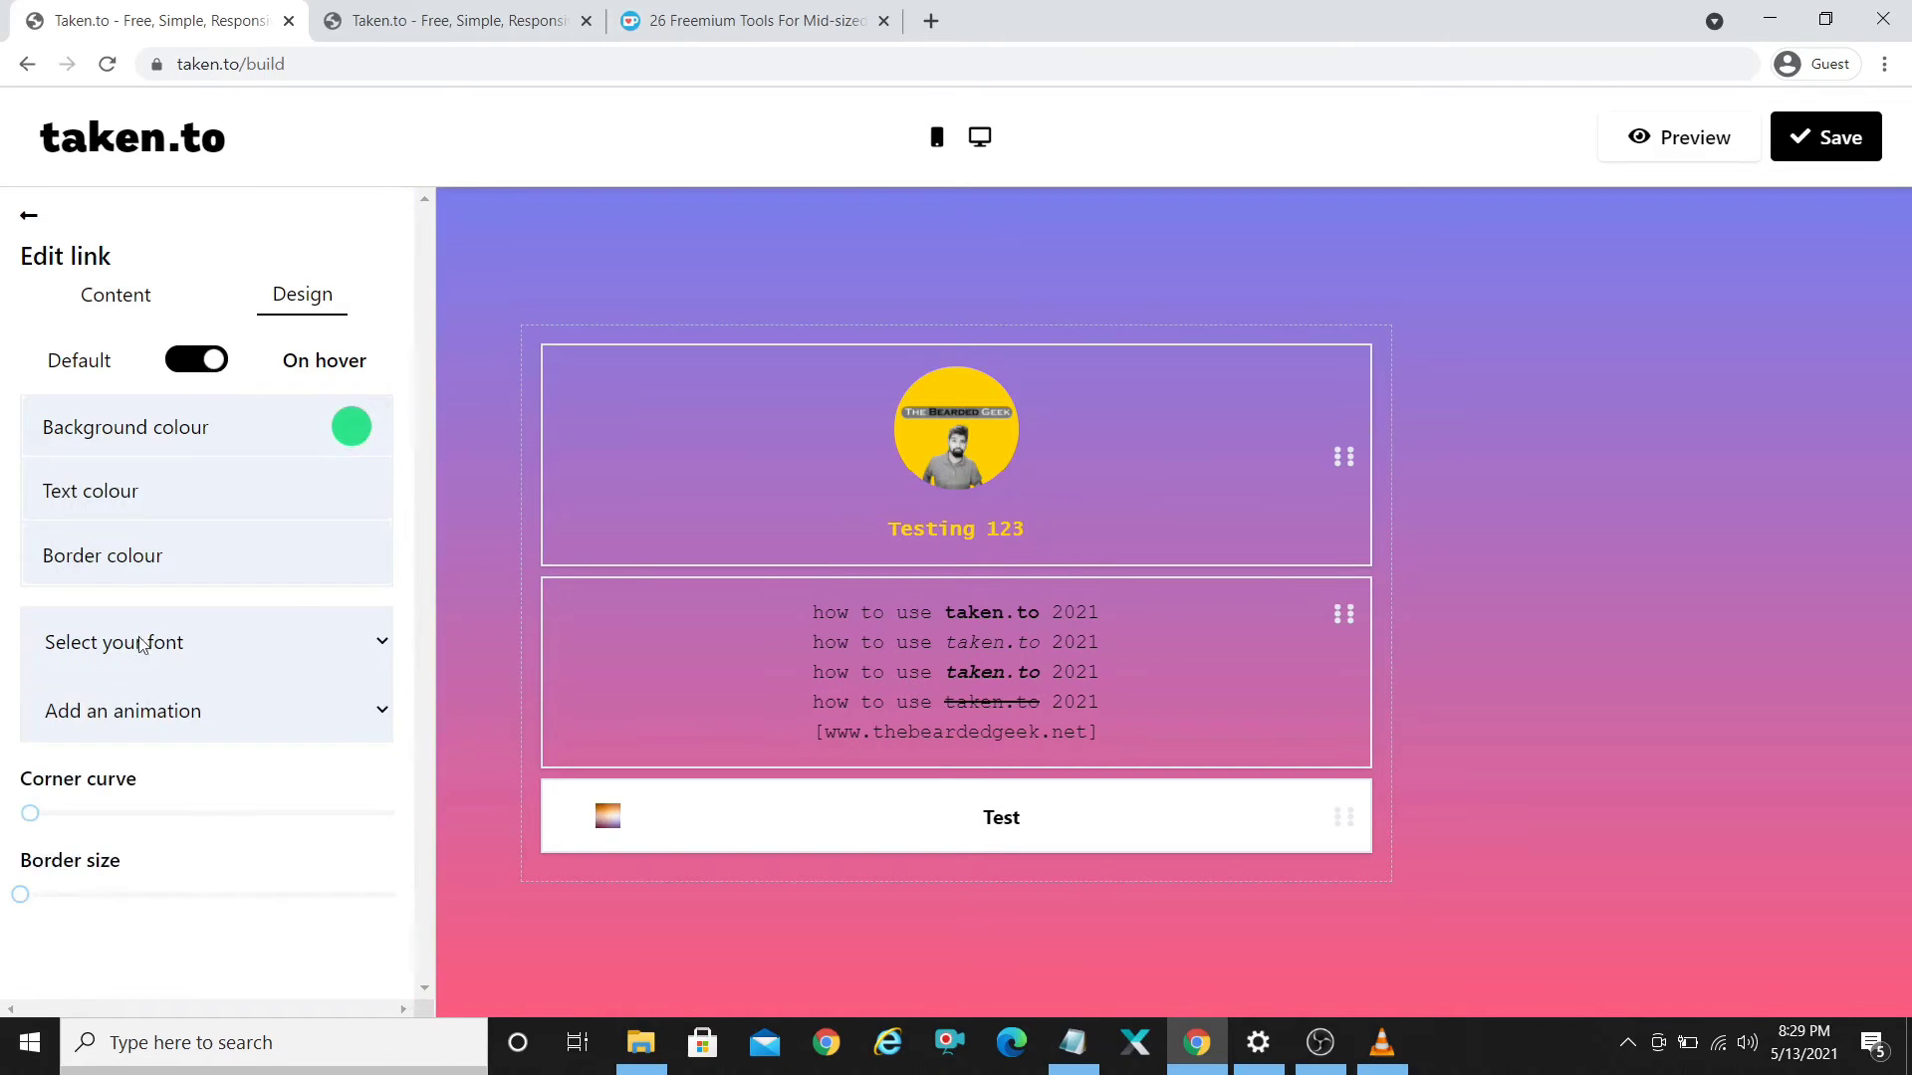
Step: Set the Test link card's on-hover text colour to dark green #103522
click(149, 503)
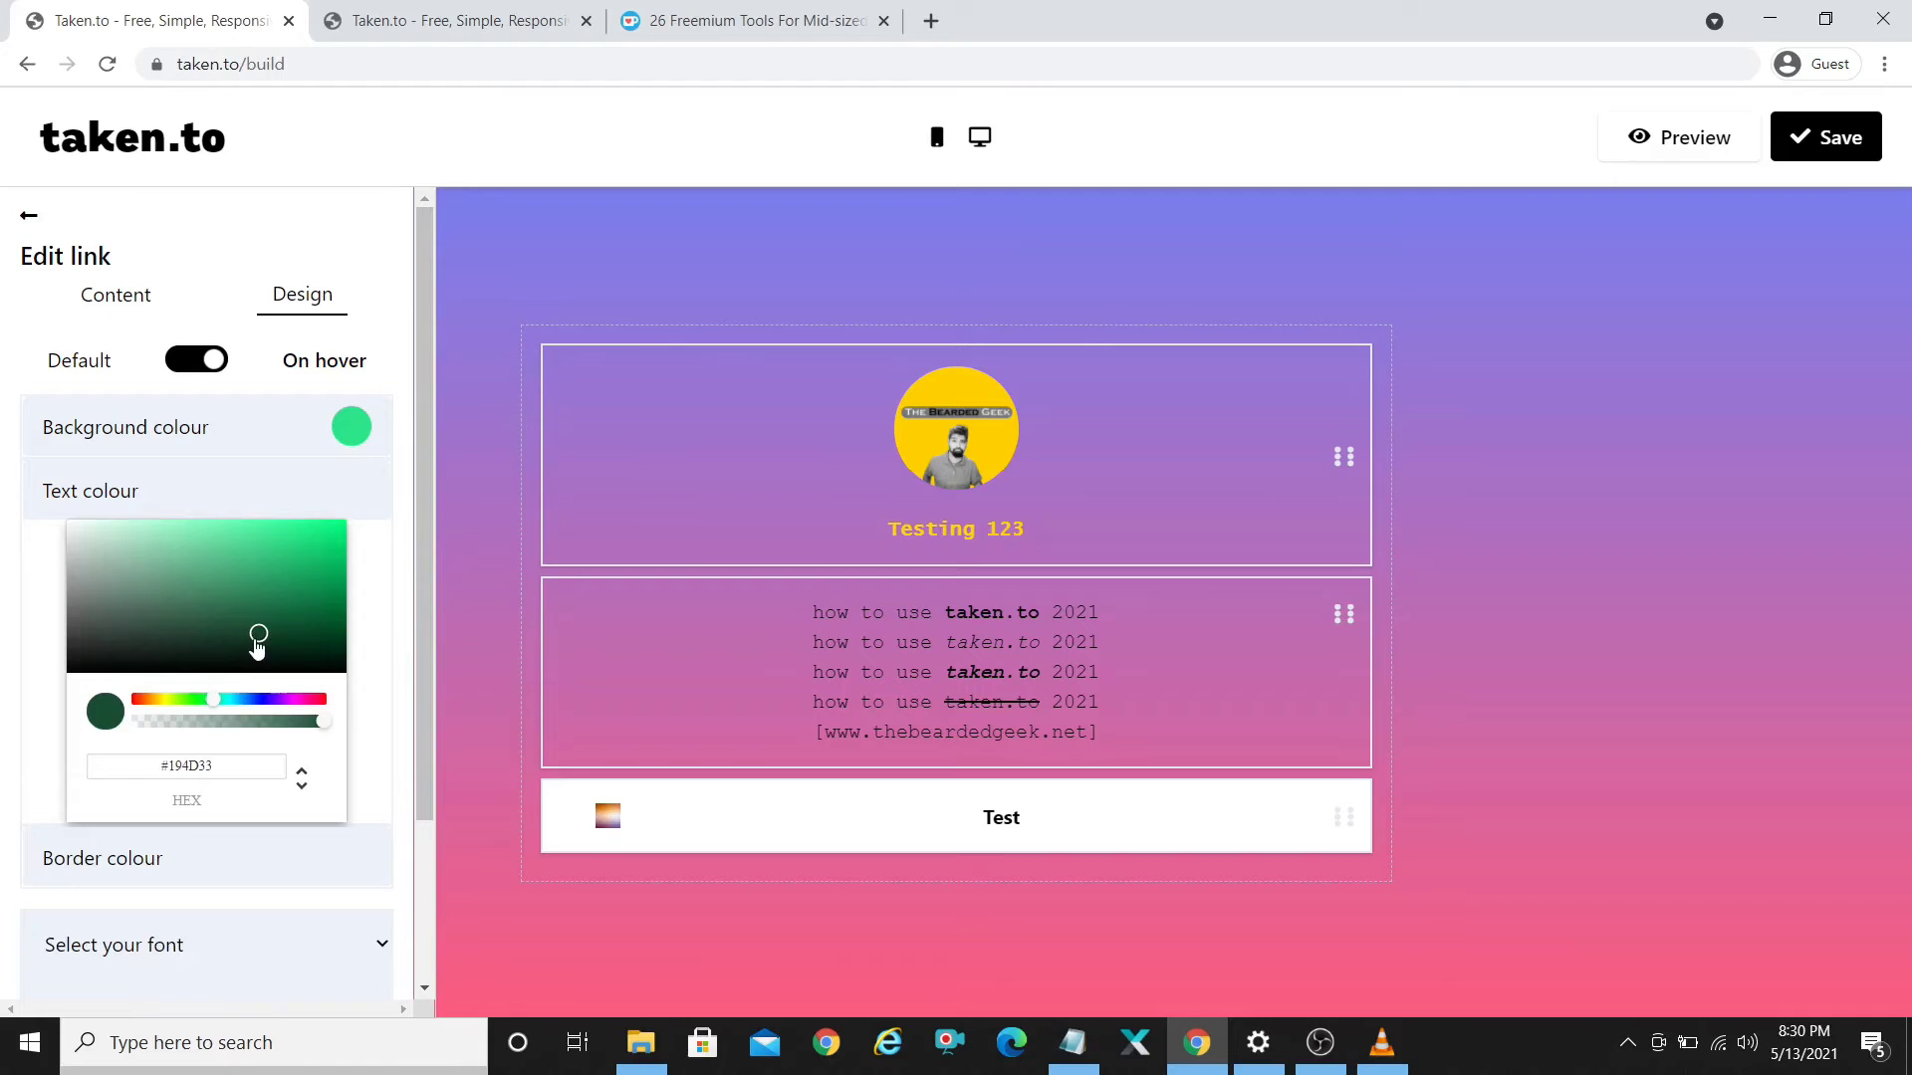
drag(257, 643, 268, 647)
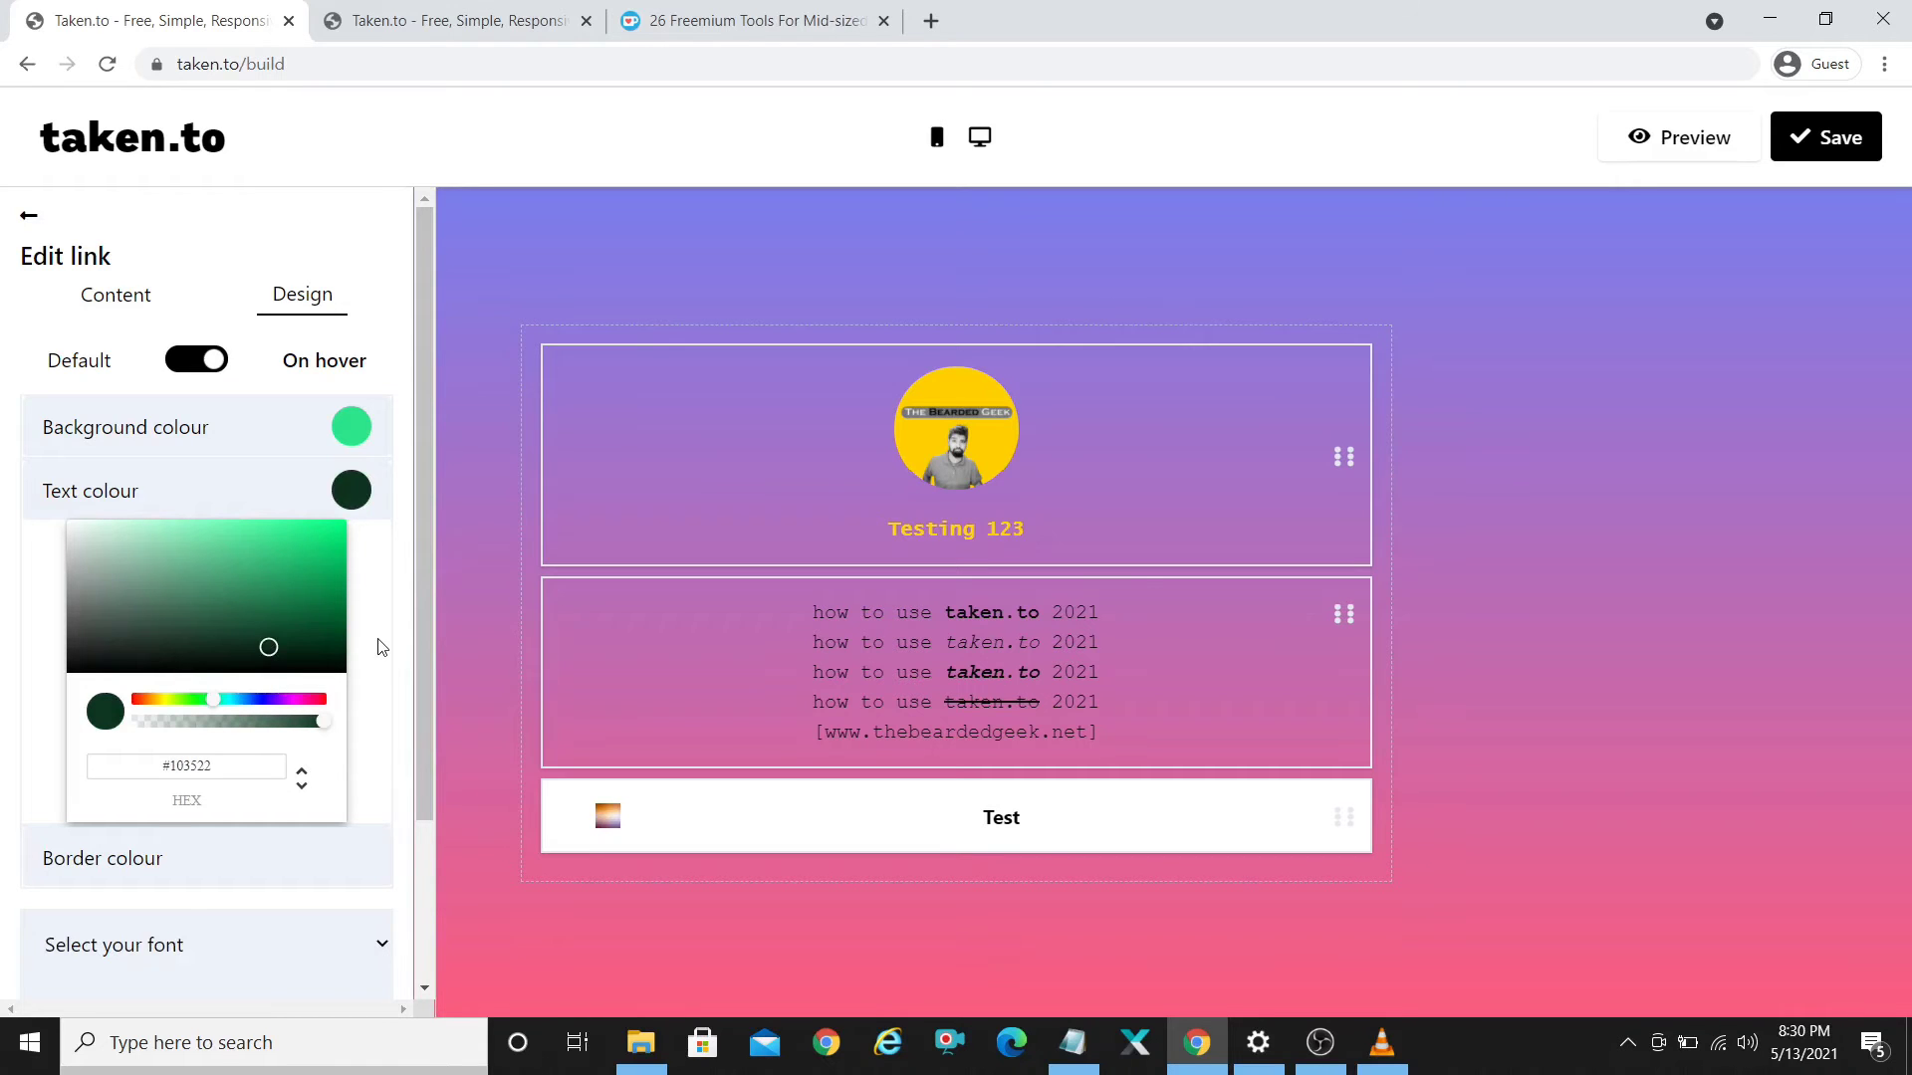
click(349, 492)
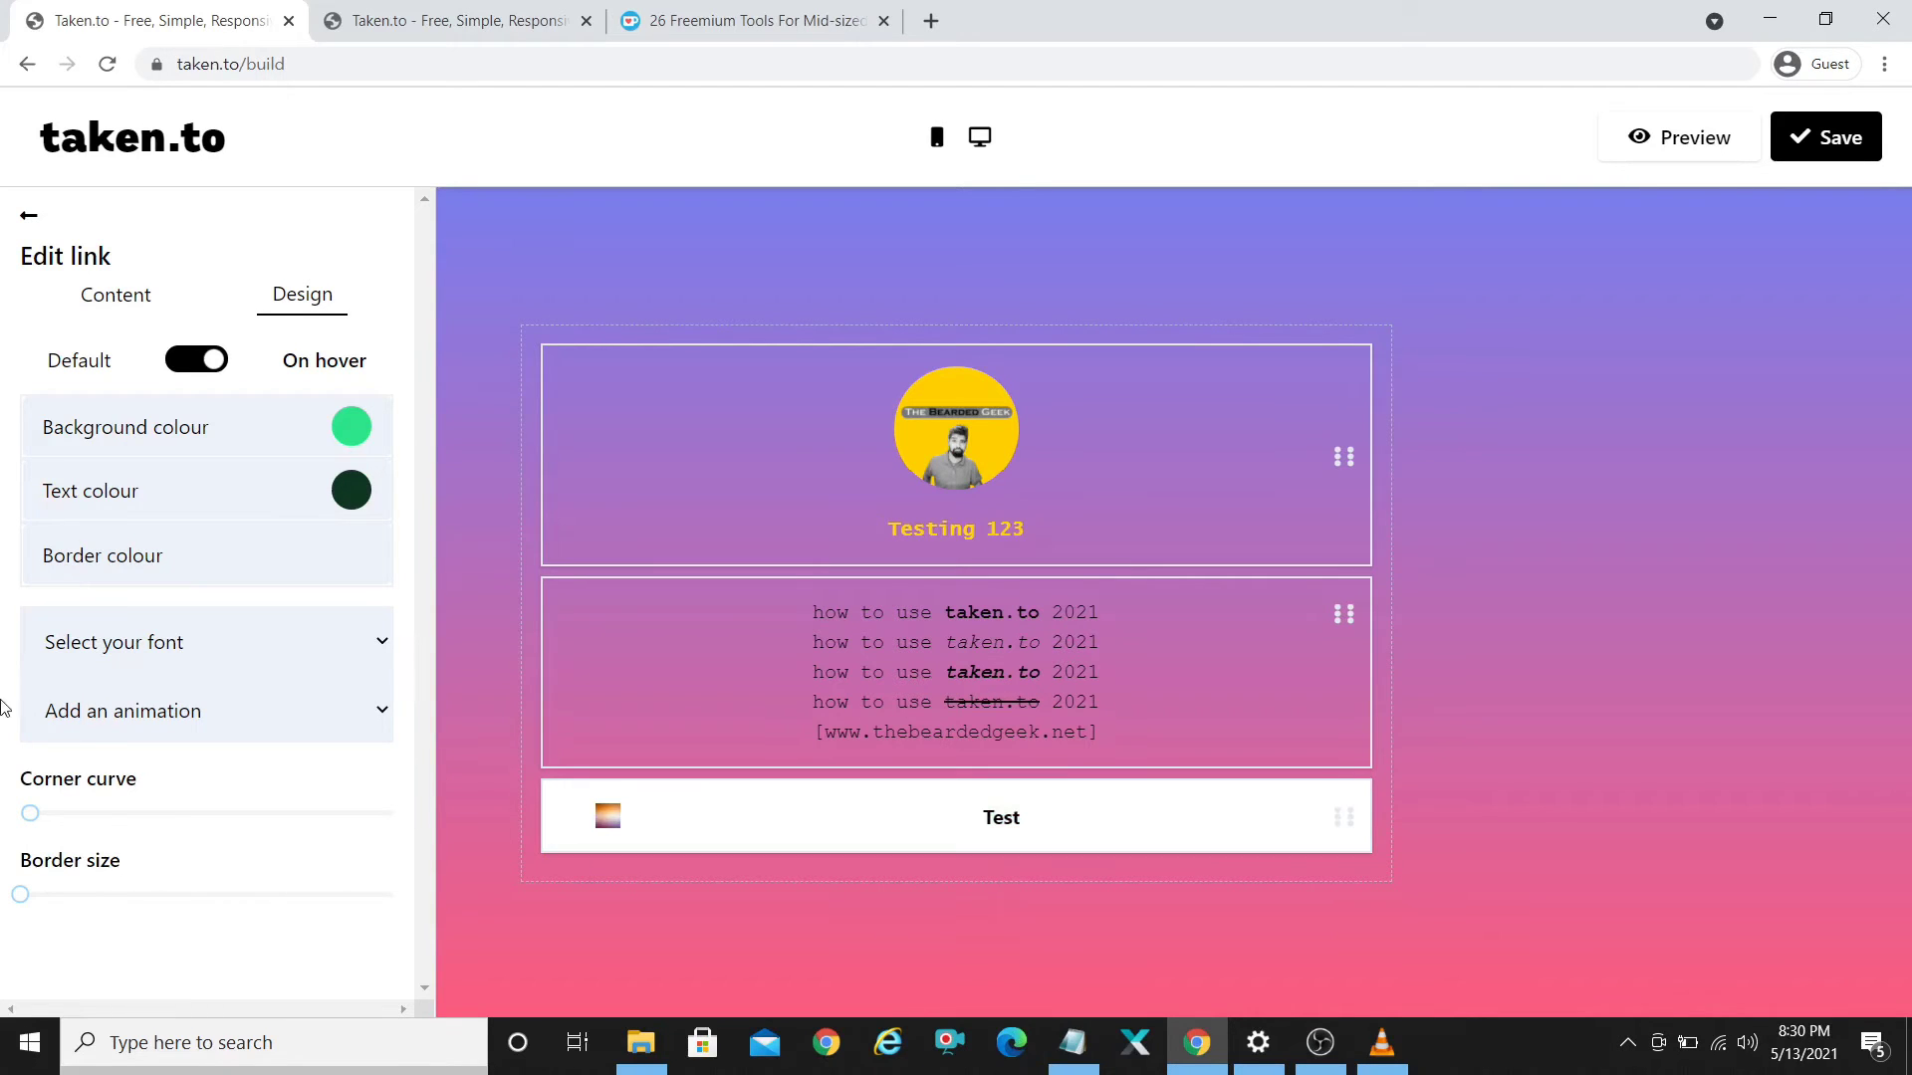
Step: Set the Test link card's on-hover font to Lucida Console and its animation to Bounce
click(376, 643)
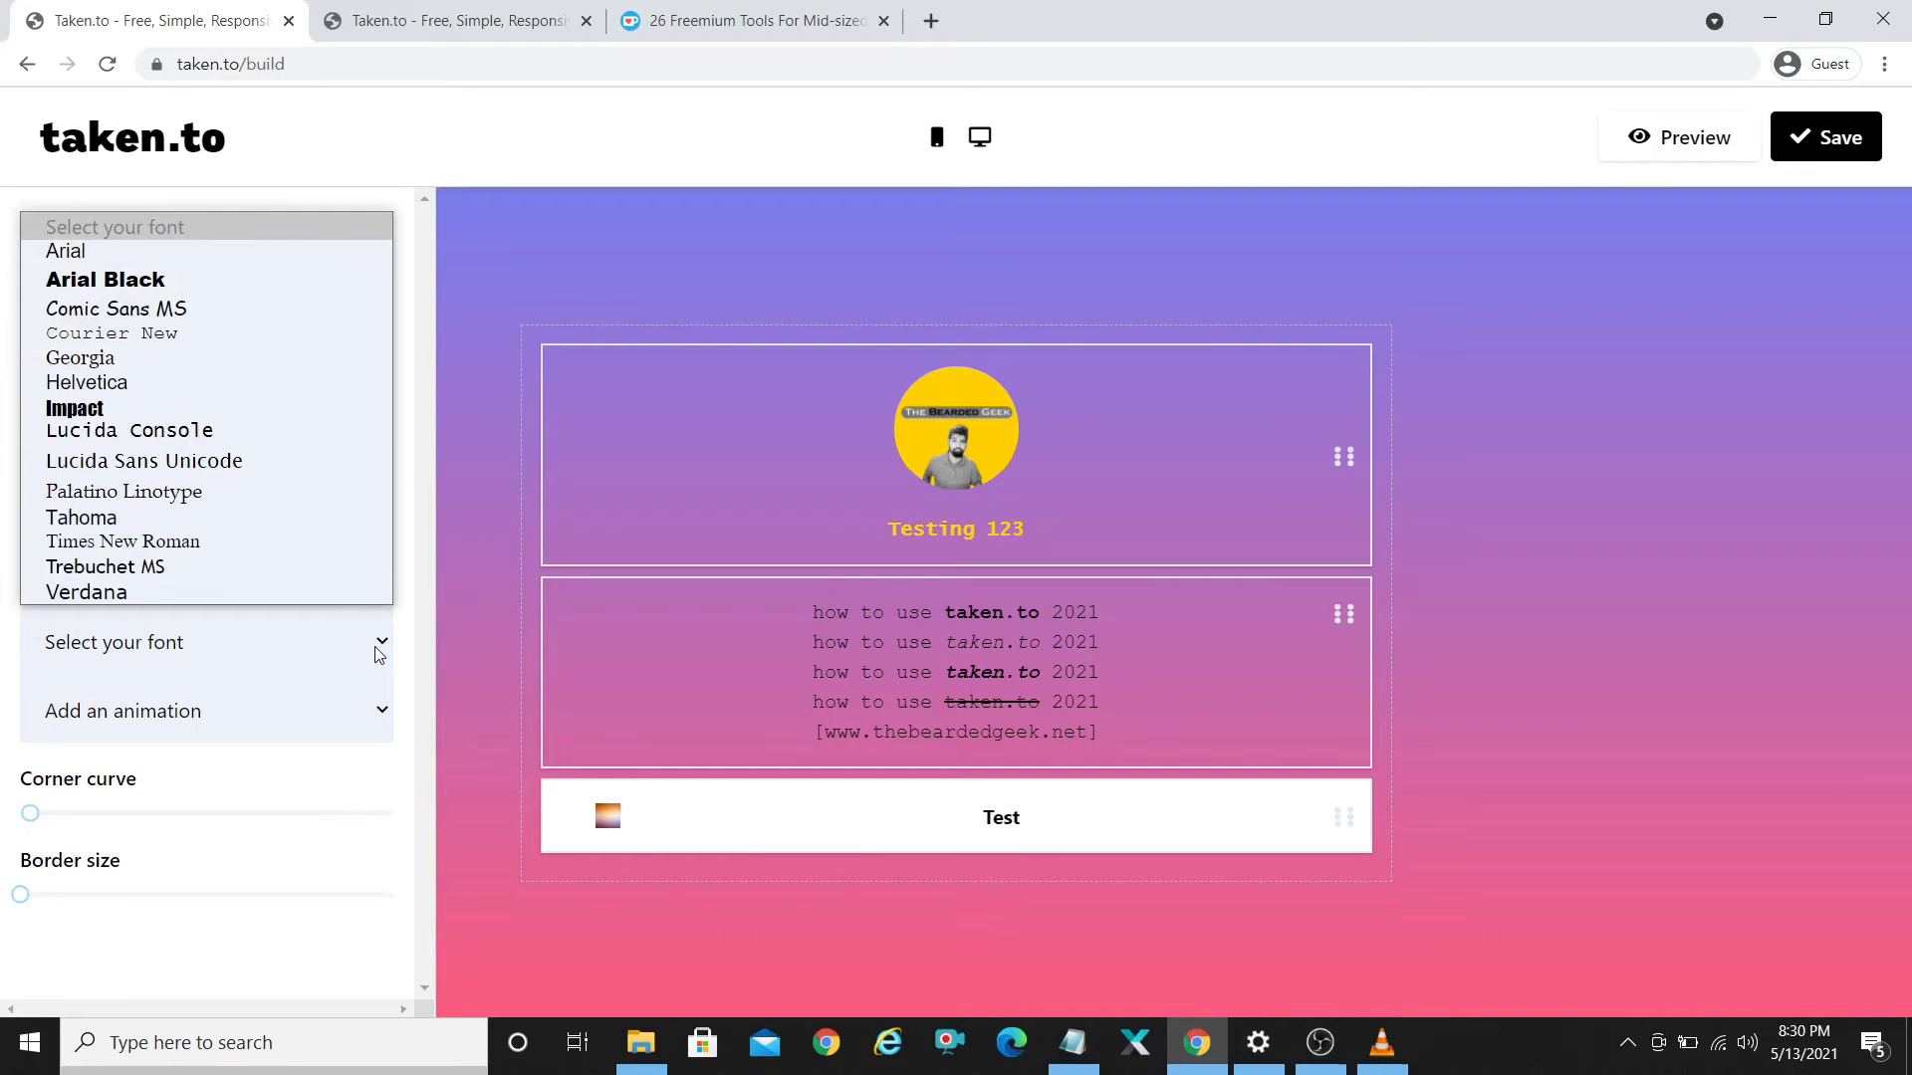
click(112, 431)
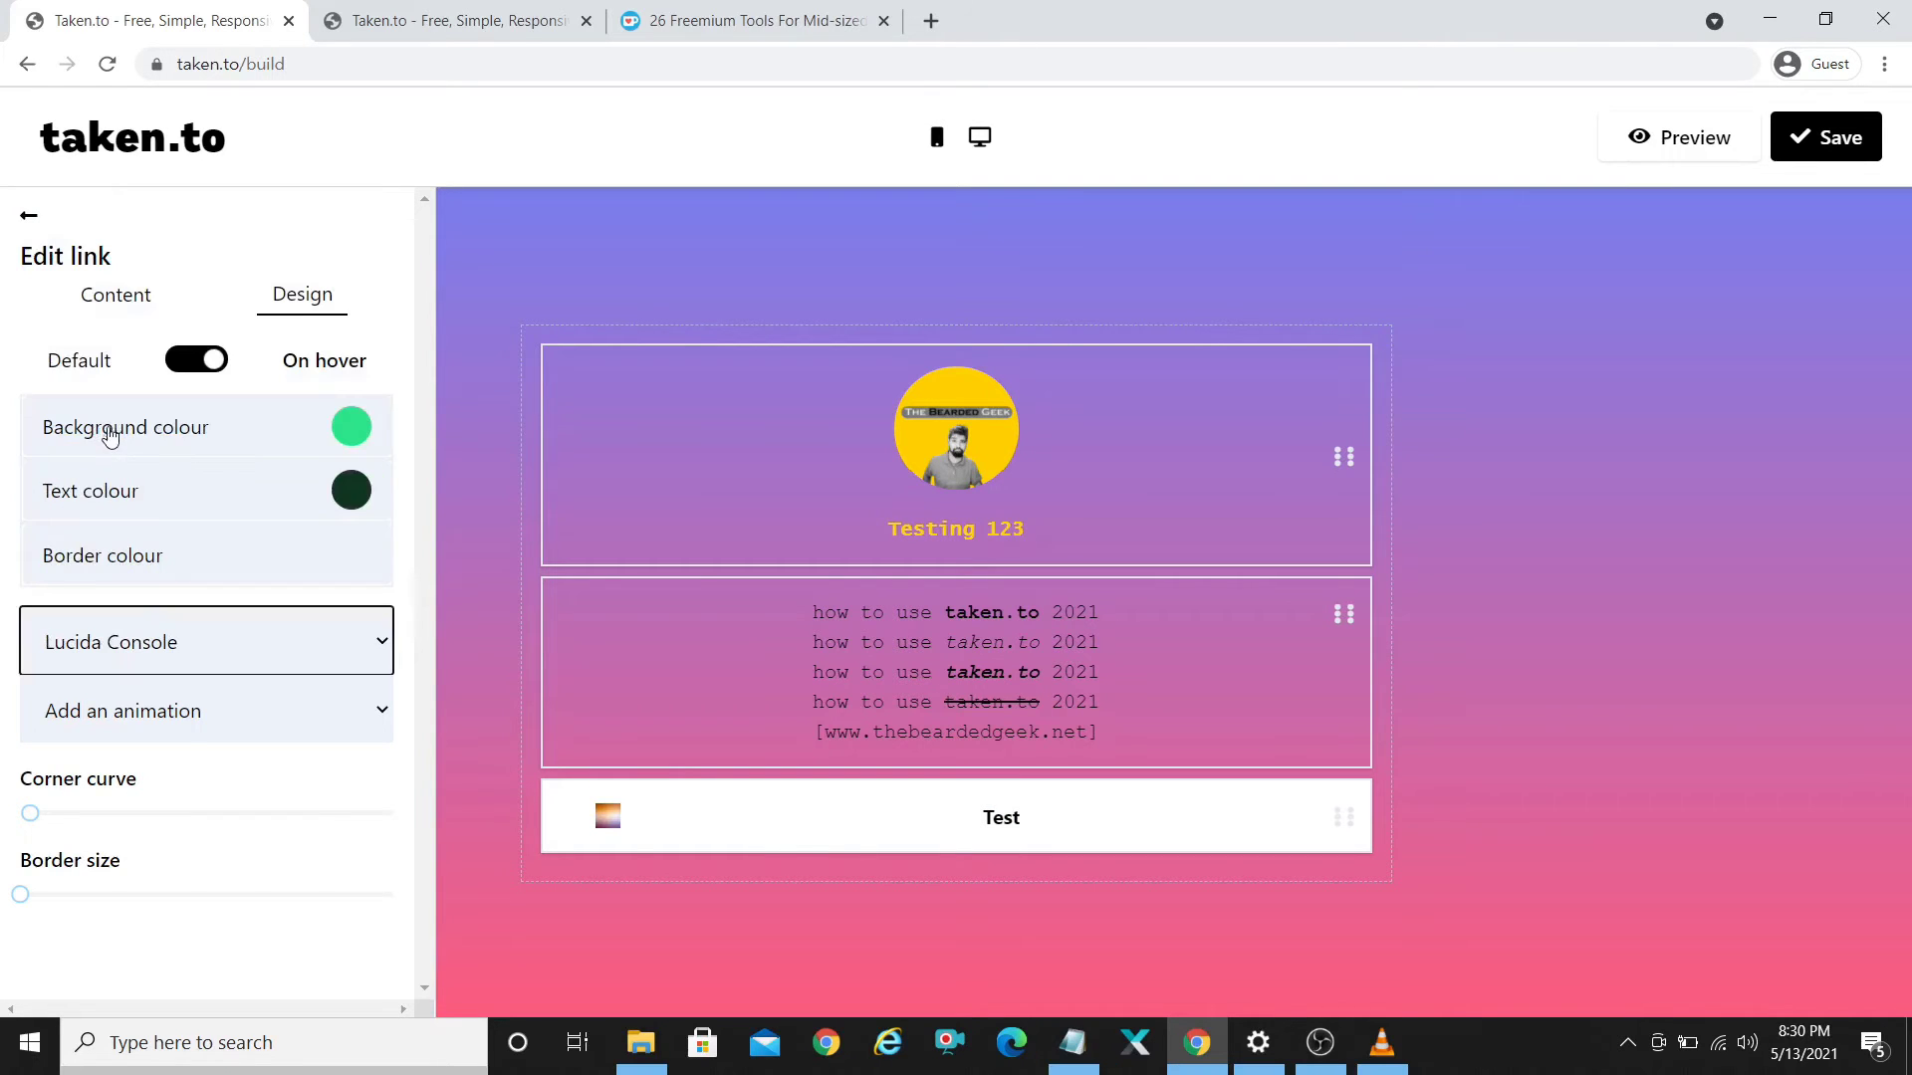
click(193, 715)
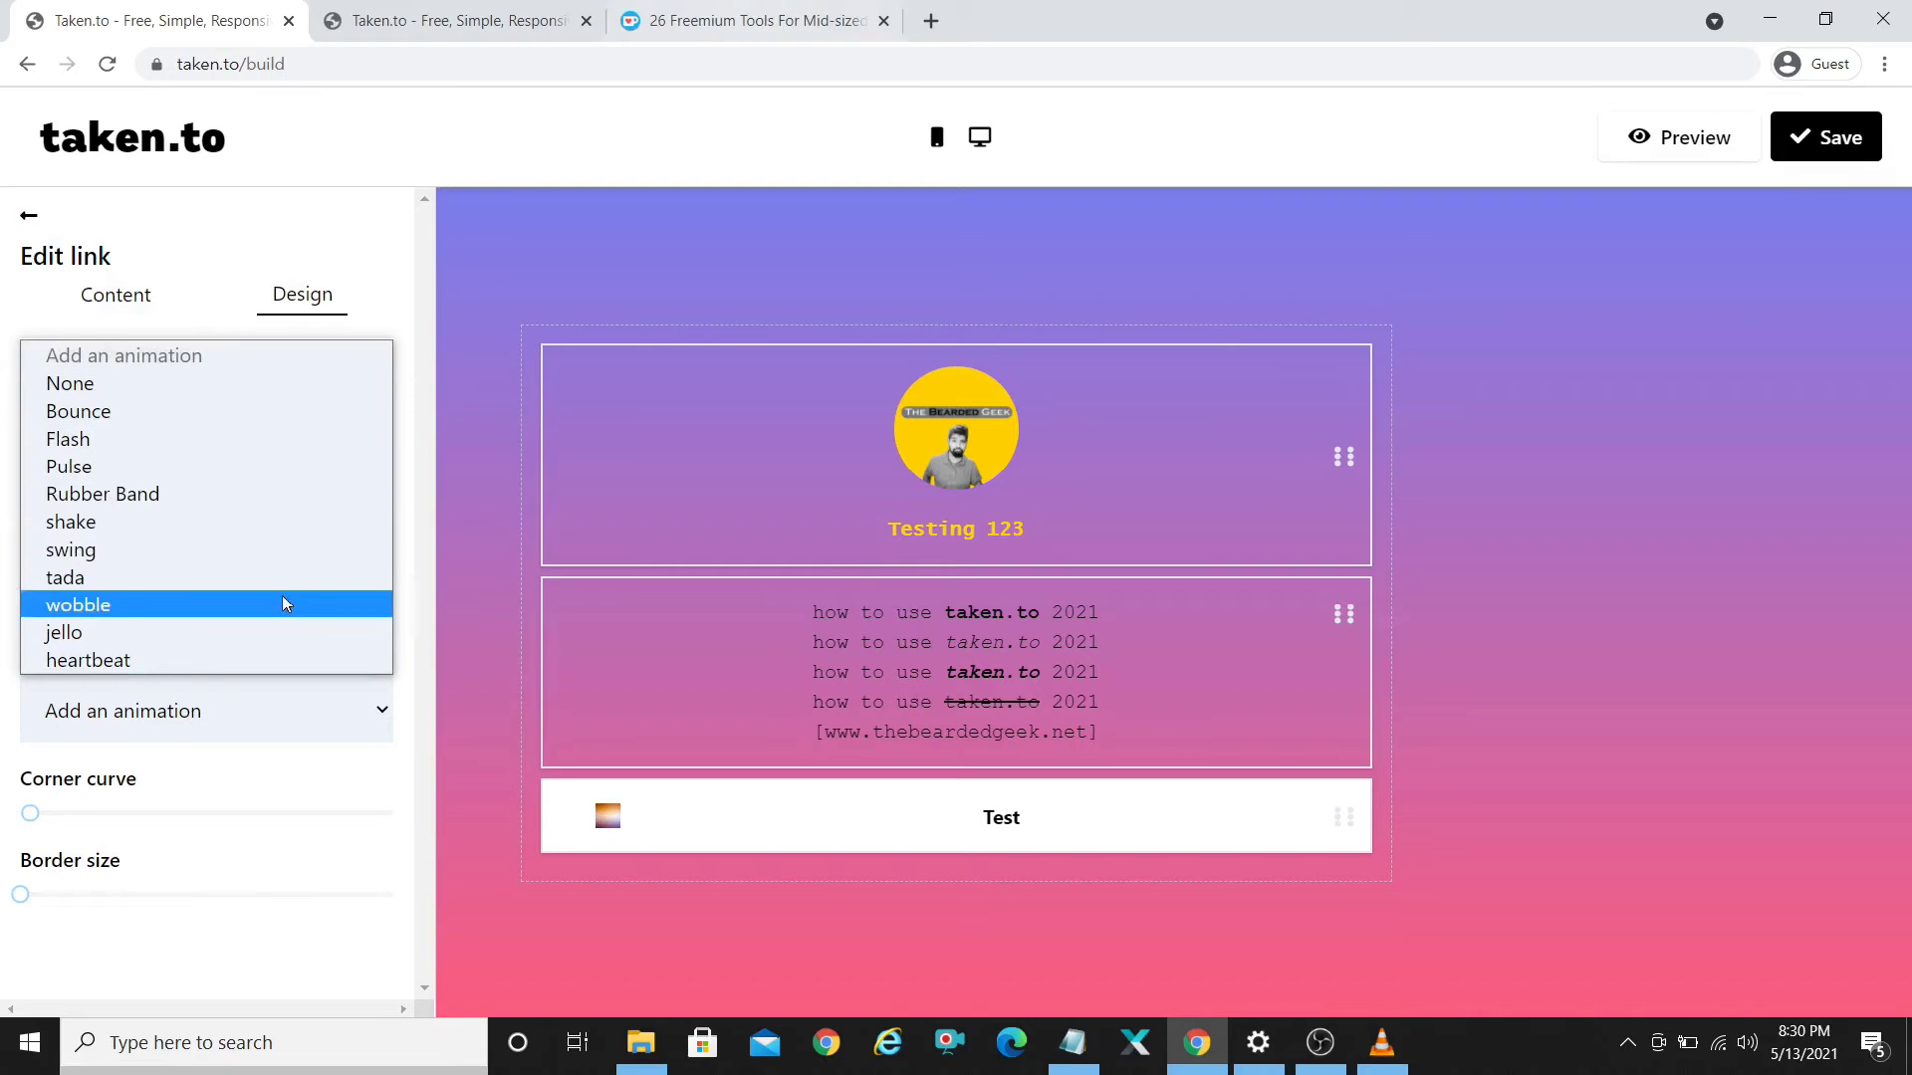
click(225, 415)
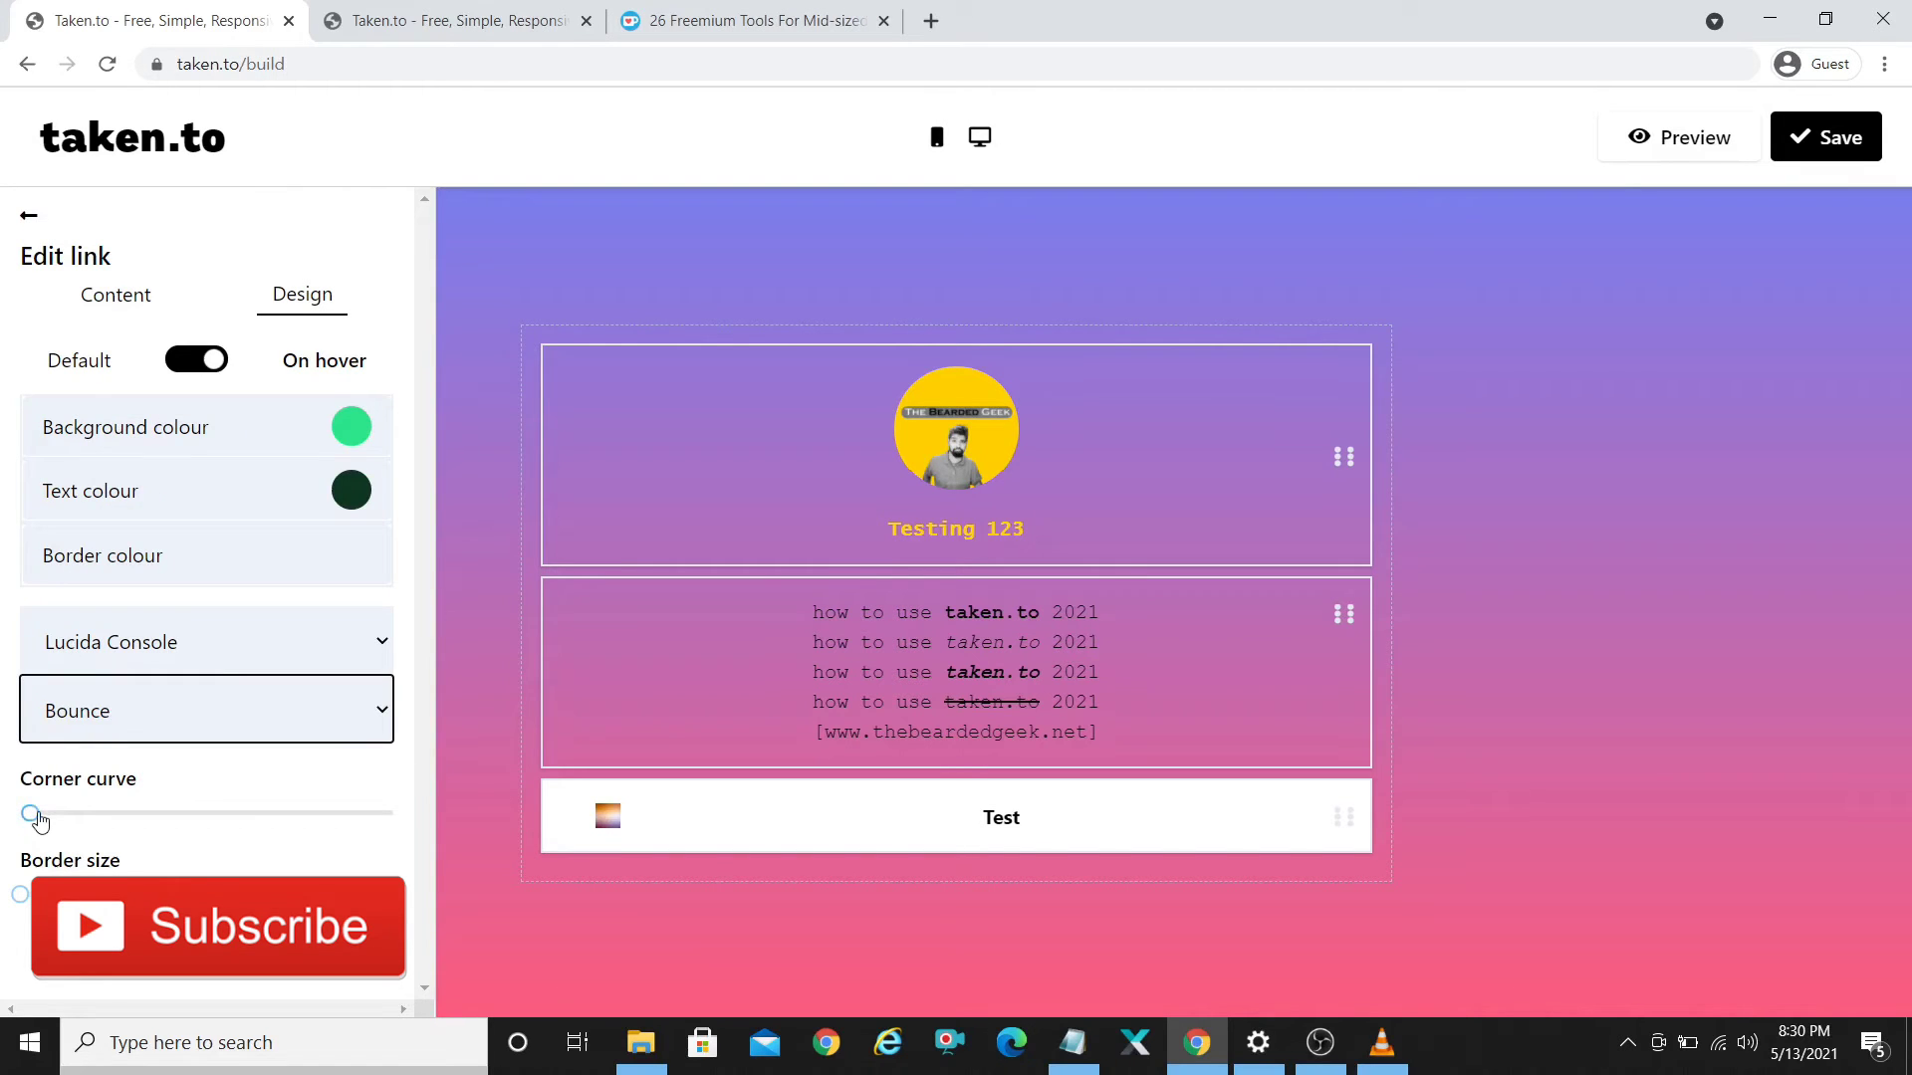
drag(35, 818, 8, 936)
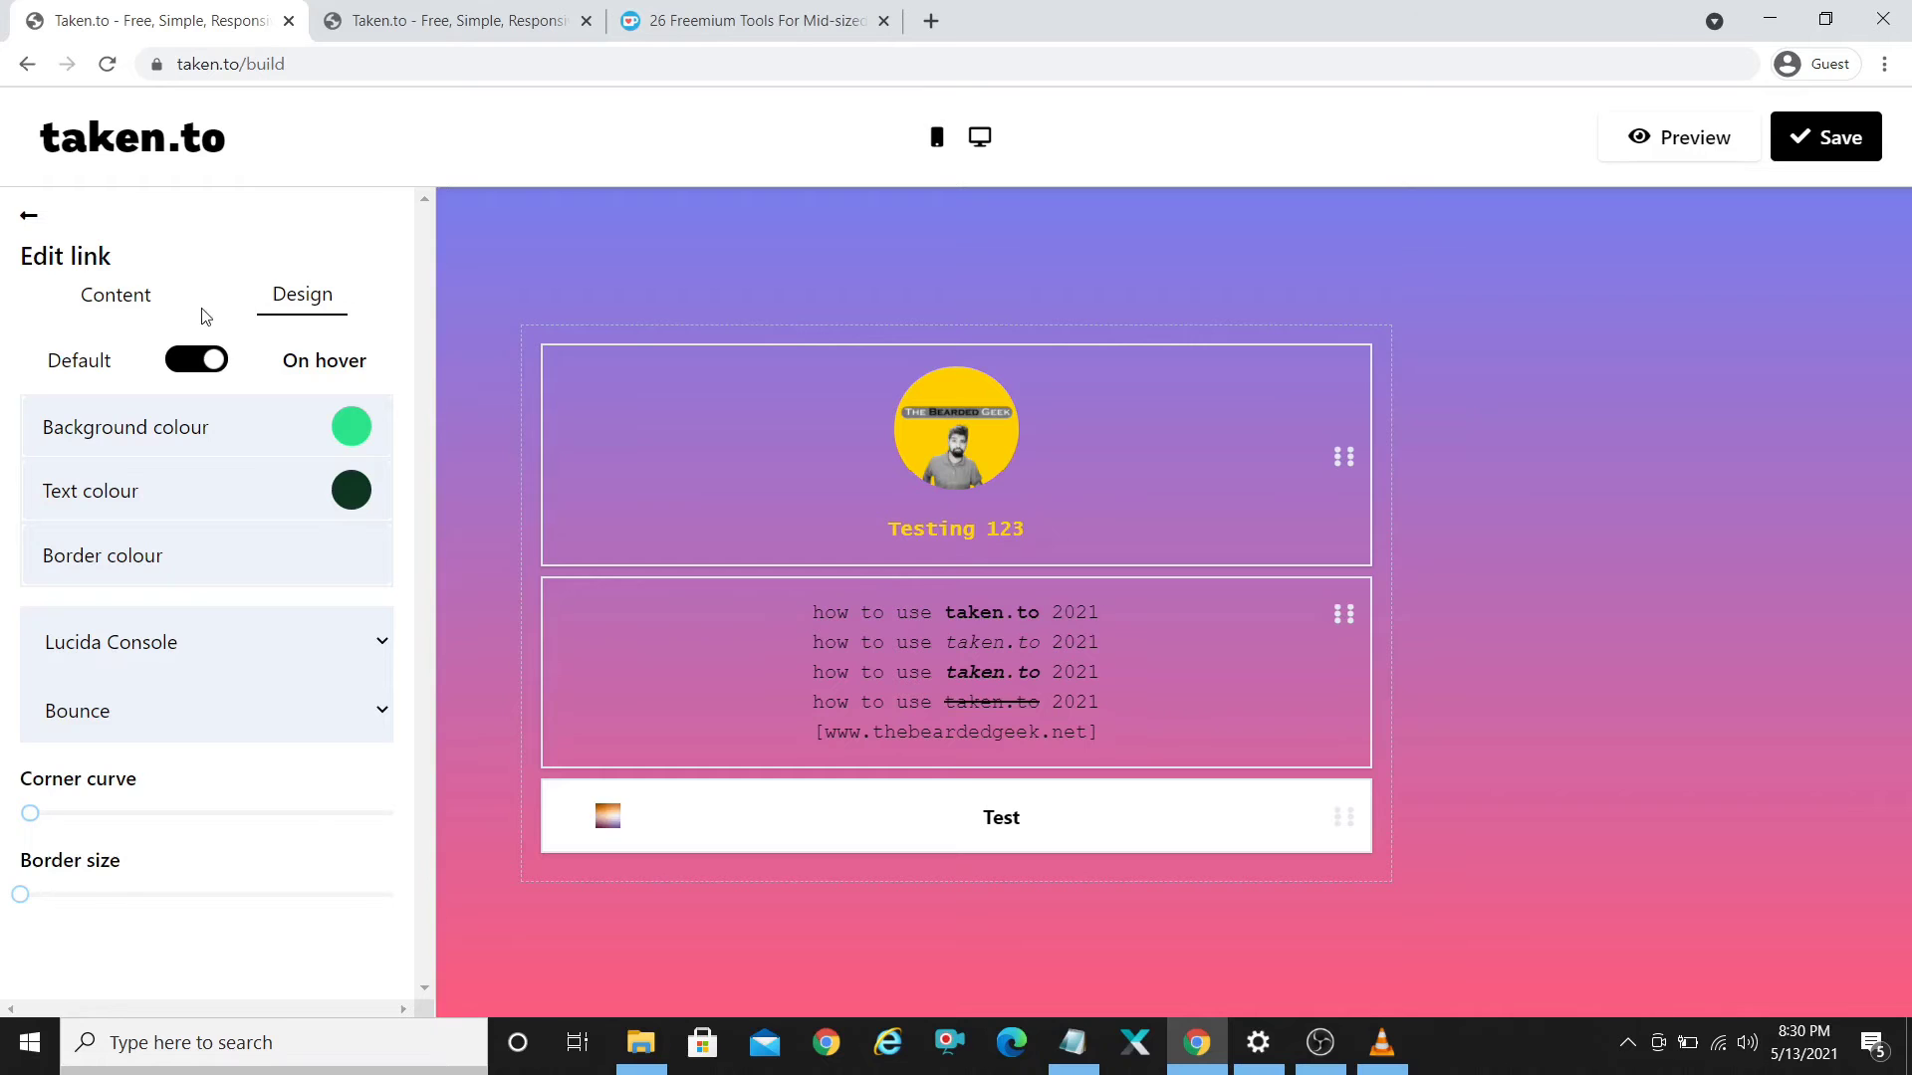
Step: Leave the link editor, reopen the Test link card from the page, and duplicate it
click(26, 215)
scroll(416, 399, down, 4)
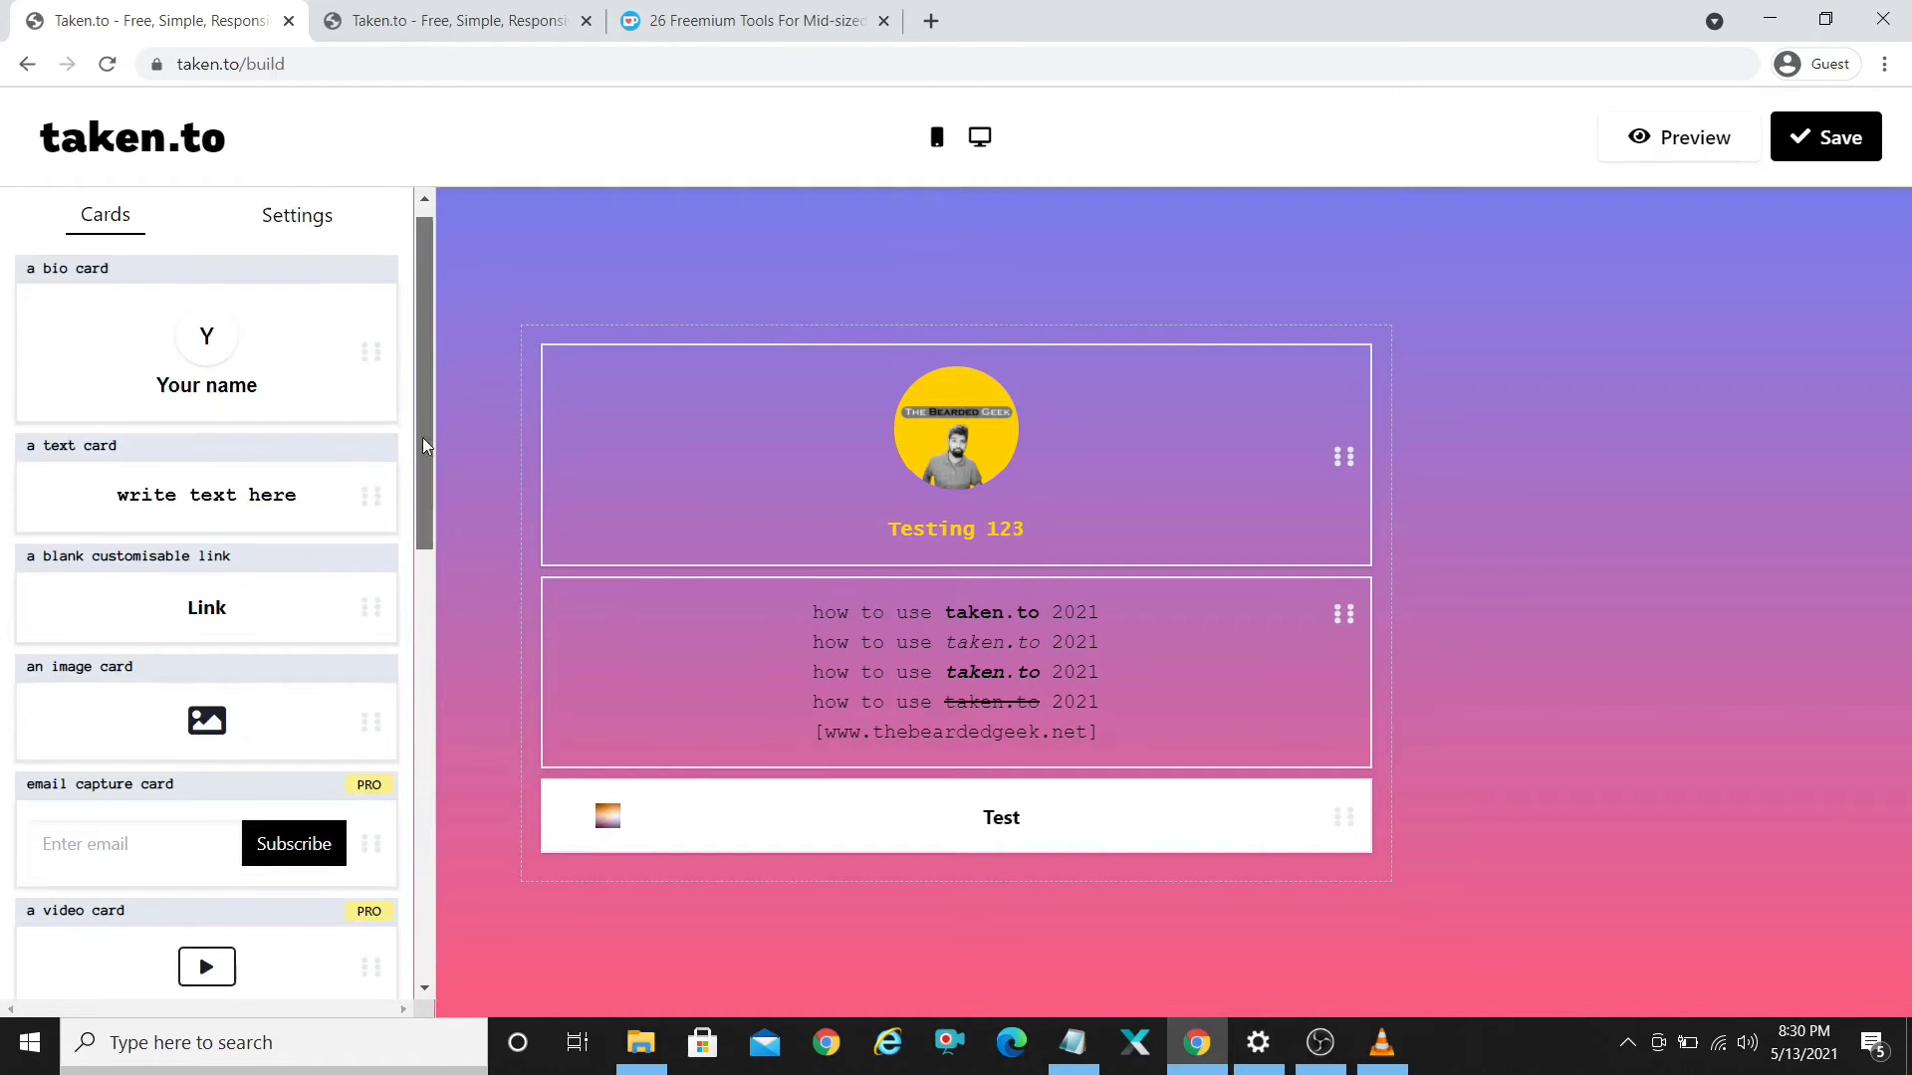
drag(428, 522, 432, 432)
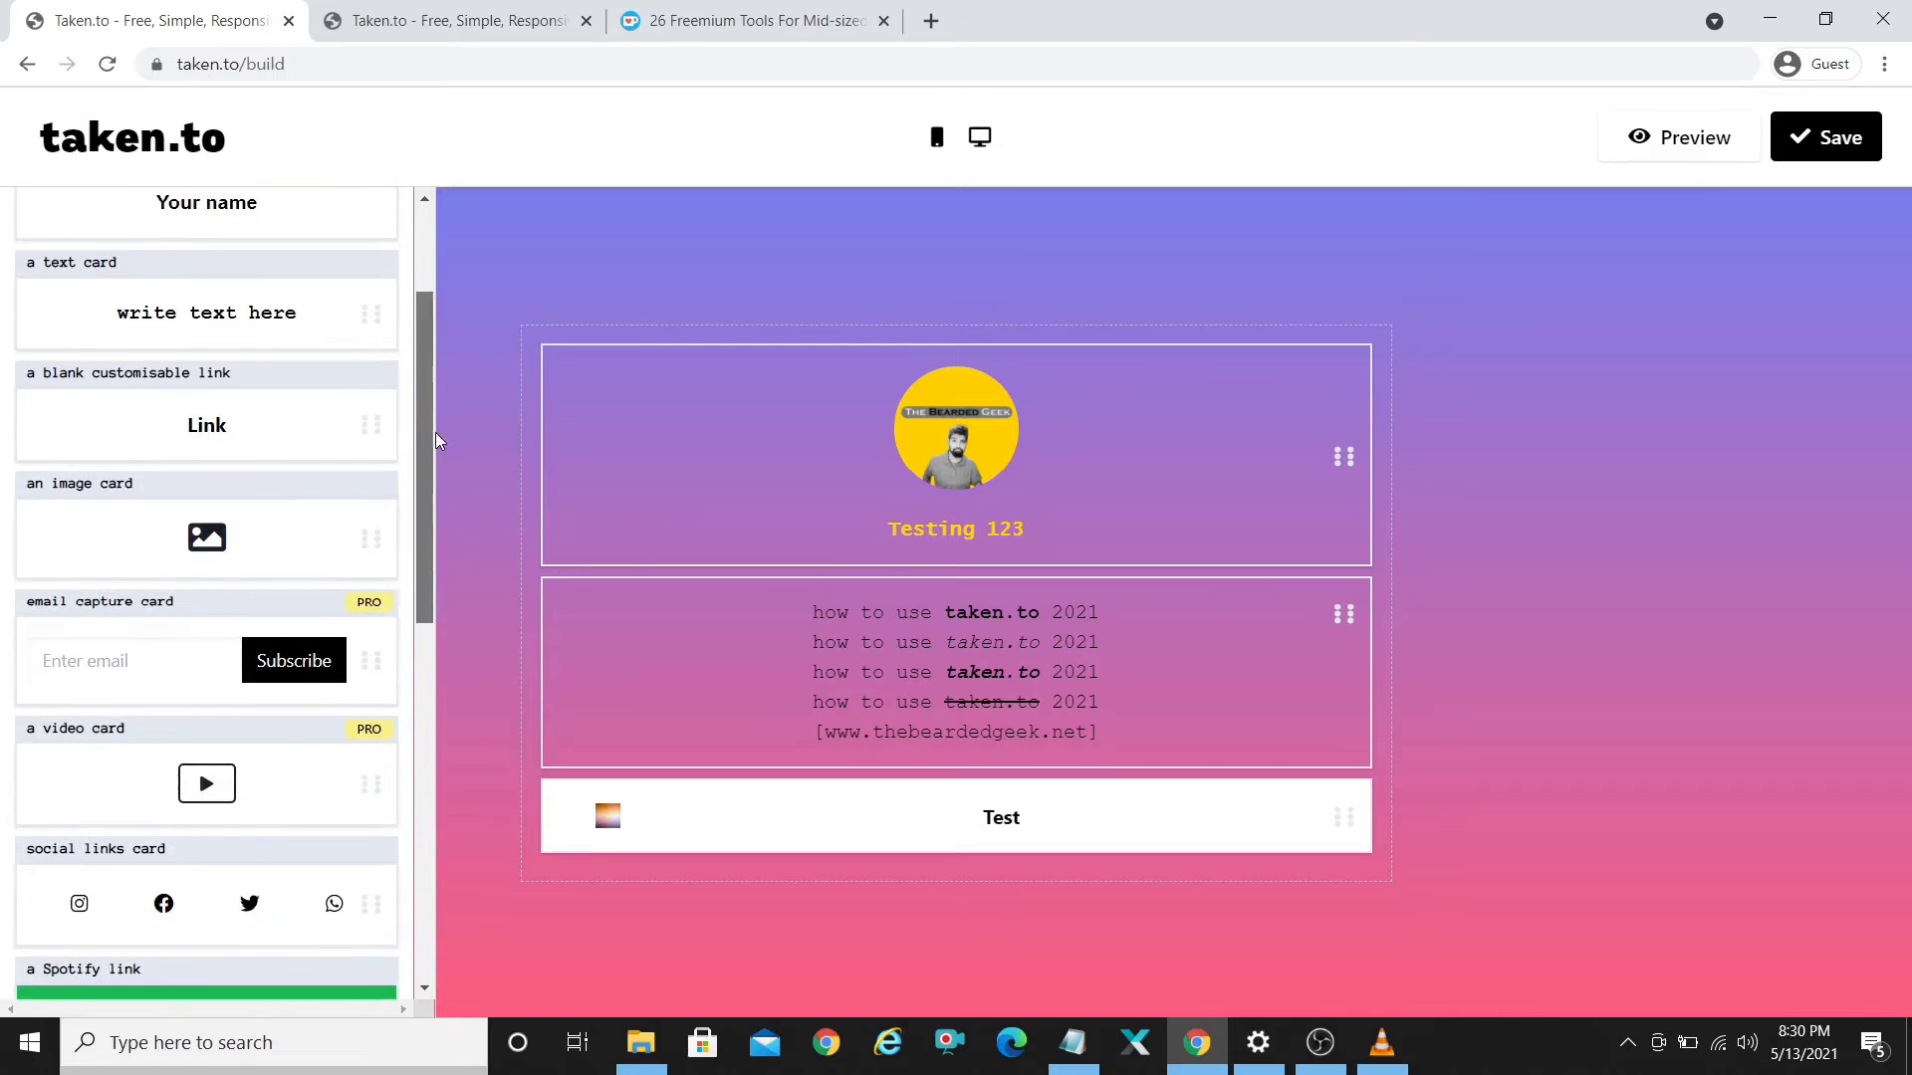
click(854, 819)
drag(862, 780, 862, 786)
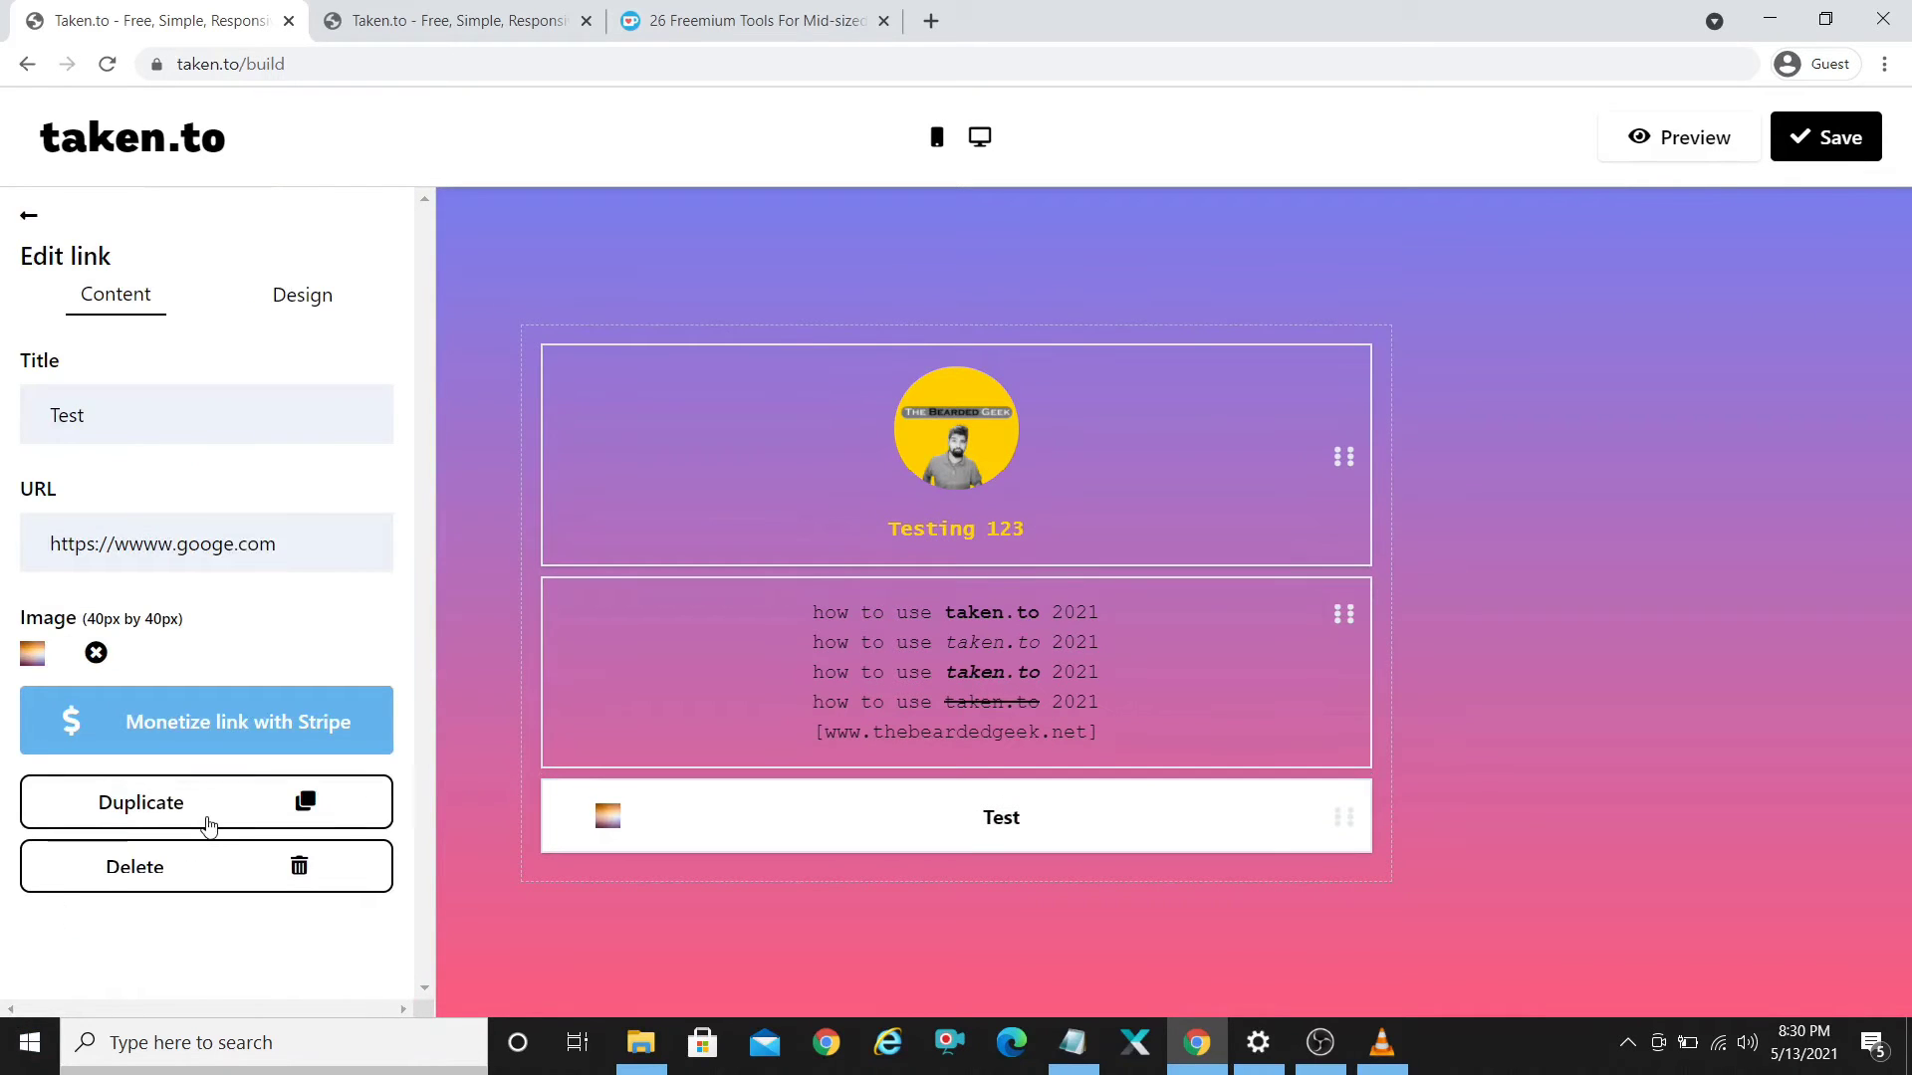
click(208, 824)
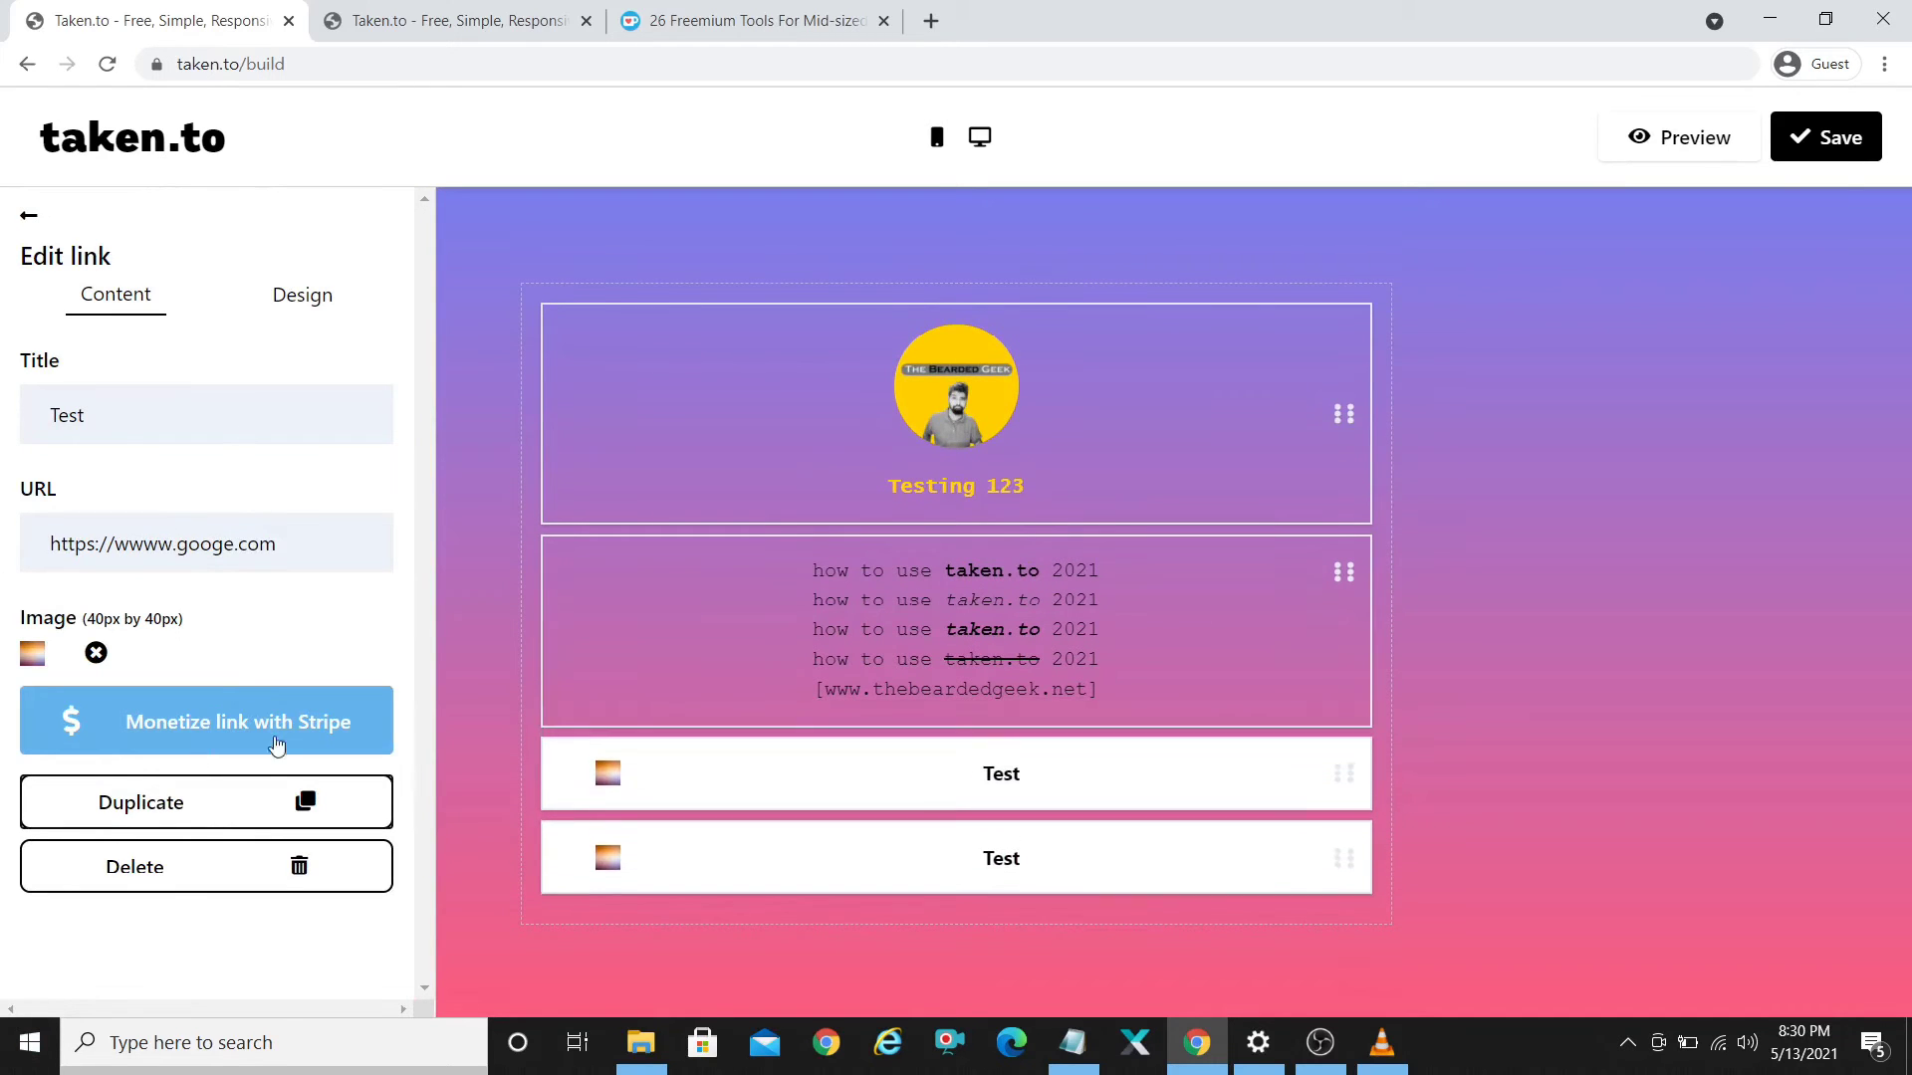
Step: Check the link's design and content settings, and delete the lower of the two Test link cards
click(294, 298)
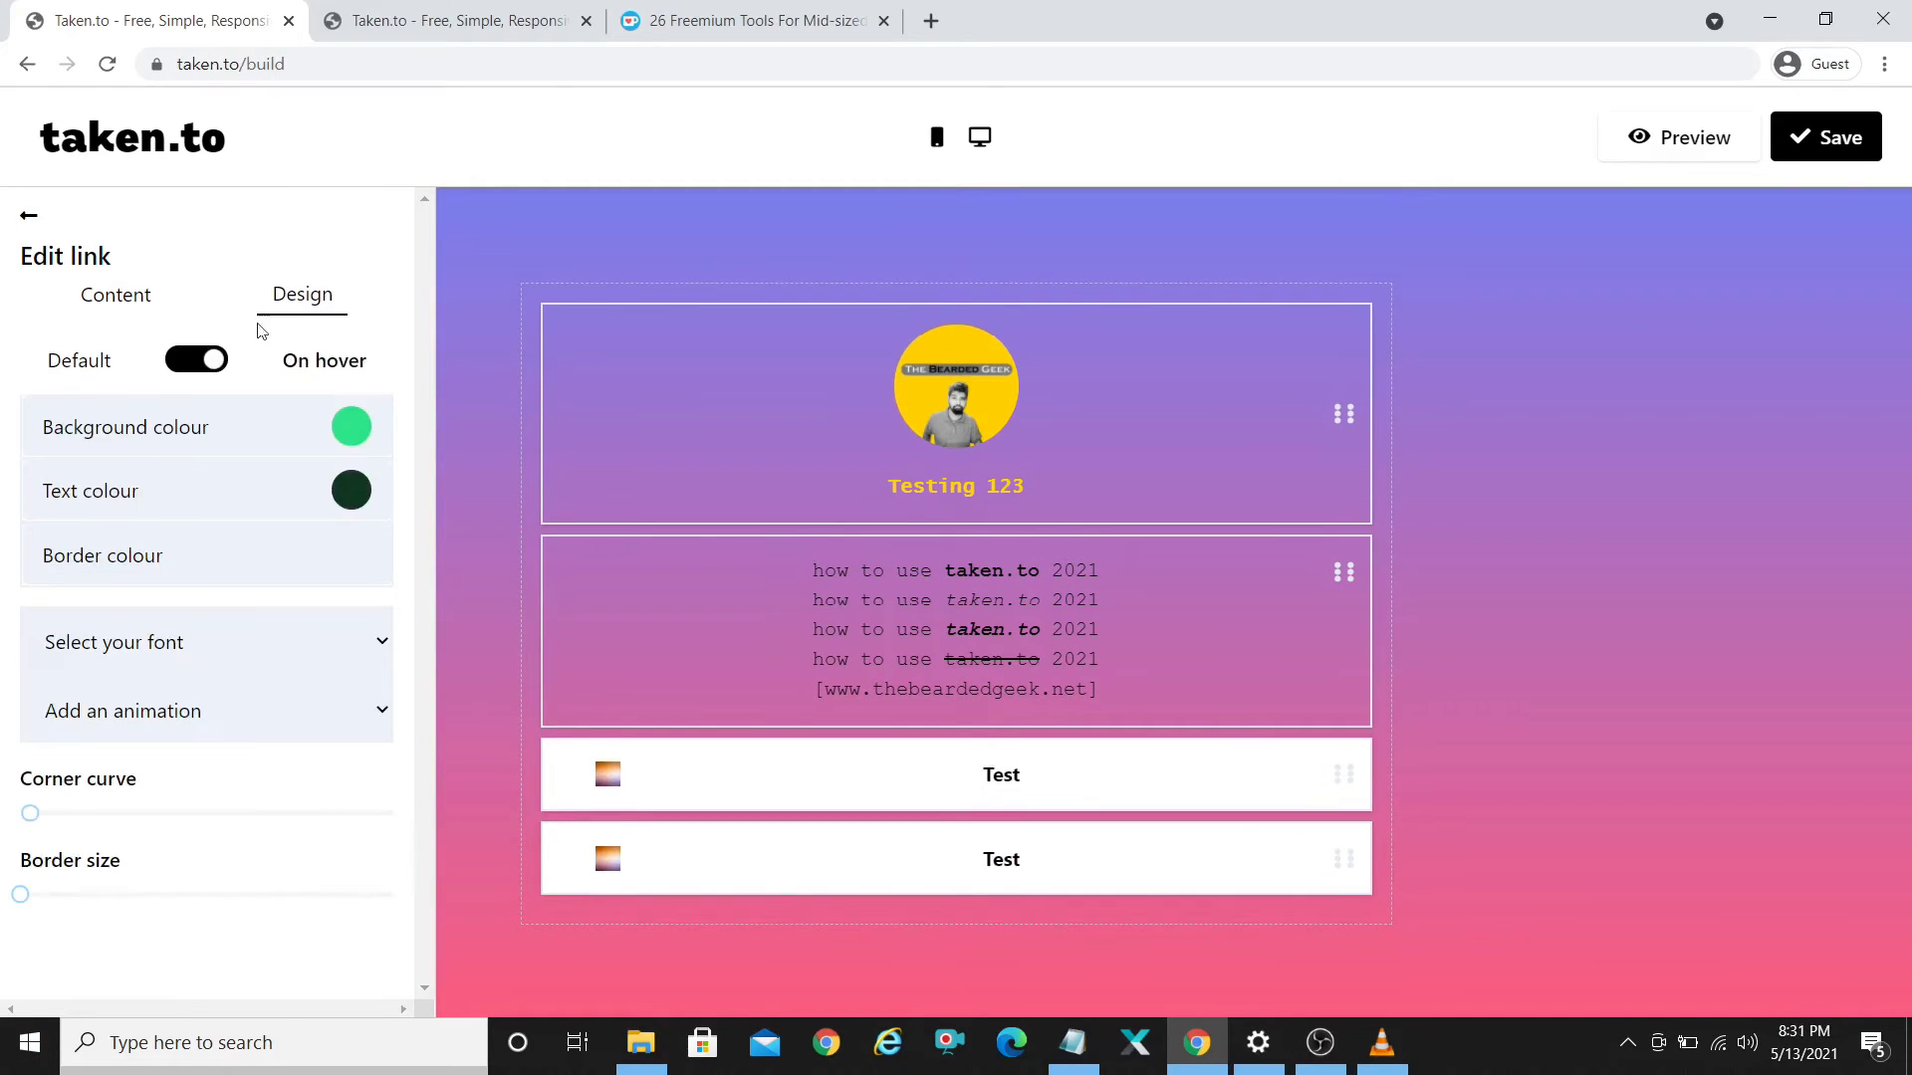
click(69, 289)
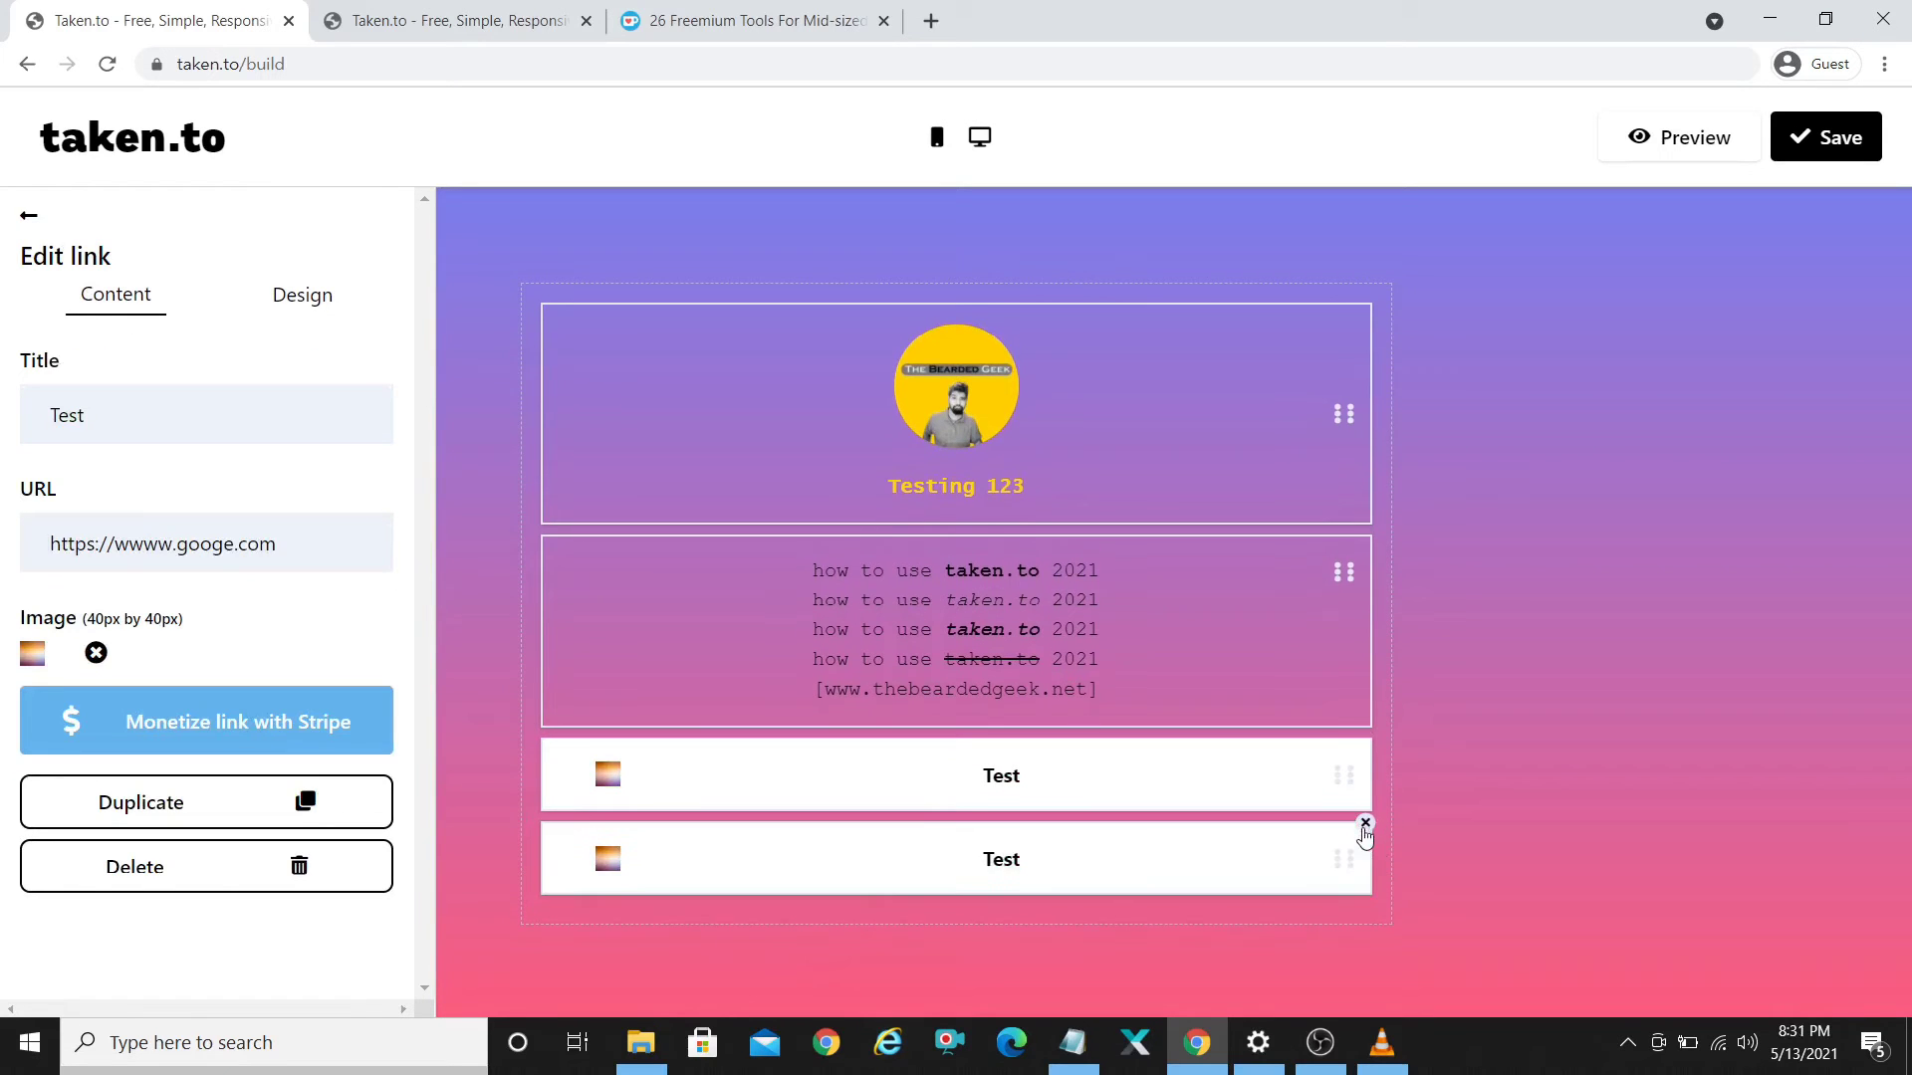
click(1364, 826)
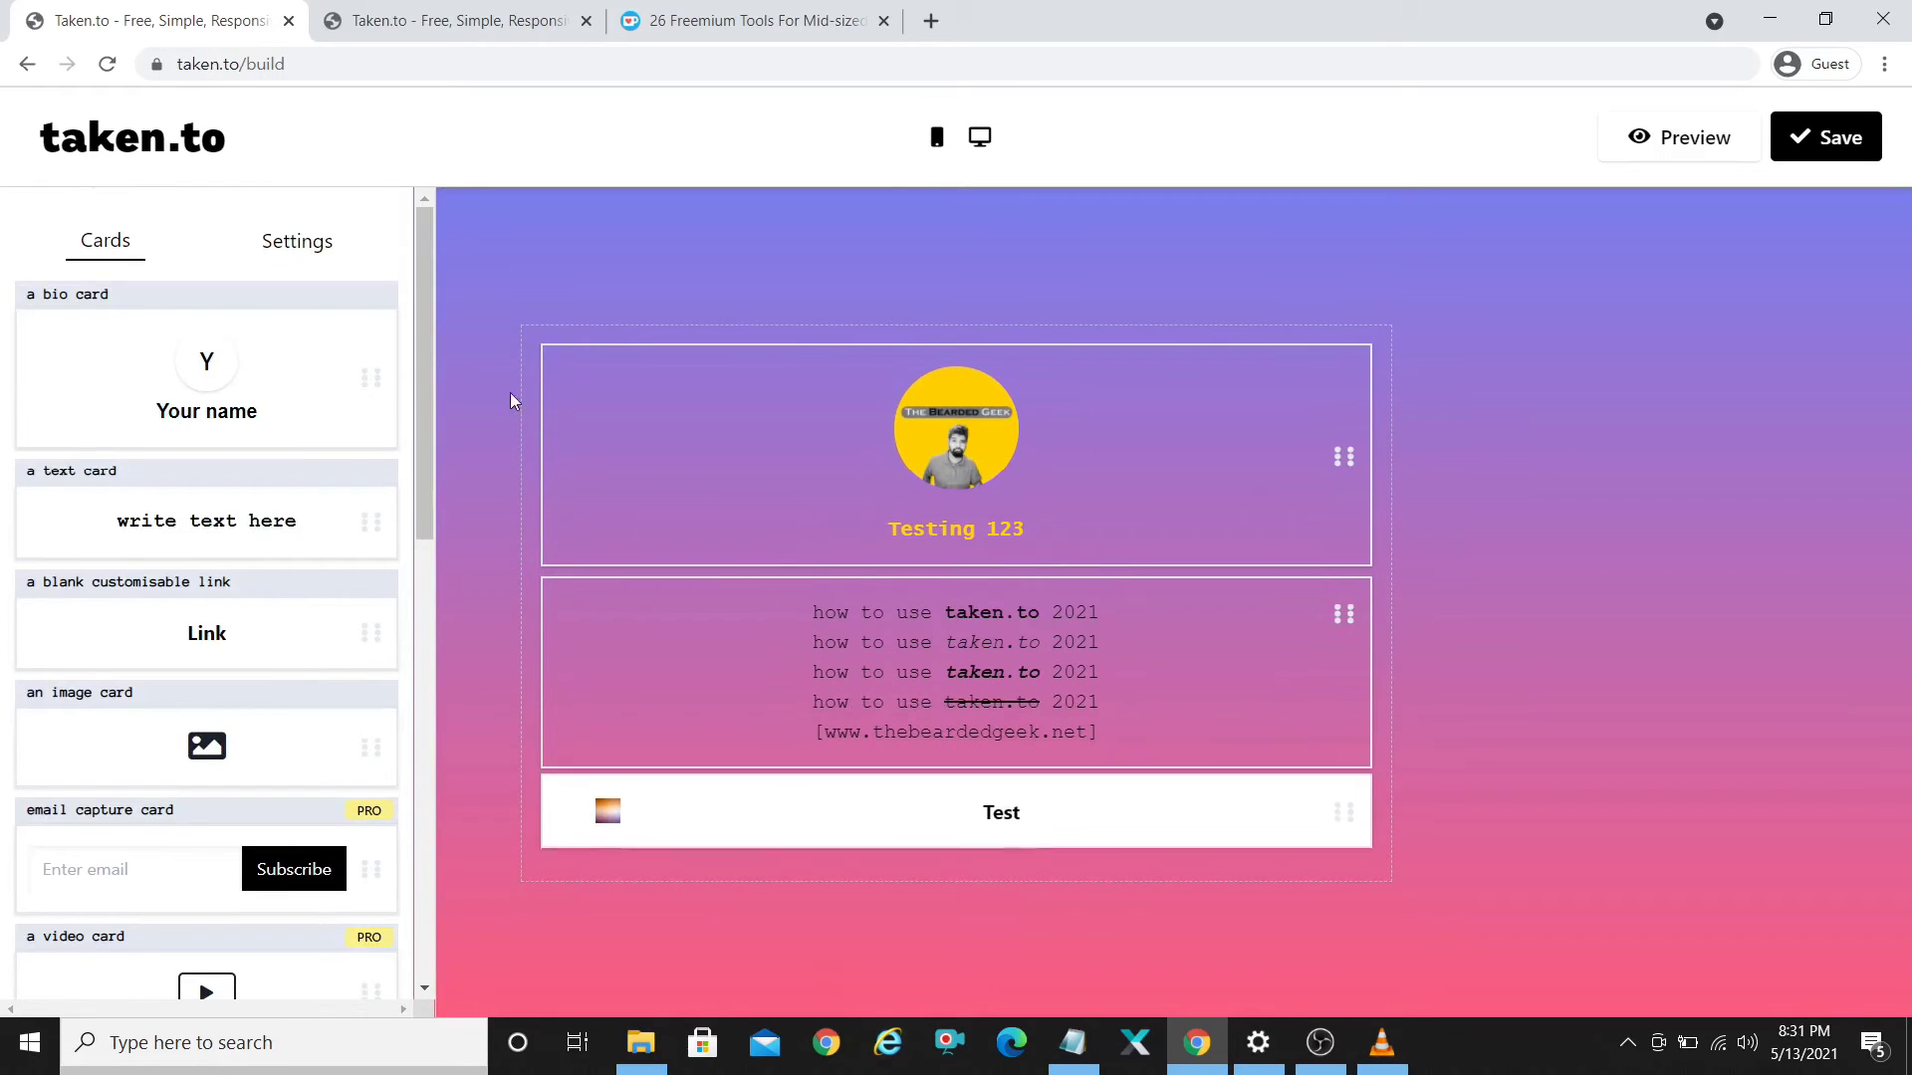
Step: Add a blank customisable link card below the Test card and title it "My Resume"
drag(426, 349, 418, 470)
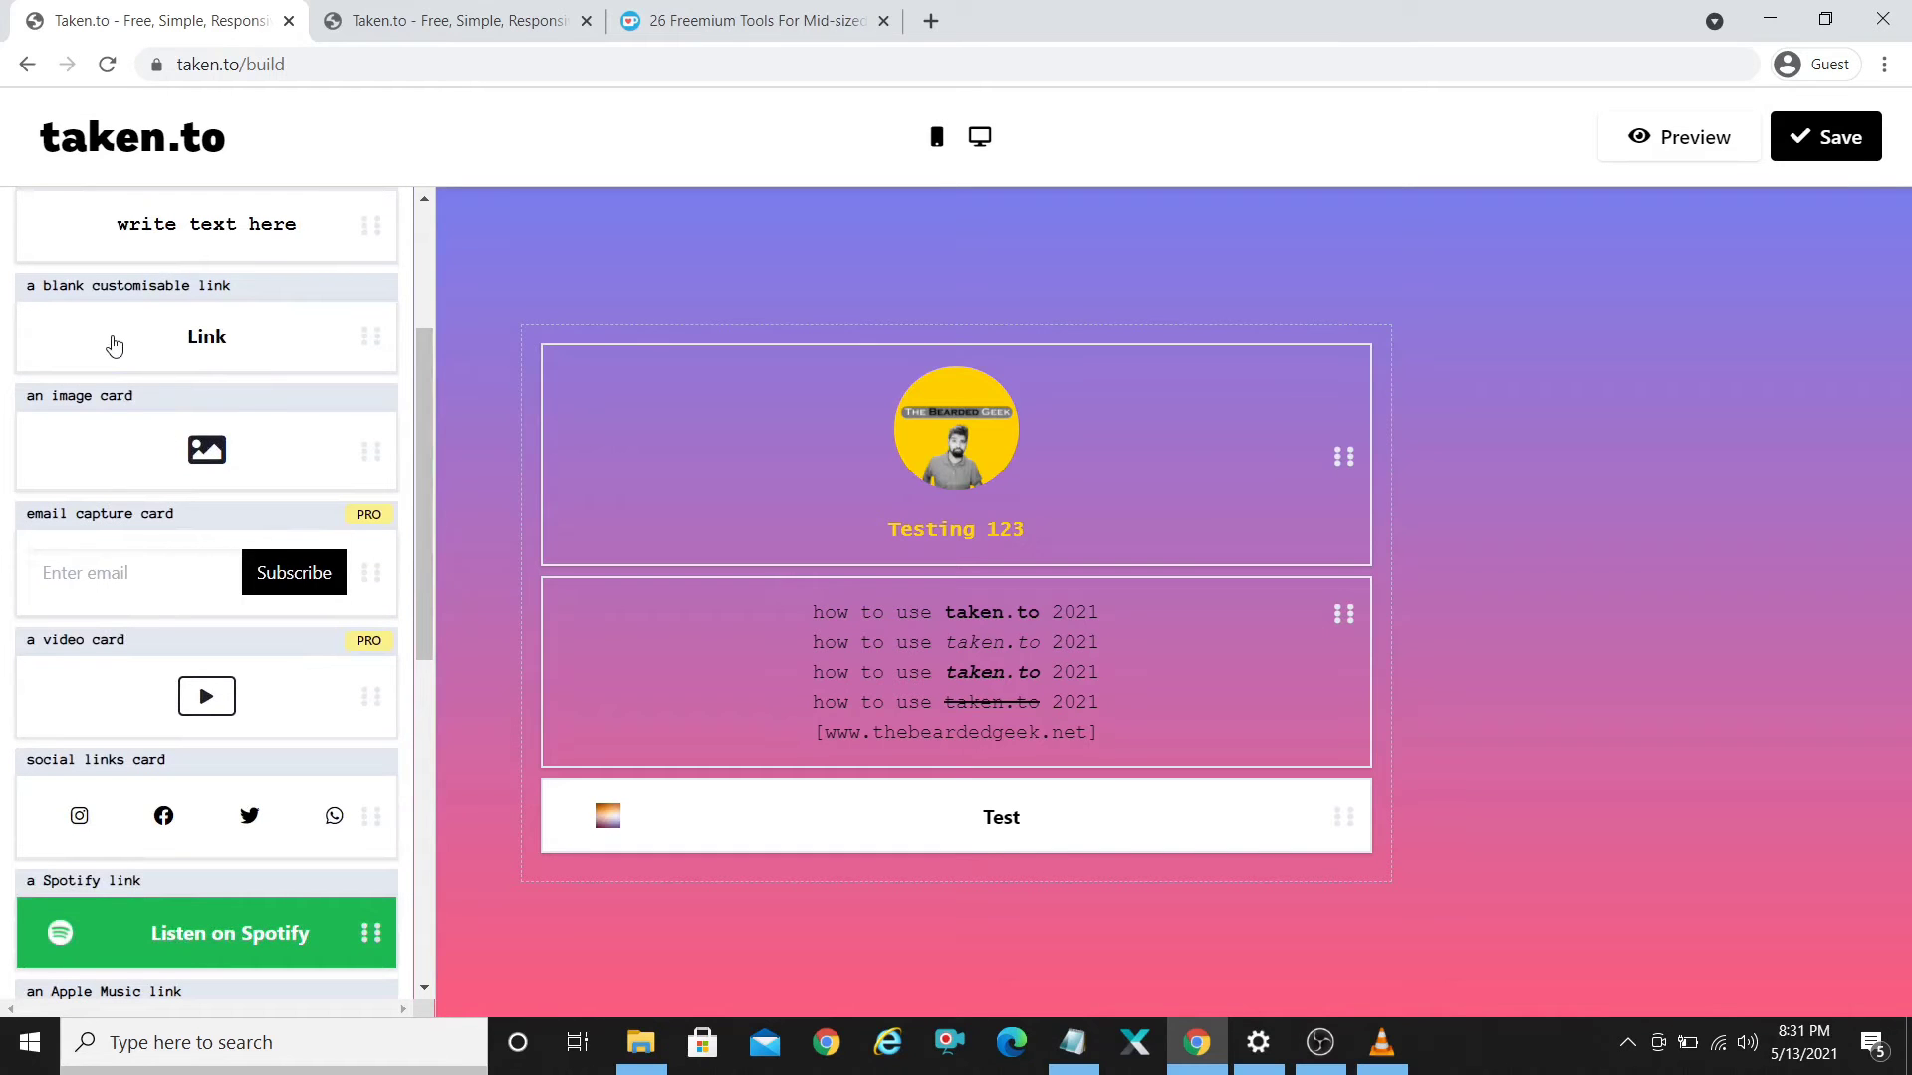
drag(113, 345, 761, 882)
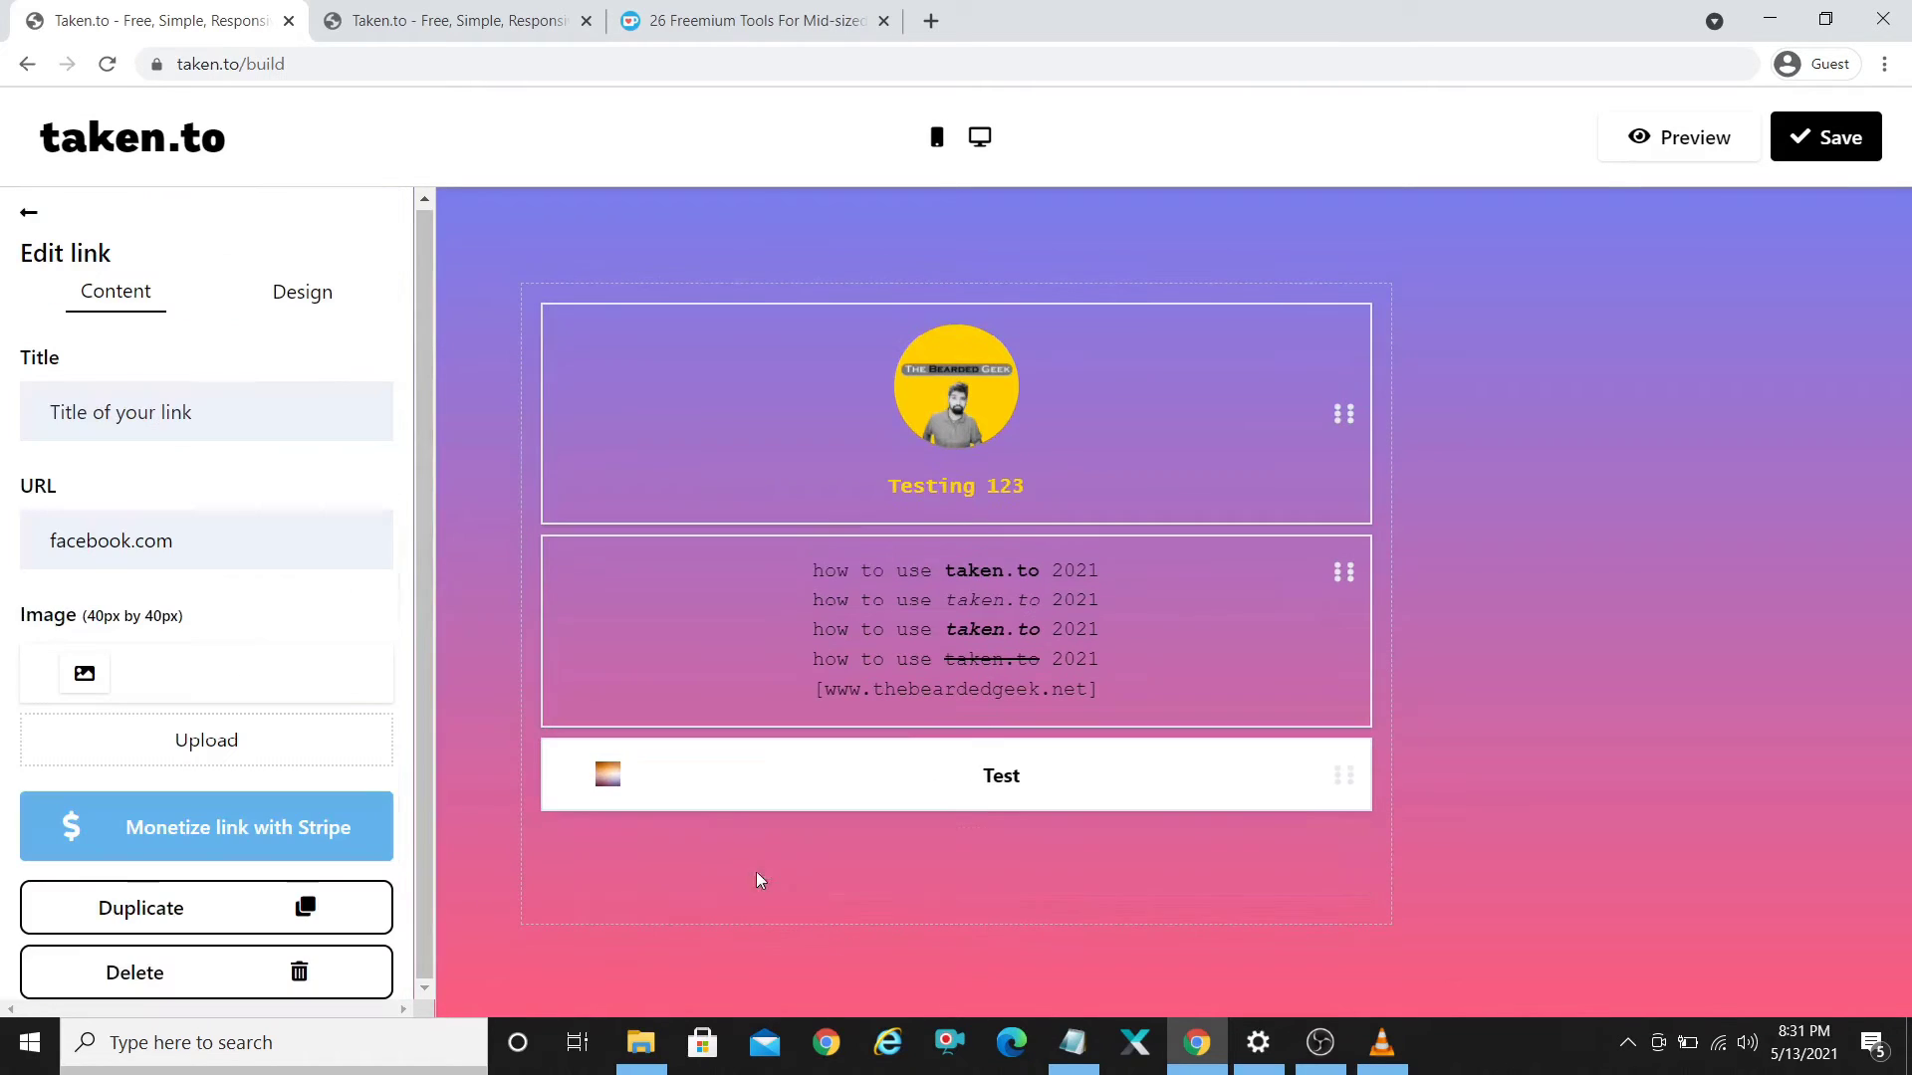
click(107, 416)
text(My R)
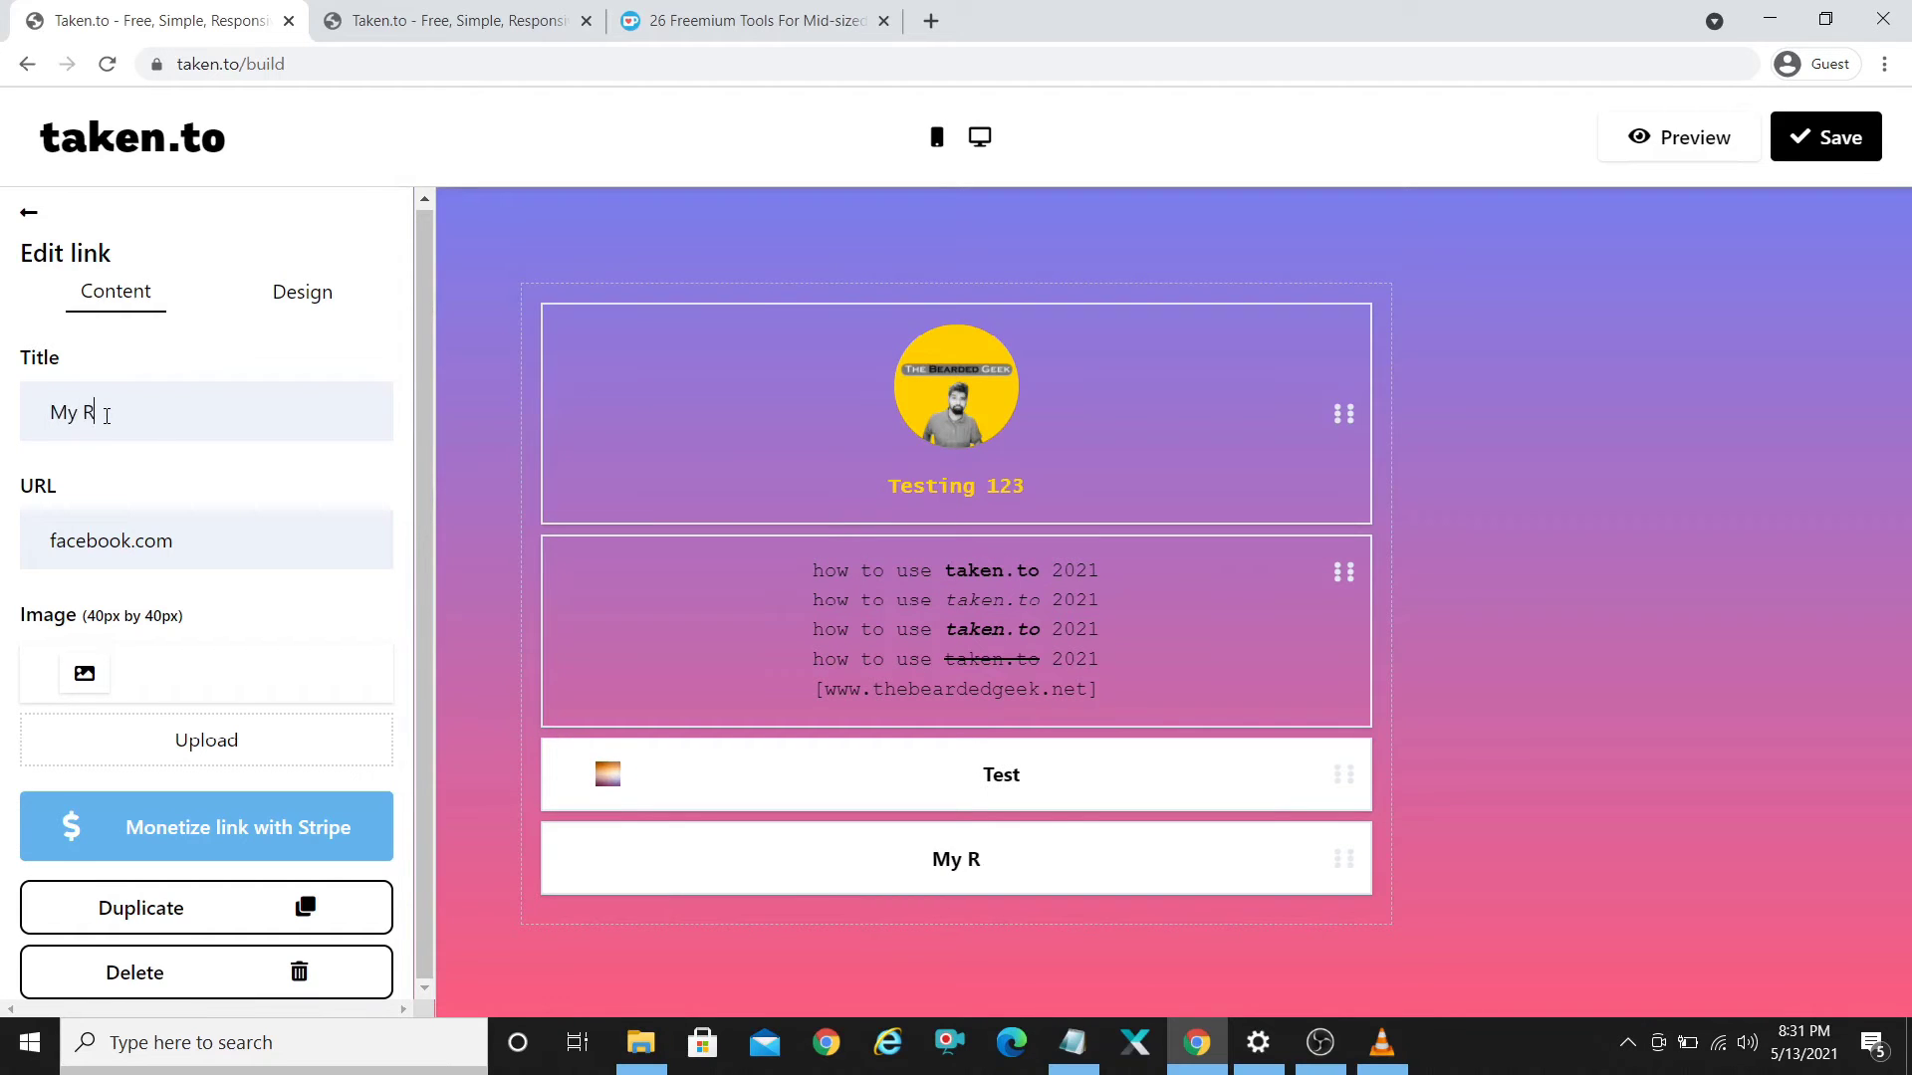
text(usume)
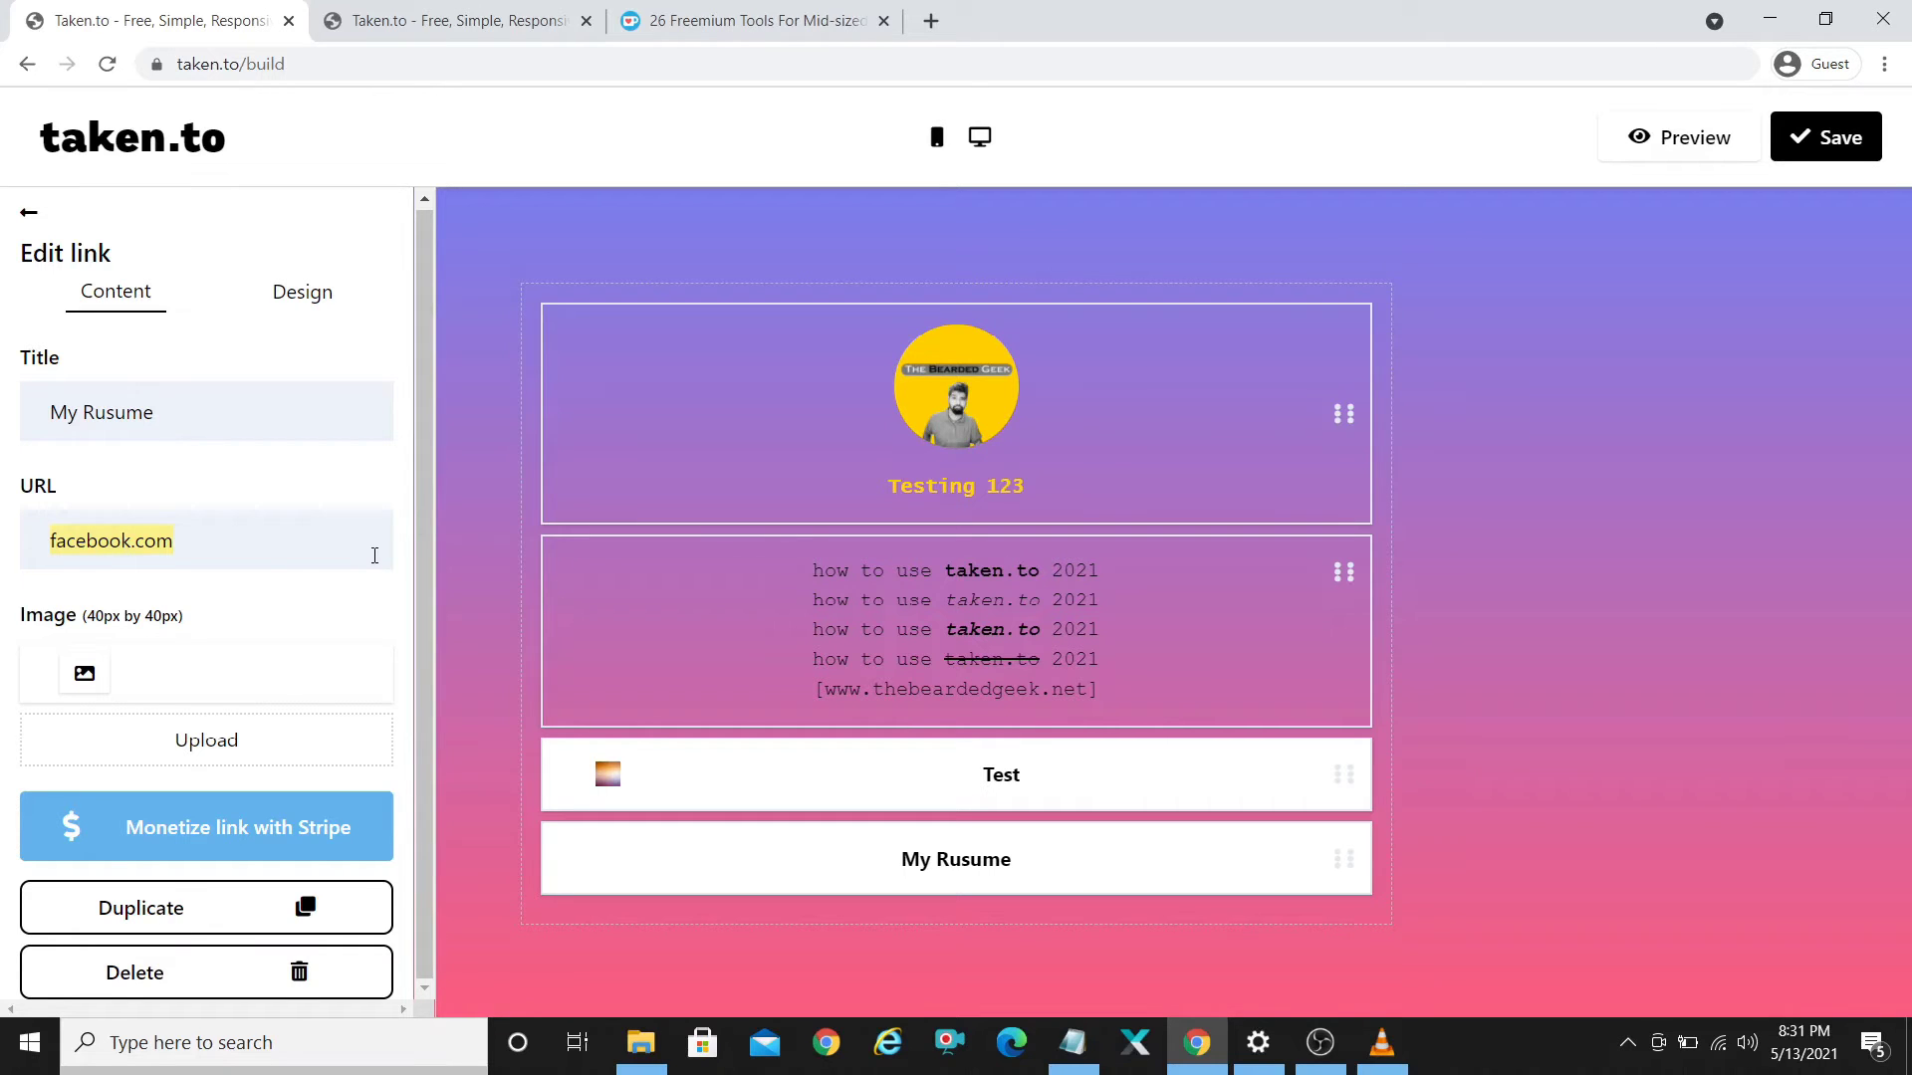
click(111, 413)
key(BackSpace)
text(e)
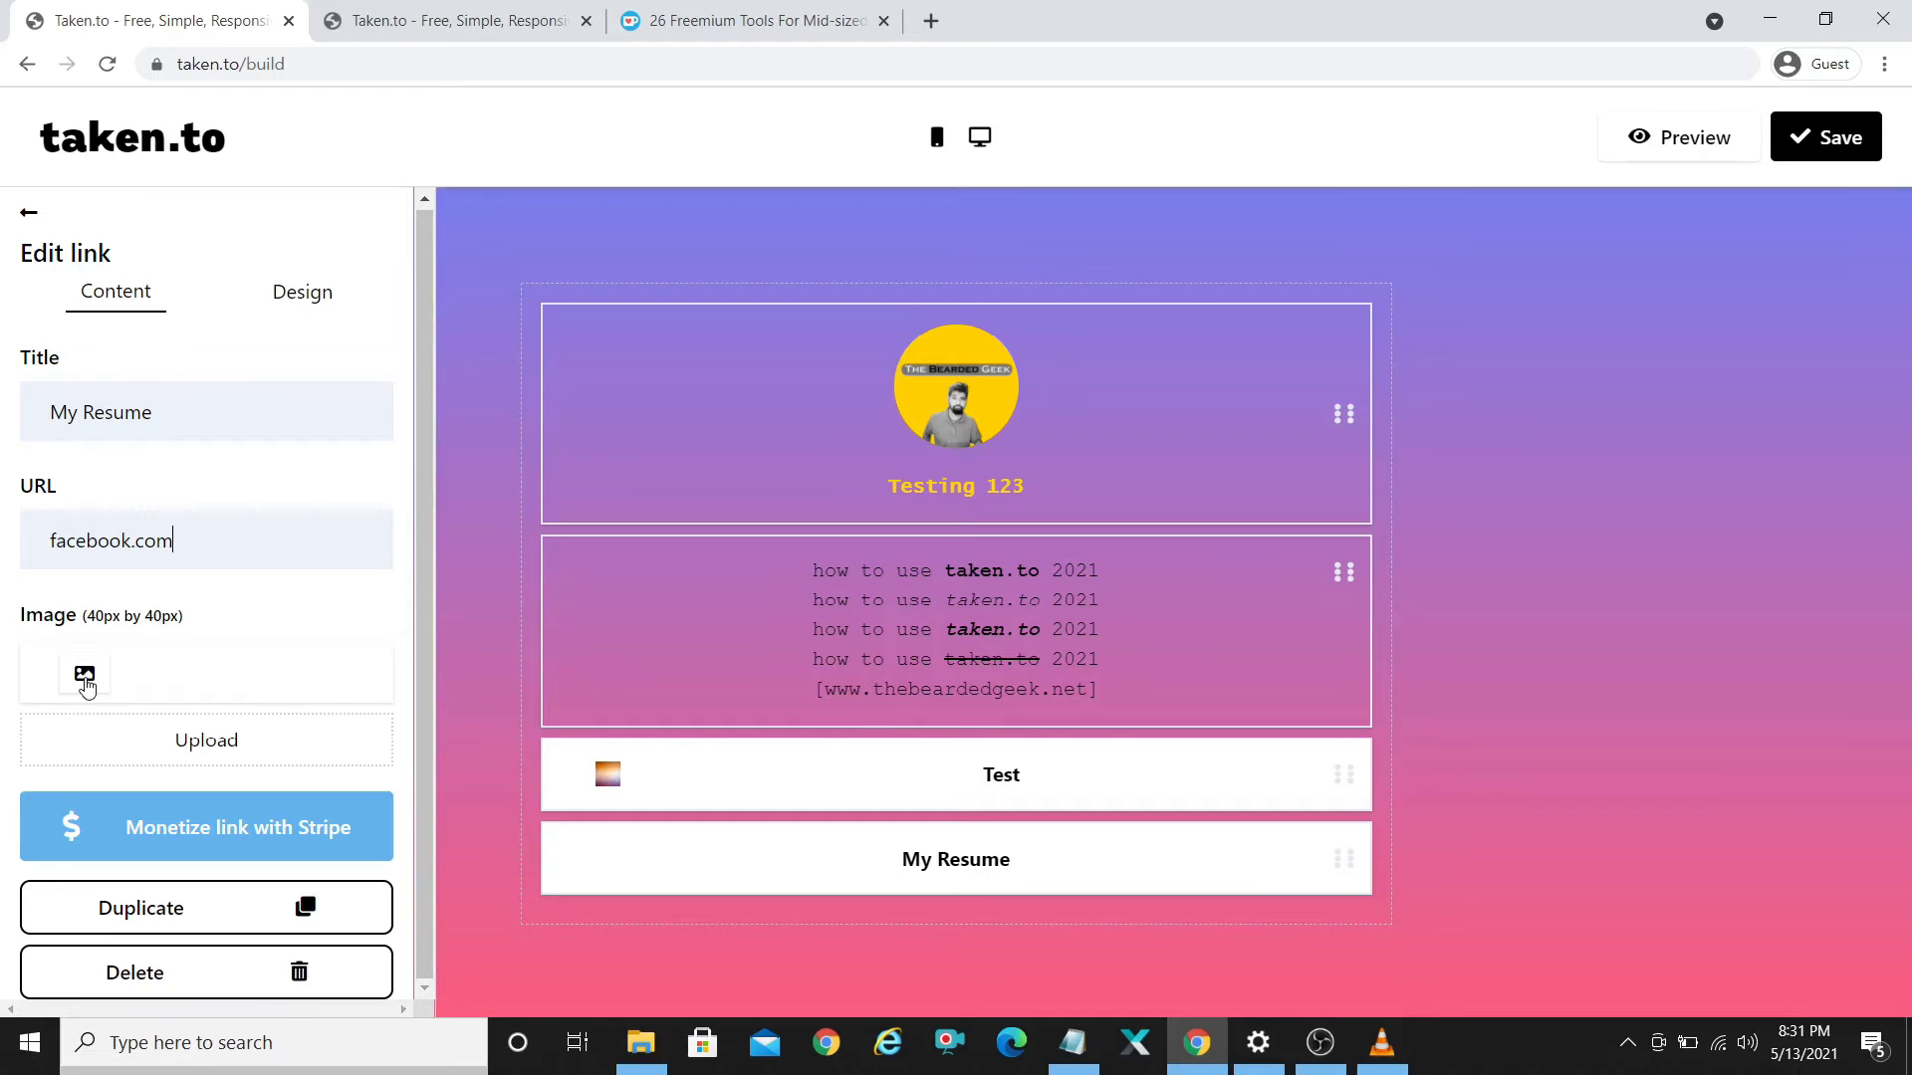
click(1343, 1060)
click(1343, 1060)
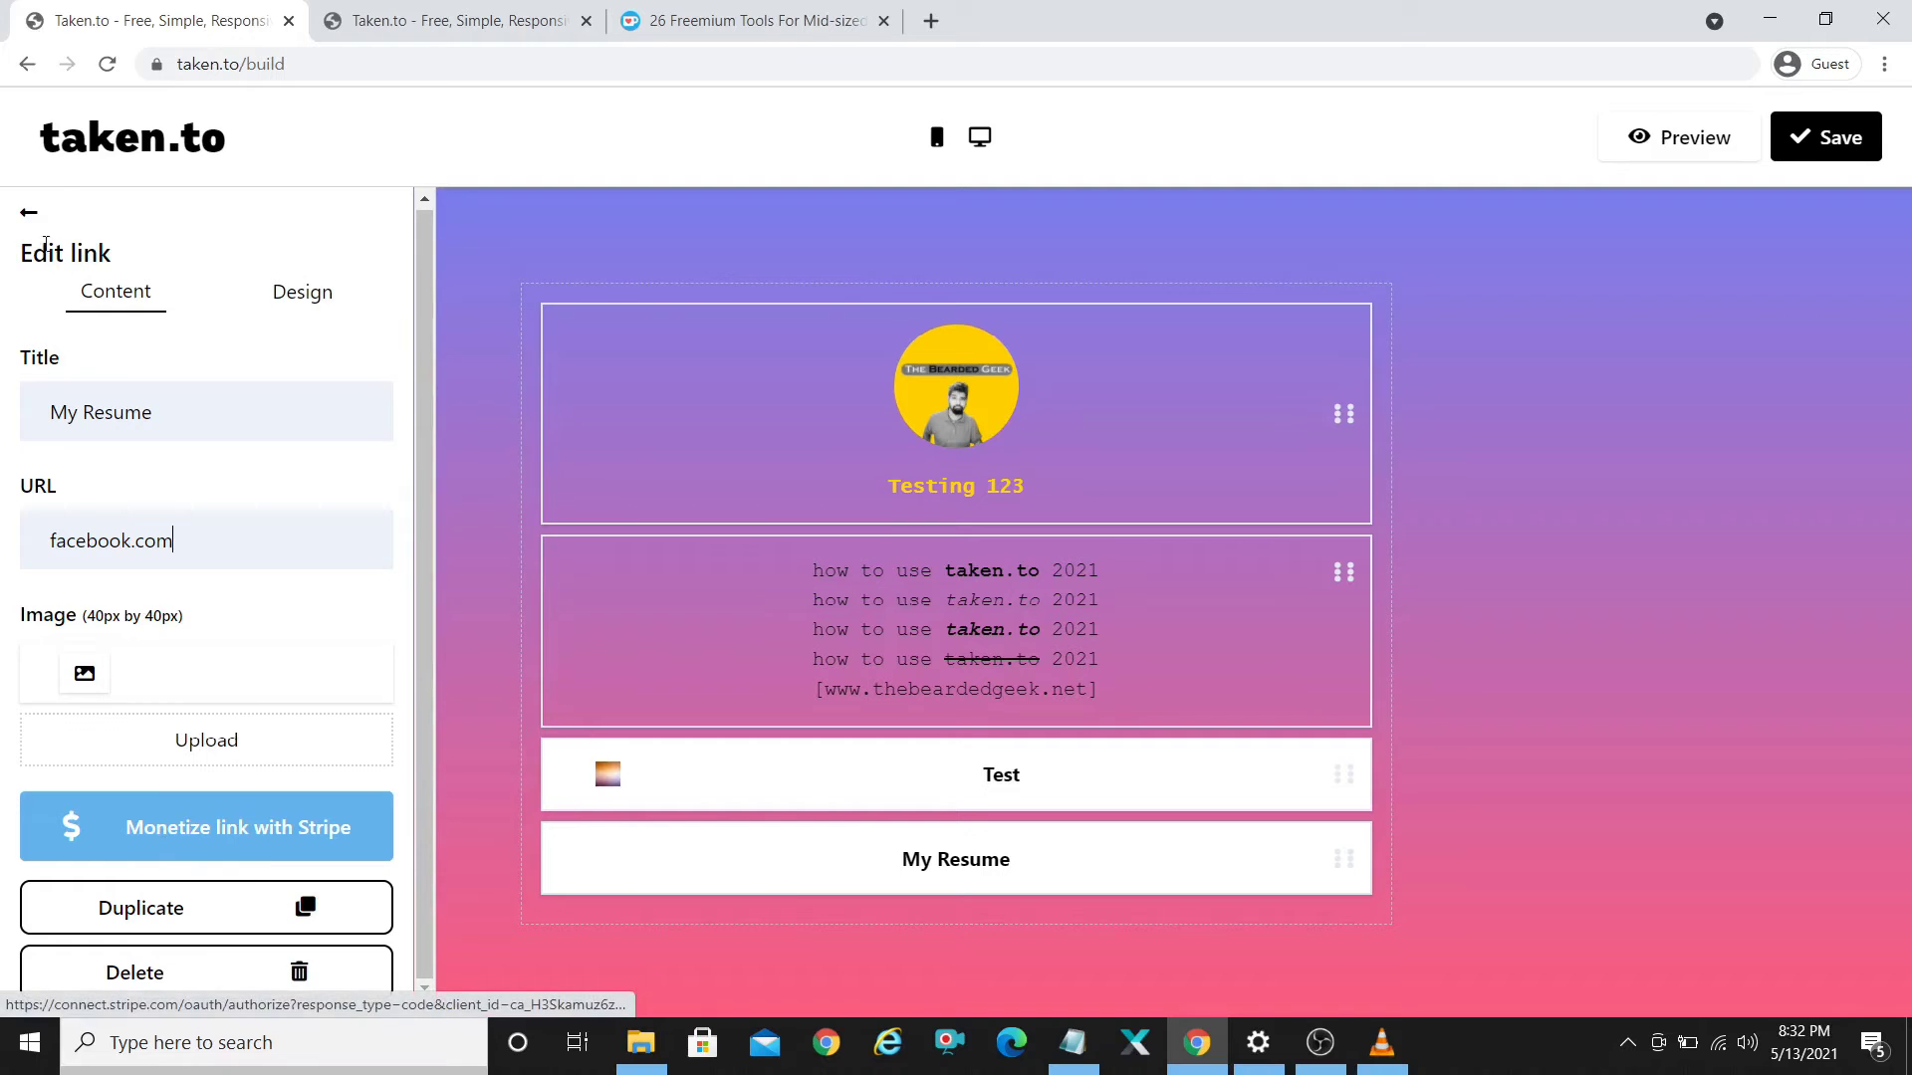
Step: Leave the My Resume link editor and add an image card below the My Resume card
click(31, 215)
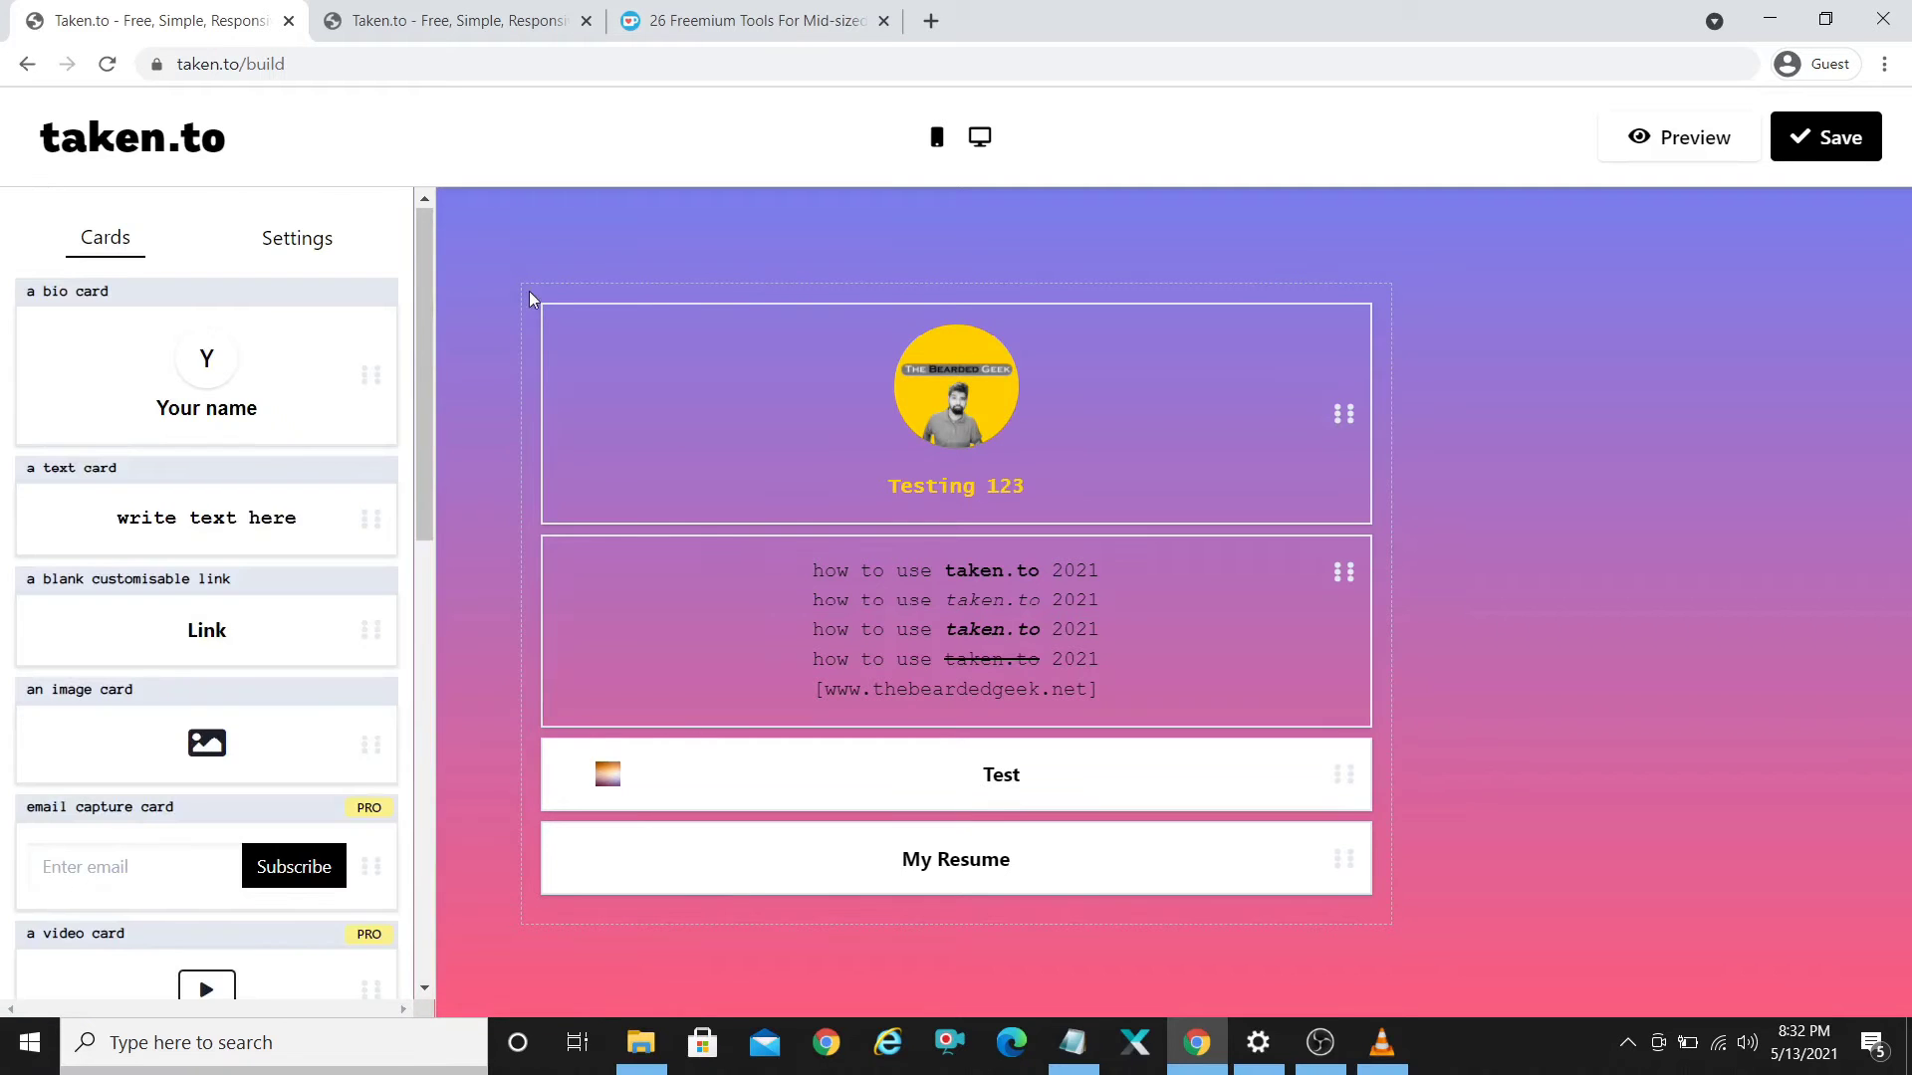
drag(436, 289, 432, 426)
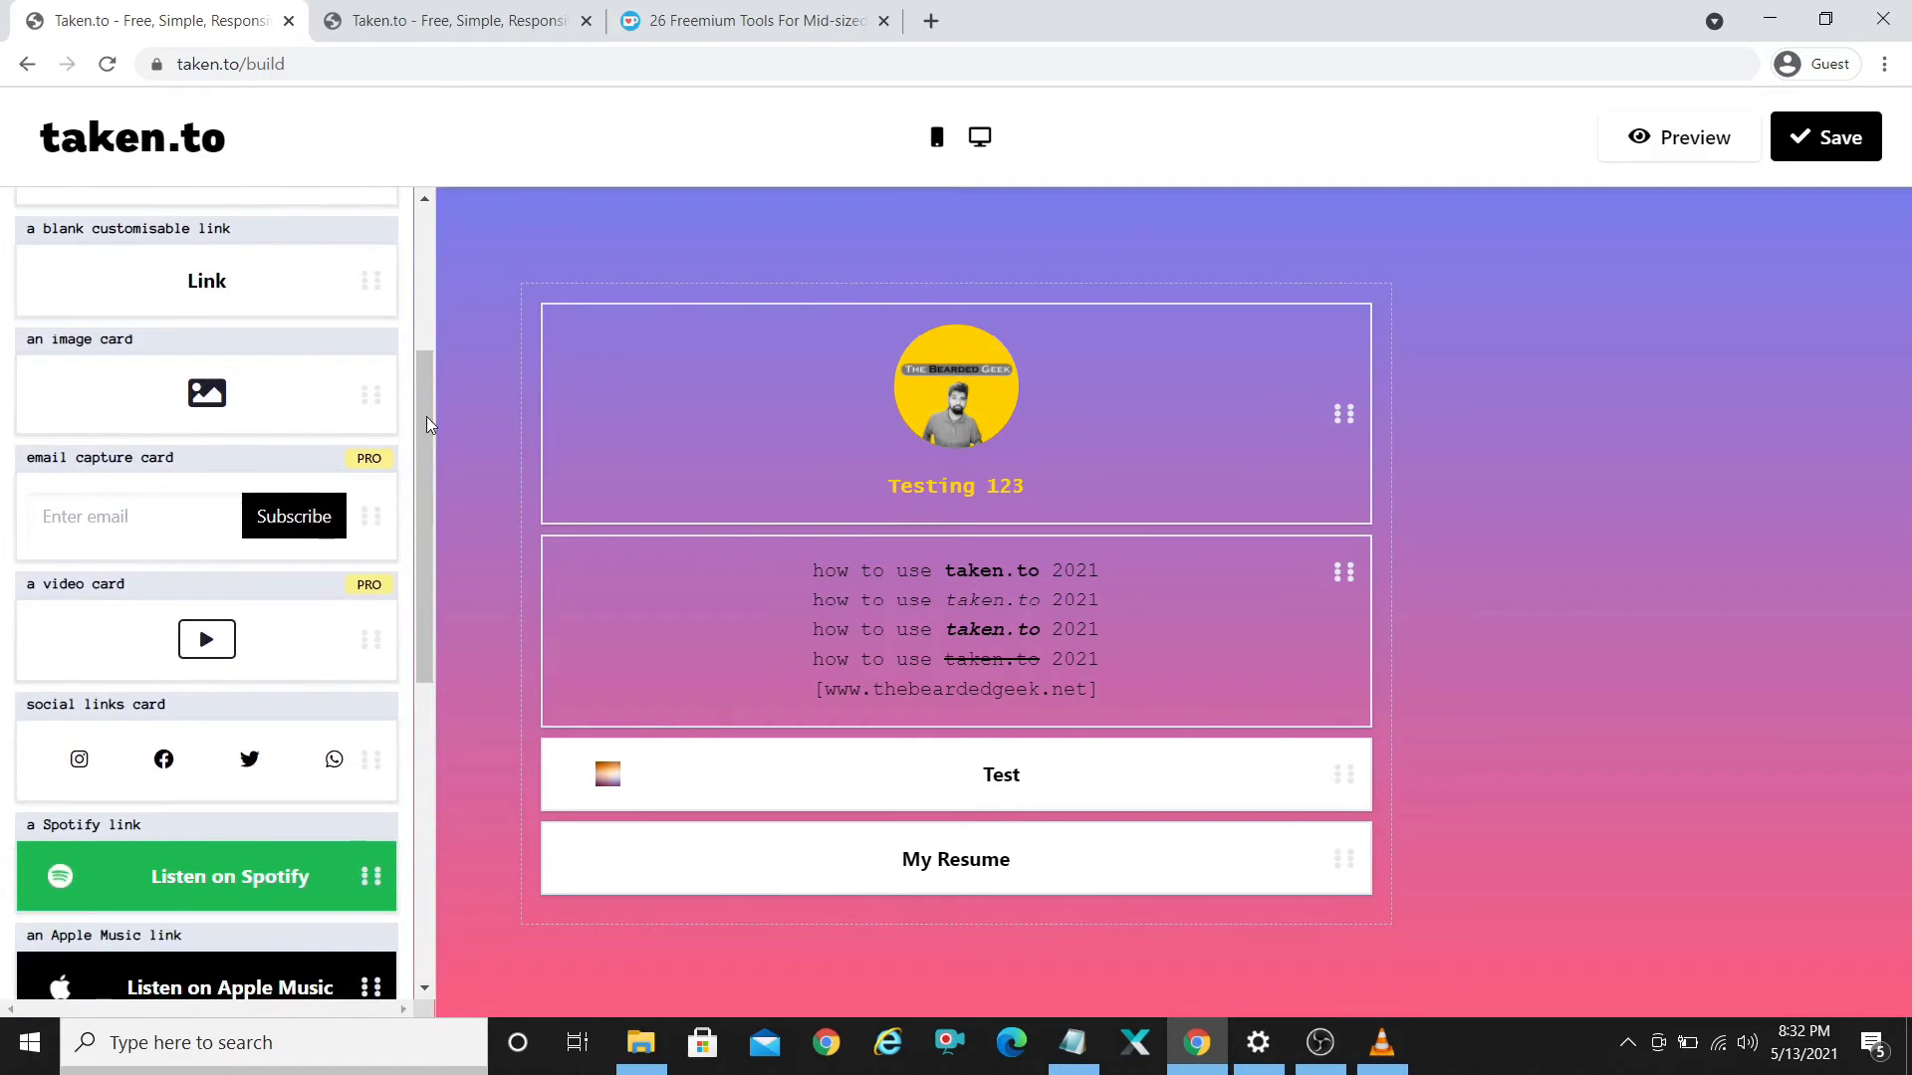
drag(239, 411, 1015, 939)
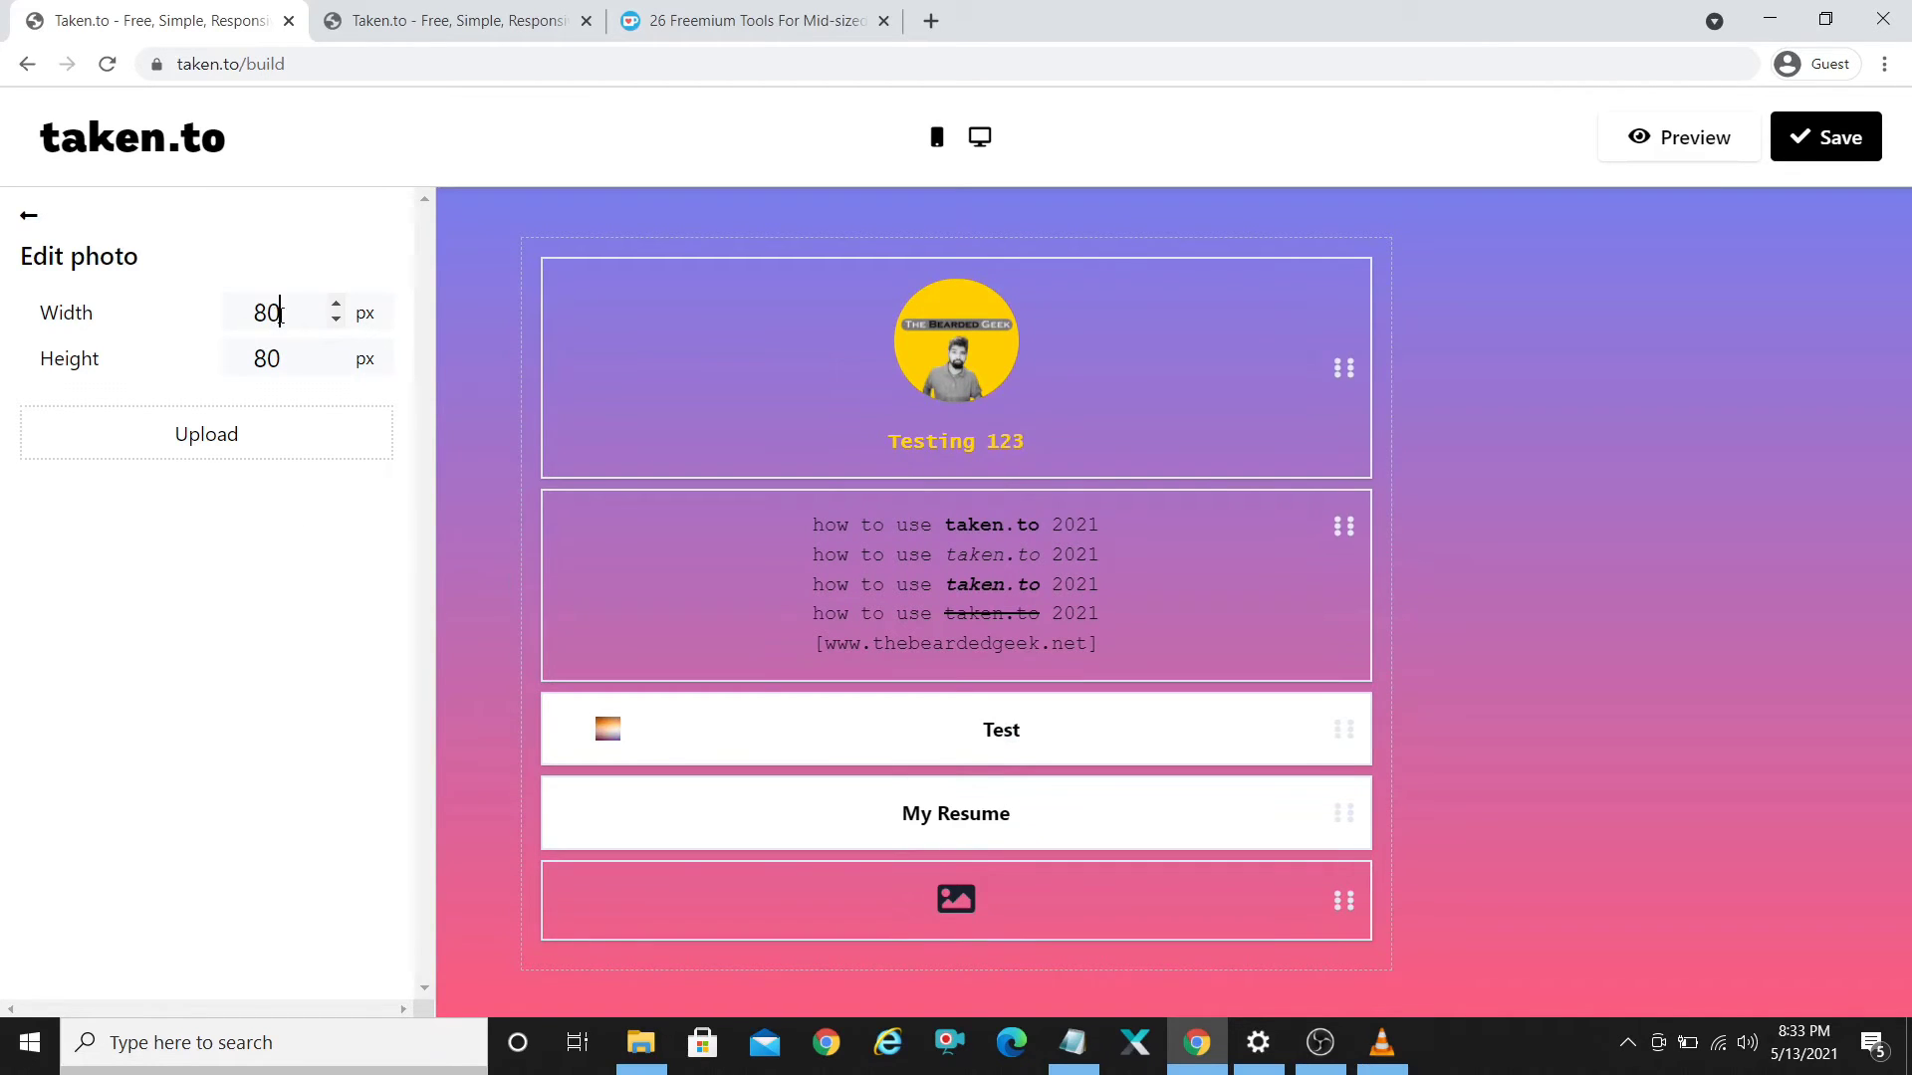
Step: Set the image card's width to 1200 px and its height to 1000 px
double_click(281, 315)
click(257, 603)
double_click(291, 318)
text(1200)
key(Tab)
text(100)
Step: Upload the picture "trianglify-lowres (4)" from the Downloads folder to the image card
click(207, 444)
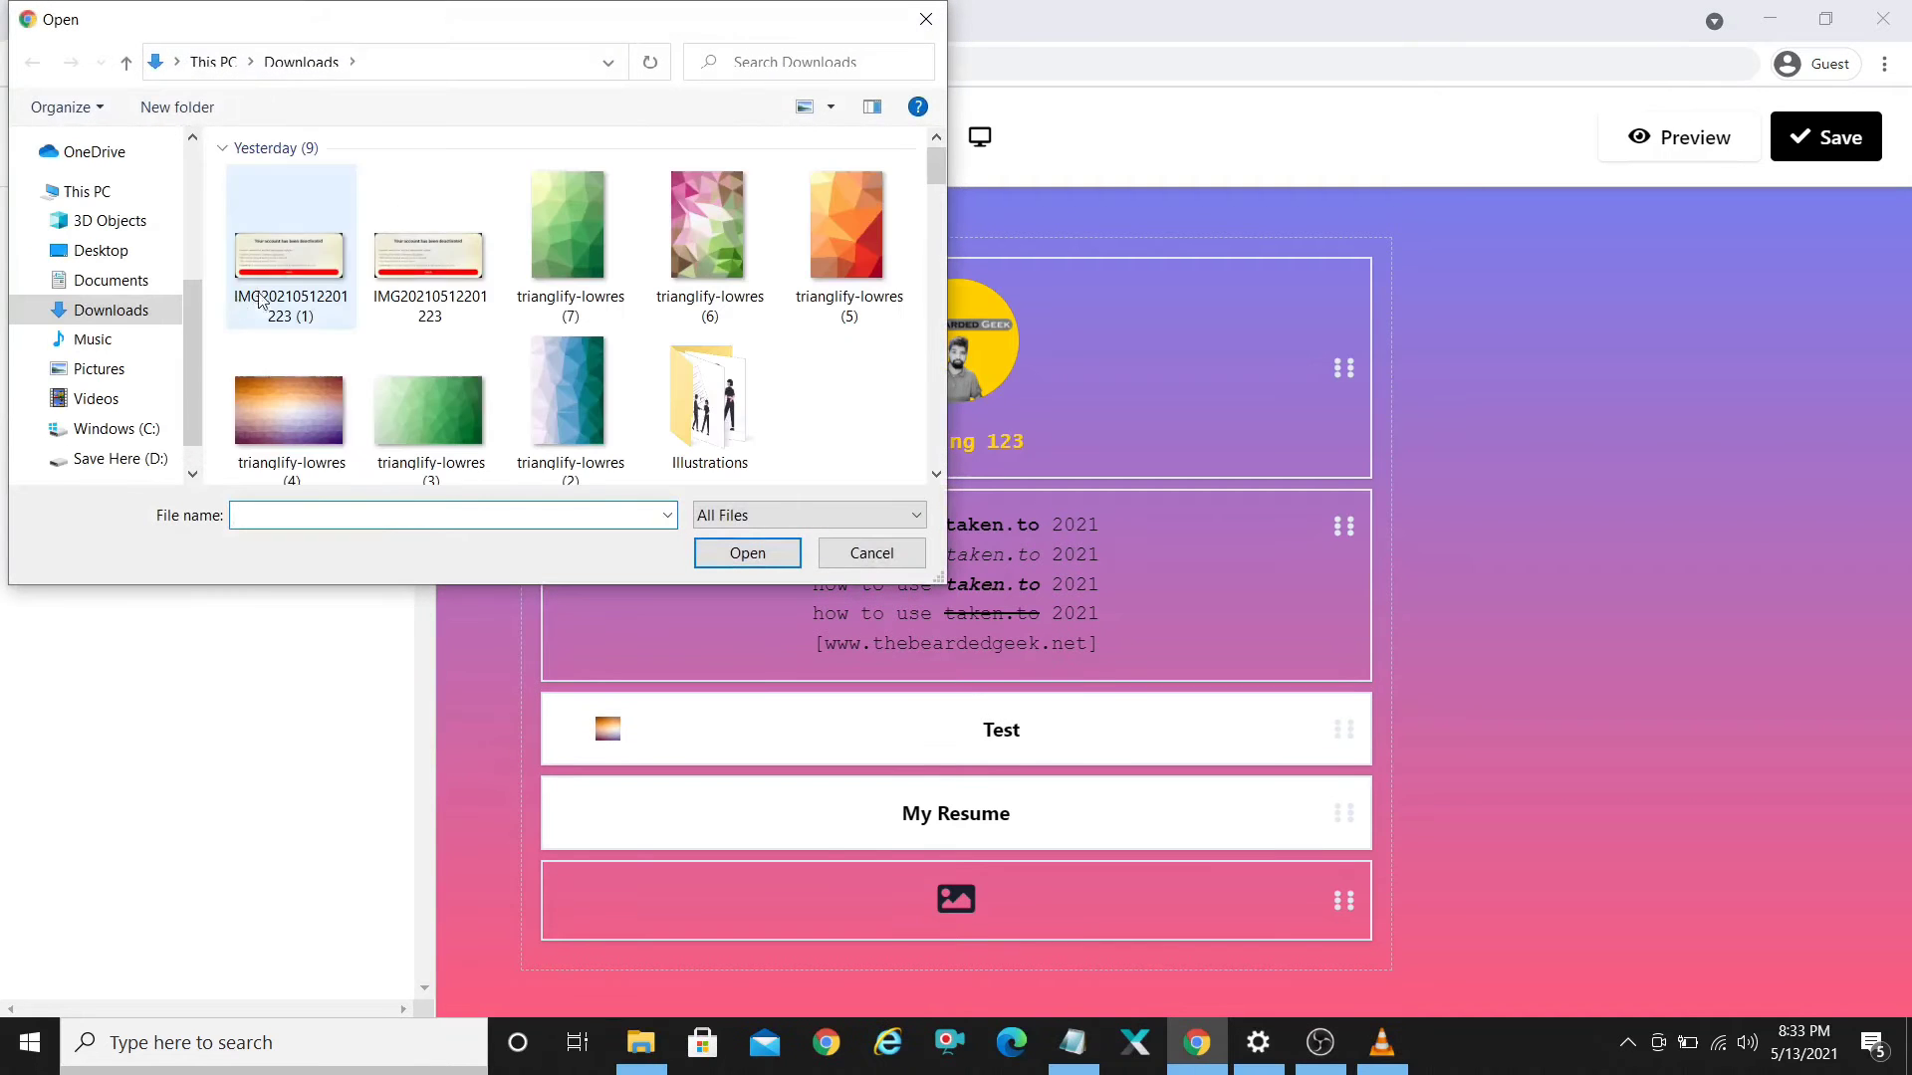
click(289, 403)
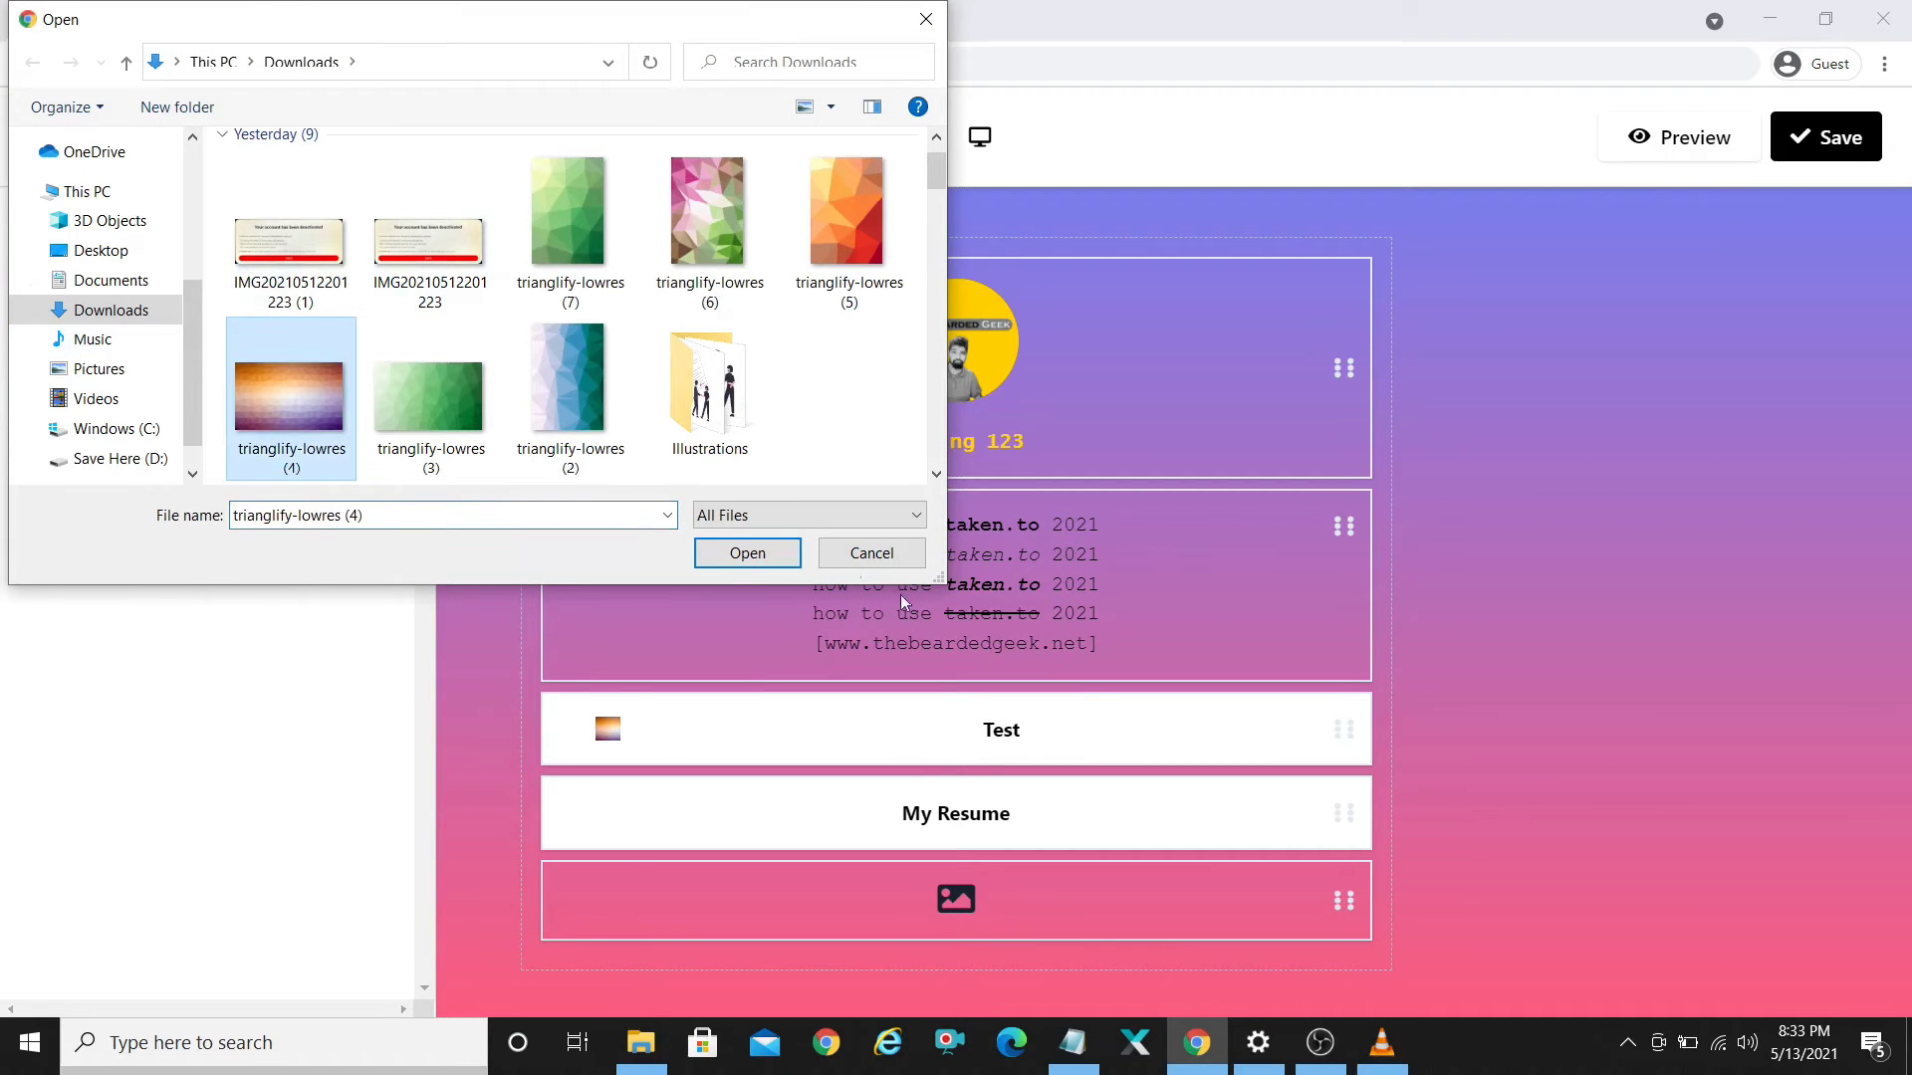
click(723, 557)
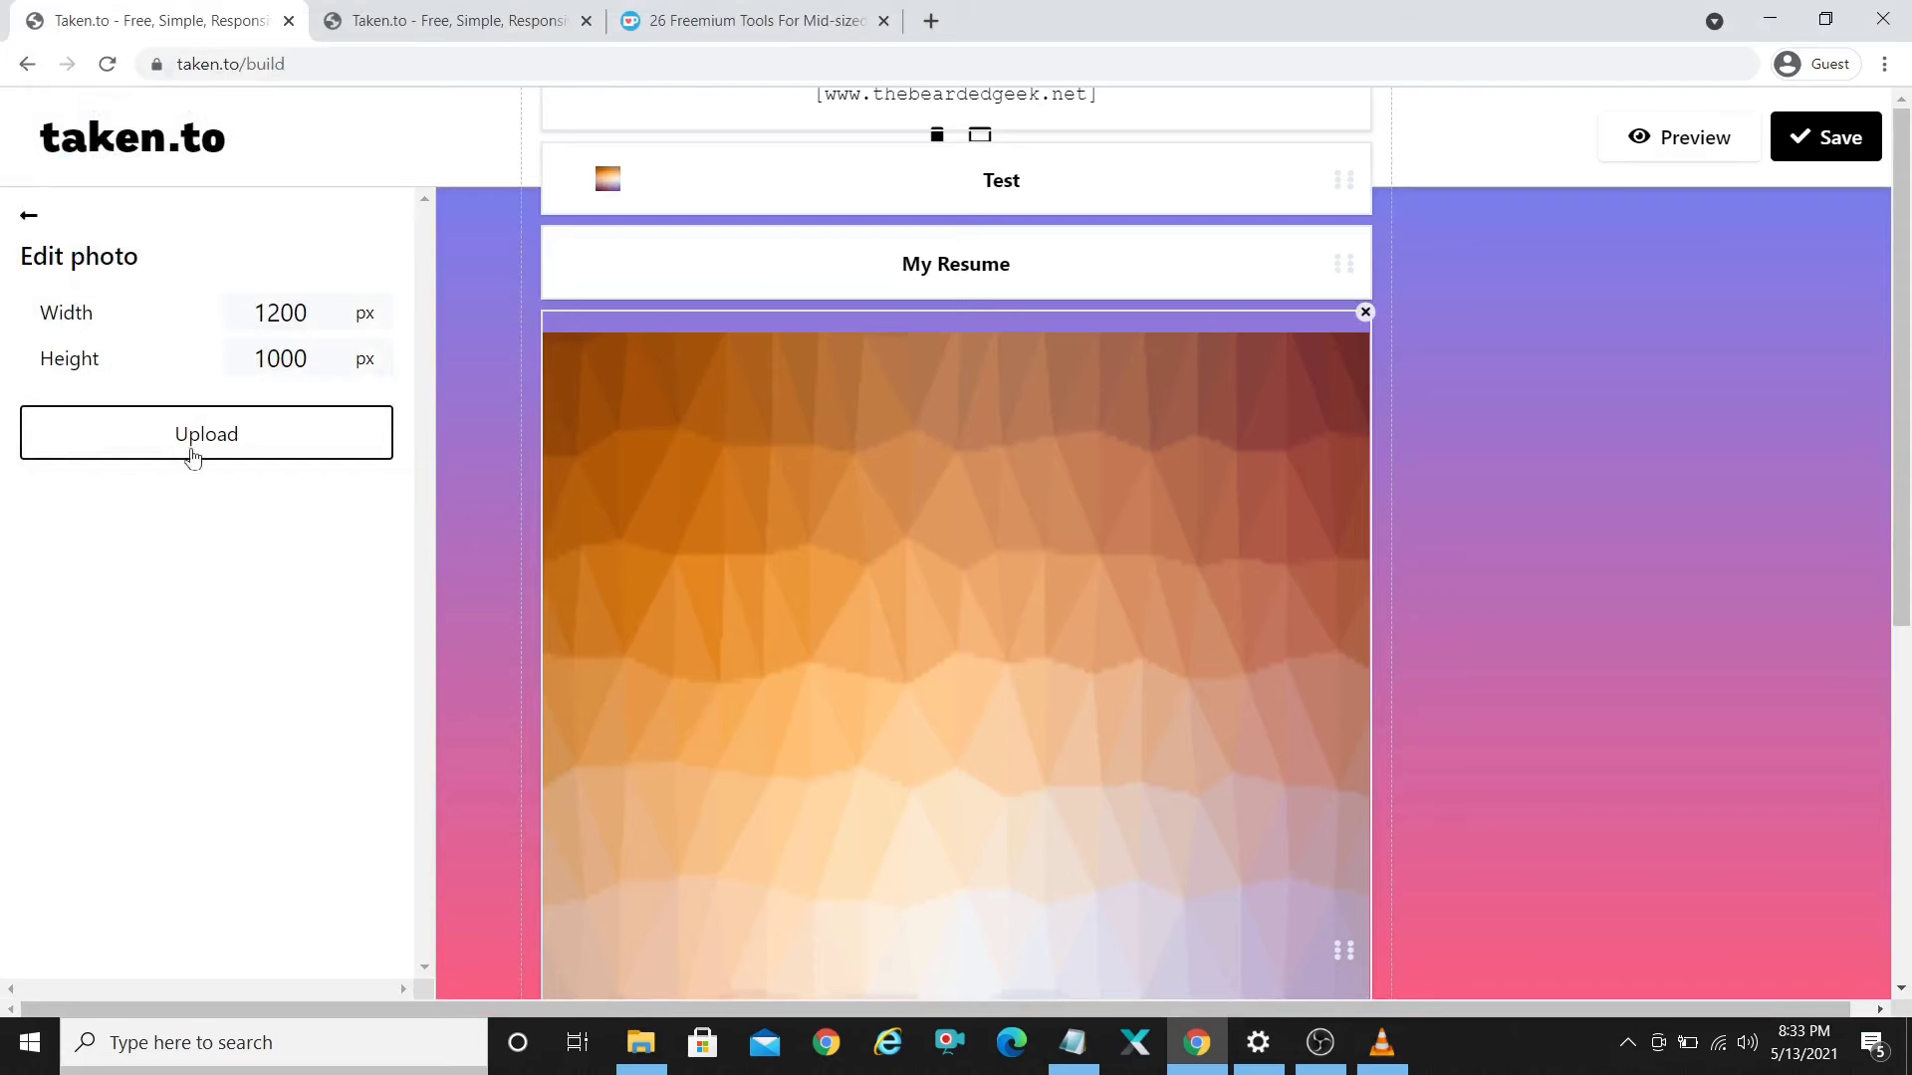
Step: Set the image card's height to 300 px and leave the photo editor
click(311, 361)
key(BackSpace)
key(BackSpace)
key(BackSpace)
key(BackSpace)
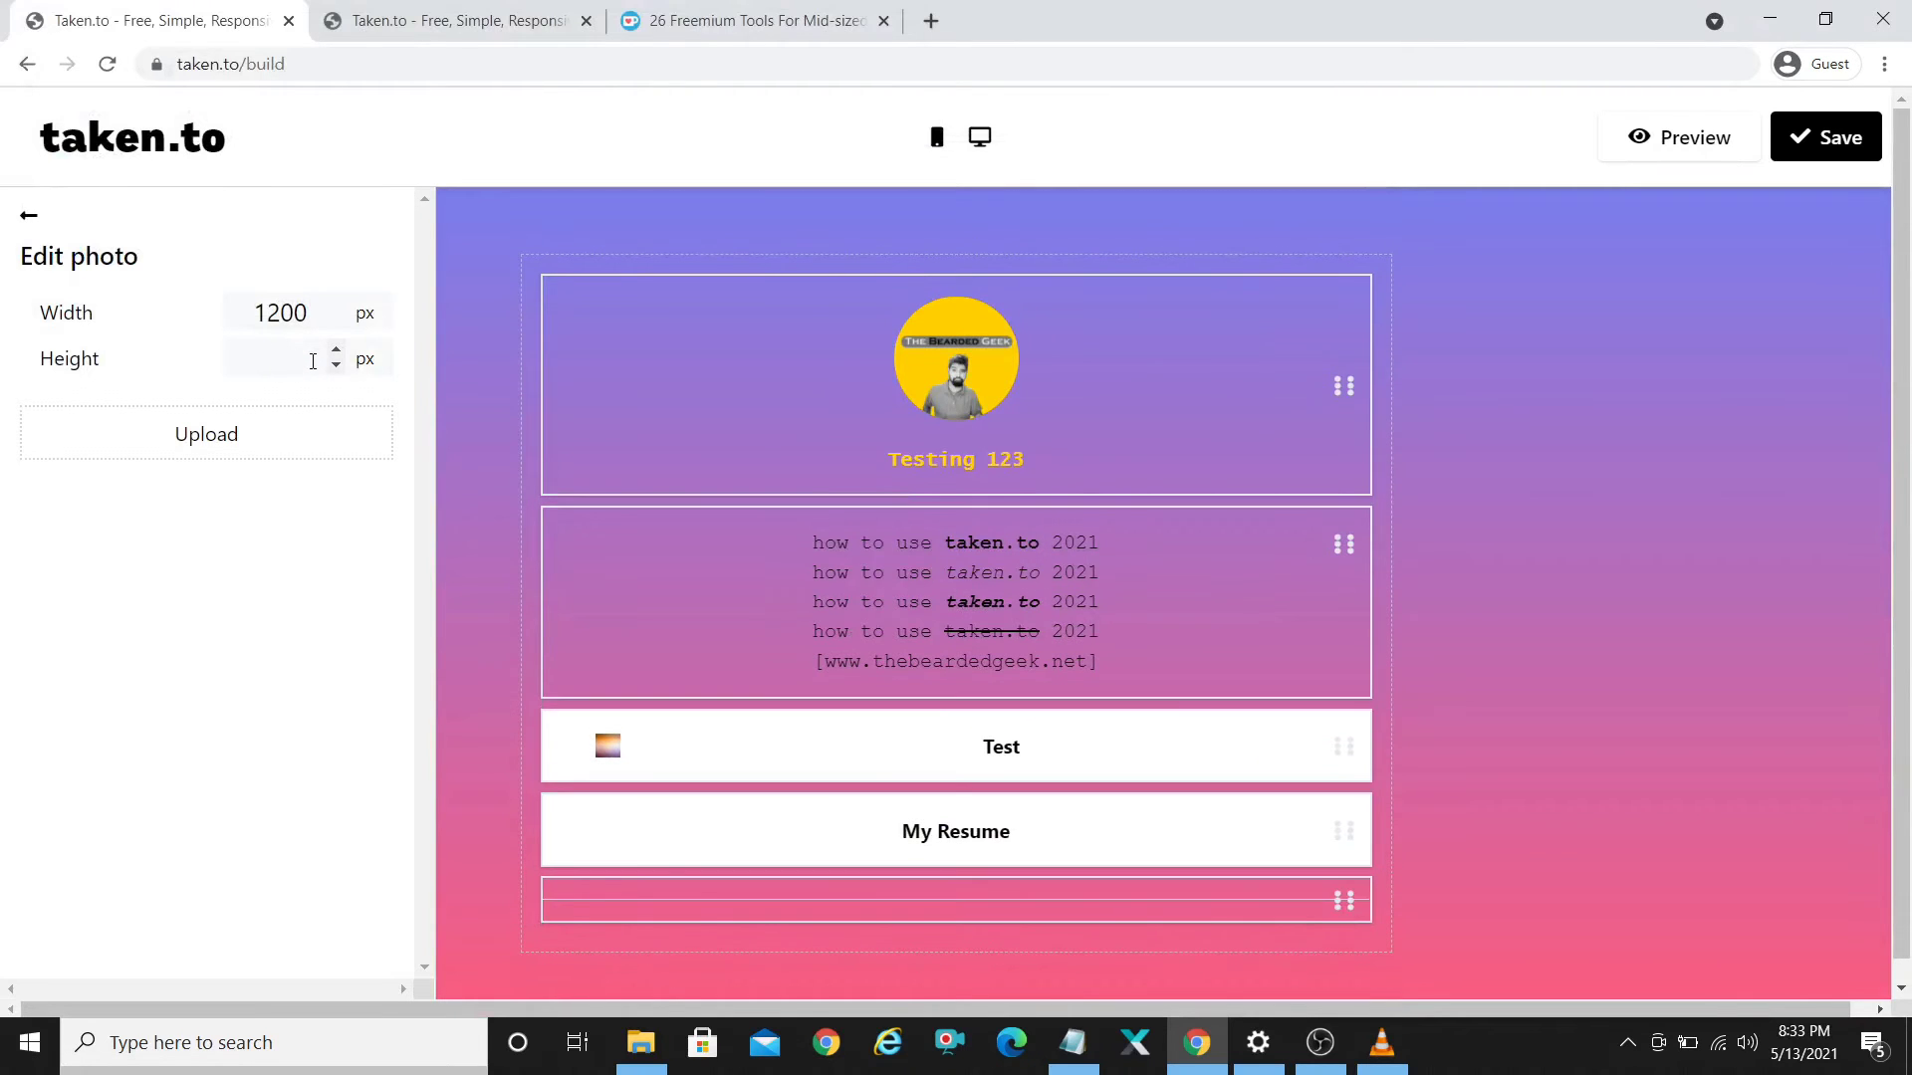
text(300)
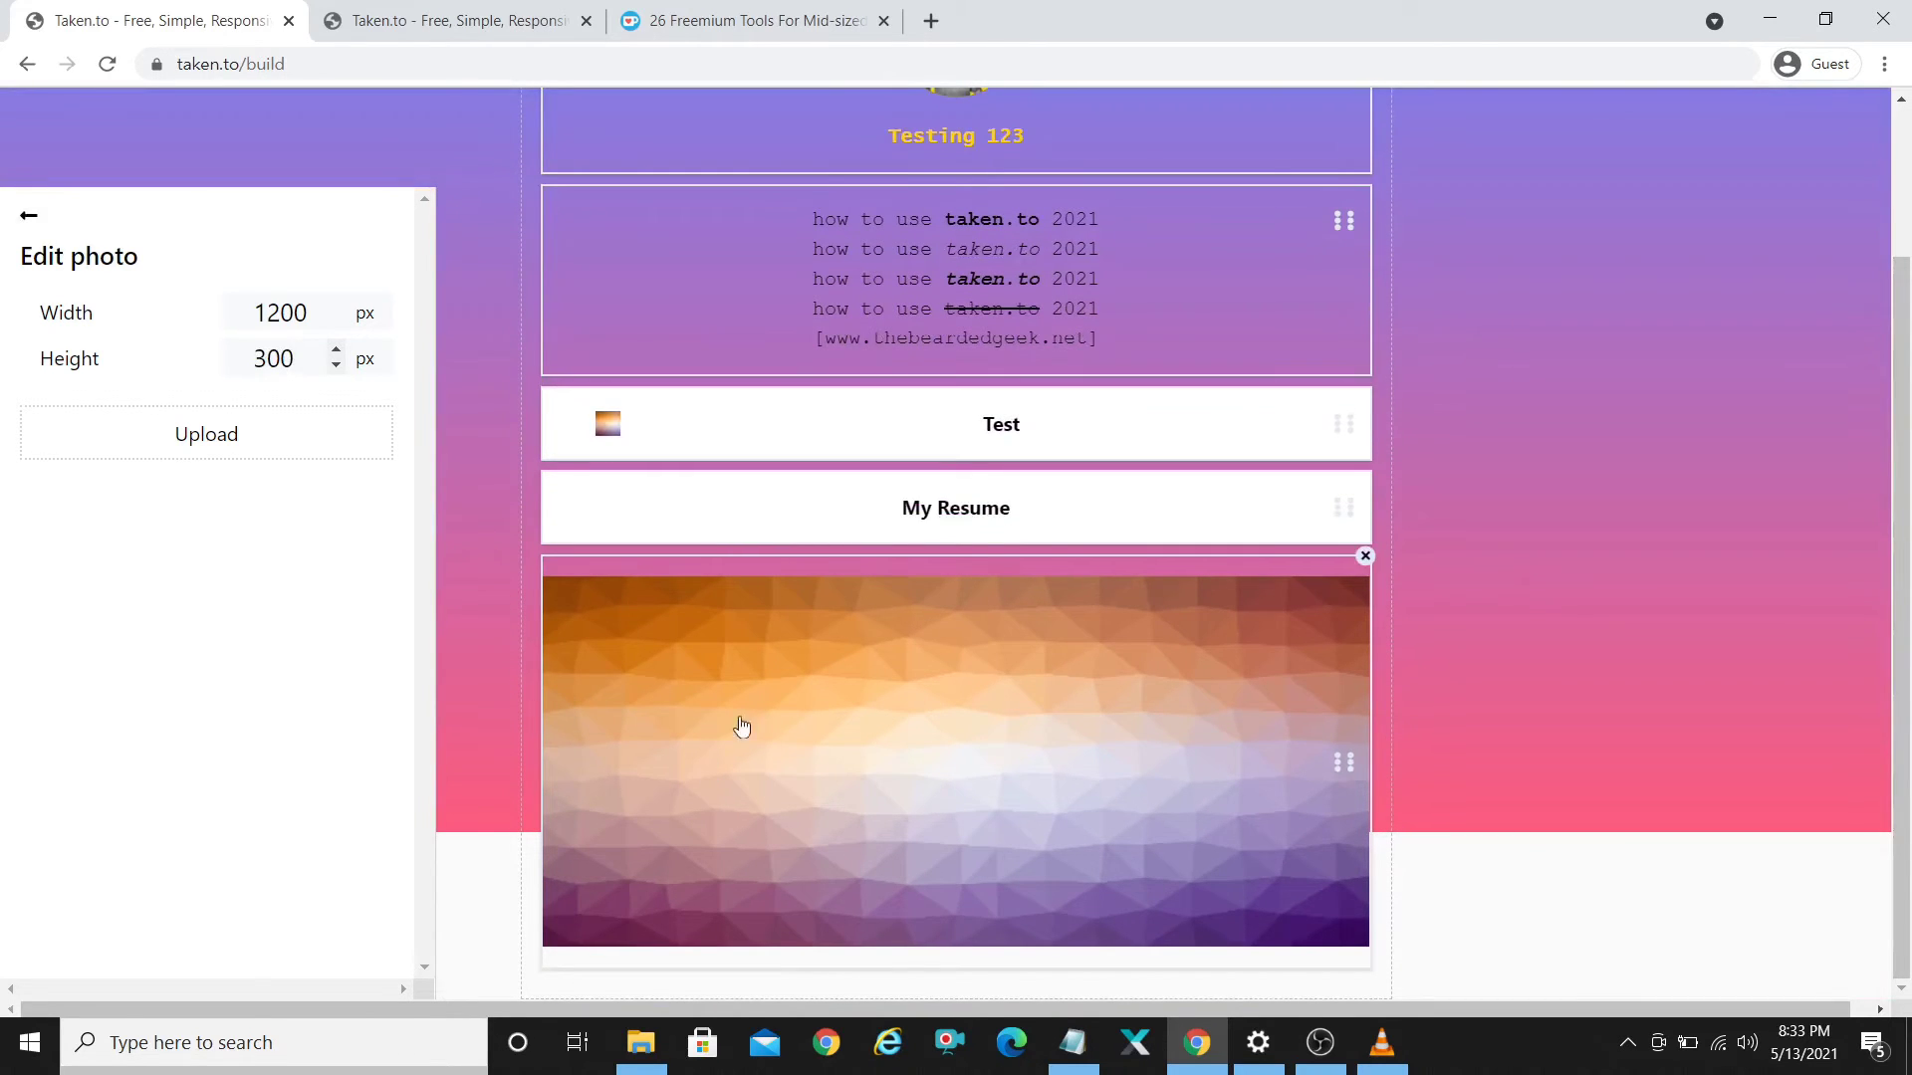
click(31, 224)
Step: Add an email capture card below the image card and leave its settings unchanged
scroll(429, 342, down, 1)
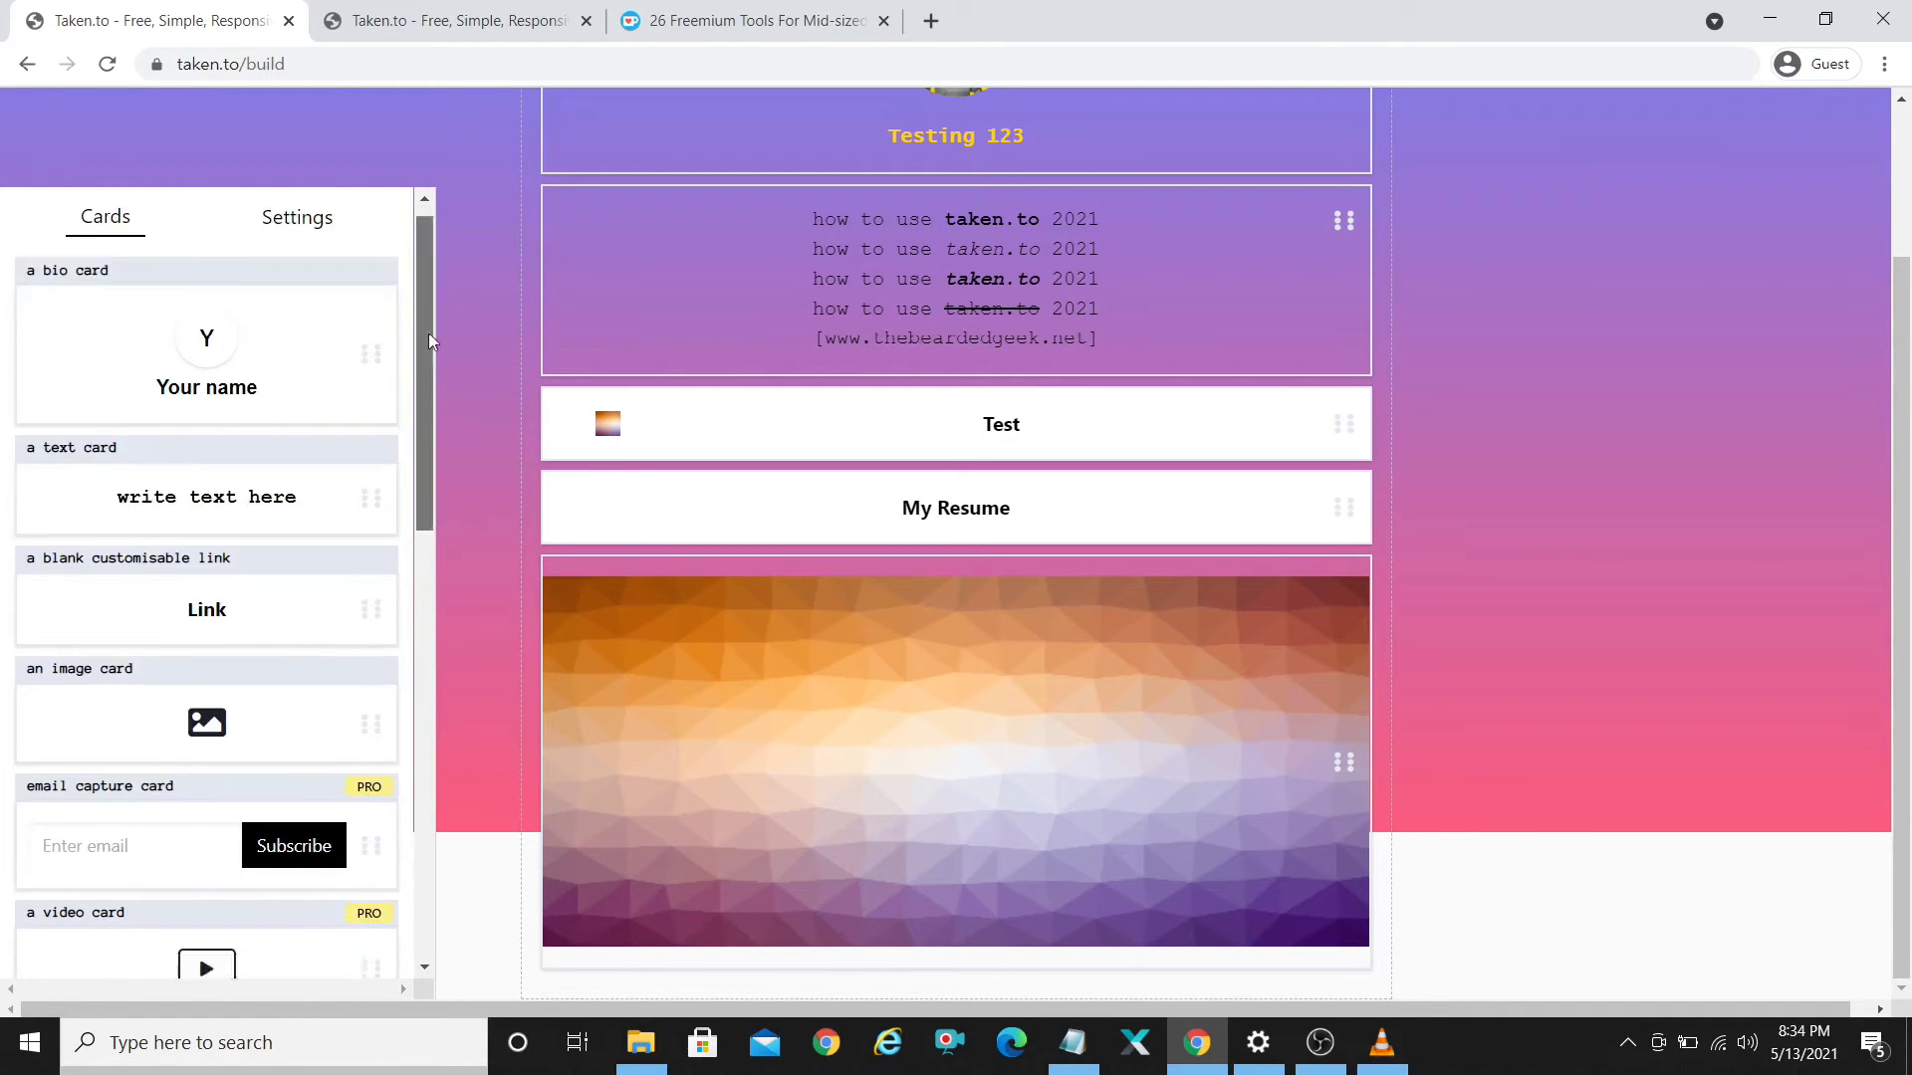
scroll(416, 440, down, 3)
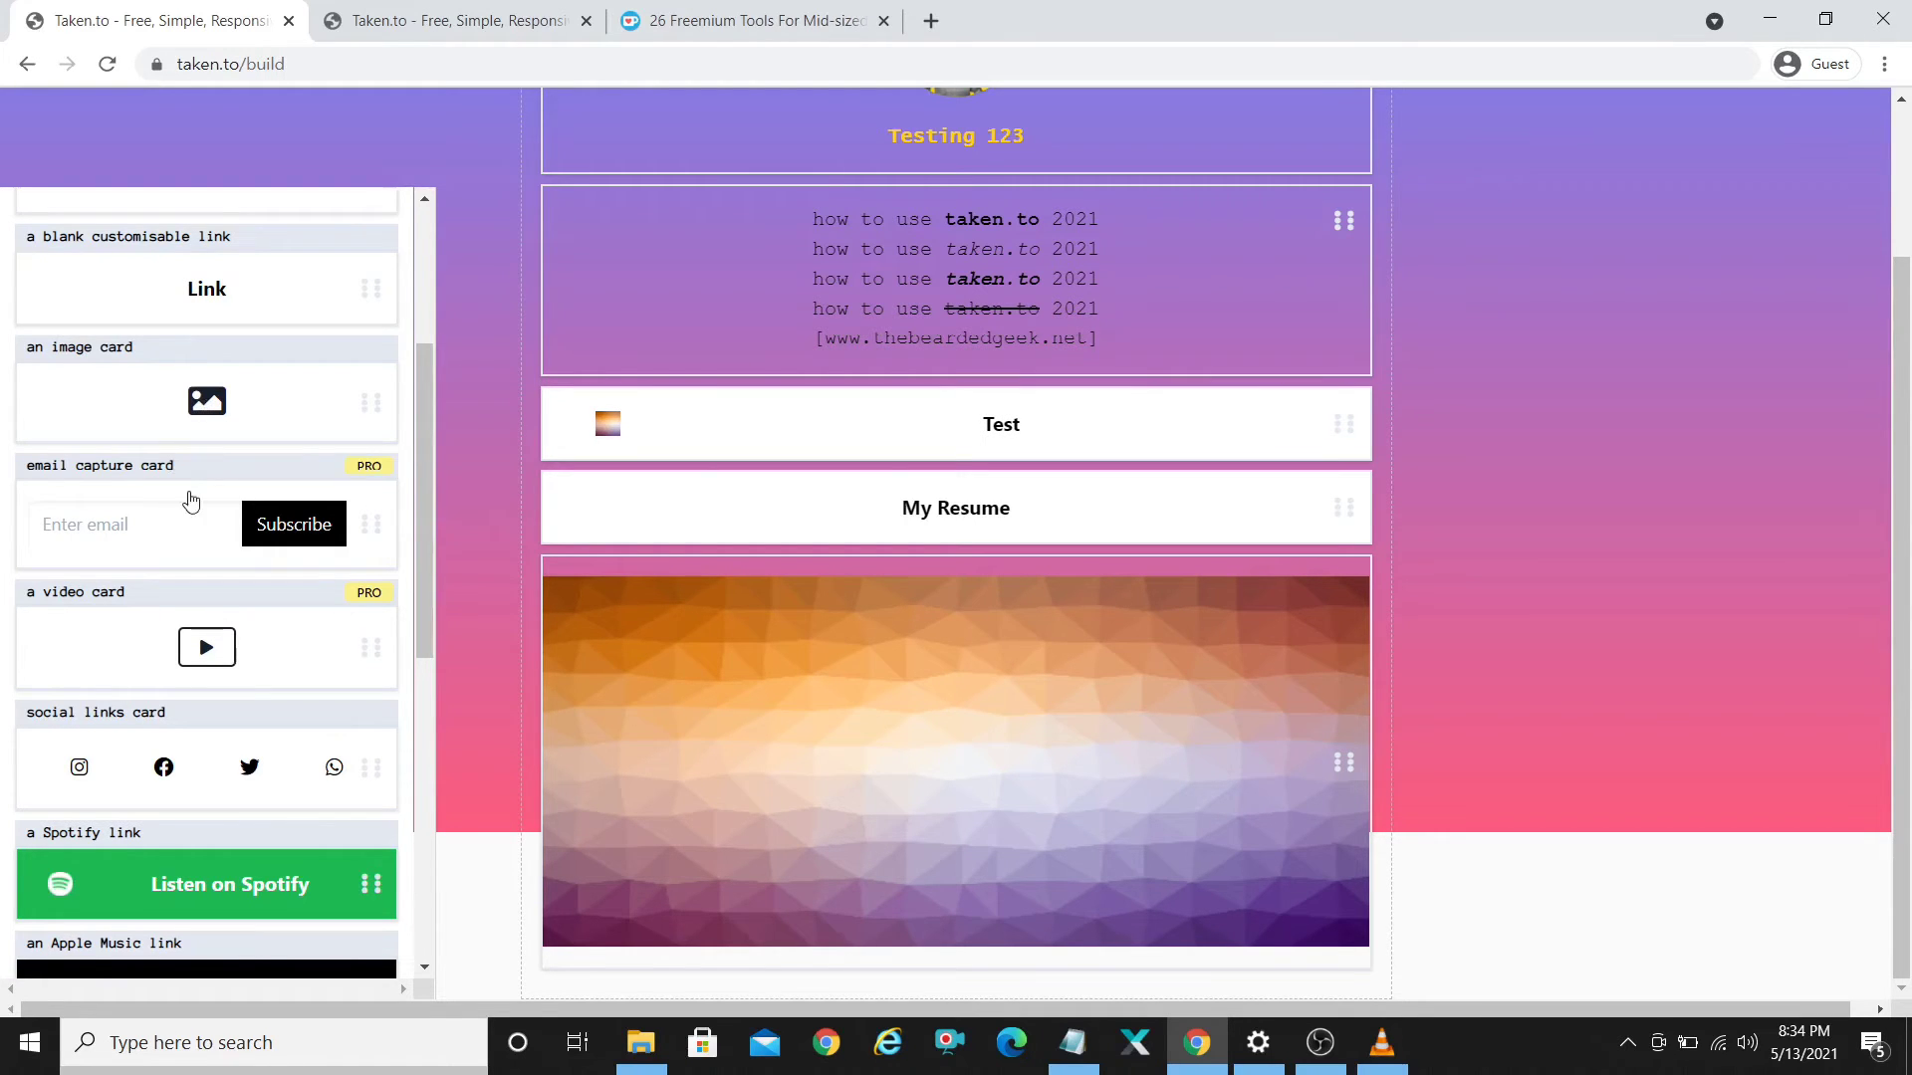
drag(420, 454, 428, 516)
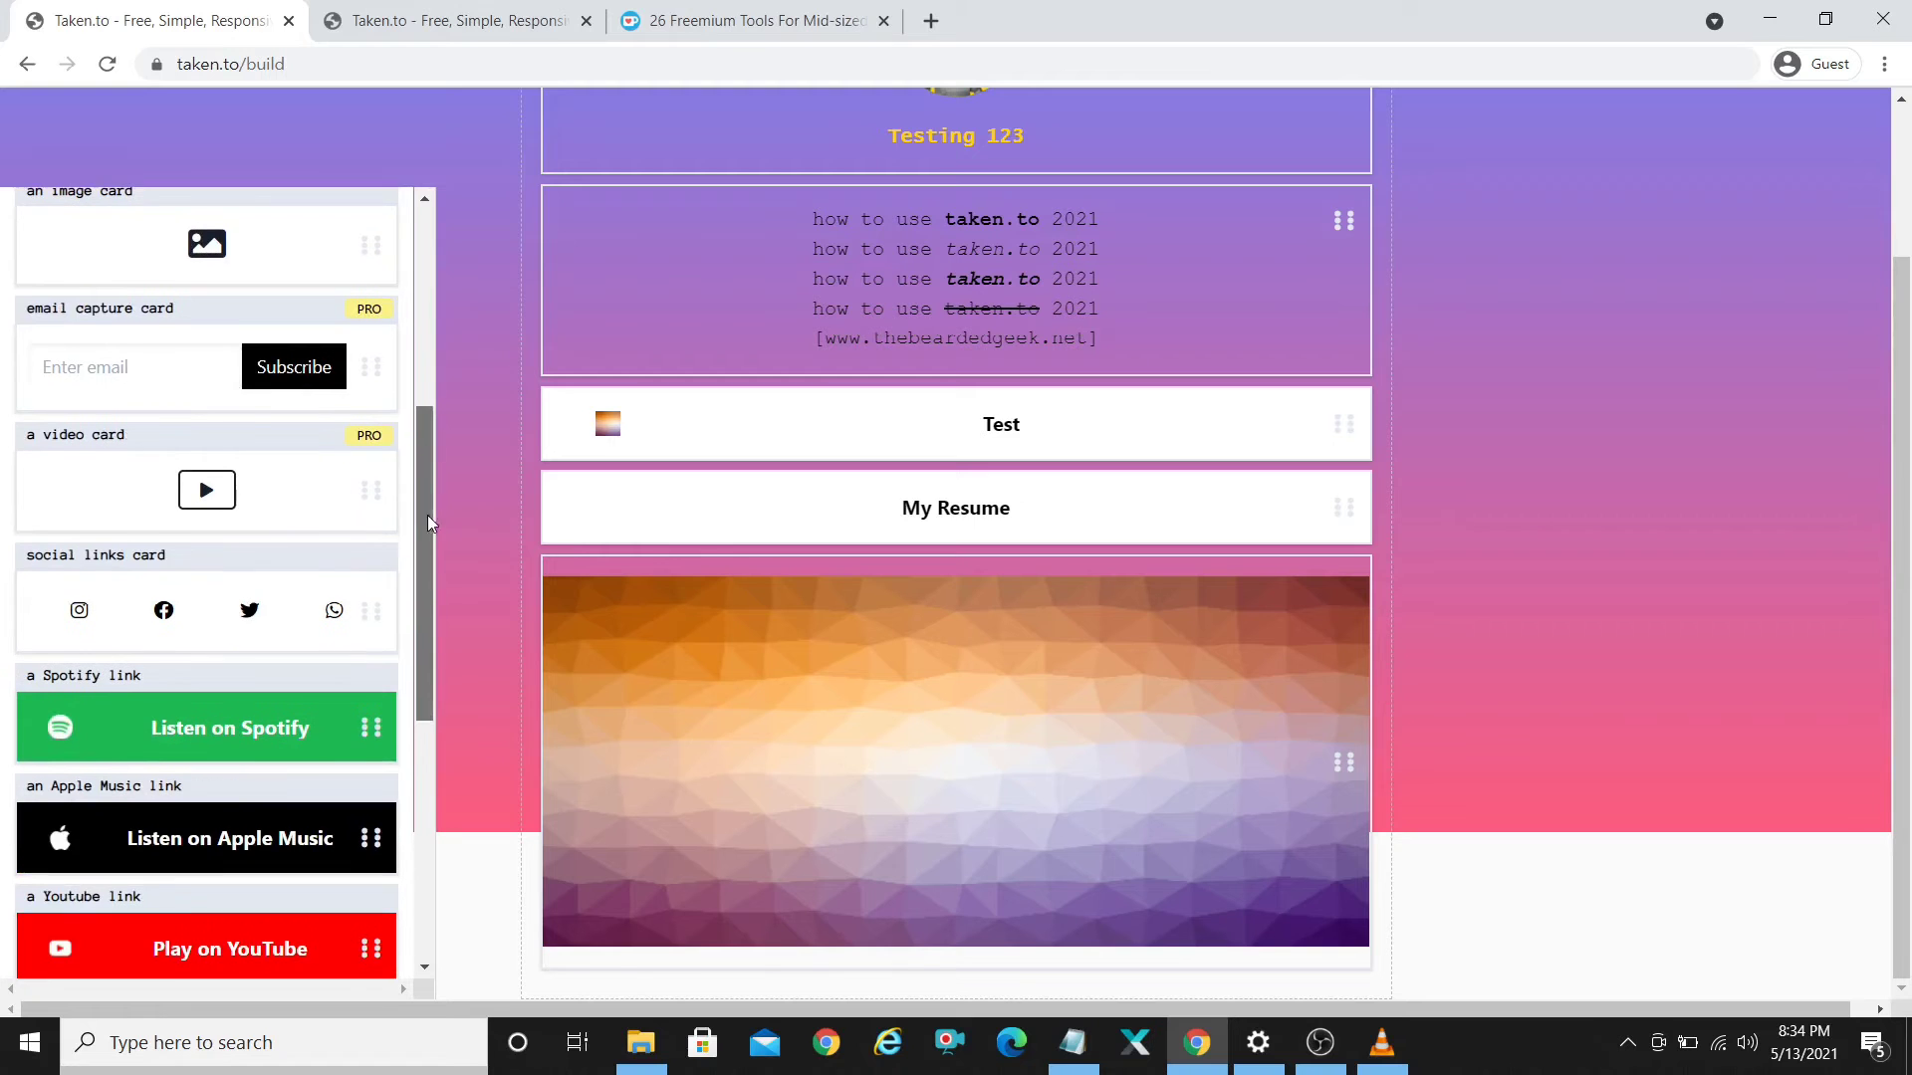
click(167, 373)
mouse_move(167, 373)
mouse_down()
mouse_move(837, 806)
mouse_move(834, 988)
mouse_move(319, 289)
mouse_move(133, 374)
mouse_up()
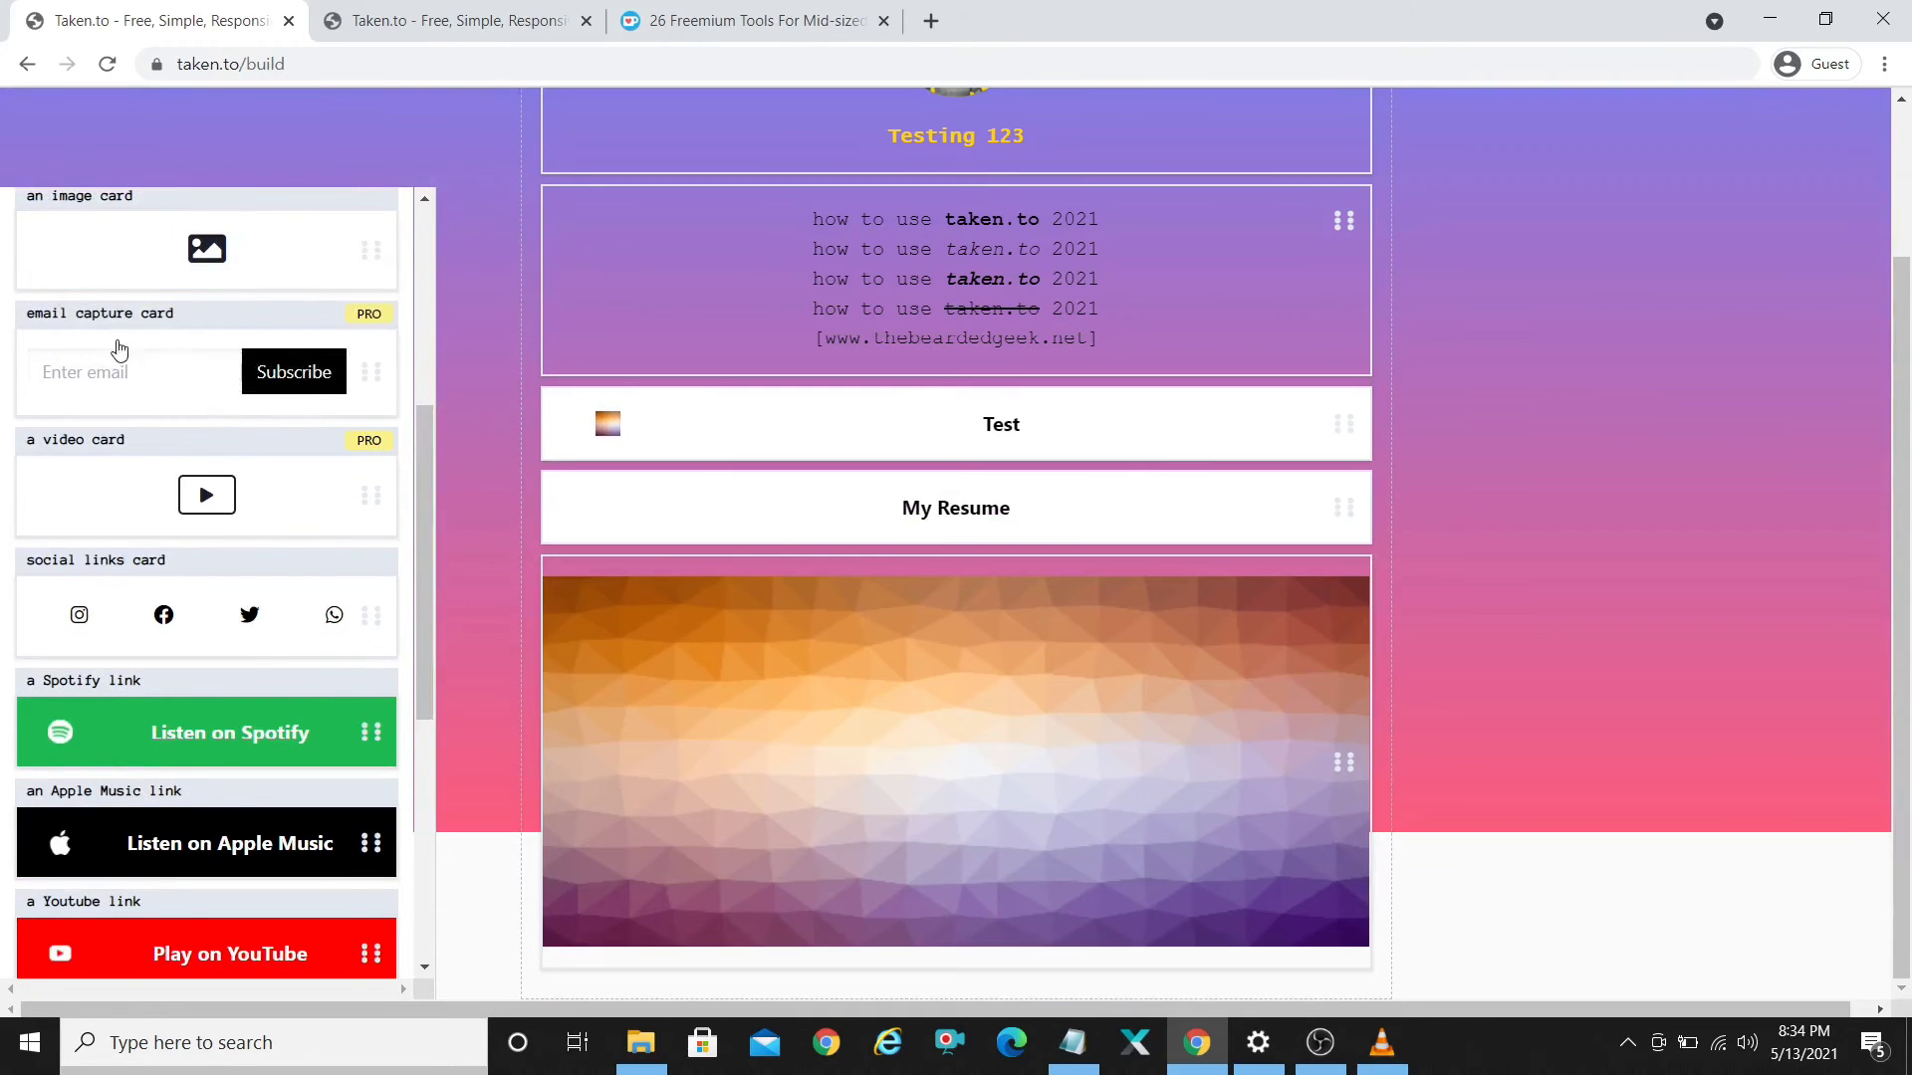
drag(58, 325, 1043, 978)
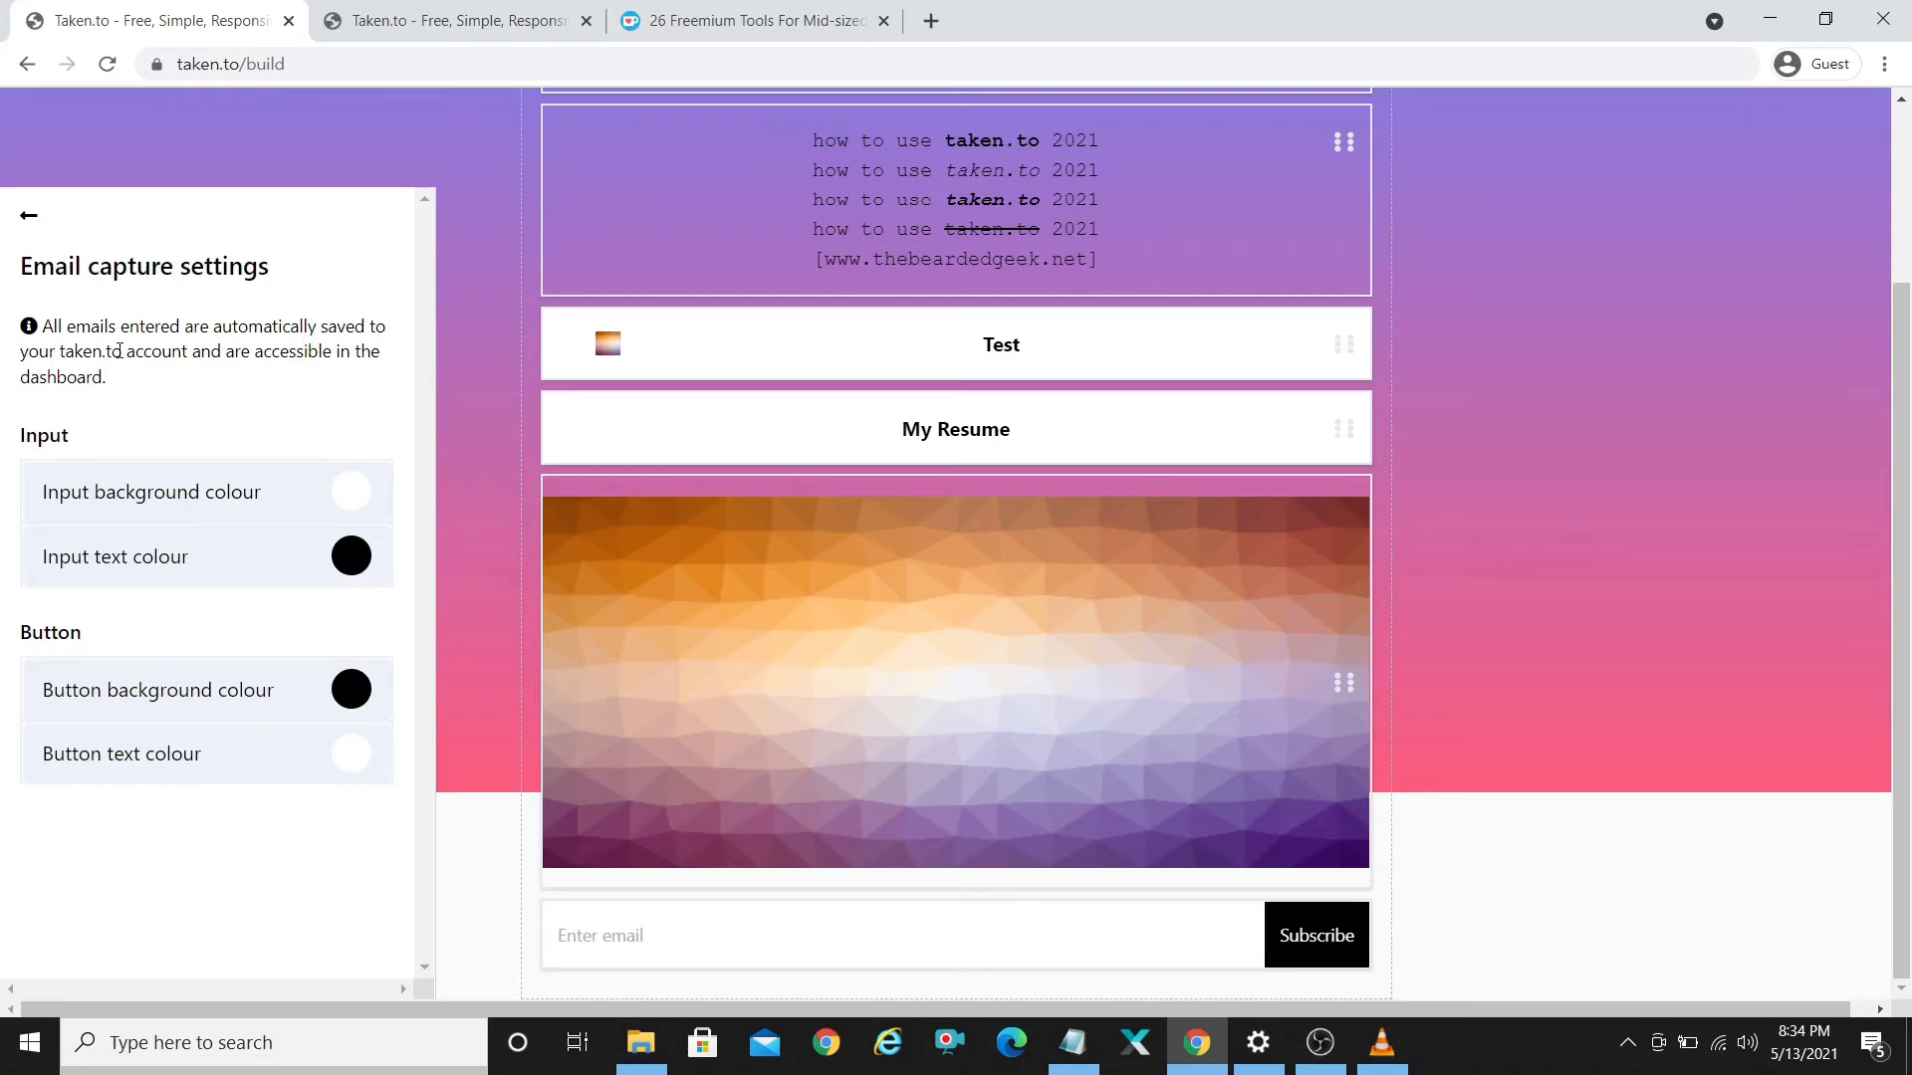
click(24, 215)
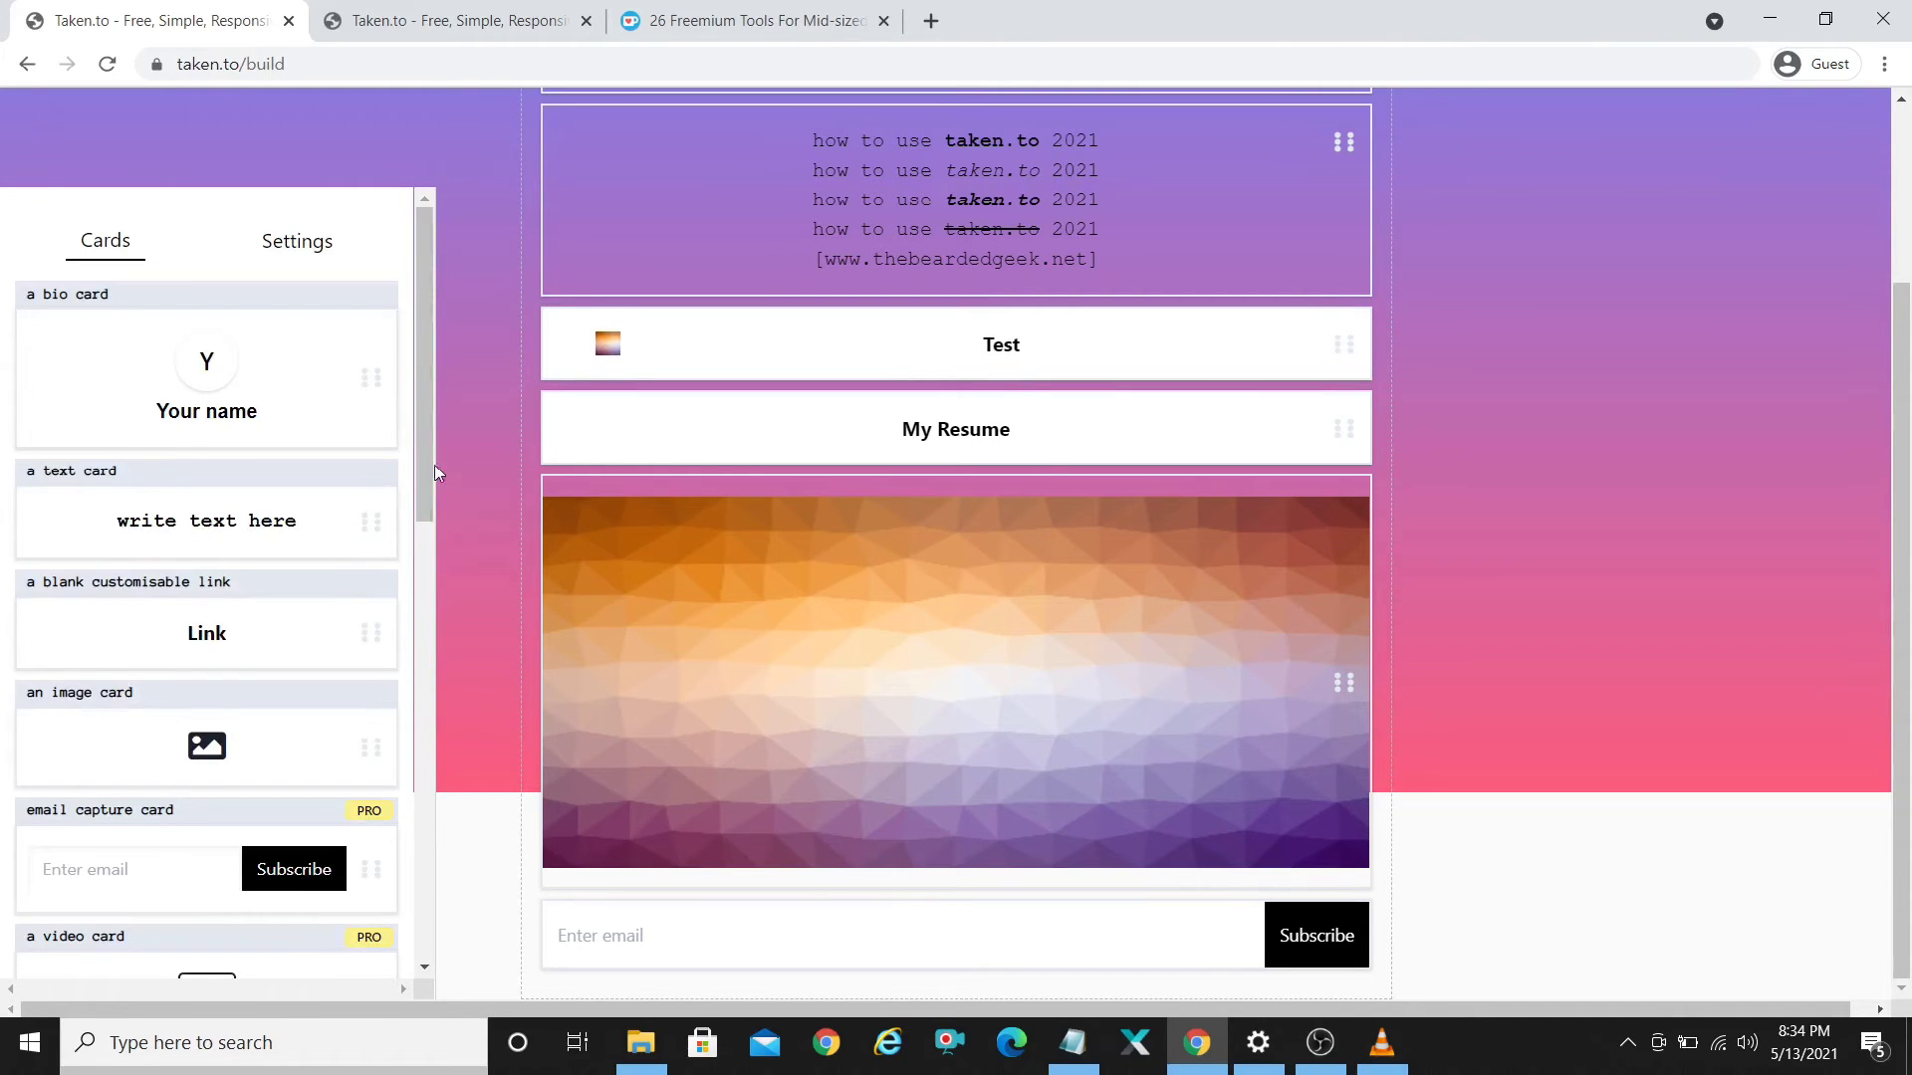
Step: Try the subscribe button on the sample email capture card, and add a social links card between the image and email capture cards
drag(430, 448, 429, 502)
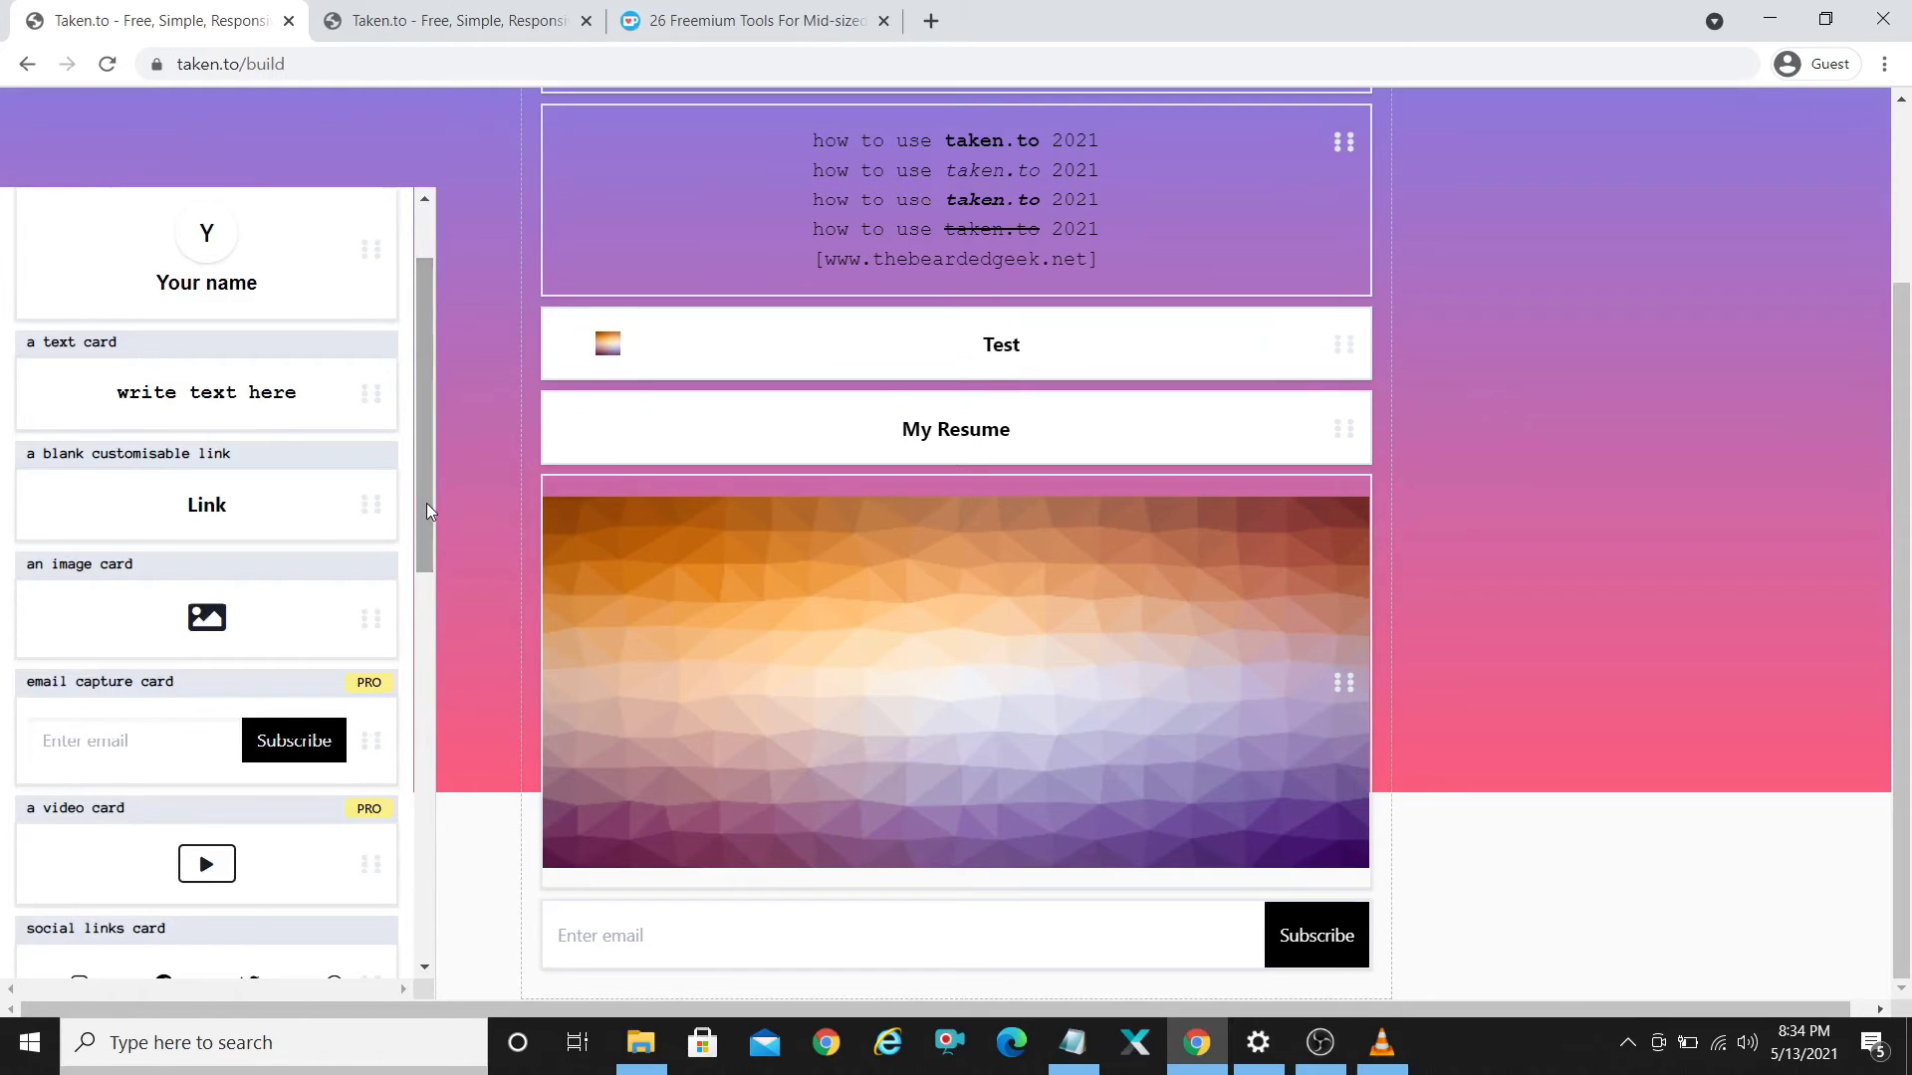
drag(428, 410, 434, 482)
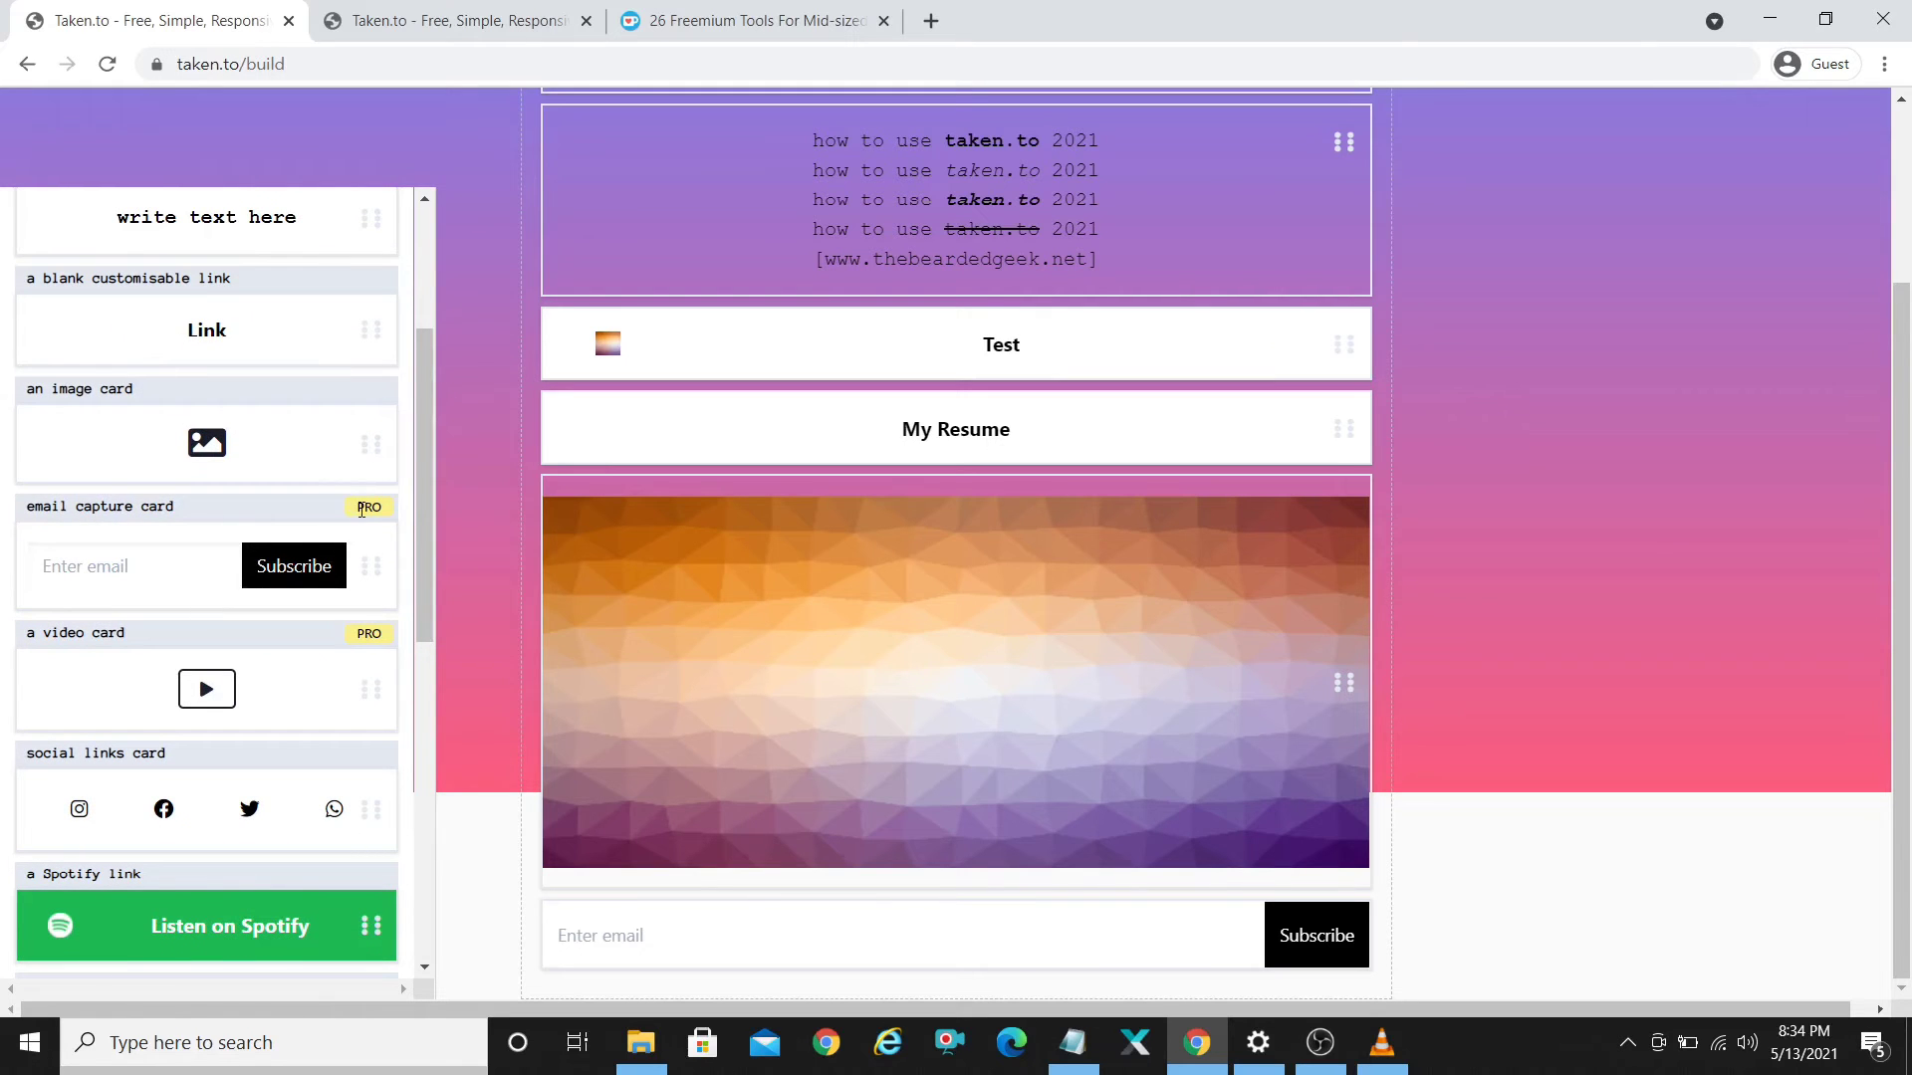
click(322, 568)
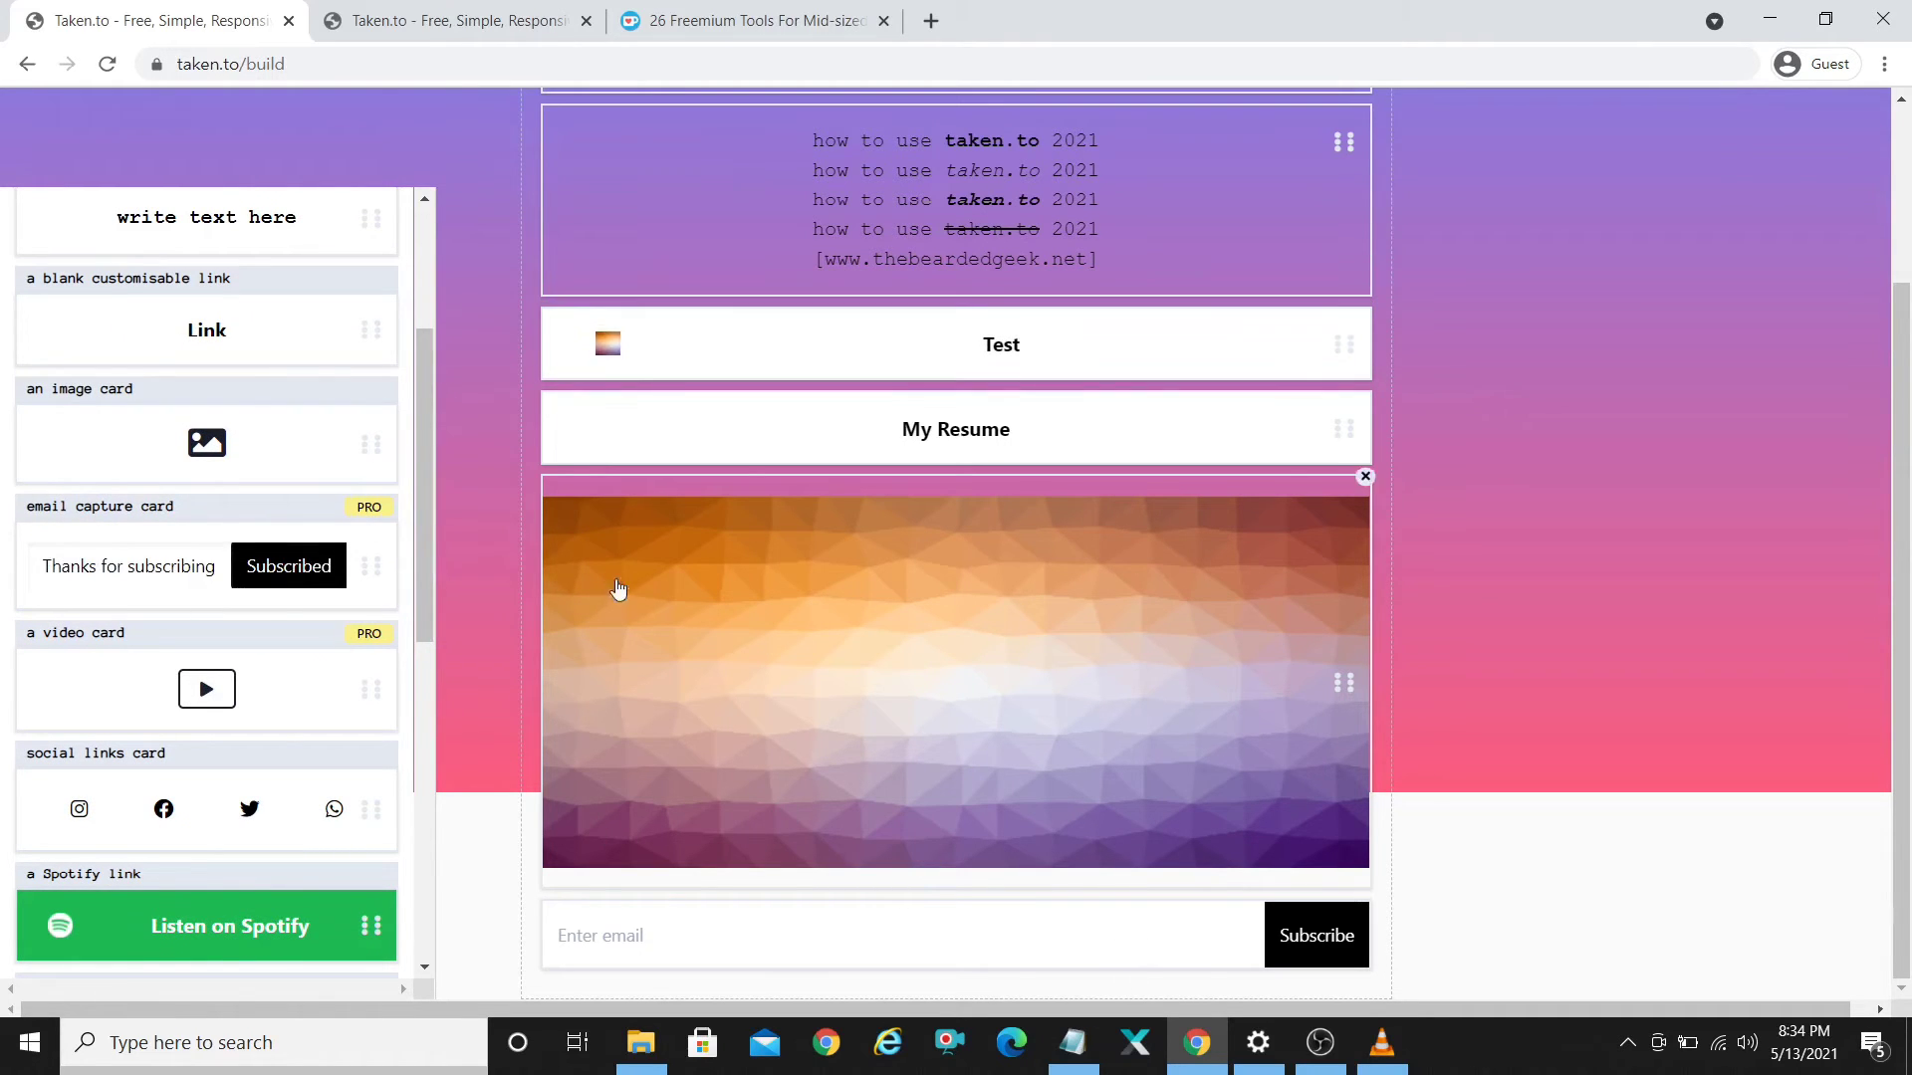
scroll(422, 504, down, 2)
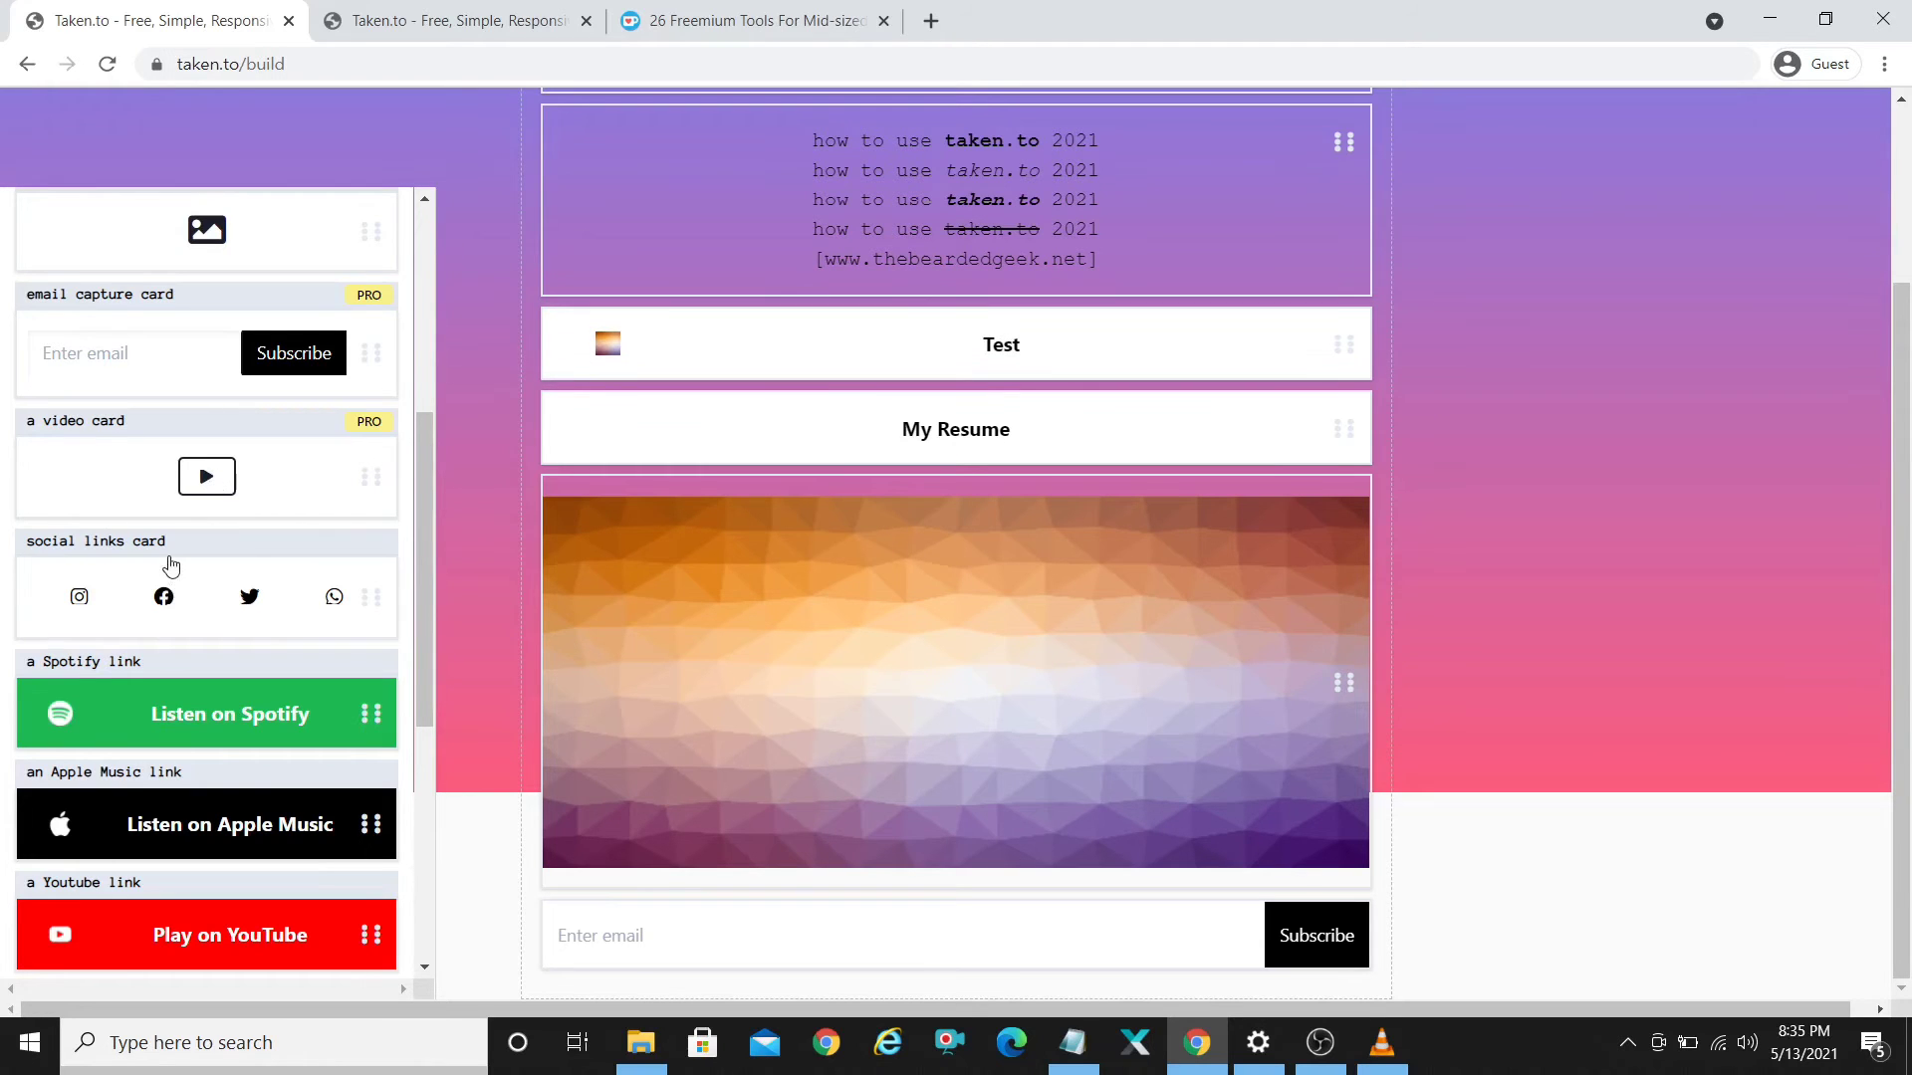
drag(175, 561, 894, 946)
Step: View the social icons on the published example page in the other browser tab, and return to the page builder
click(418, 20)
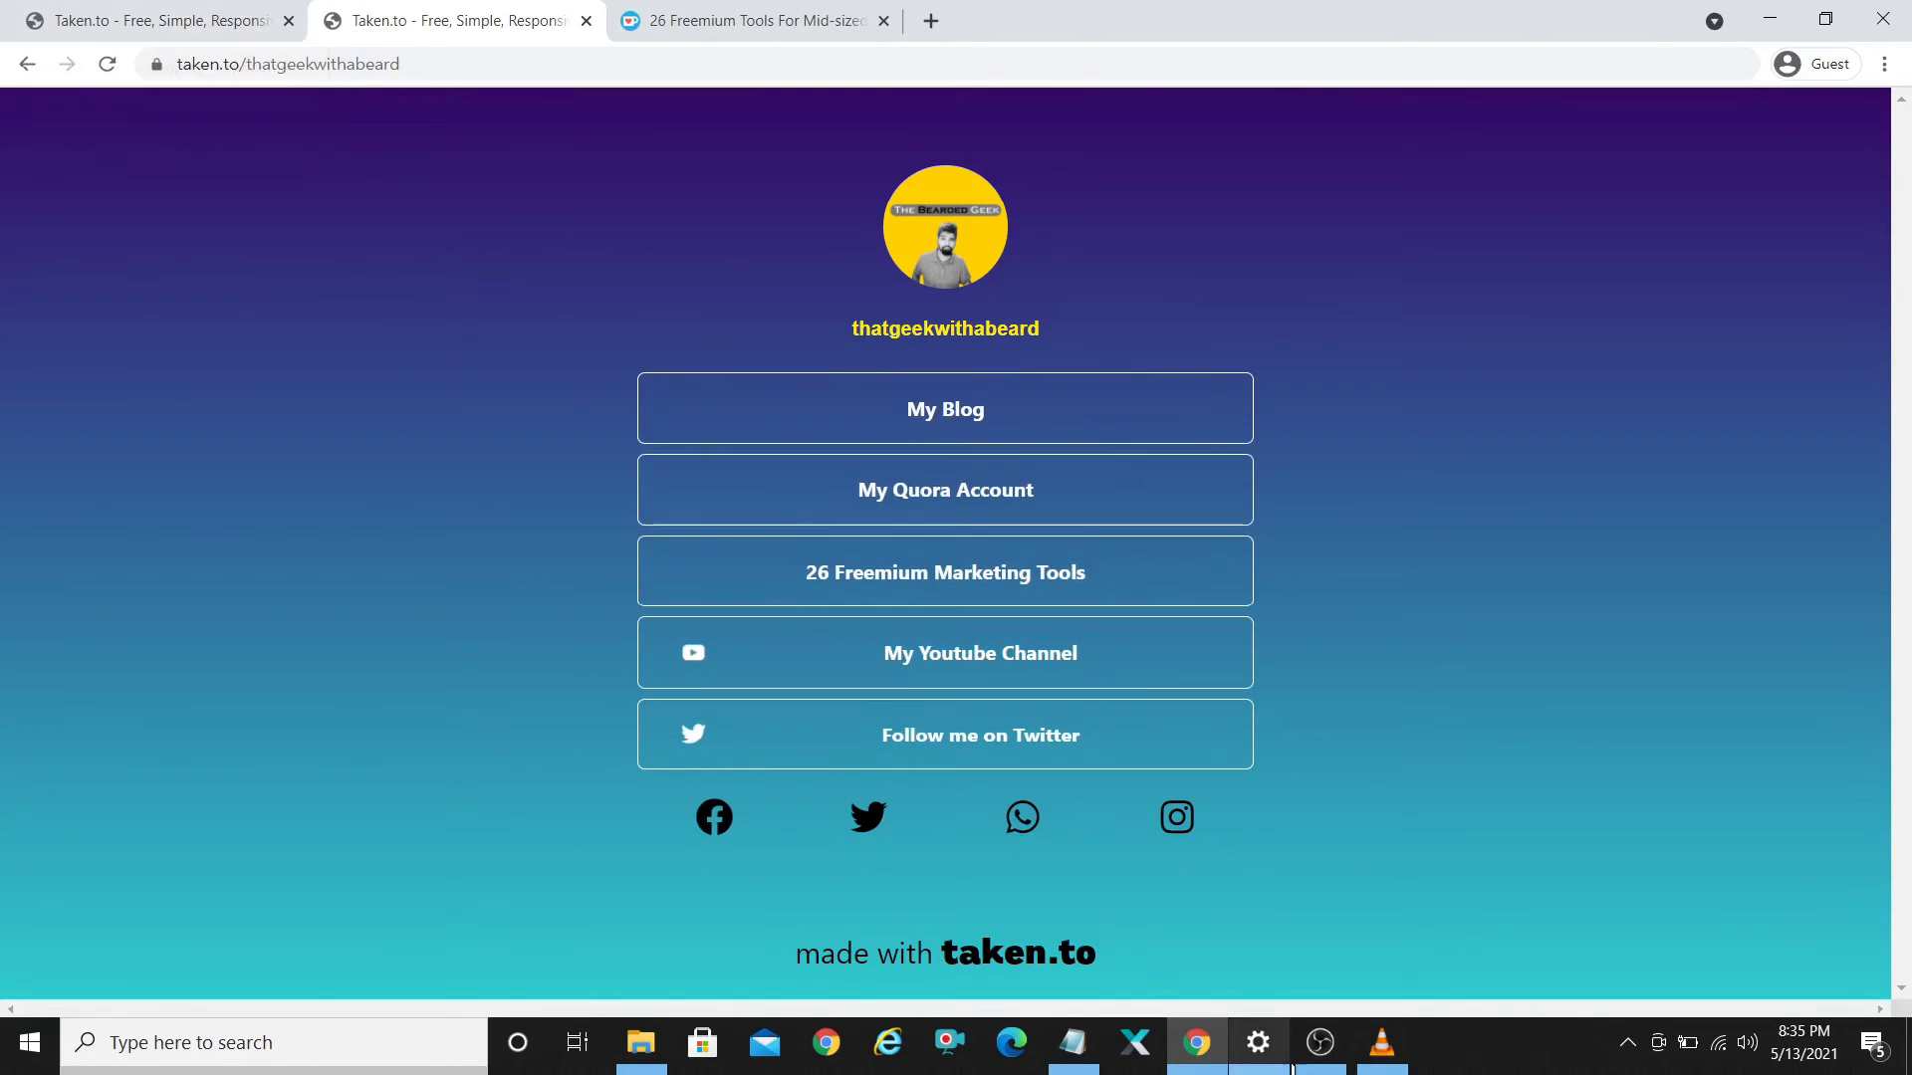
click(1319, 1043)
click(1320, 1043)
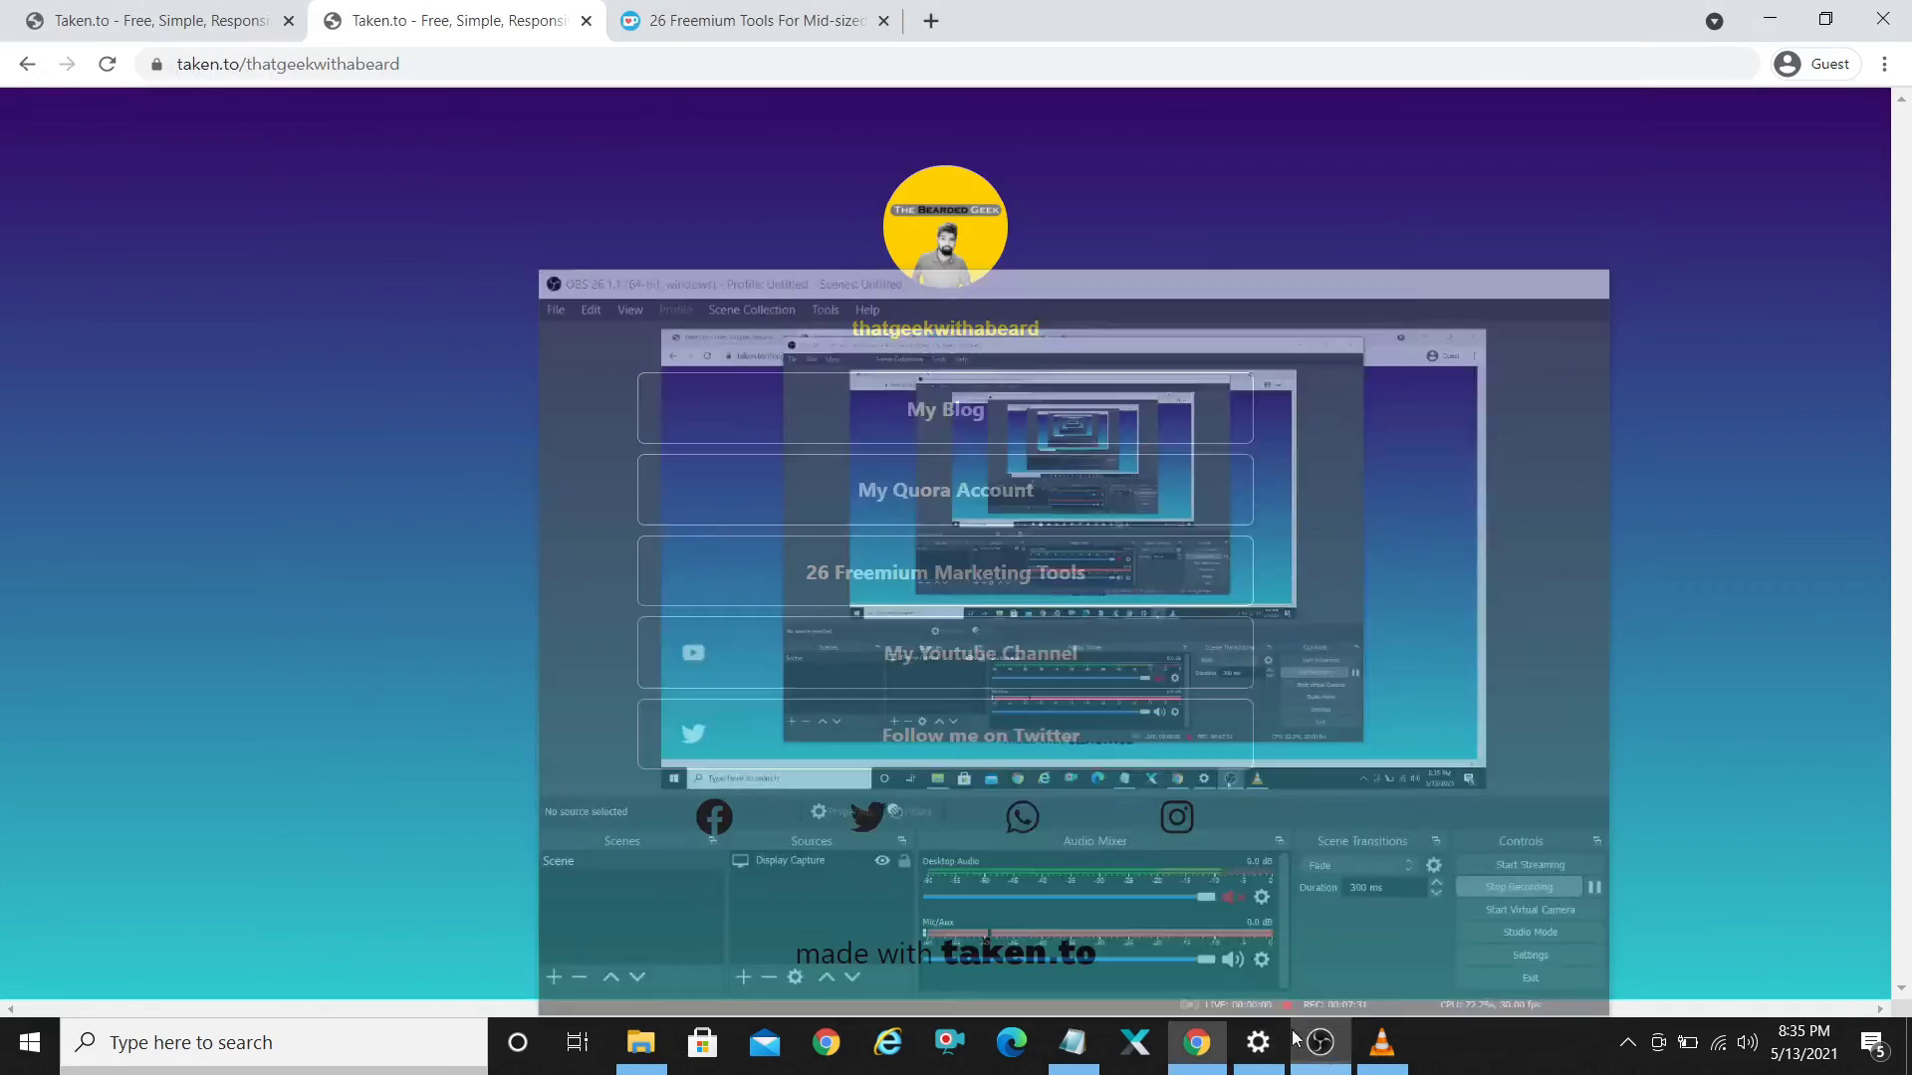
click(97, 8)
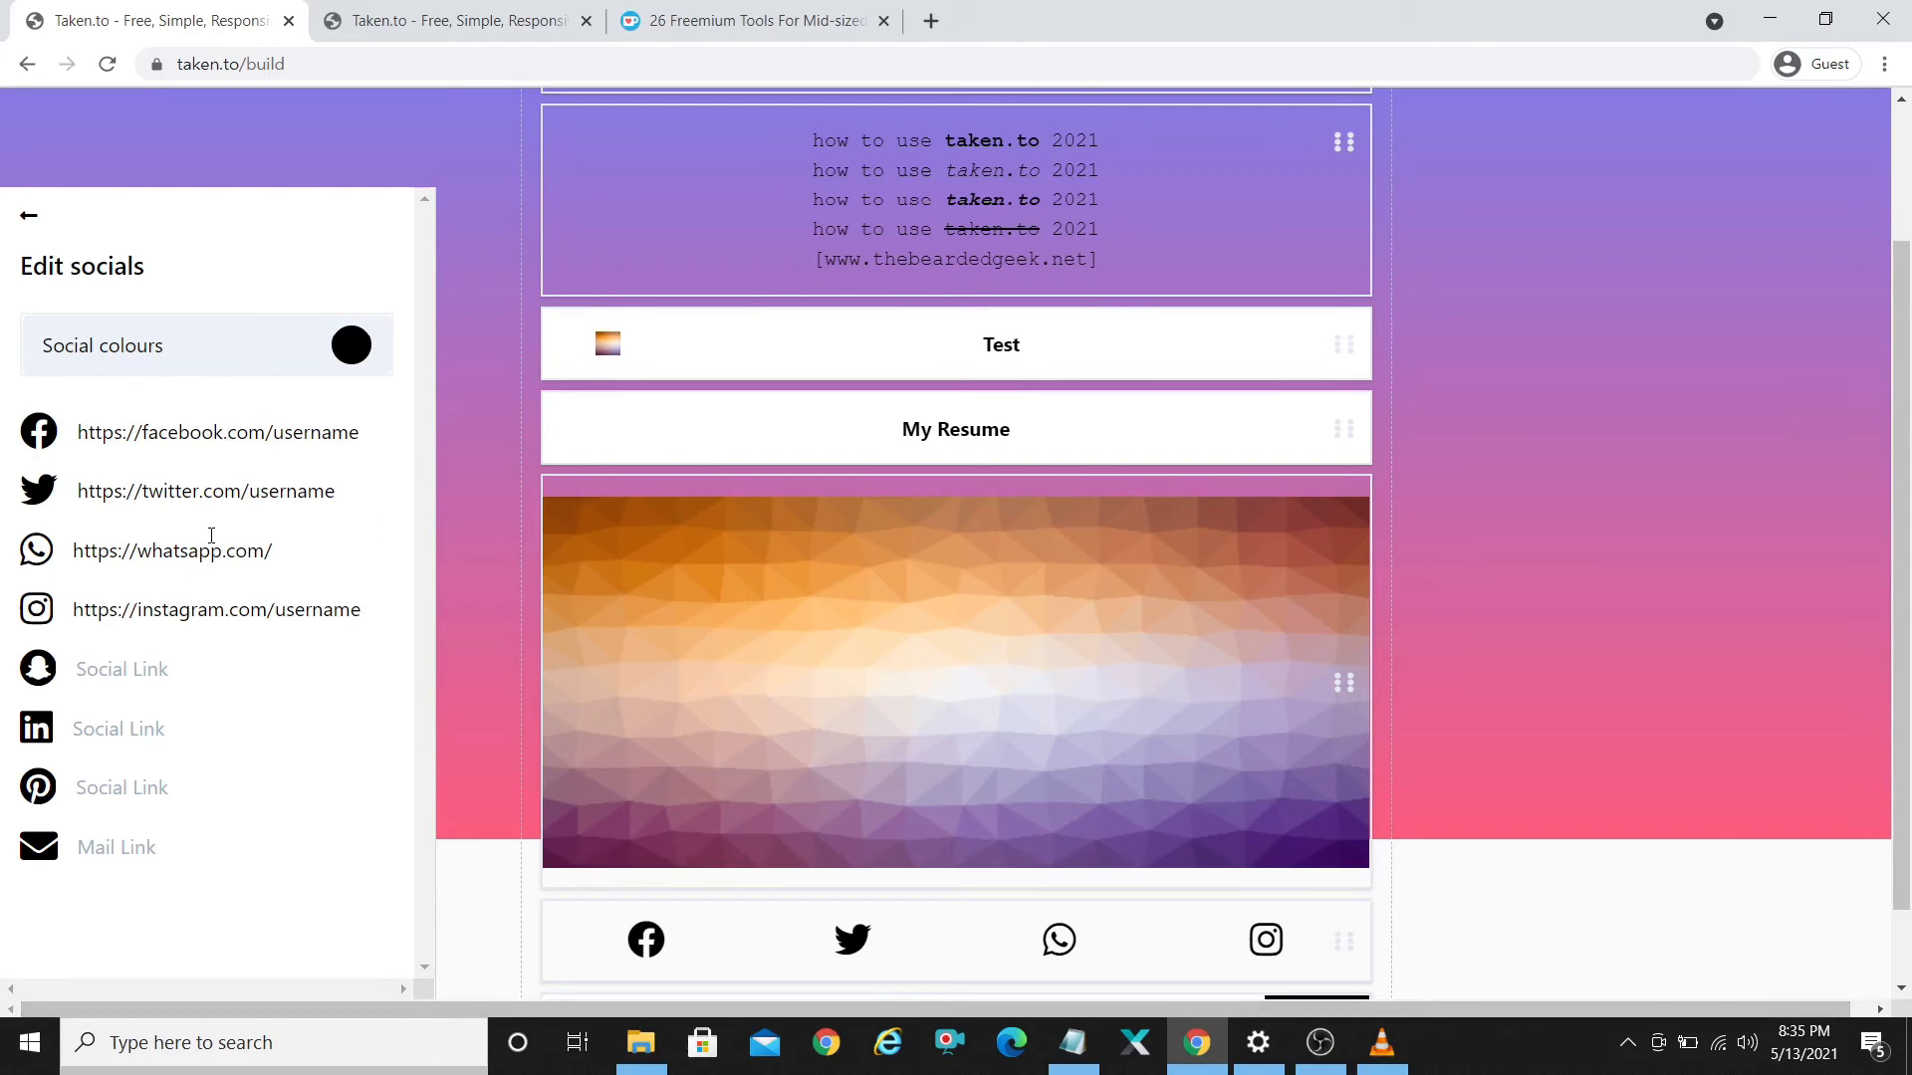
Step: Remove the "username" placeholder from the Facebook address of the social links card and leave its editor
drag(80, 439, 331, 454)
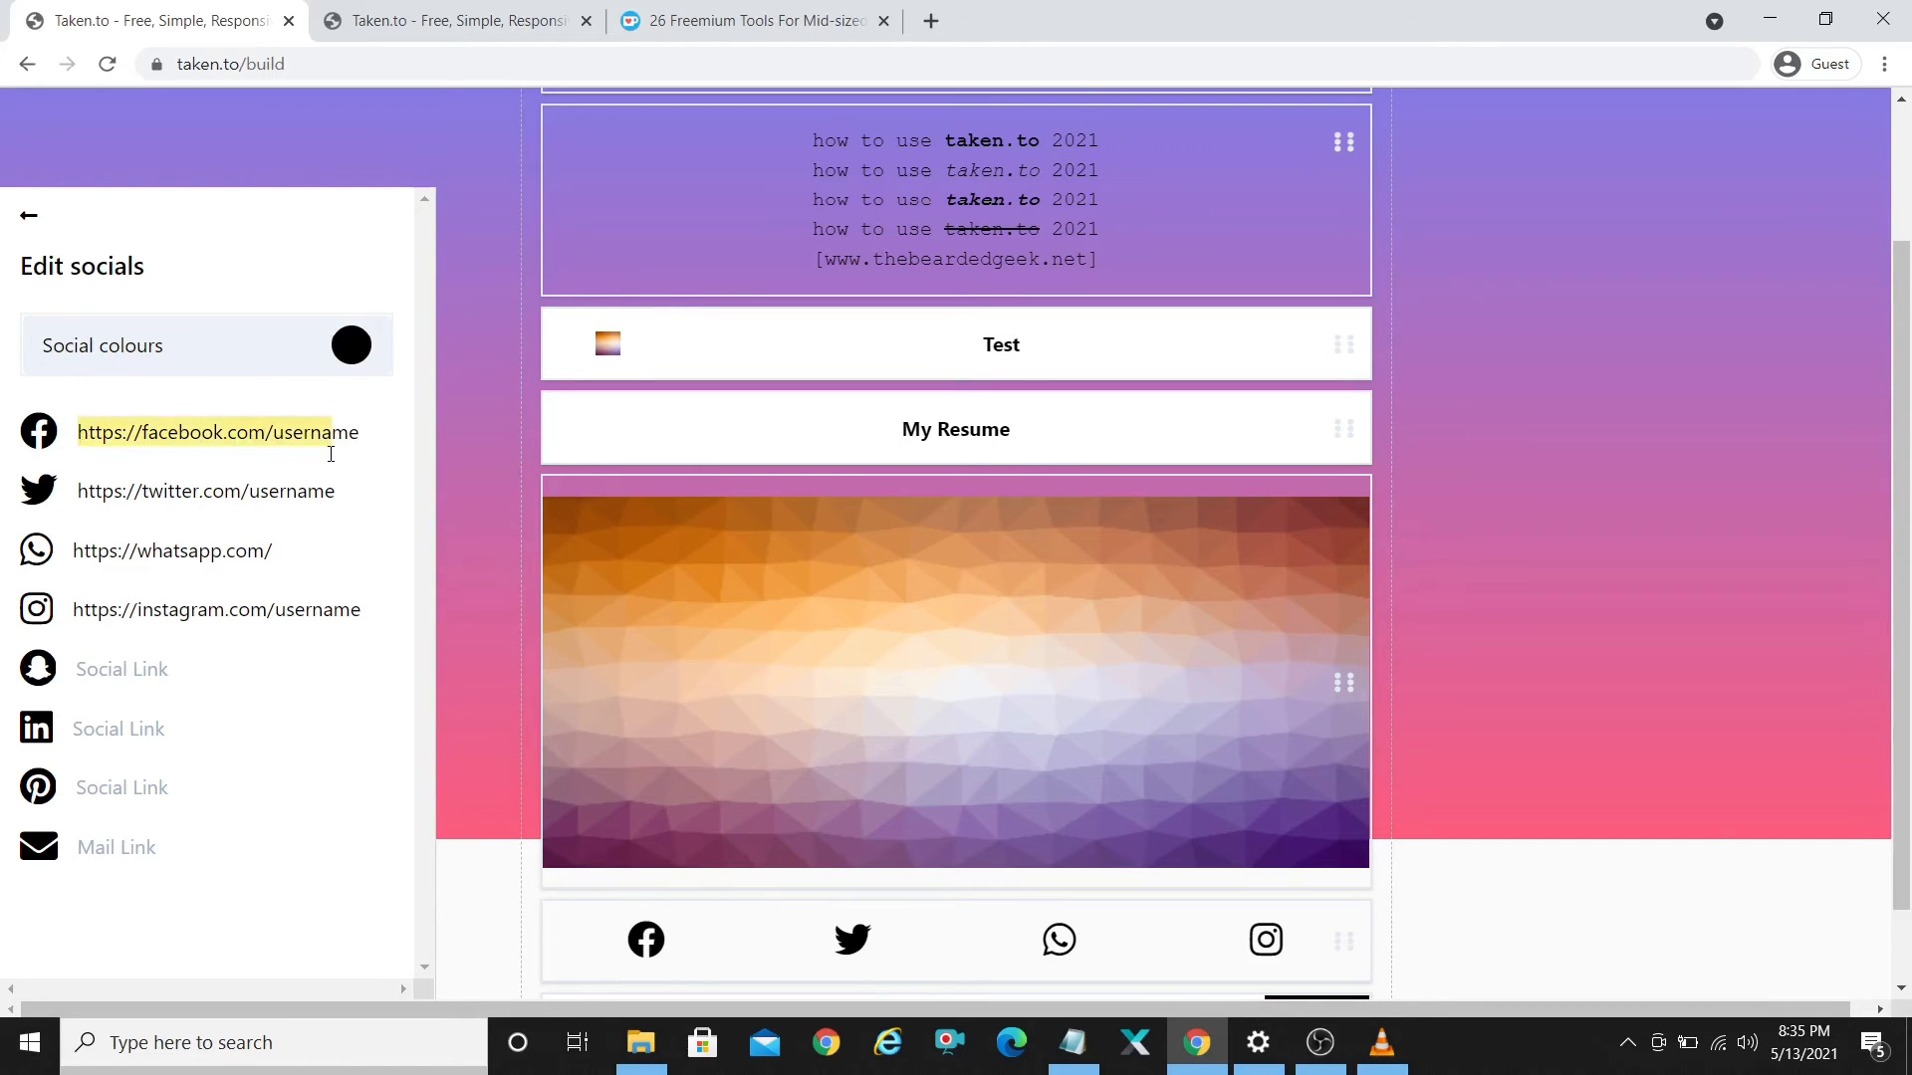
click(115, 491)
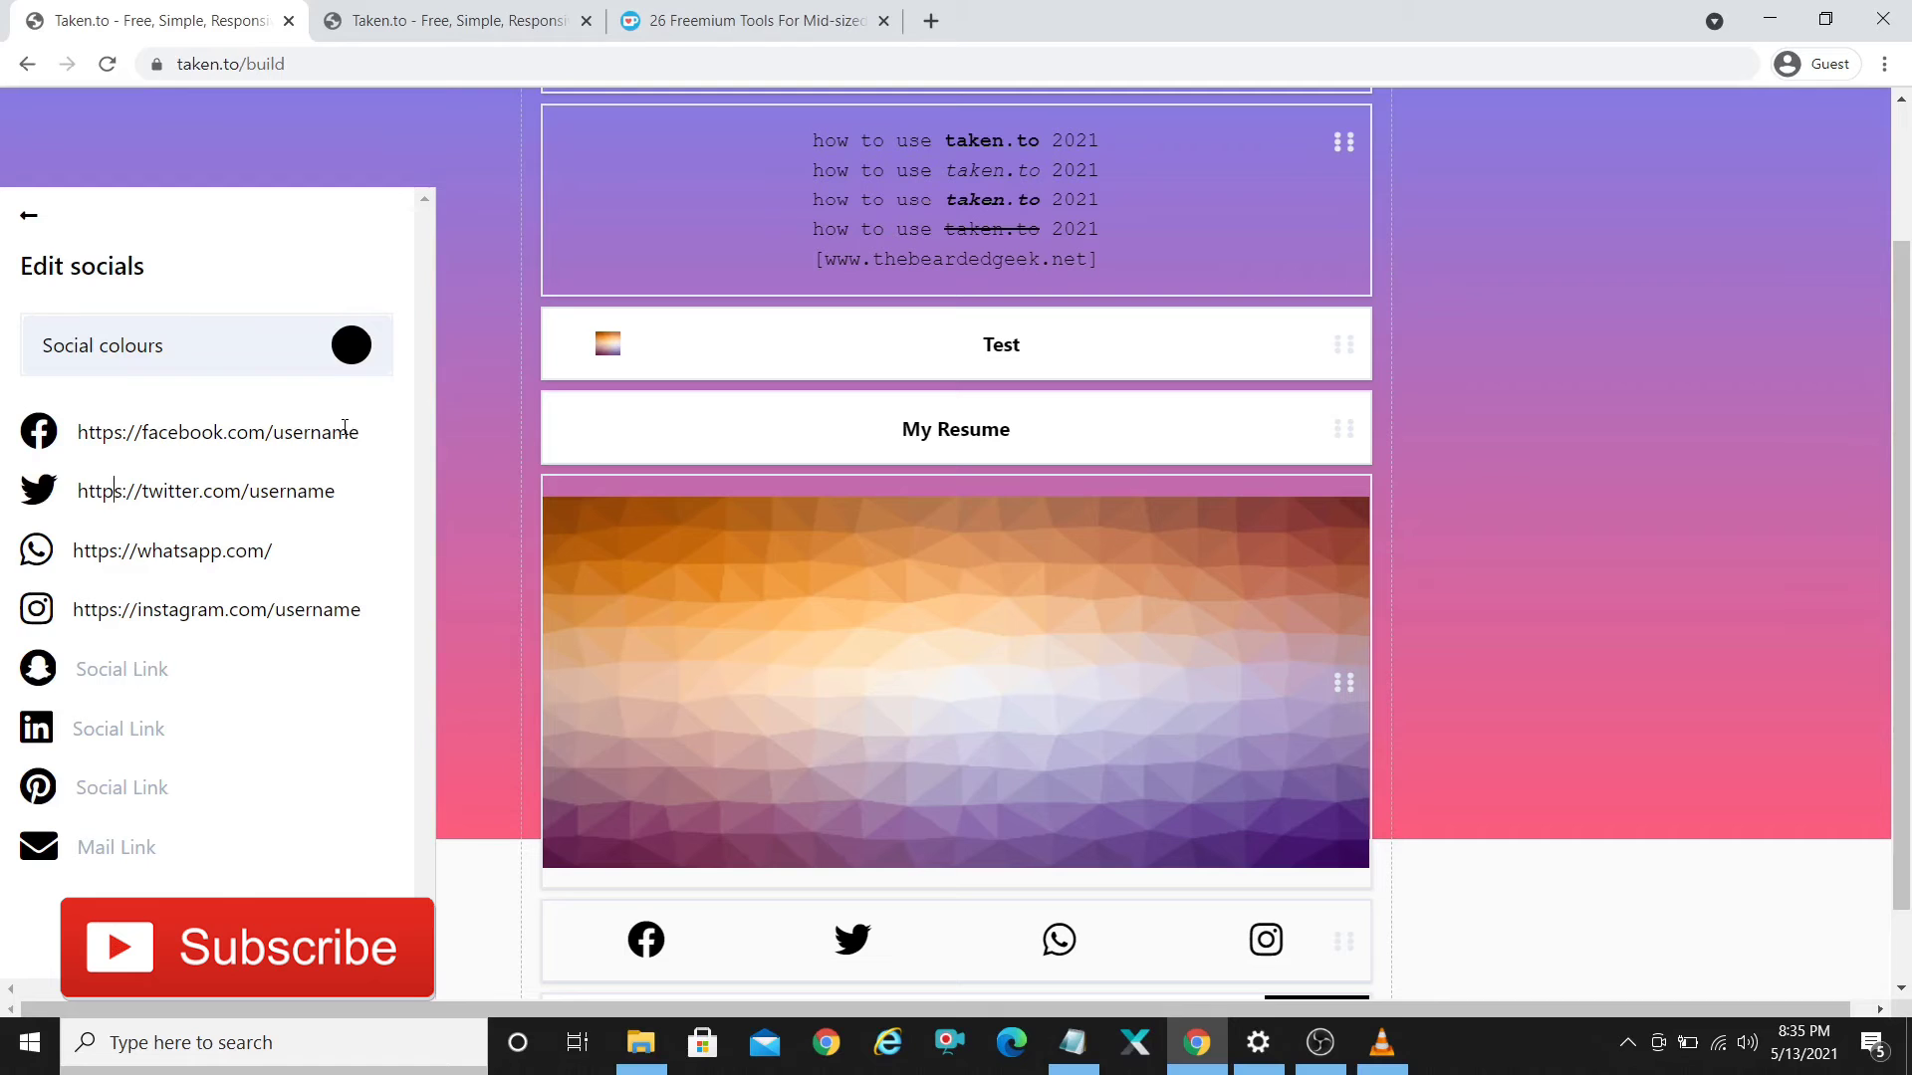
key(BackSpace)
key(BackSpace)
key(BackSpace)
key(BackSpace)
key(BackSpace)
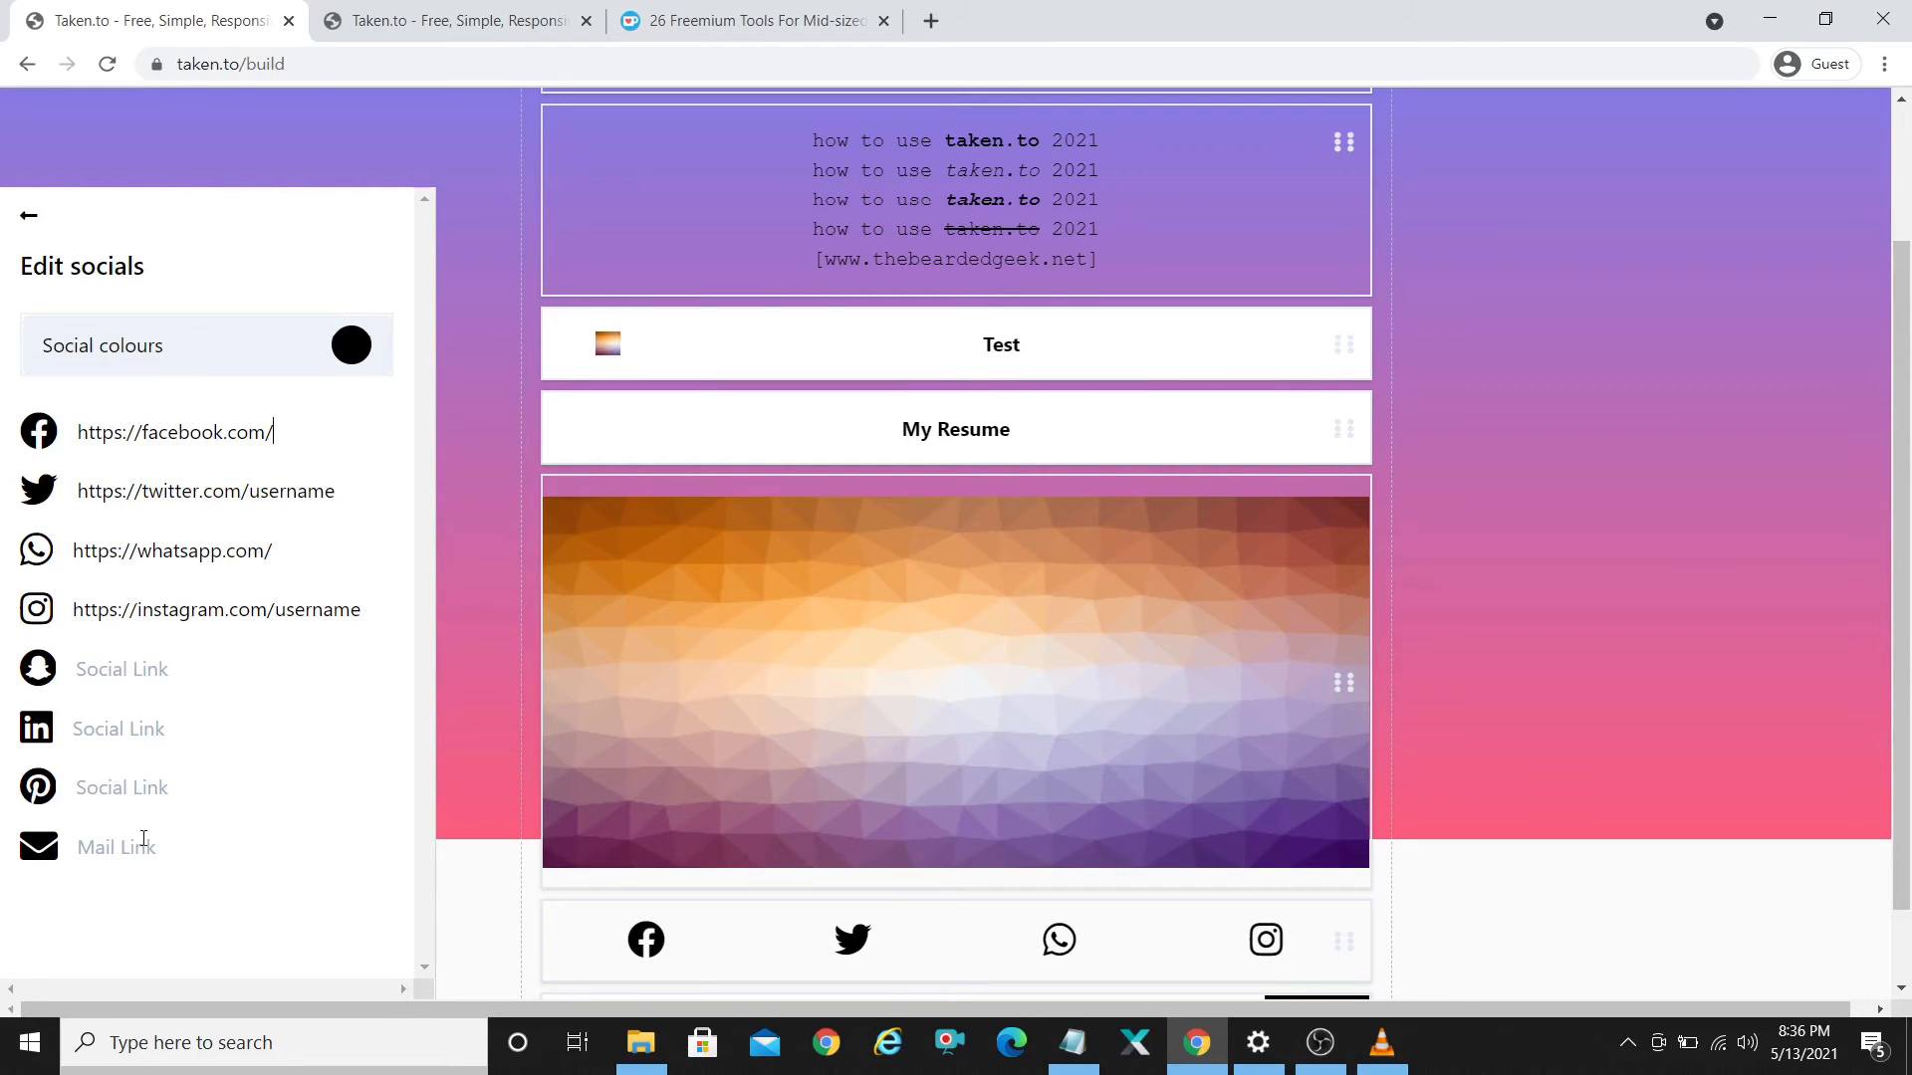
click(27, 216)
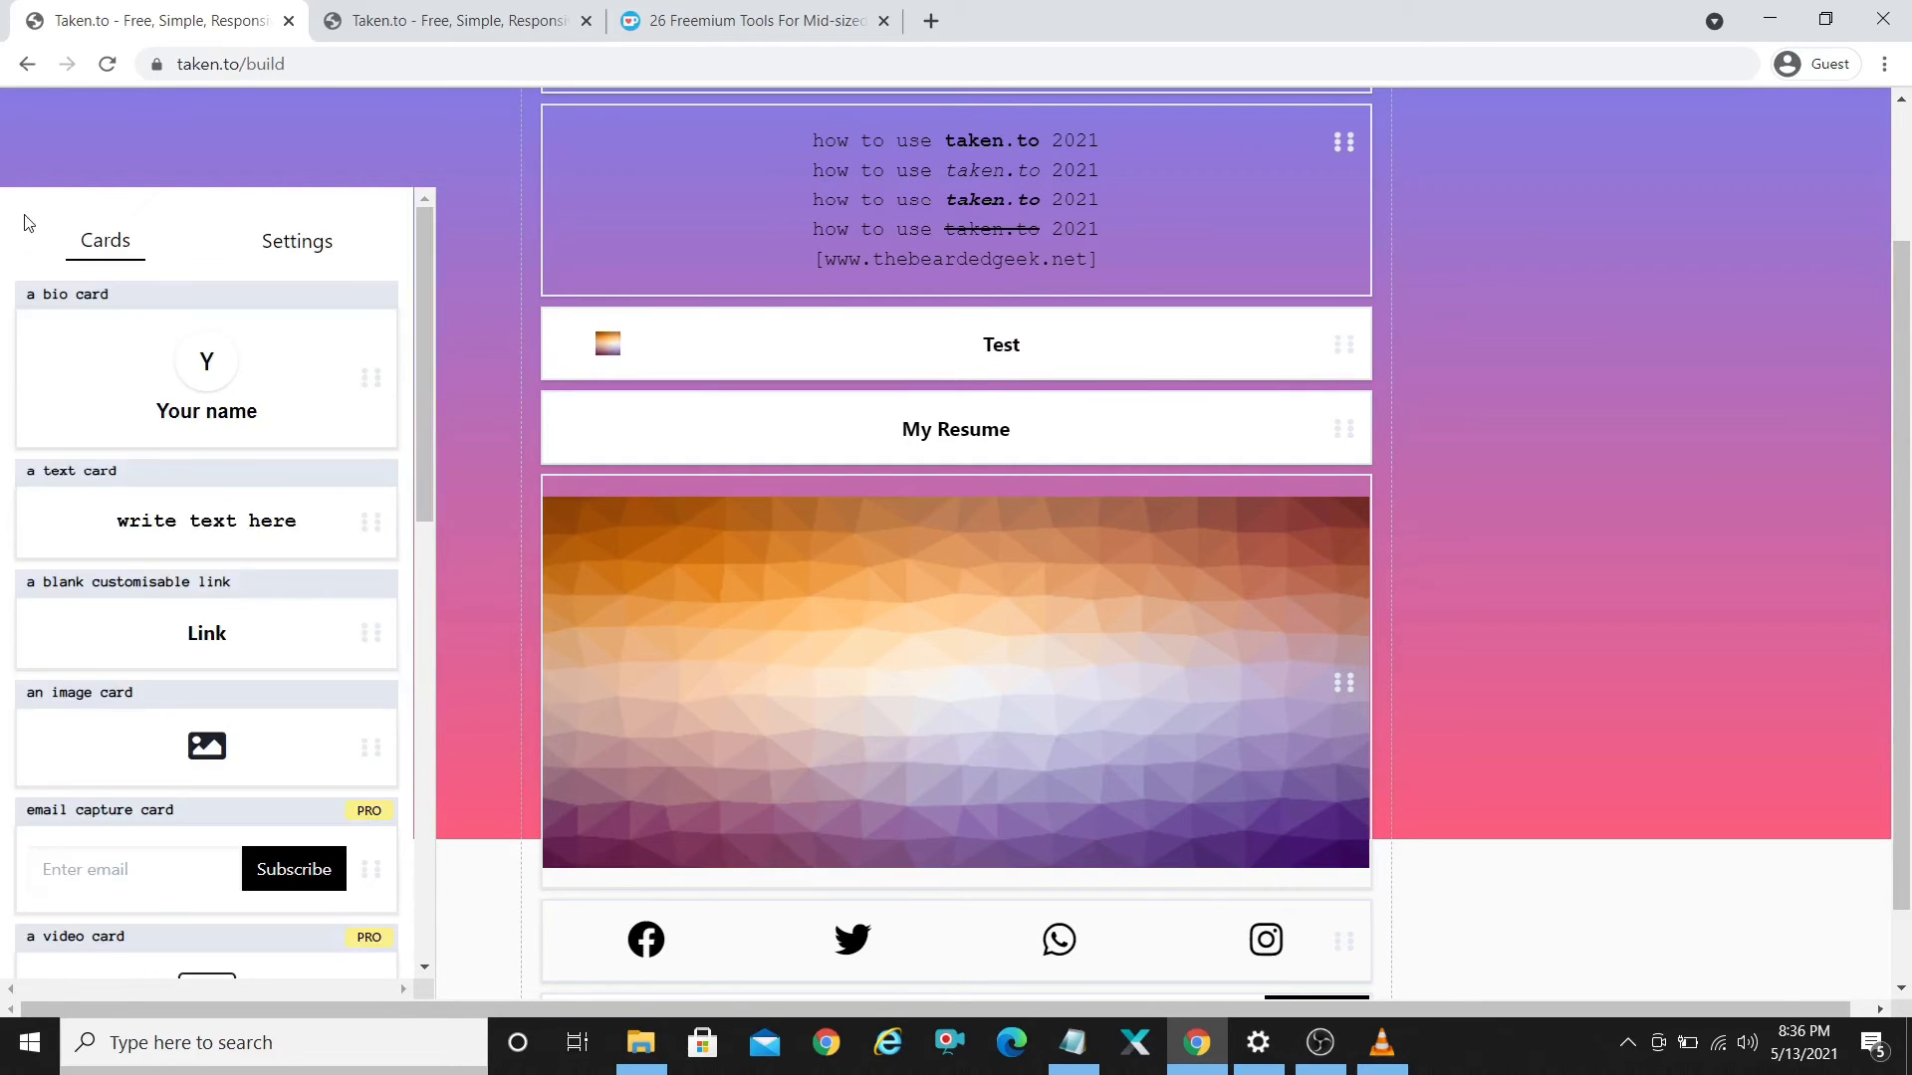
Step: Look through the ready-made music, video, podcast and social media link cards in the card library
drag(422, 261, 418, 589)
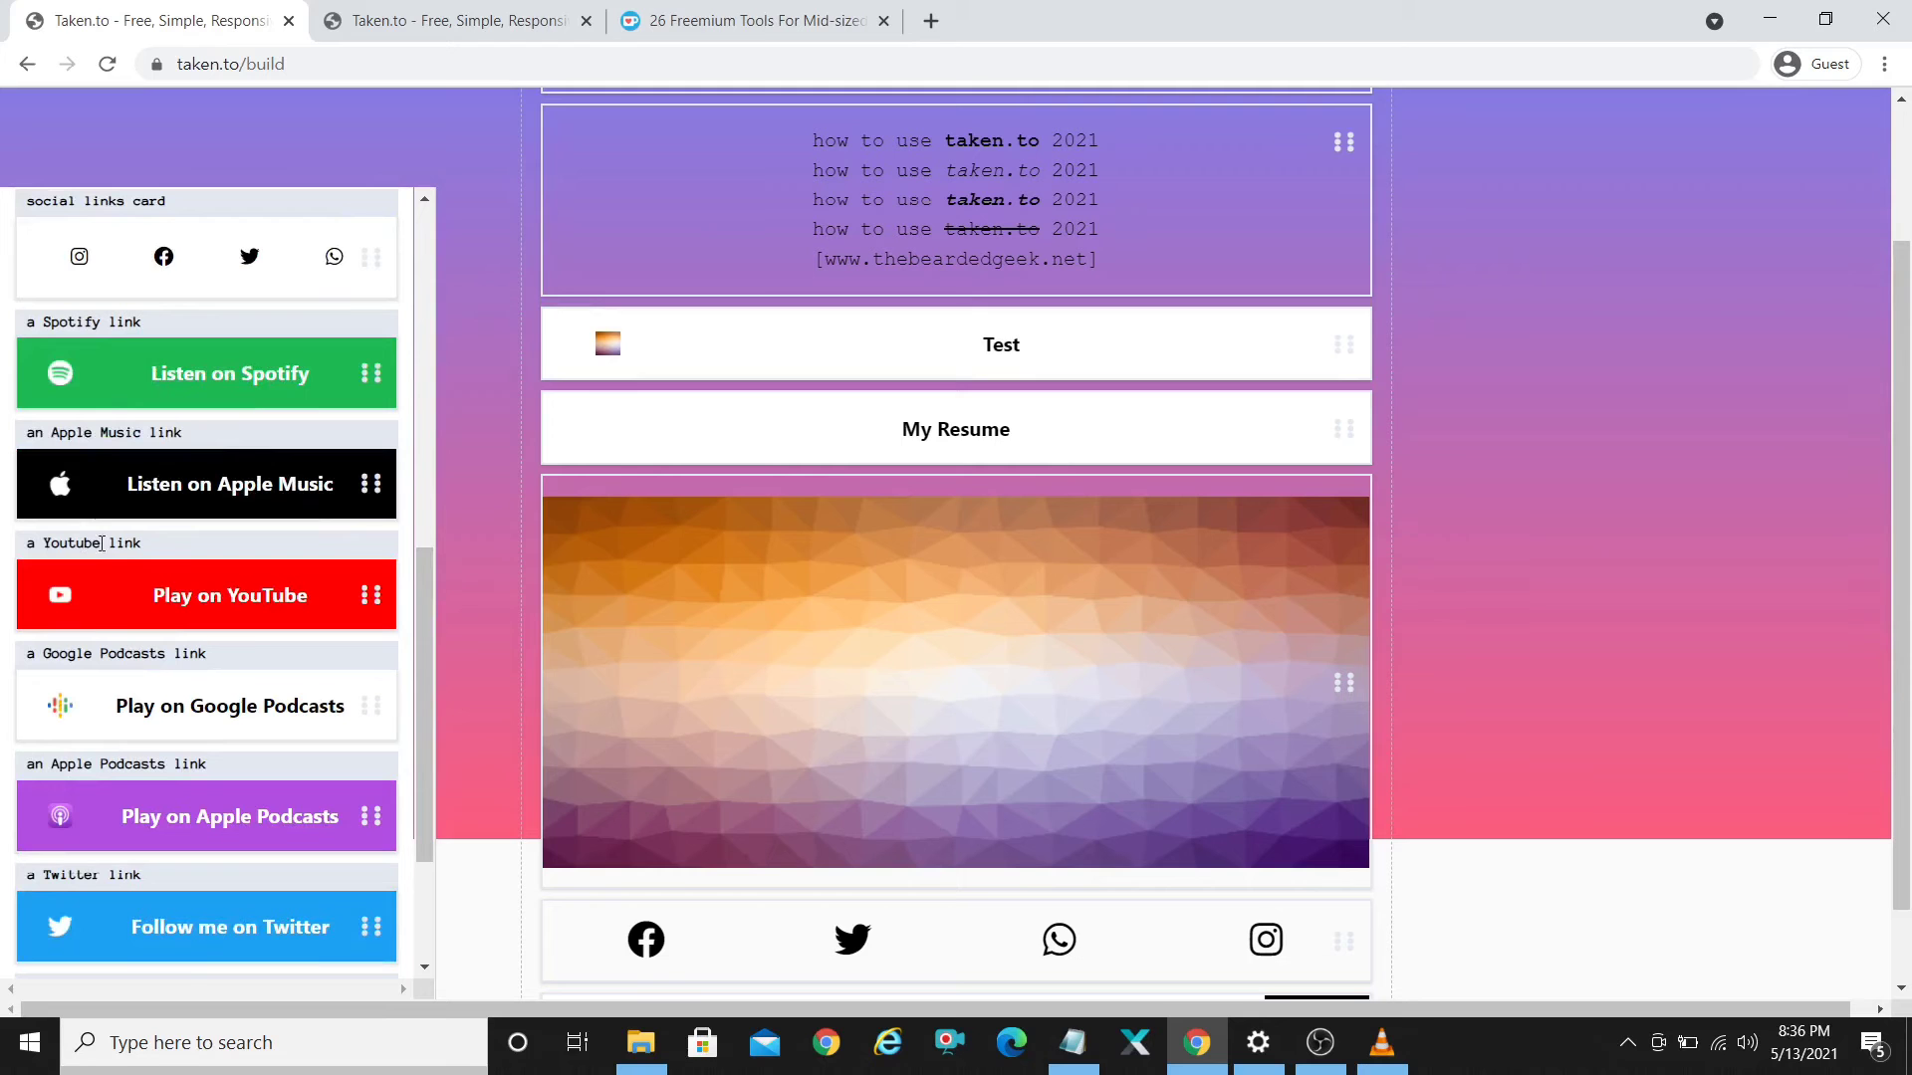
drag(436, 617, 452, 378)
scroll(298, 358, down, 5)
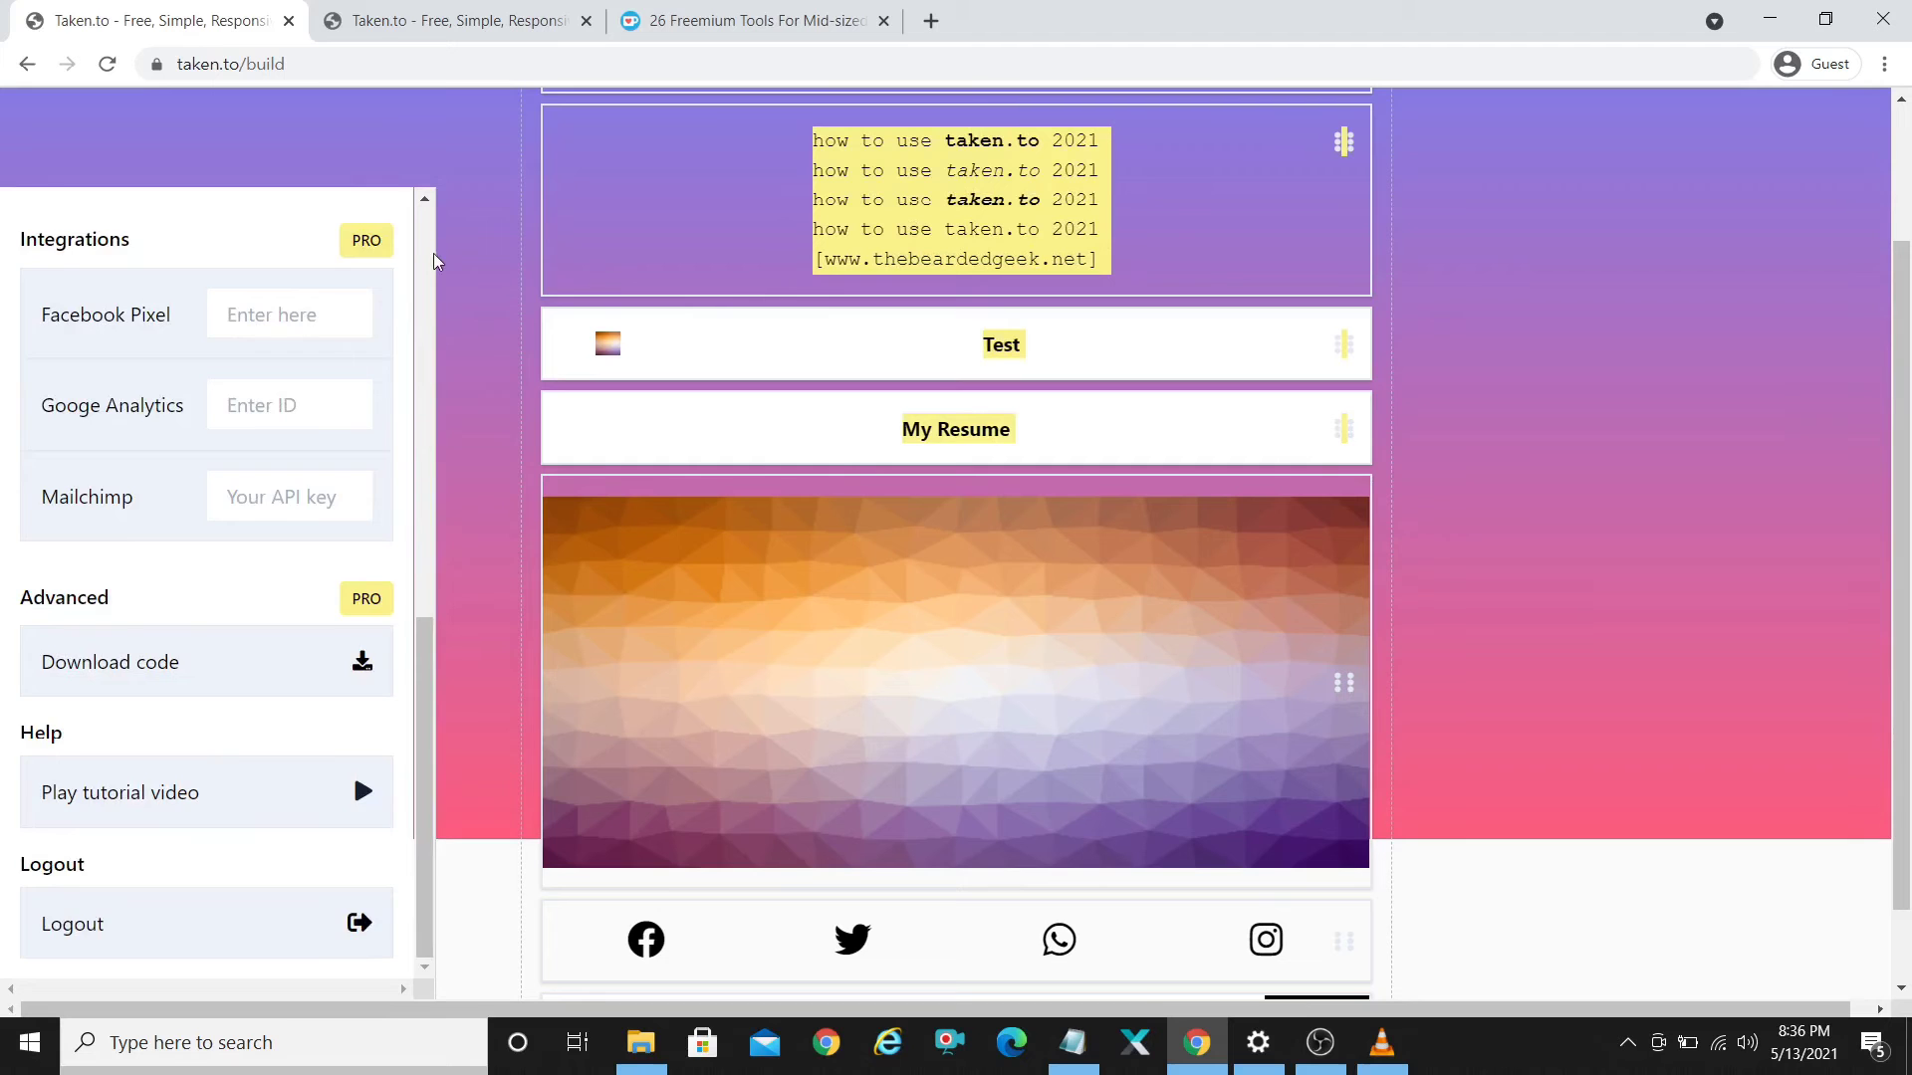
scroll(432, 241, up, 10)
click(32, 215)
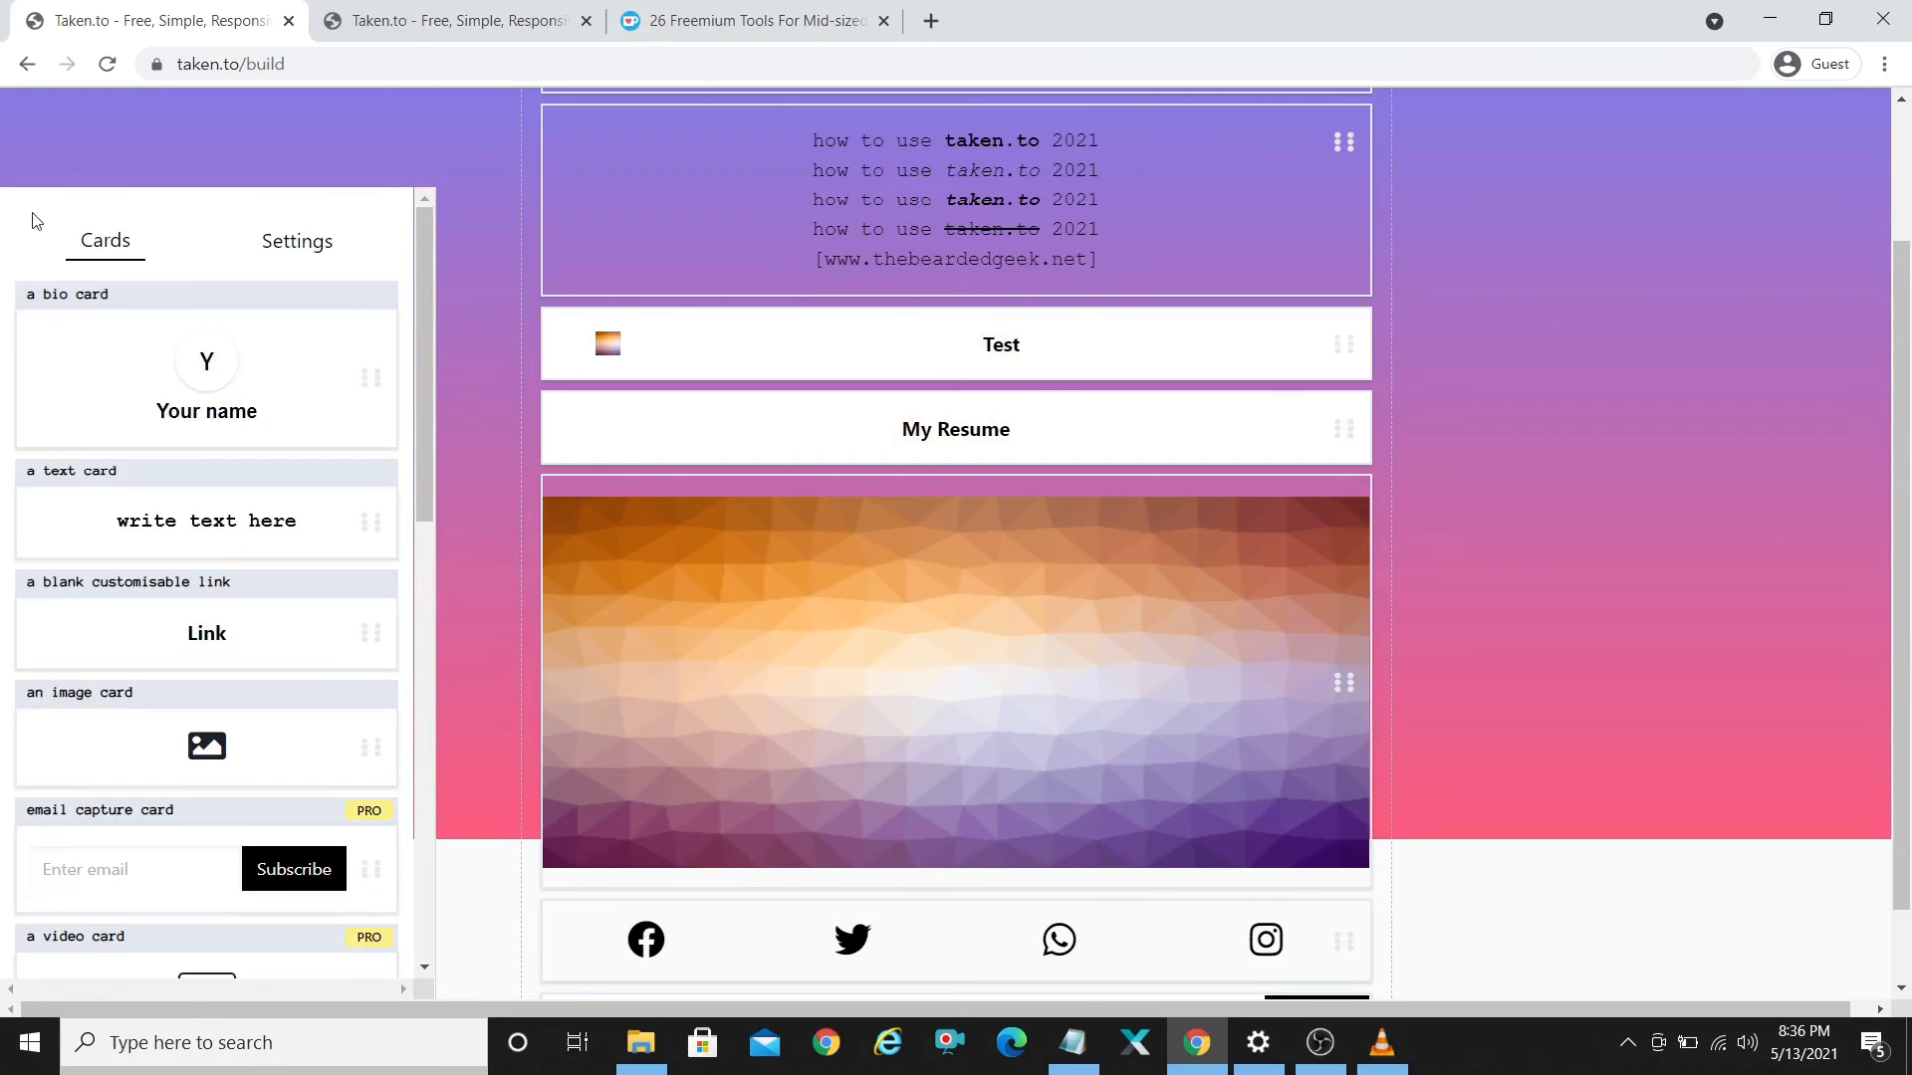
drag(413, 255, 436, 253)
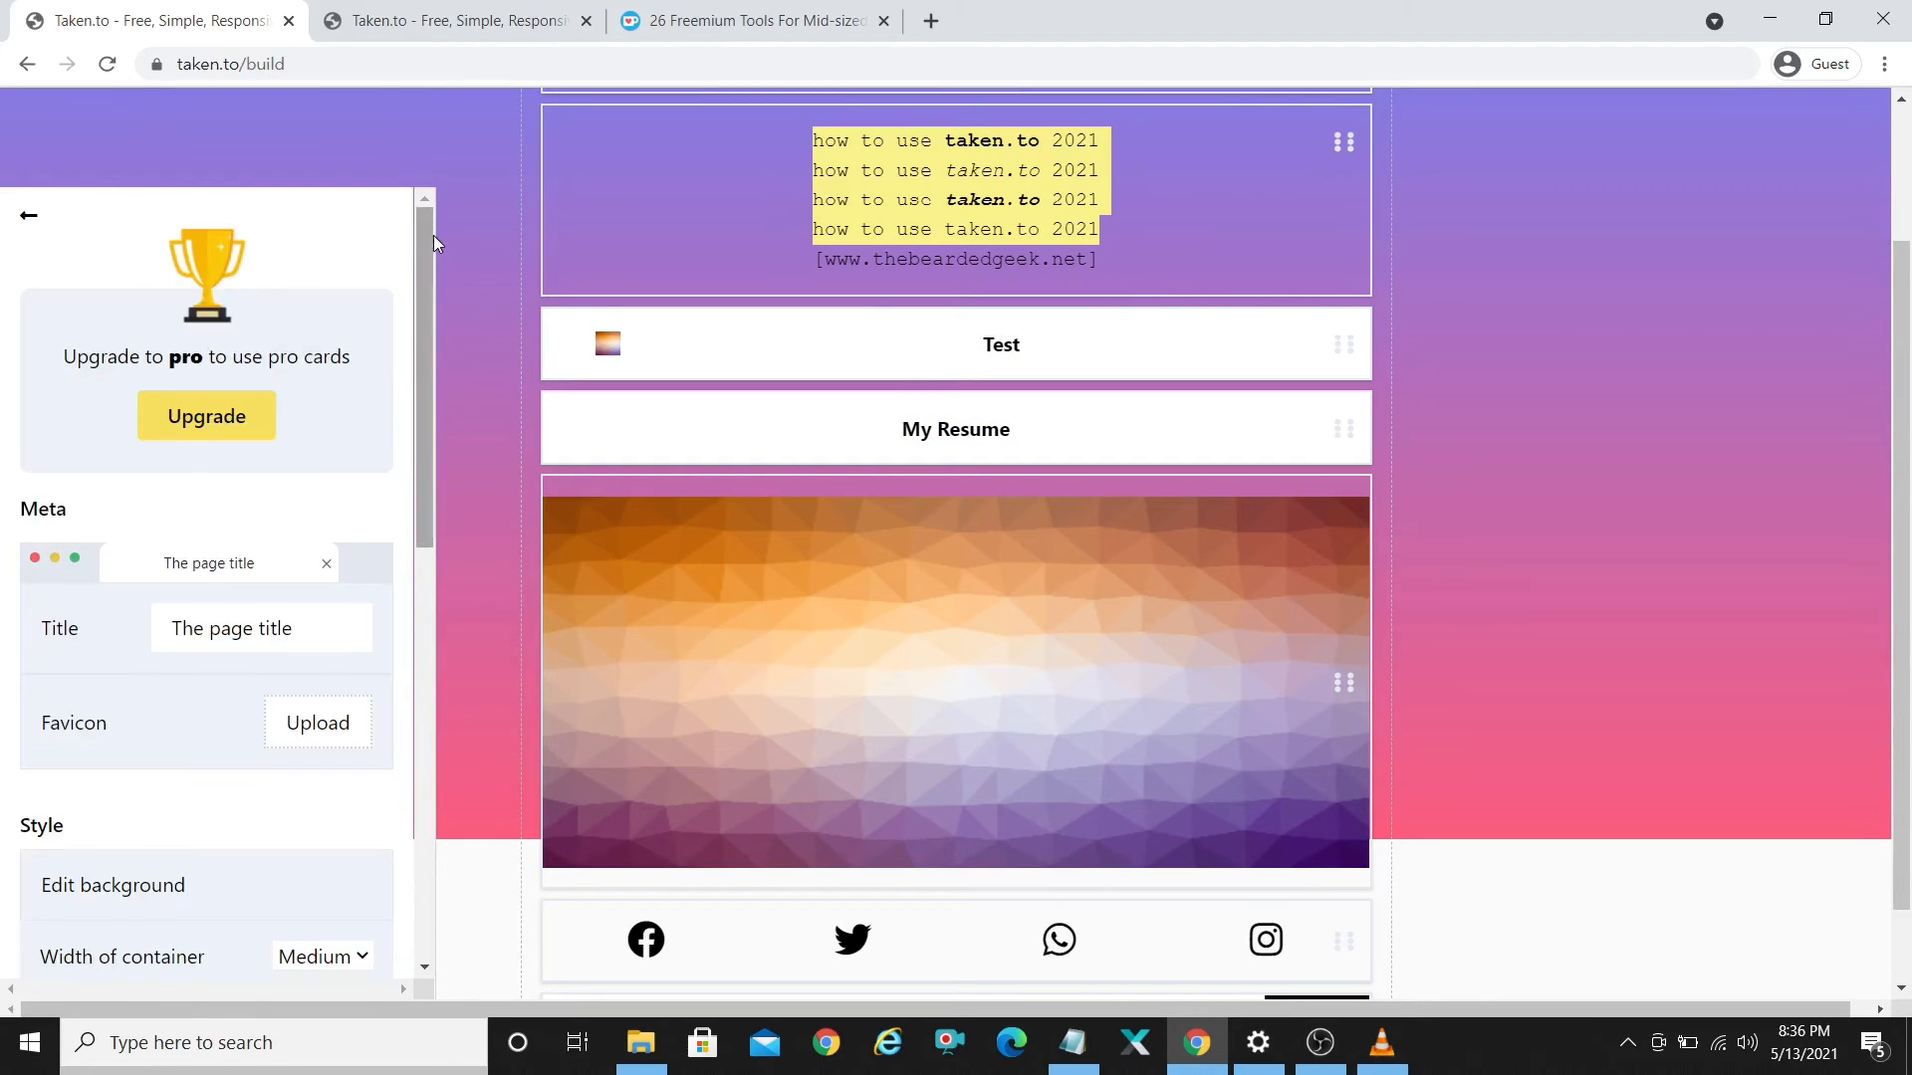
click(28, 215)
drag(426, 269, 379, 641)
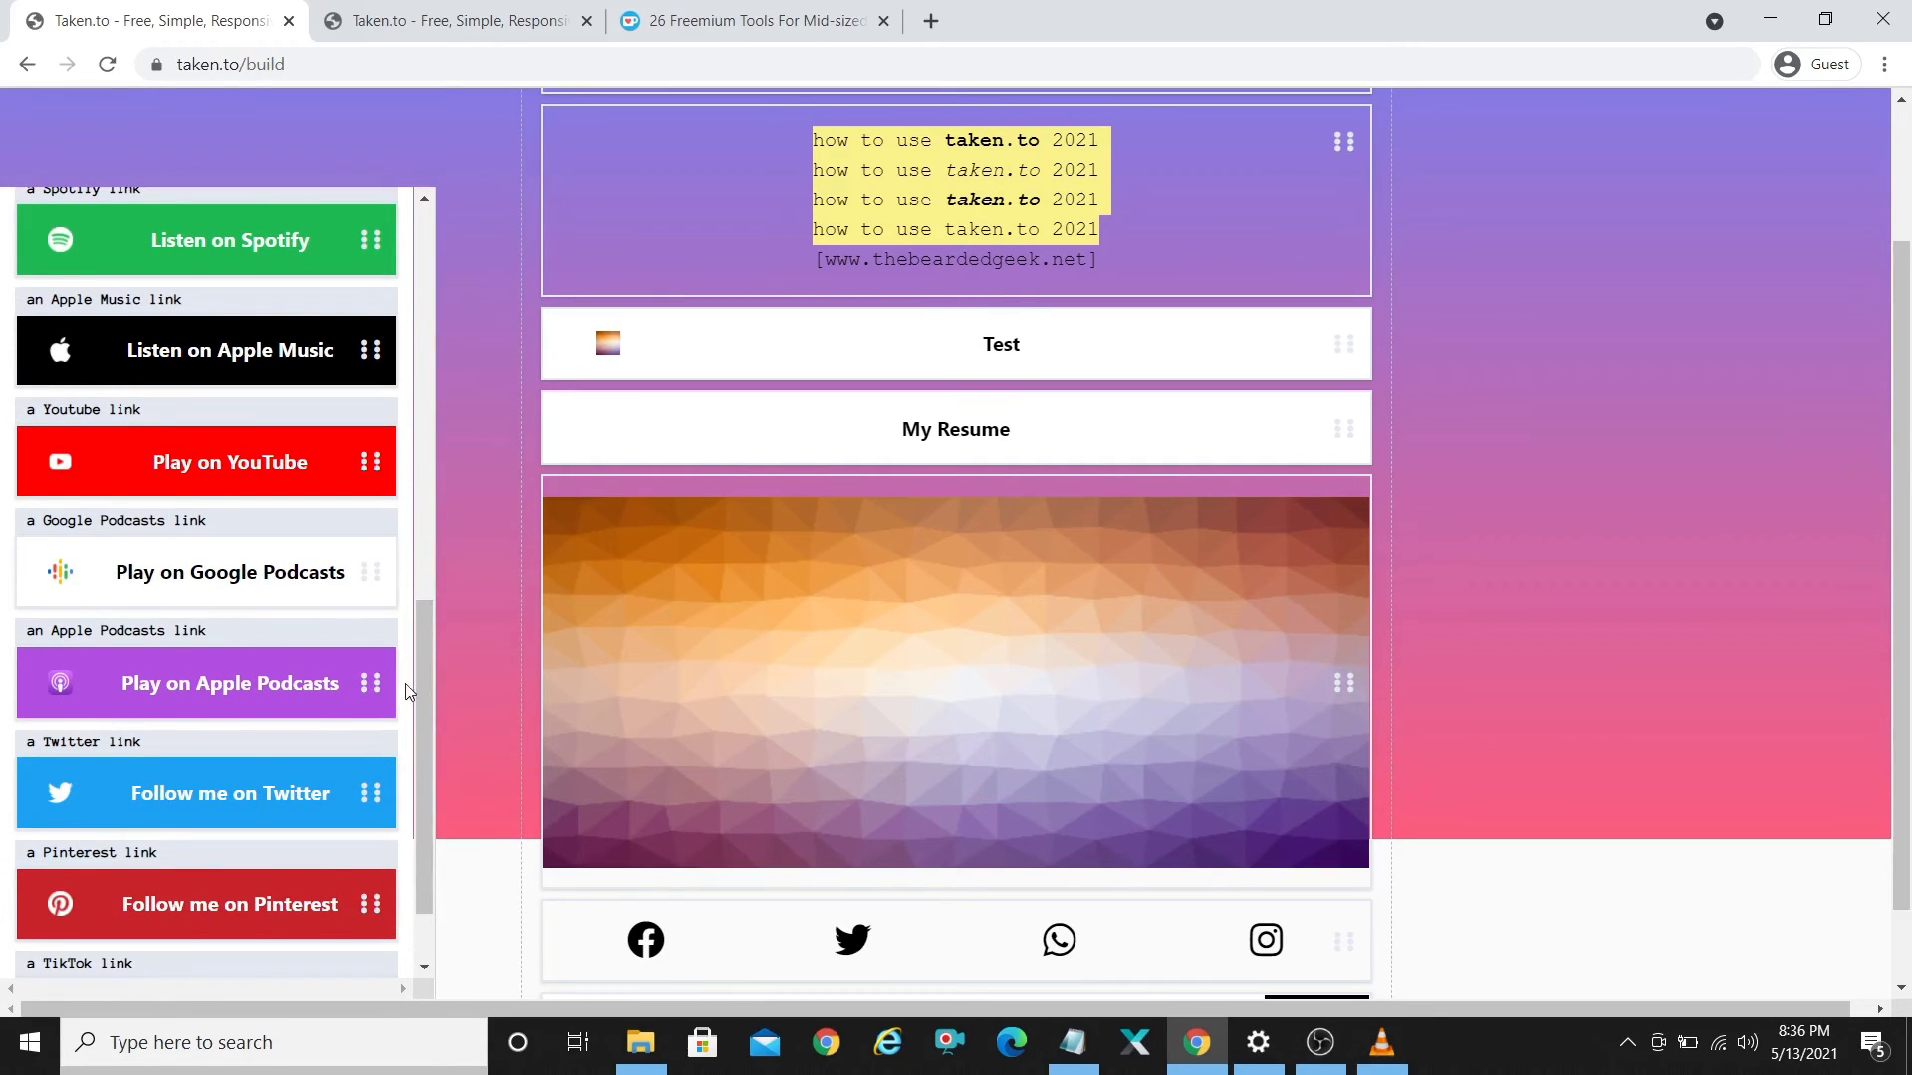
drag(421, 687, 423, 797)
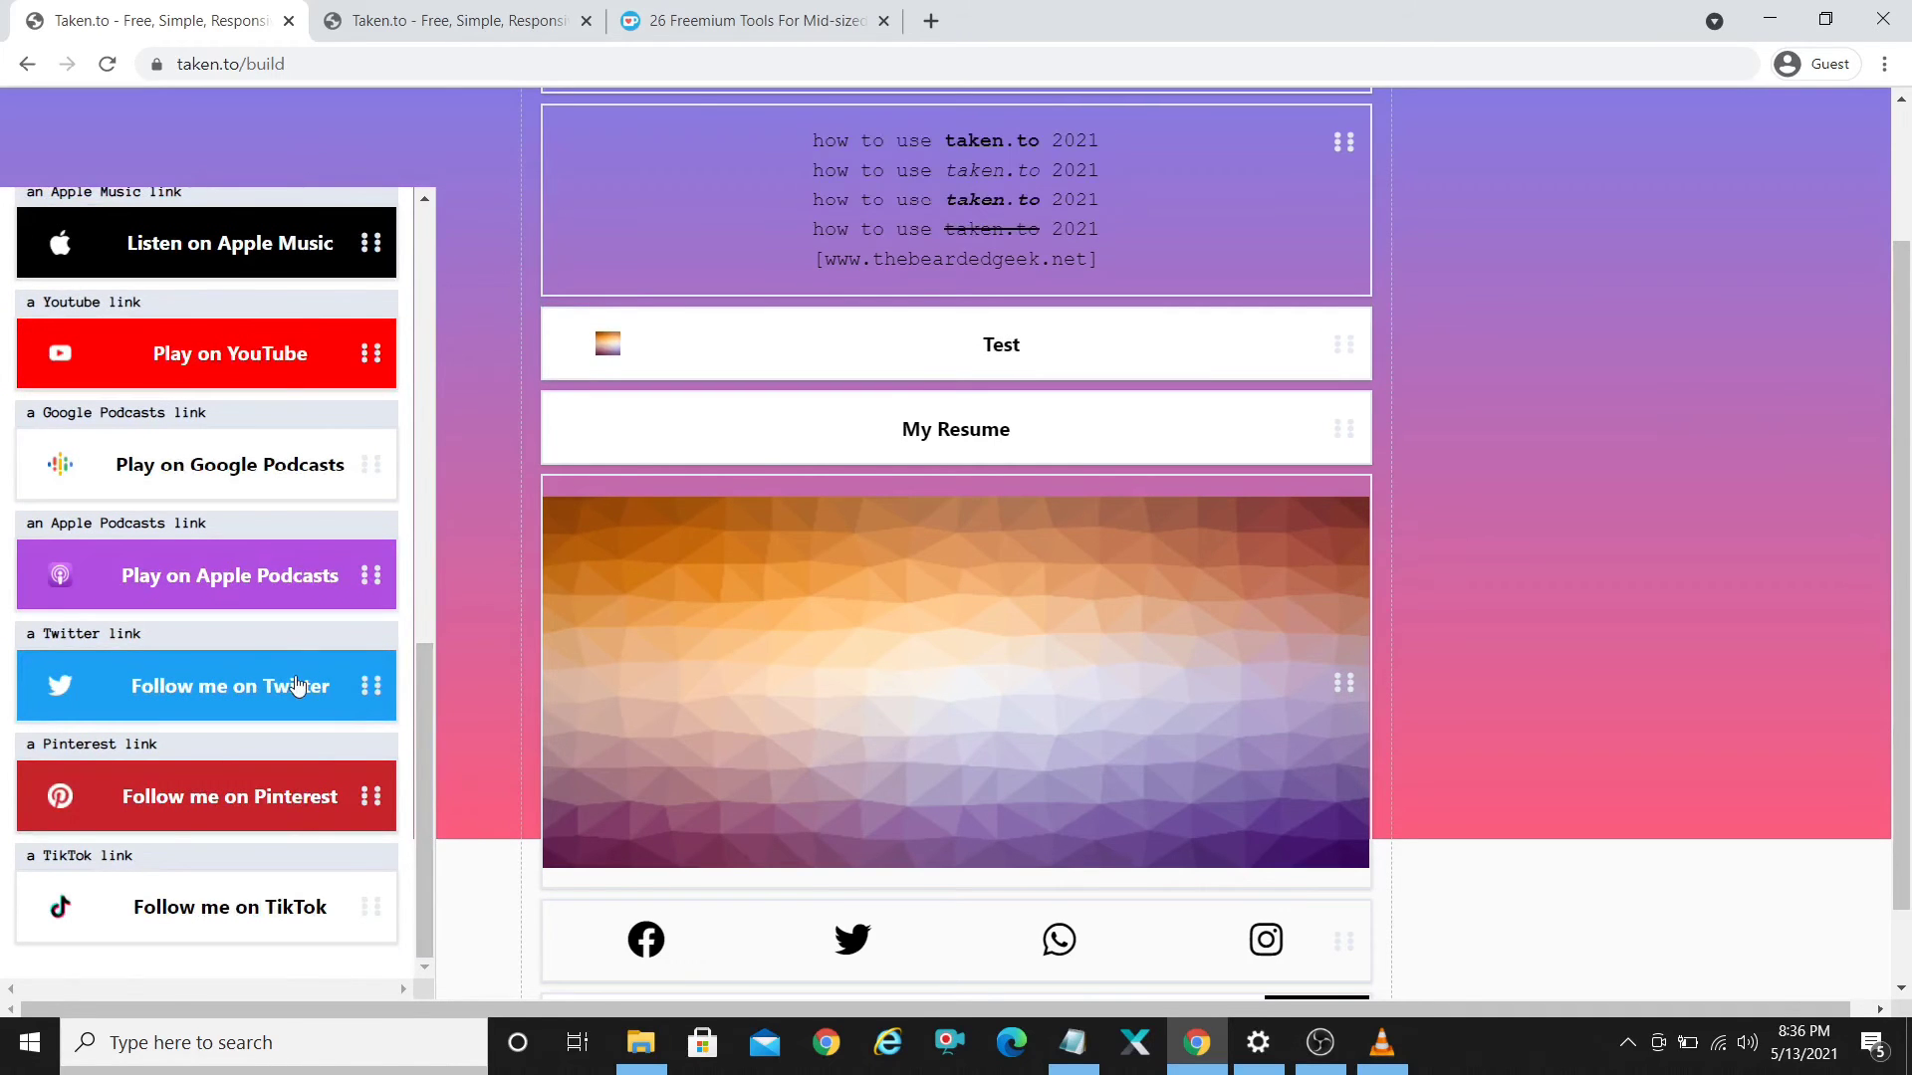
drag(420, 718, 450, 587)
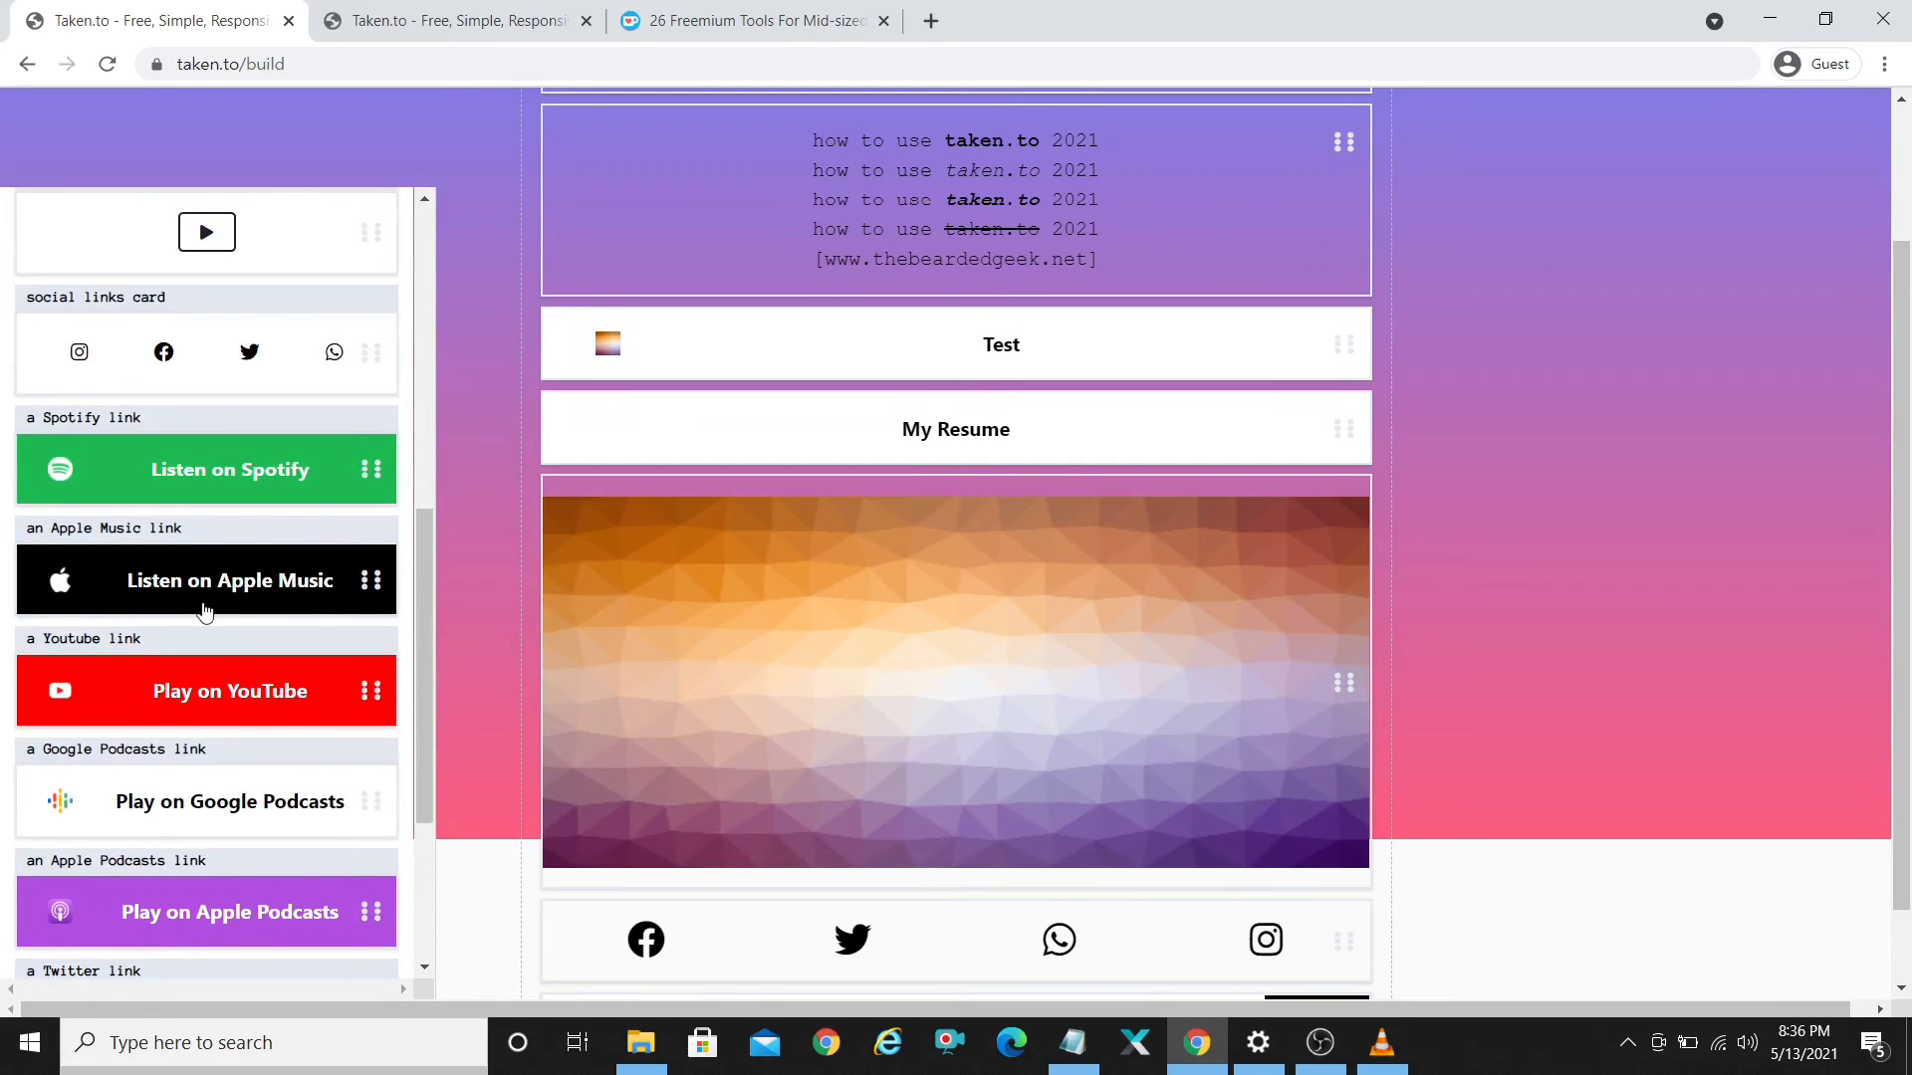
Step: Add a YouTube link card between the social links and email capture cards, and leave its editor
drag(162, 709, 866, 939)
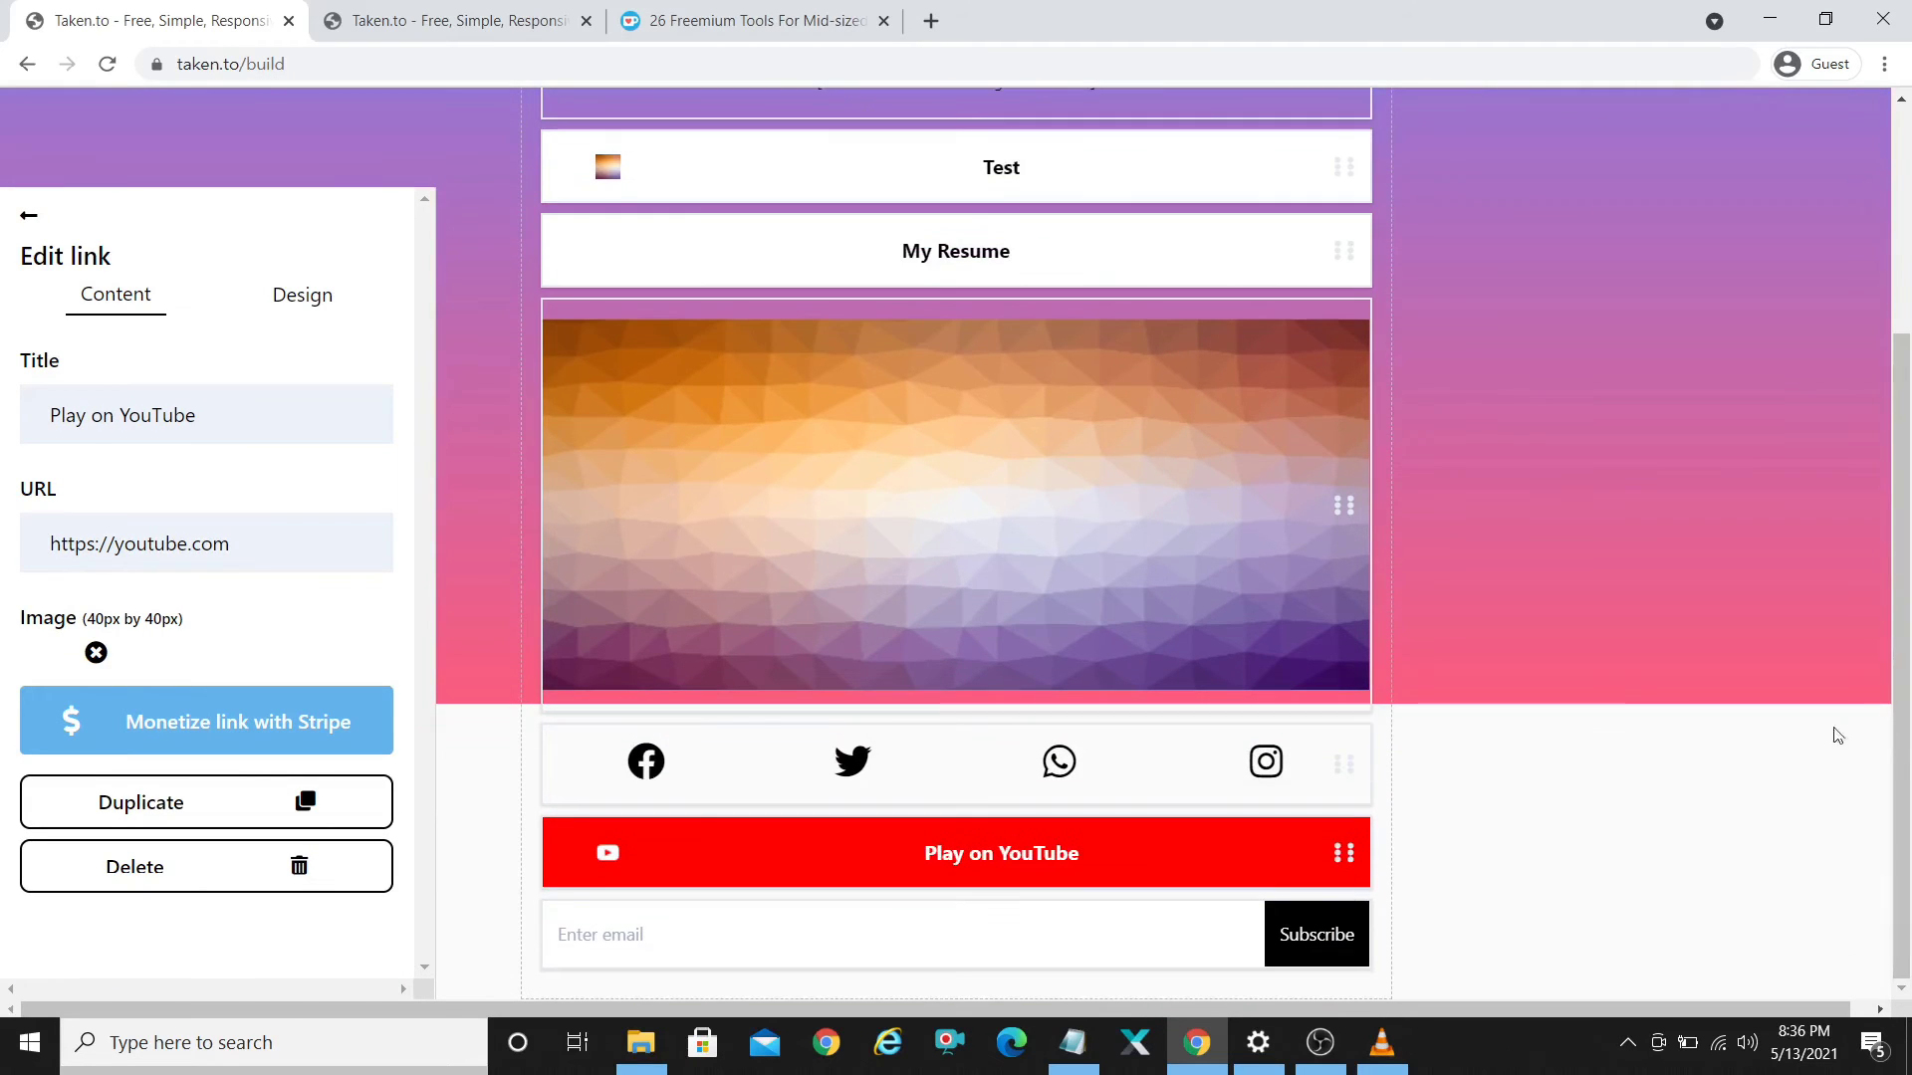
mouse_move(1343, 763)
mouse_down()
mouse_move(1351, 914)
mouse_move(1334, 781)
mouse_up()
click(30, 214)
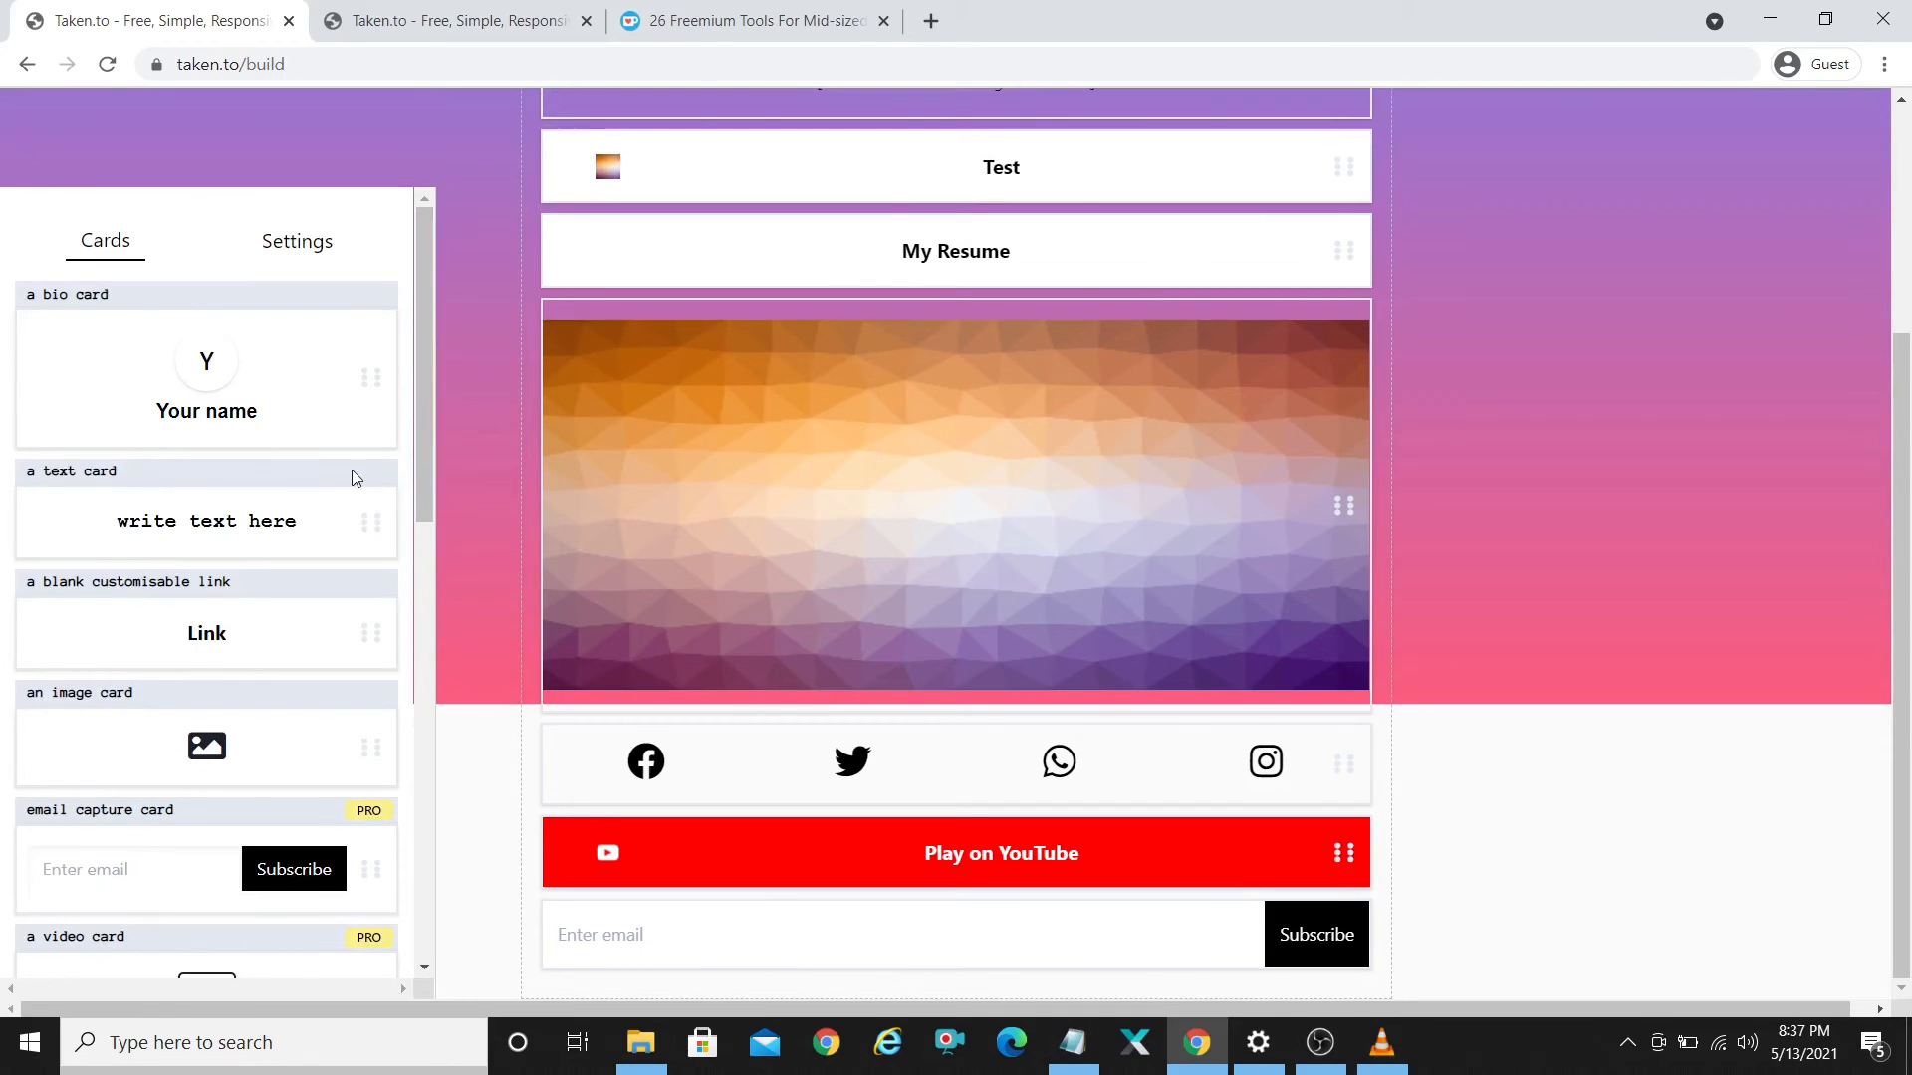
Step: Set the page title in the page's meta settings to "testinggeek"
click(297, 243)
drag(424, 260, 354, 368)
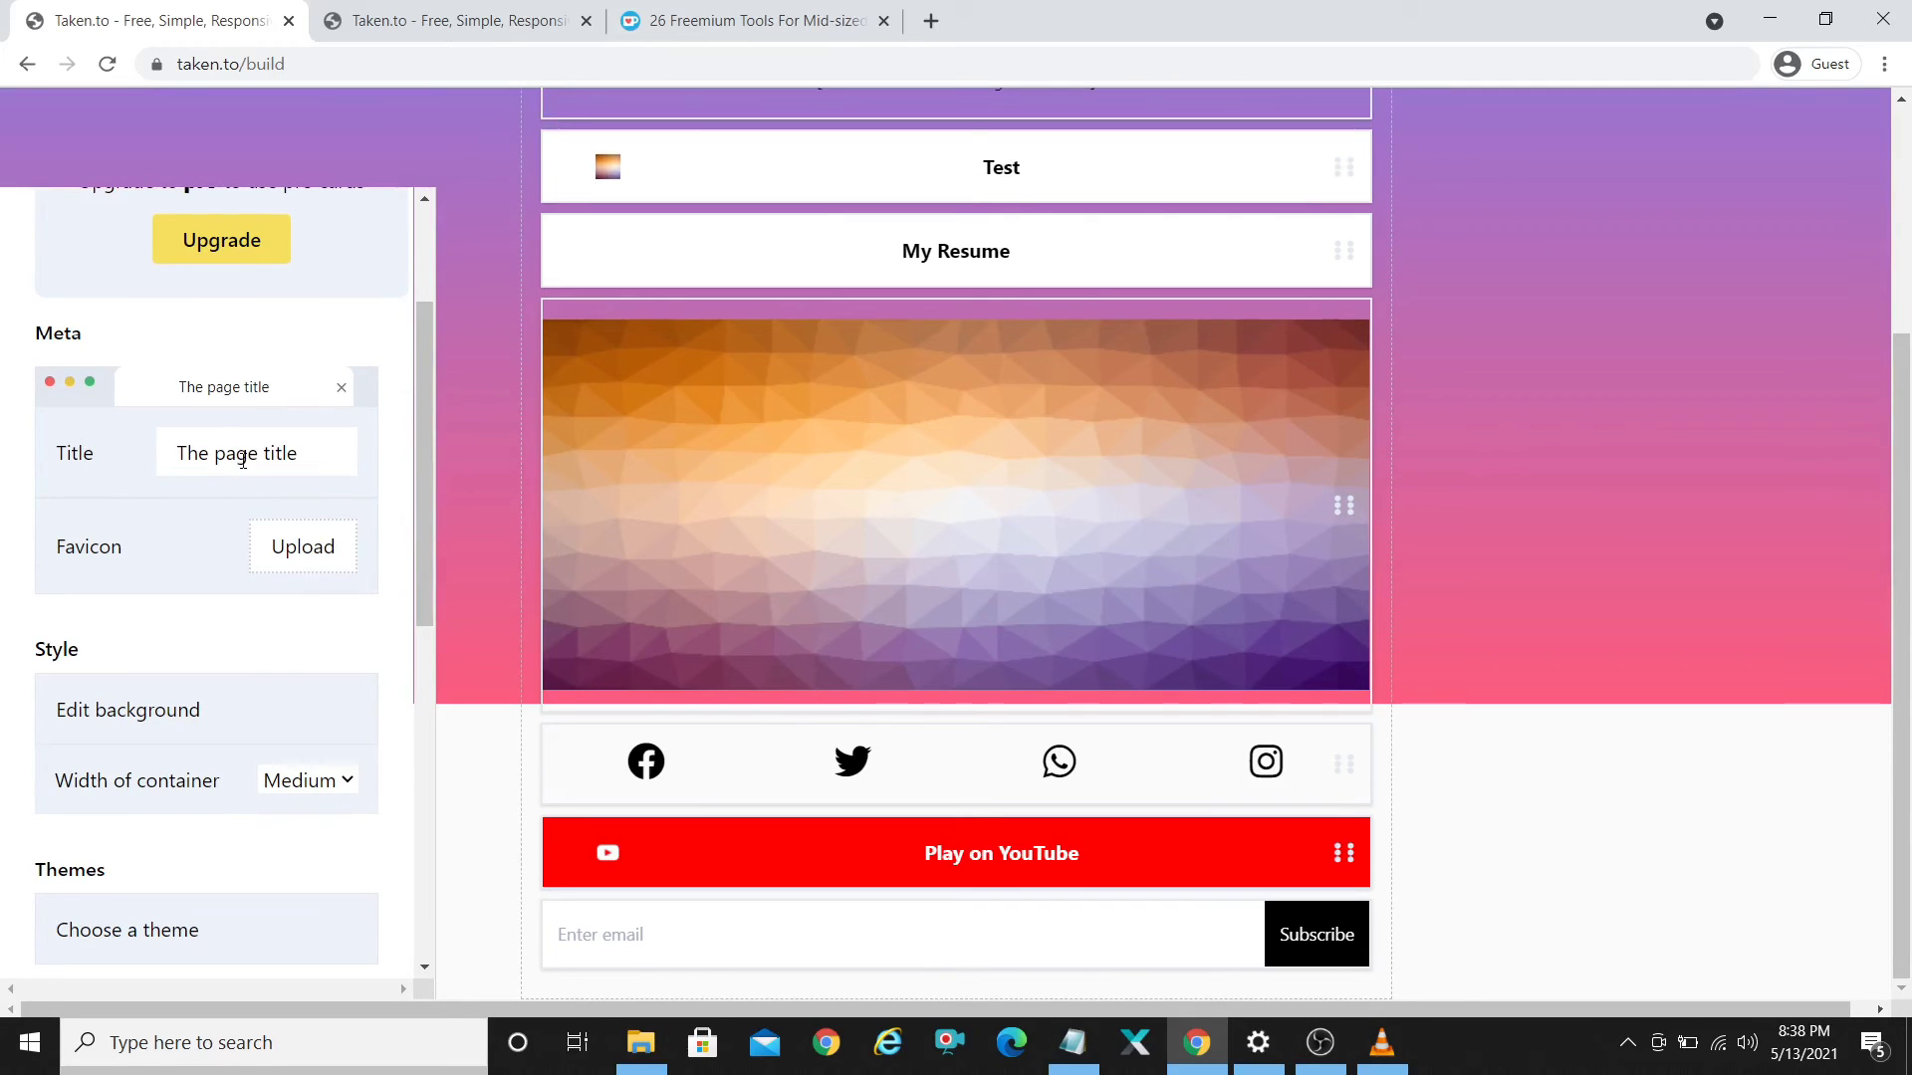
triple_click(242, 460)
text(test)
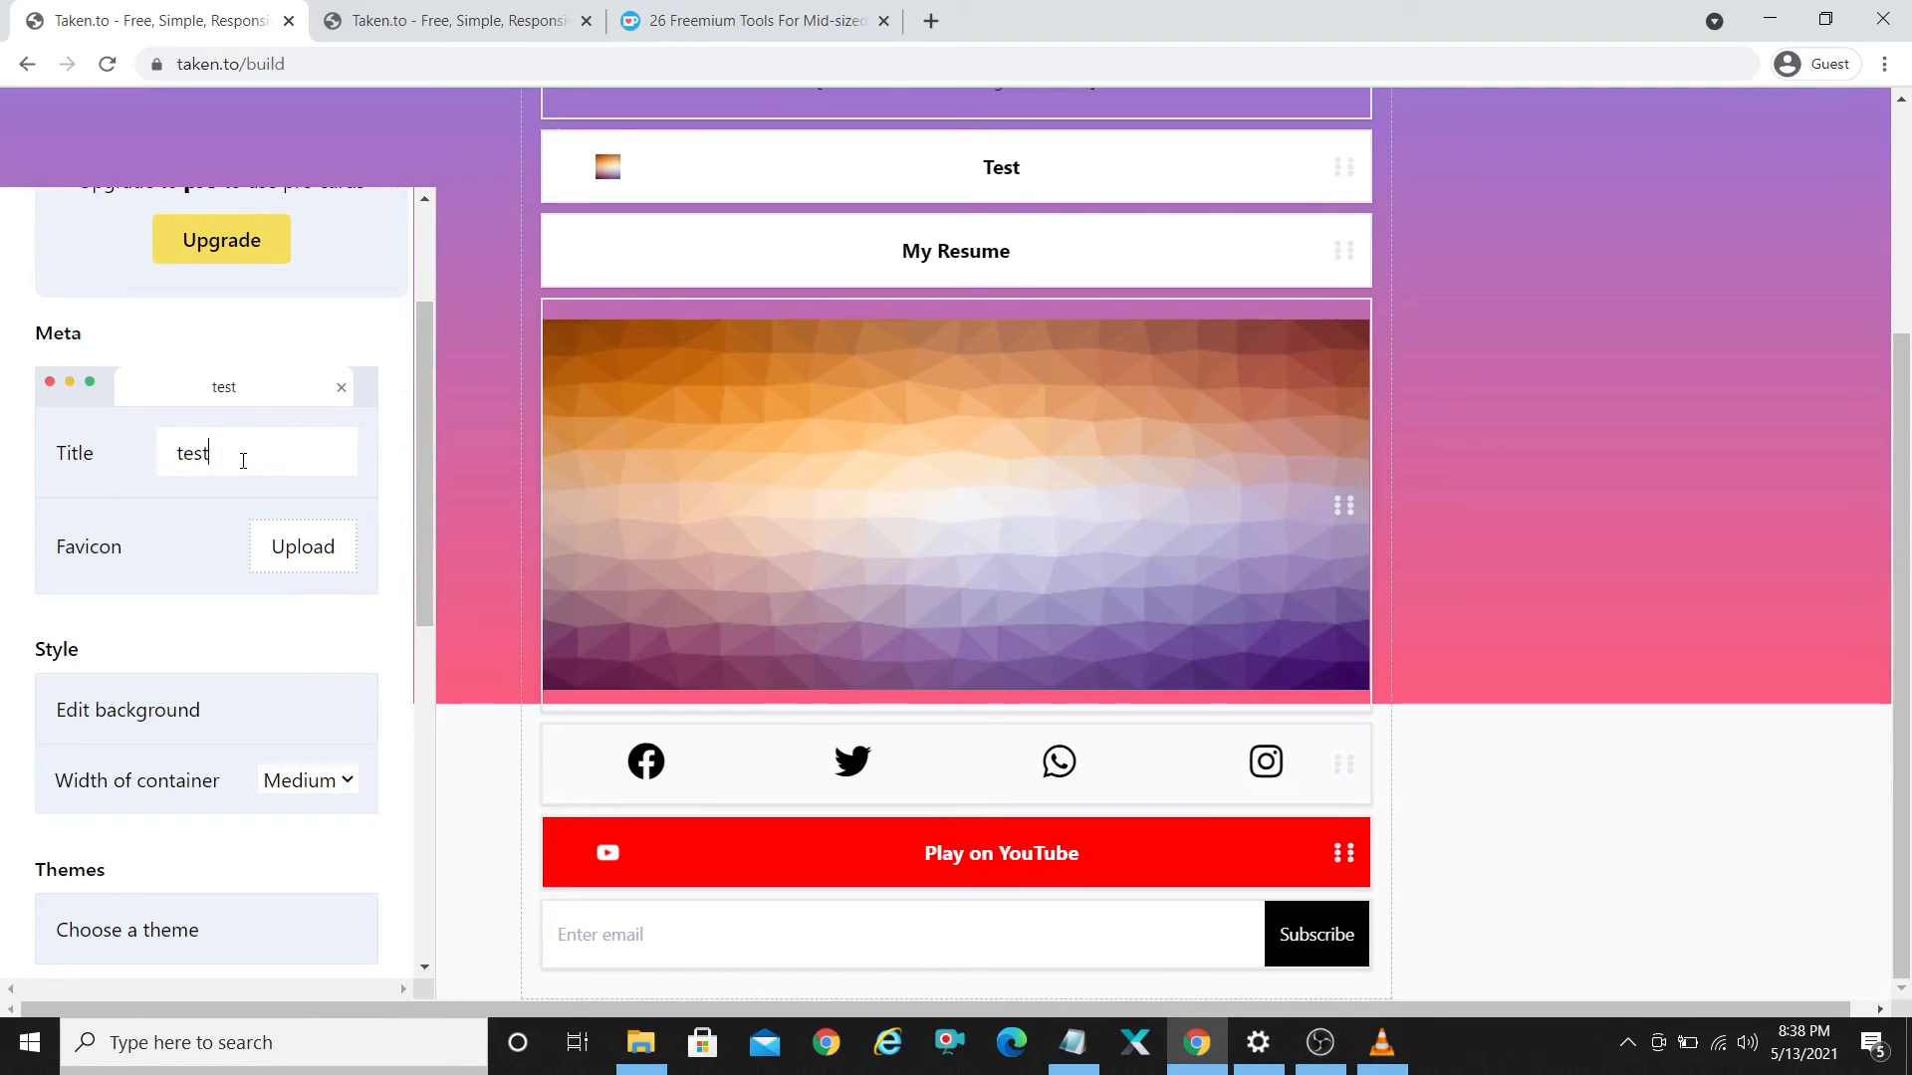
text(inggeek)
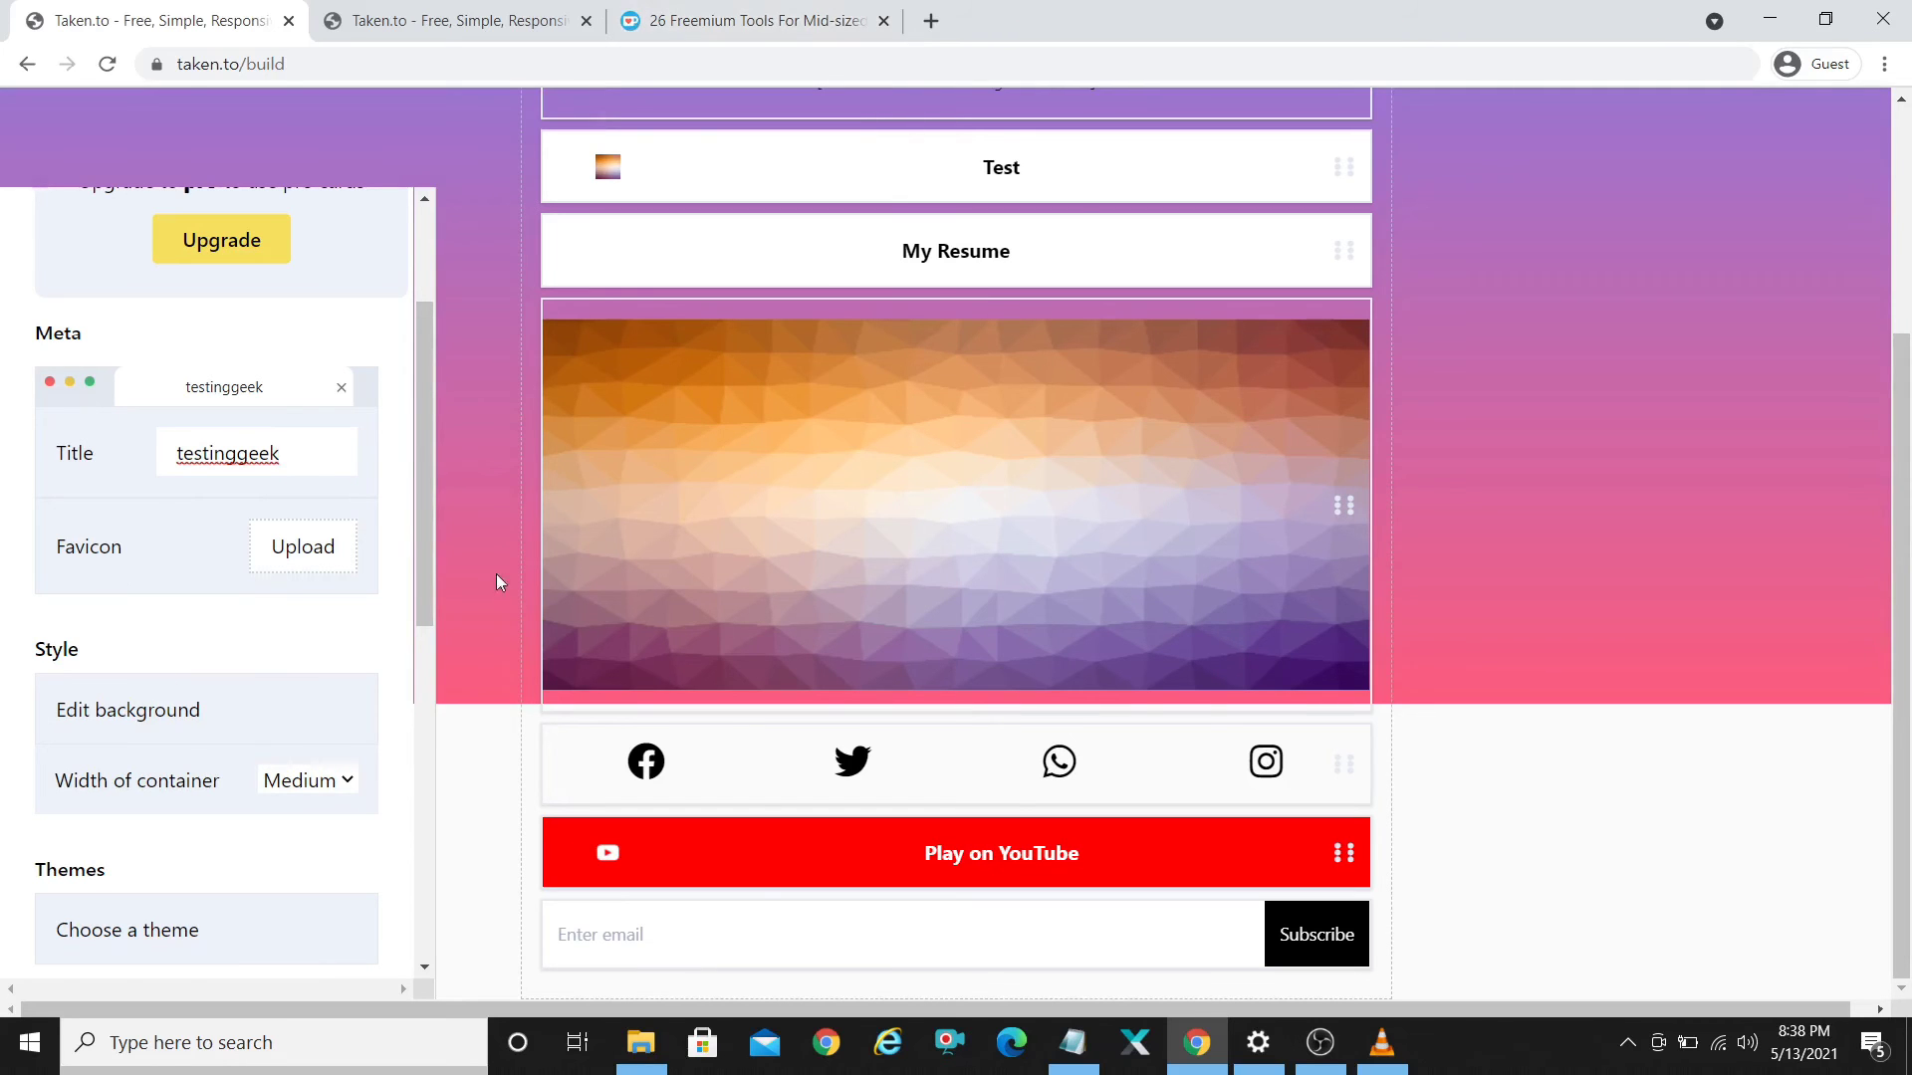
Step: Change the page background to the solid near-black colour #0F1010 and leave the background options
drag(428, 372, 428, 450)
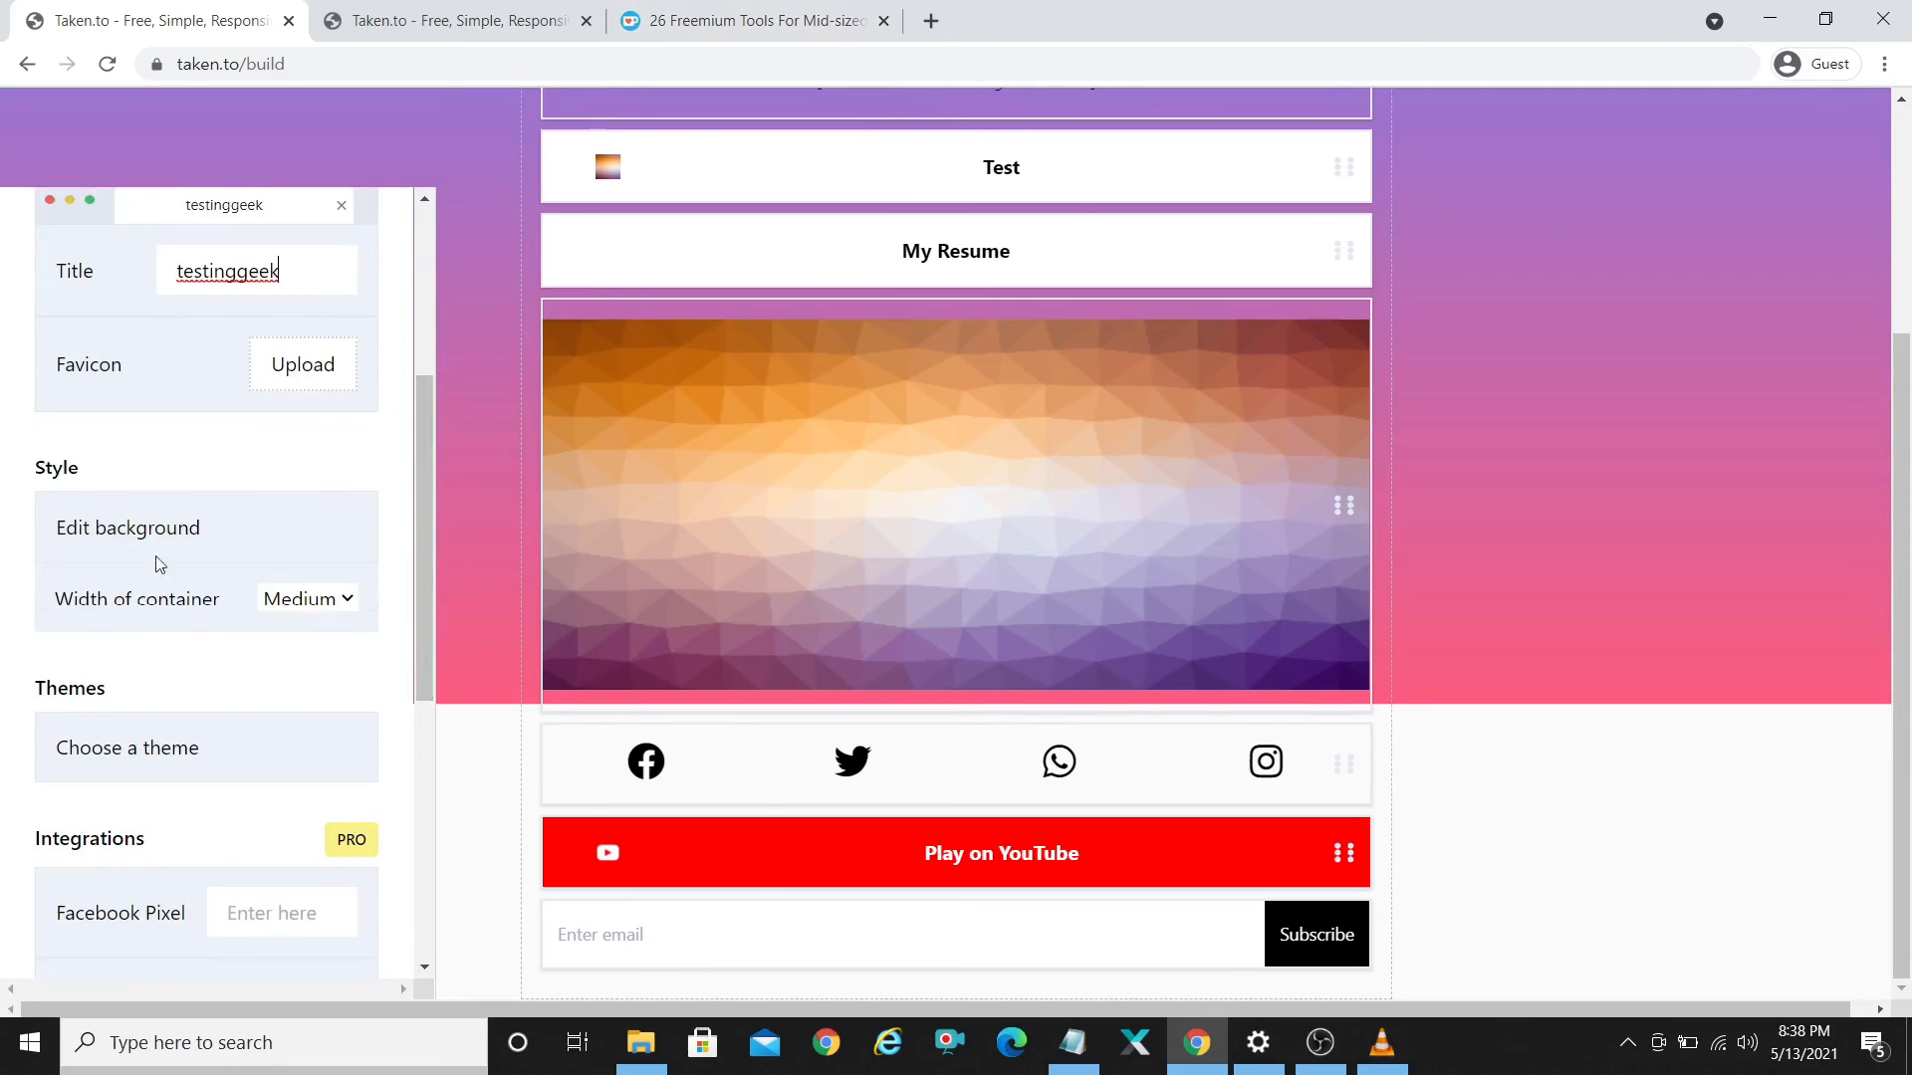
click(200, 531)
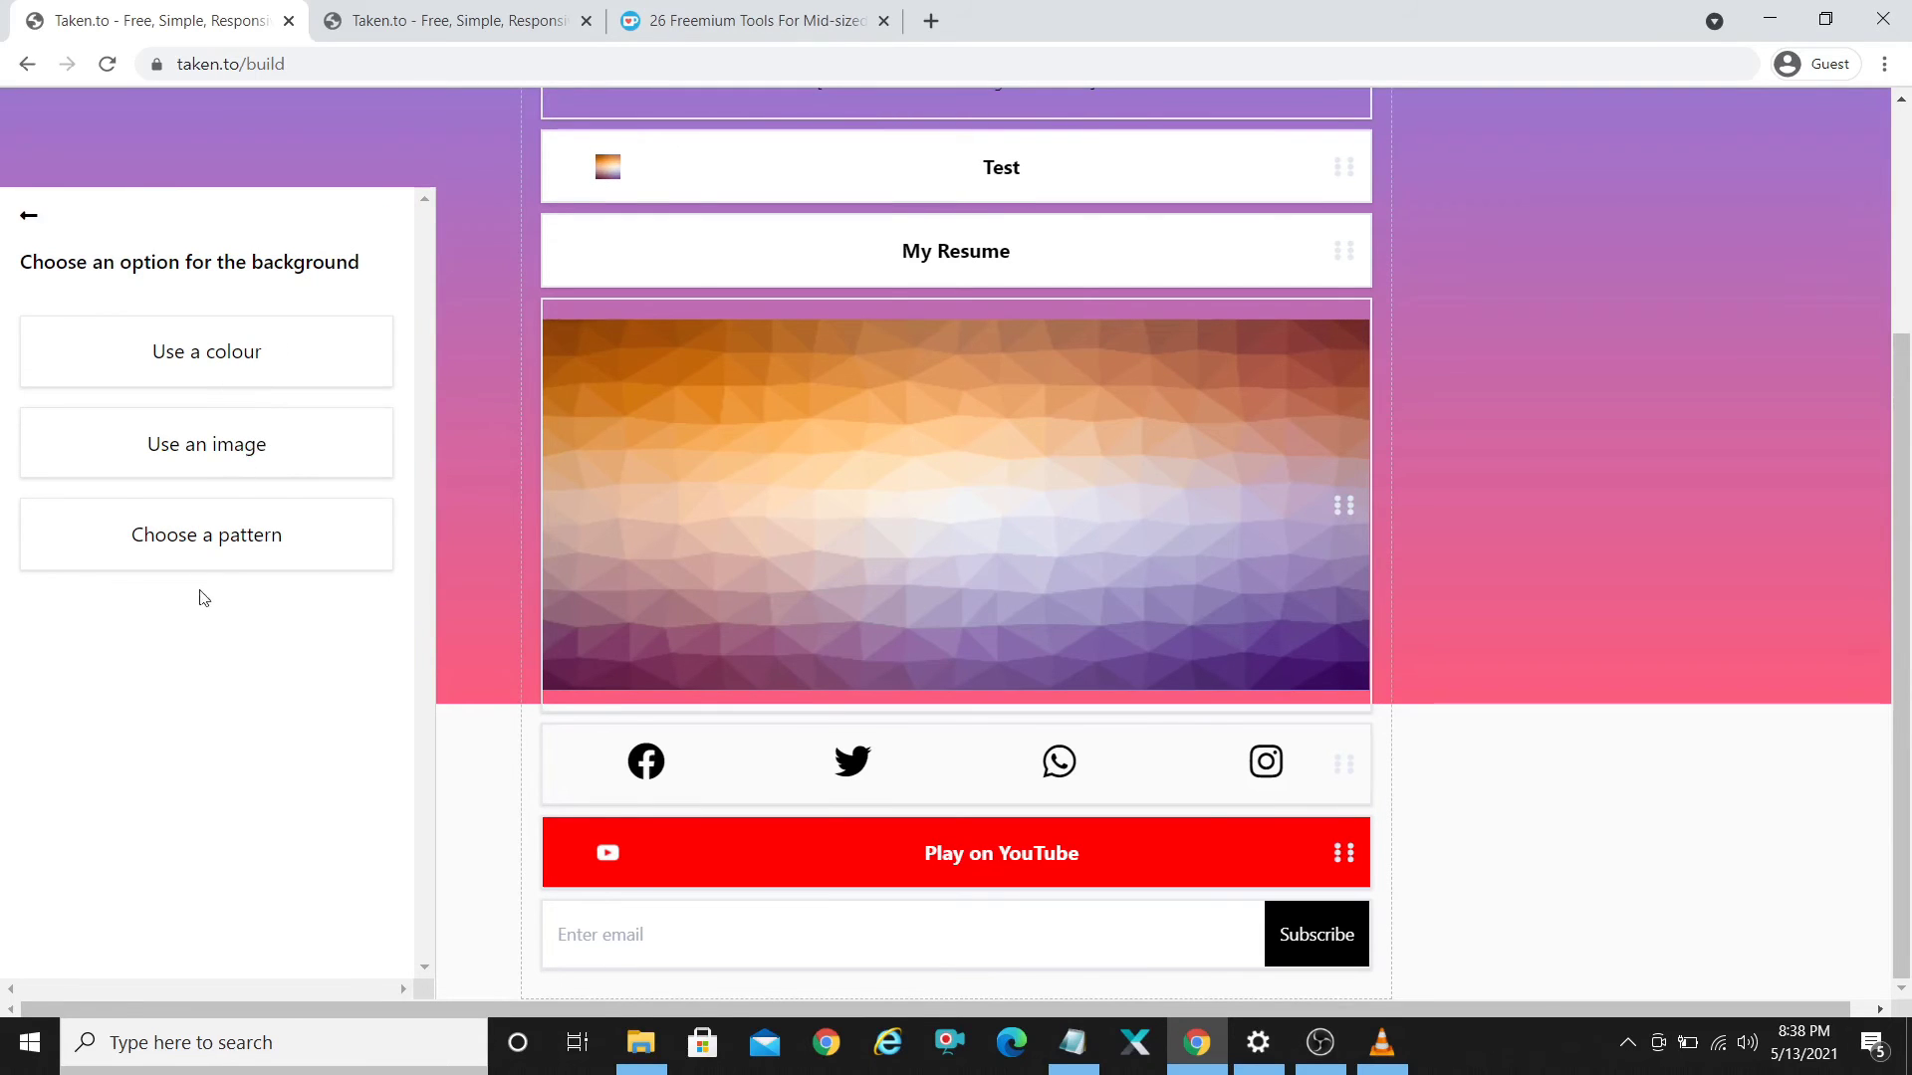
click(214, 361)
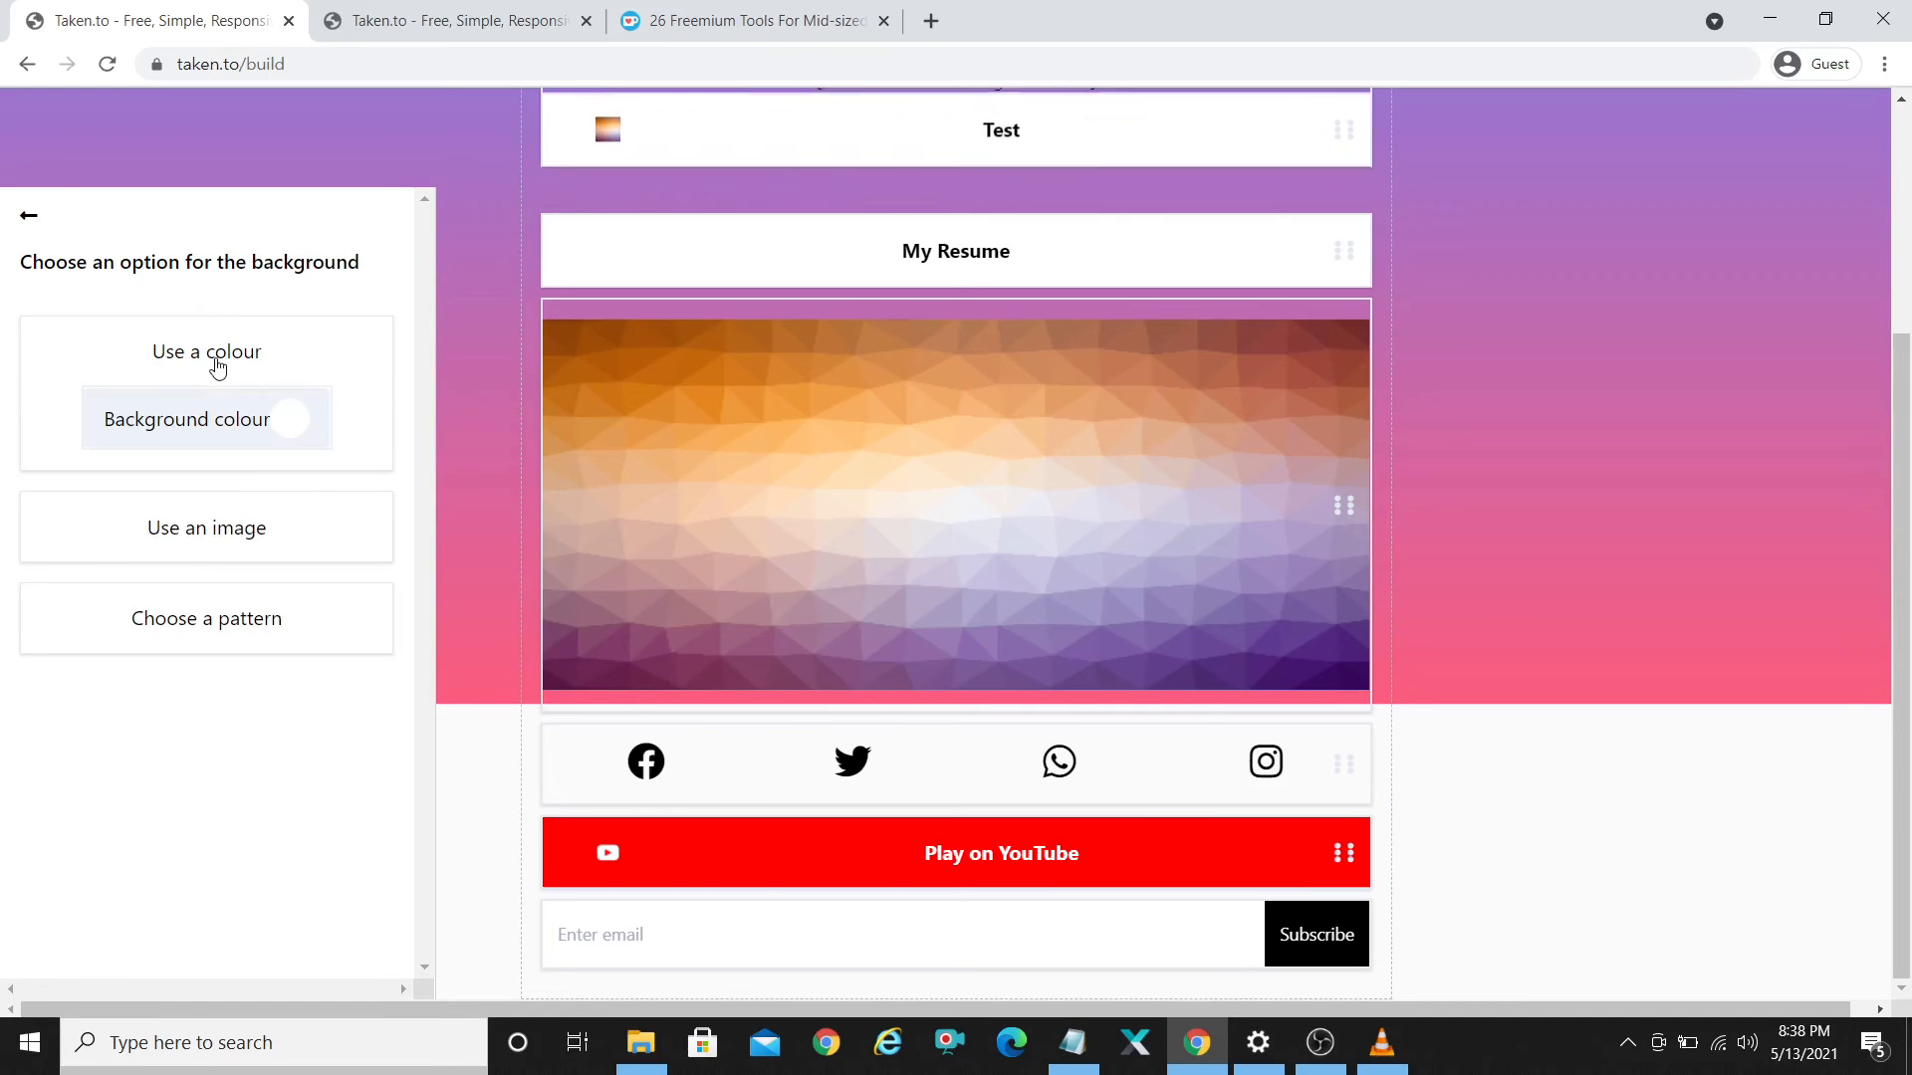
click(297, 426)
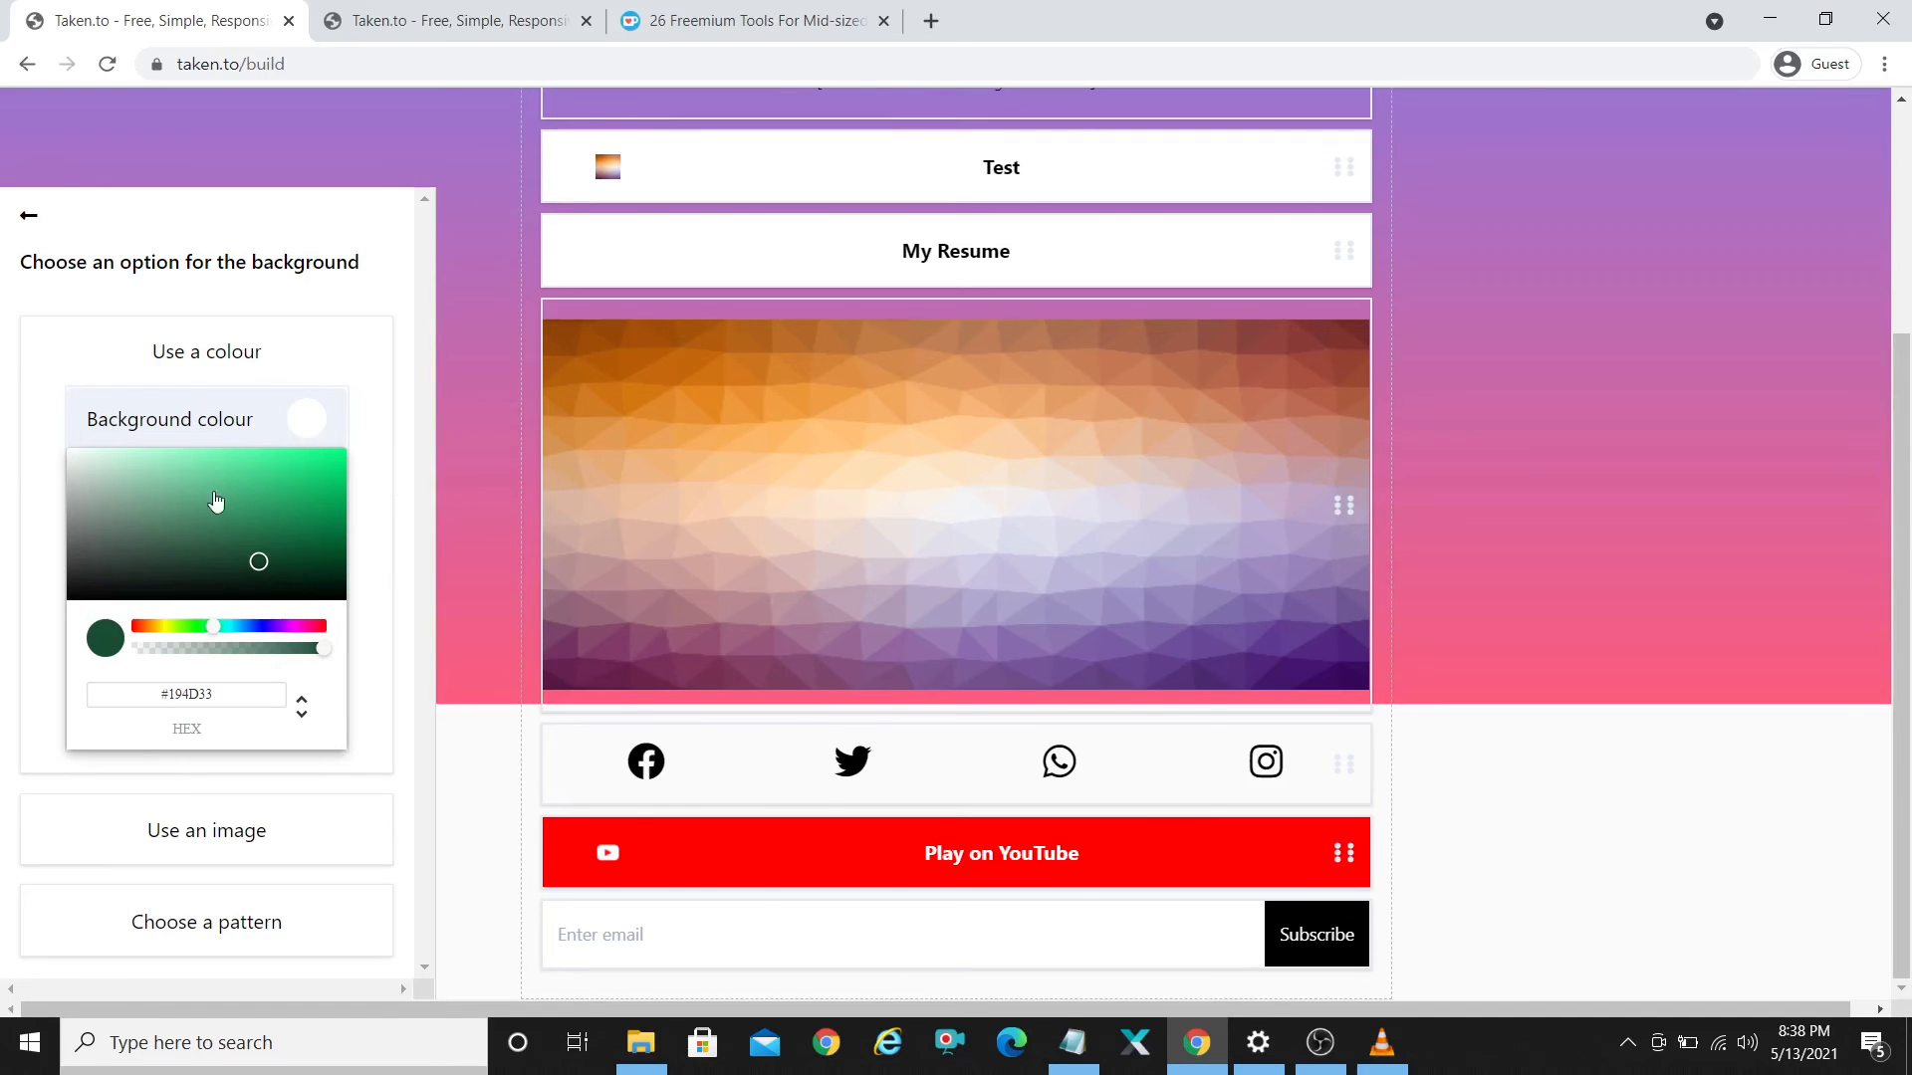
click(86, 596)
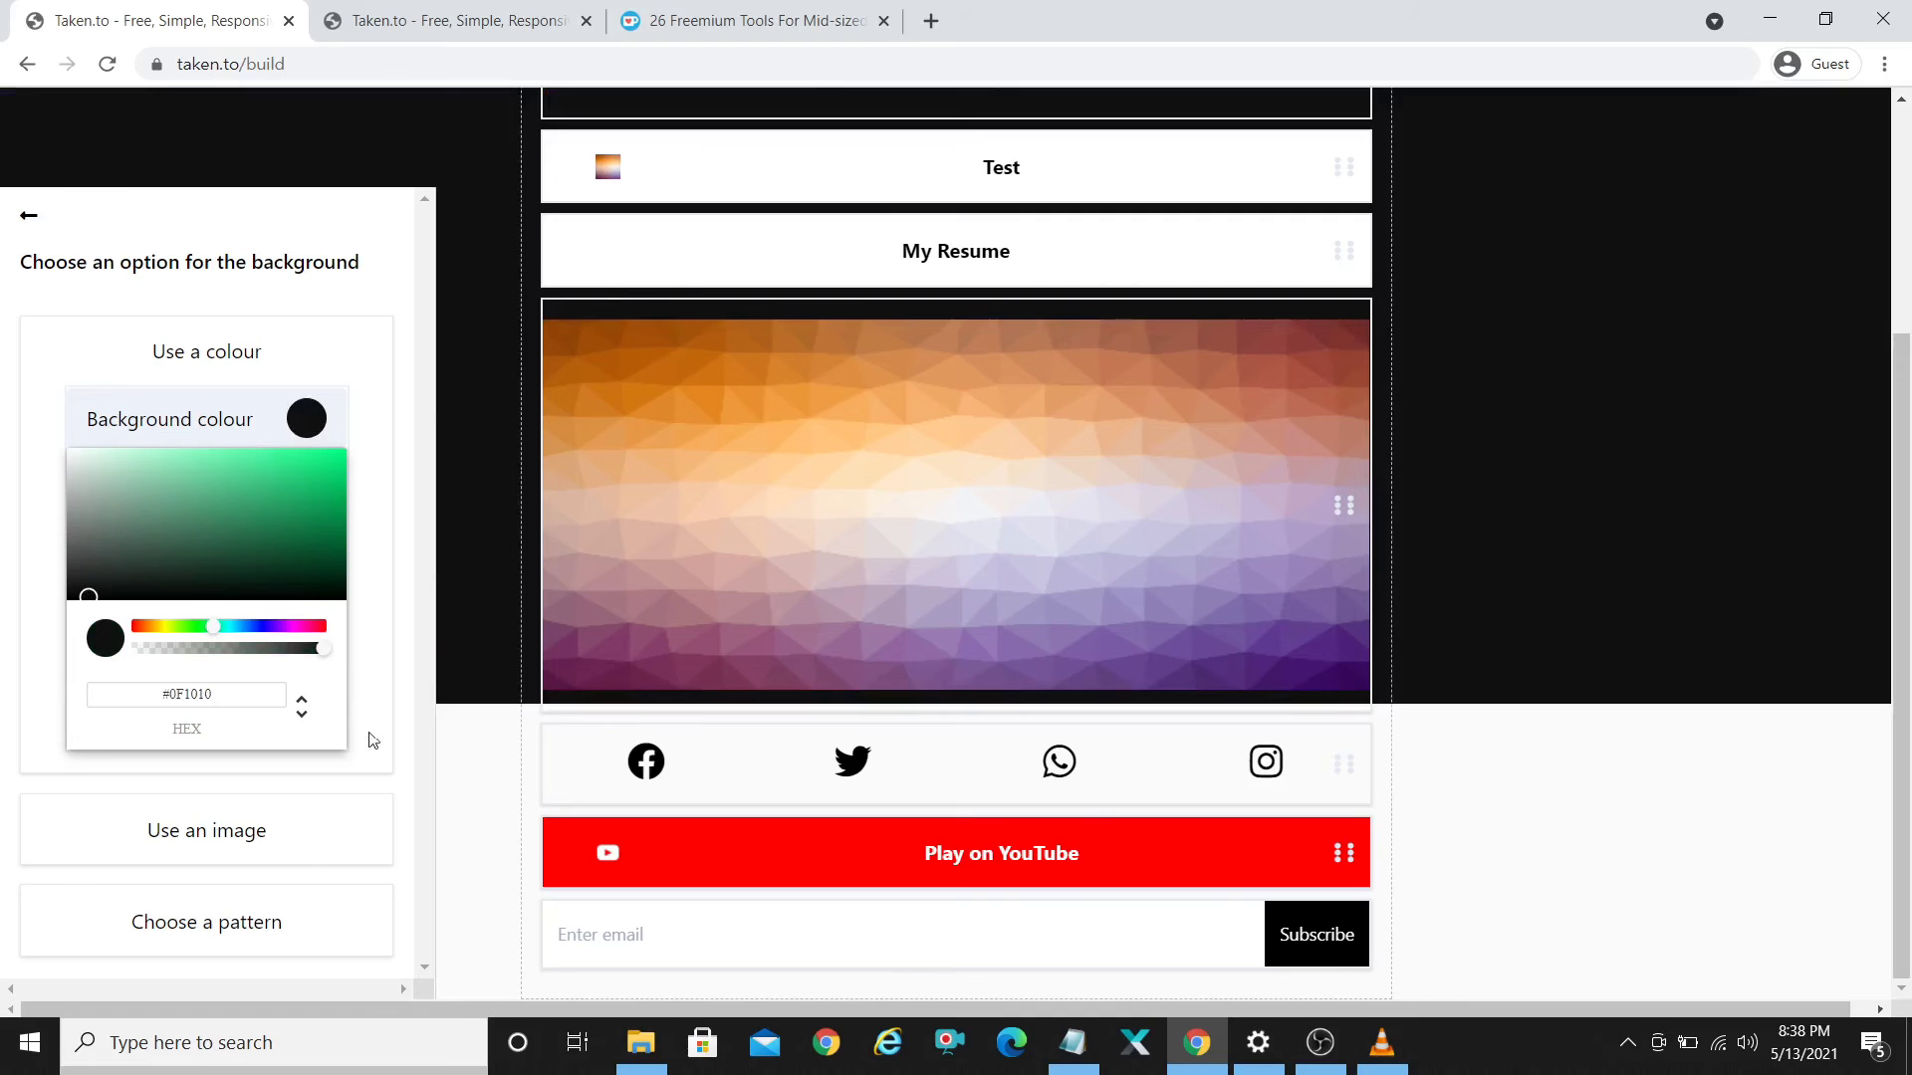
click(29, 221)
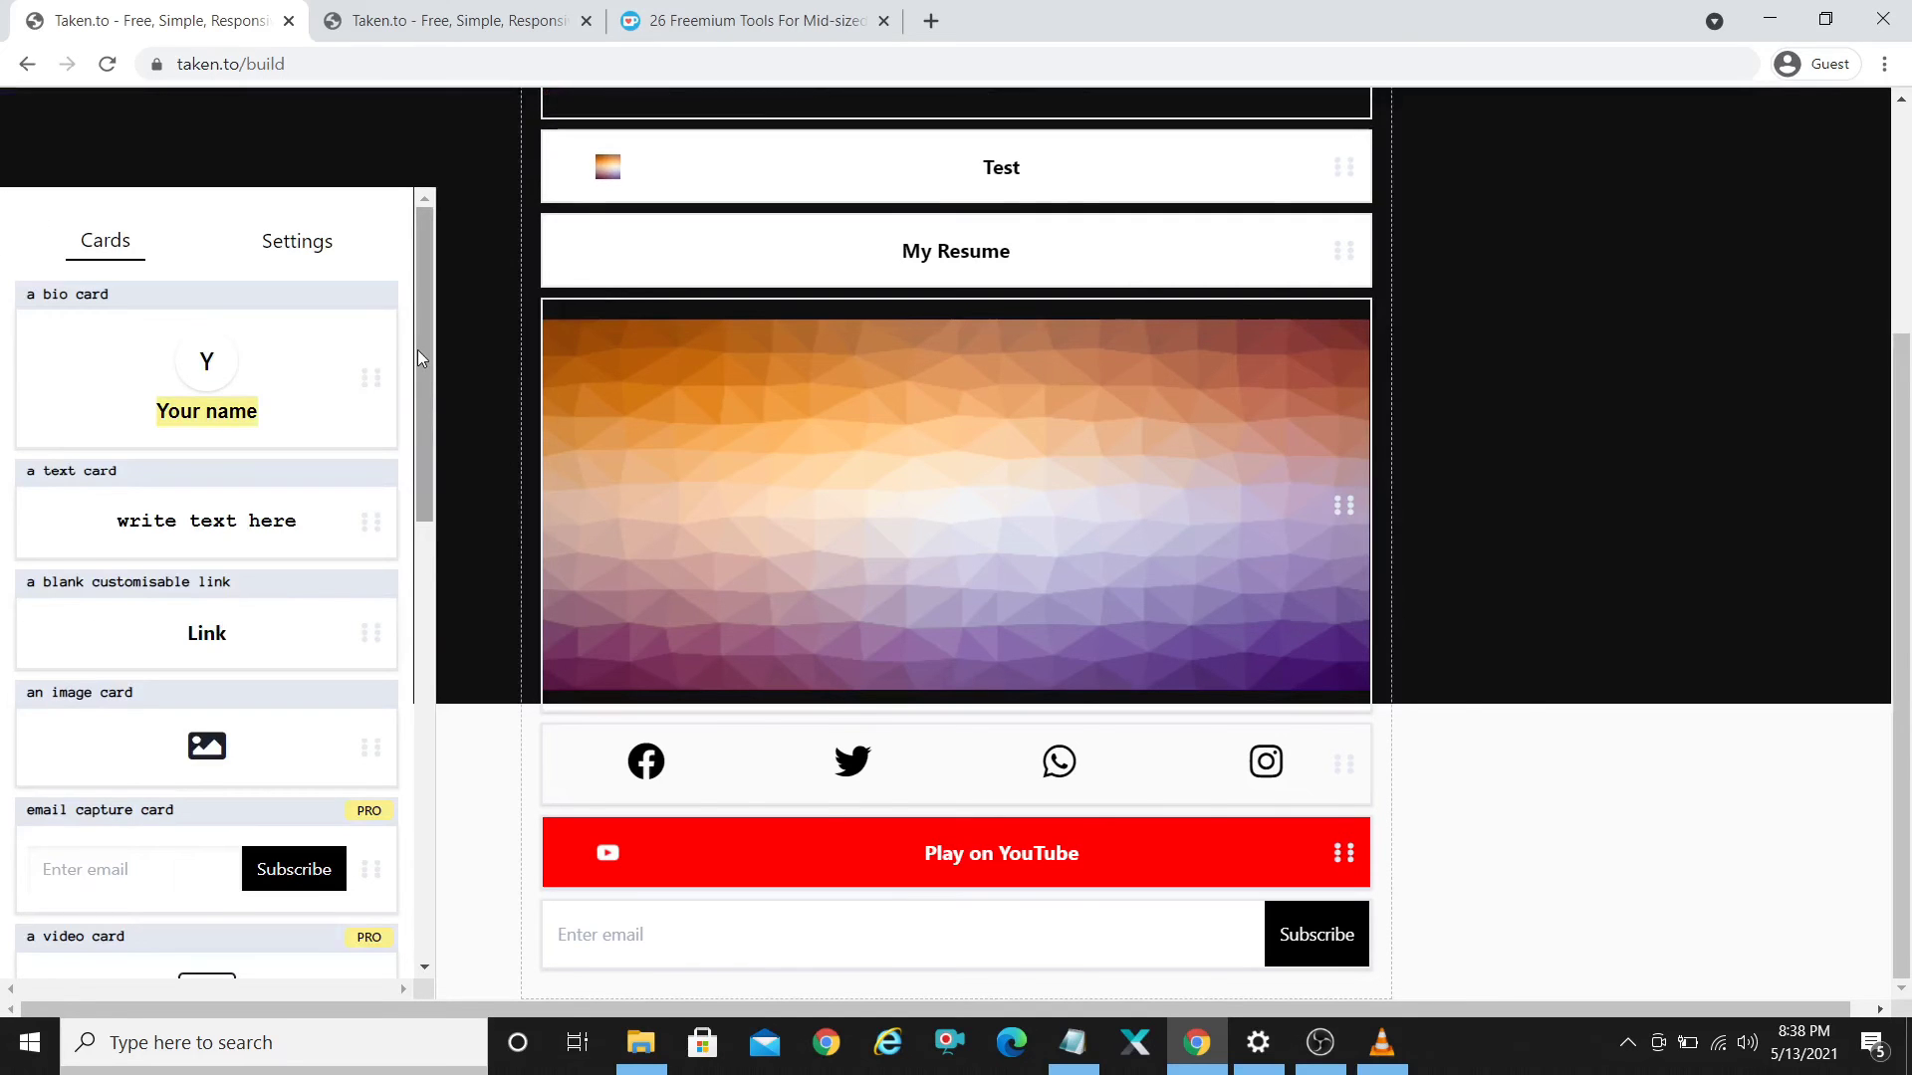
Step: Try the Small container width in the page's style settings and set it back to Medium
drag(425, 399, 410, 685)
scroll(408, 685, down, 3)
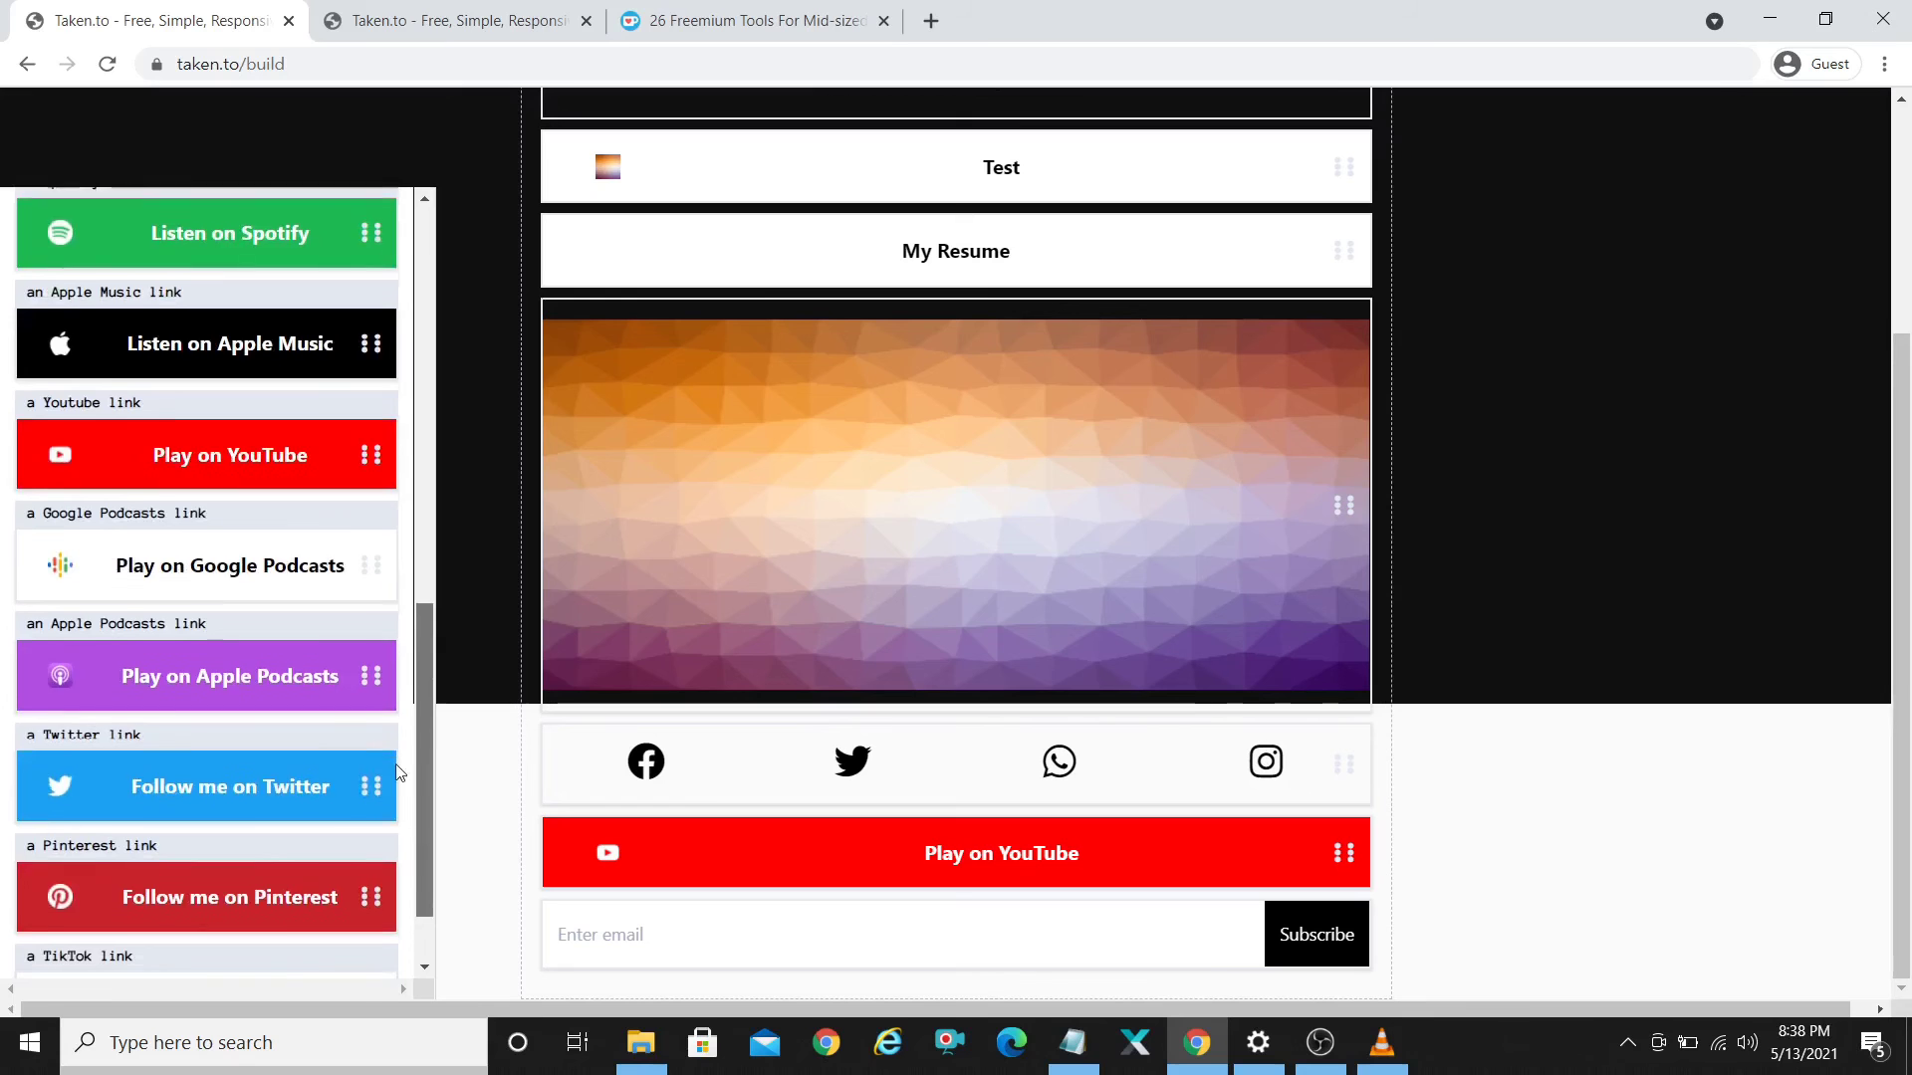
scroll(414, 388, up, 10)
click(265, 240)
drag(424, 308, 442, 476)
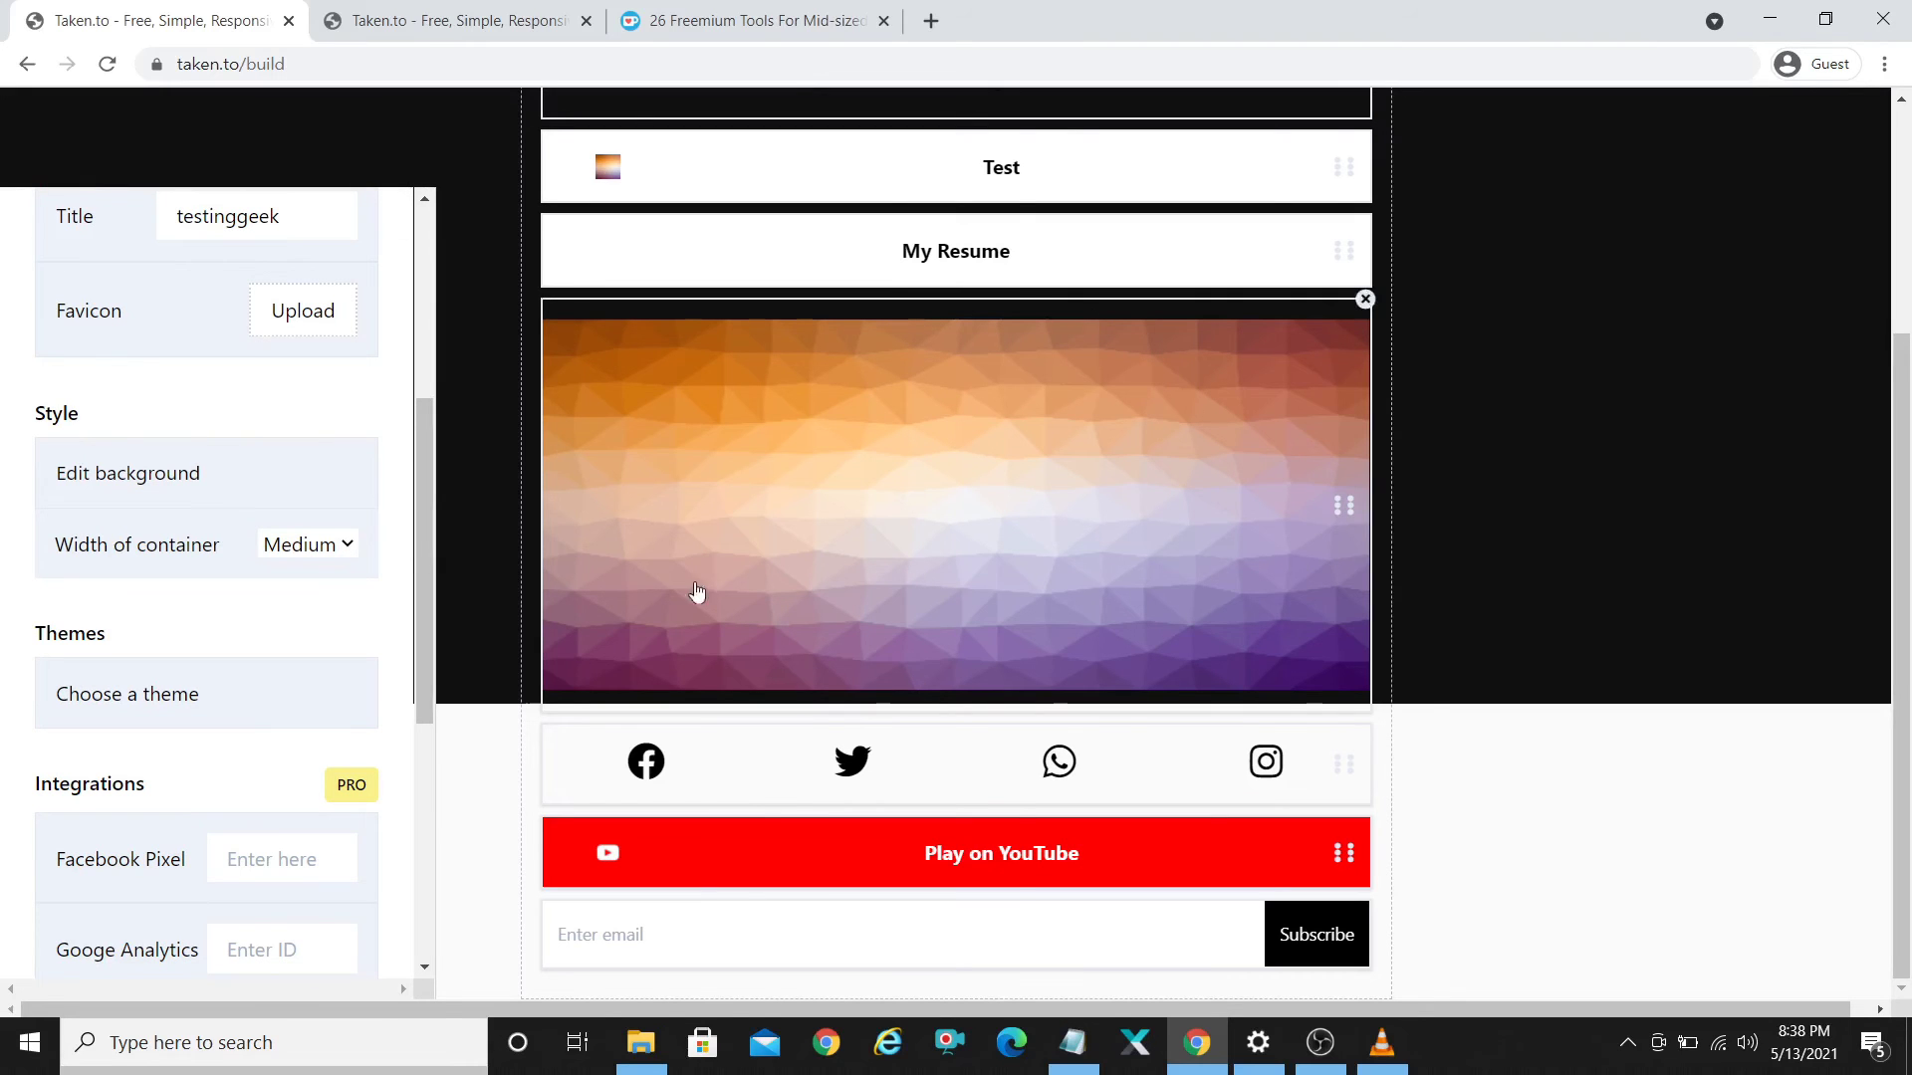
click(342, 546)
click(288, 599)
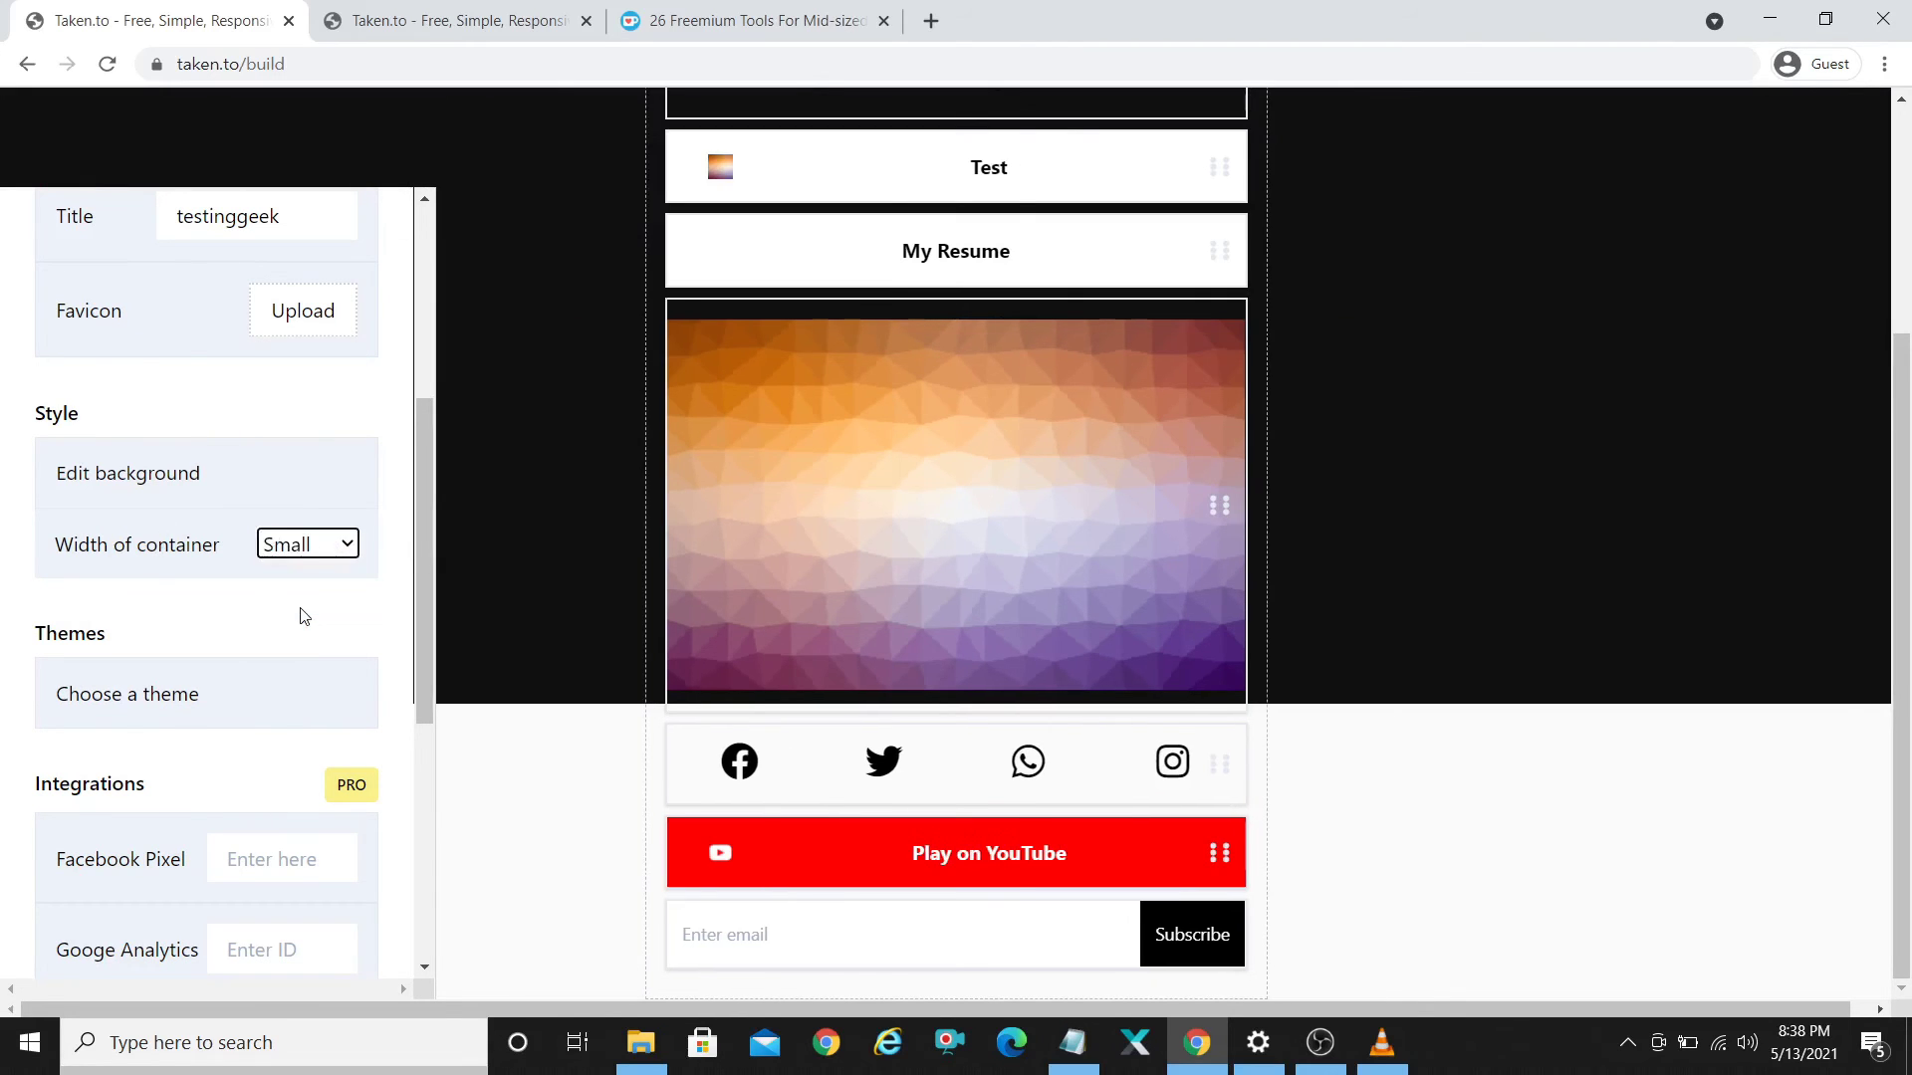
click(336, 553)
click(301, 628)
Step: Look through the ready-made page themes and leave the theme chooser without applying one
drag(428, 444, 320, 529)
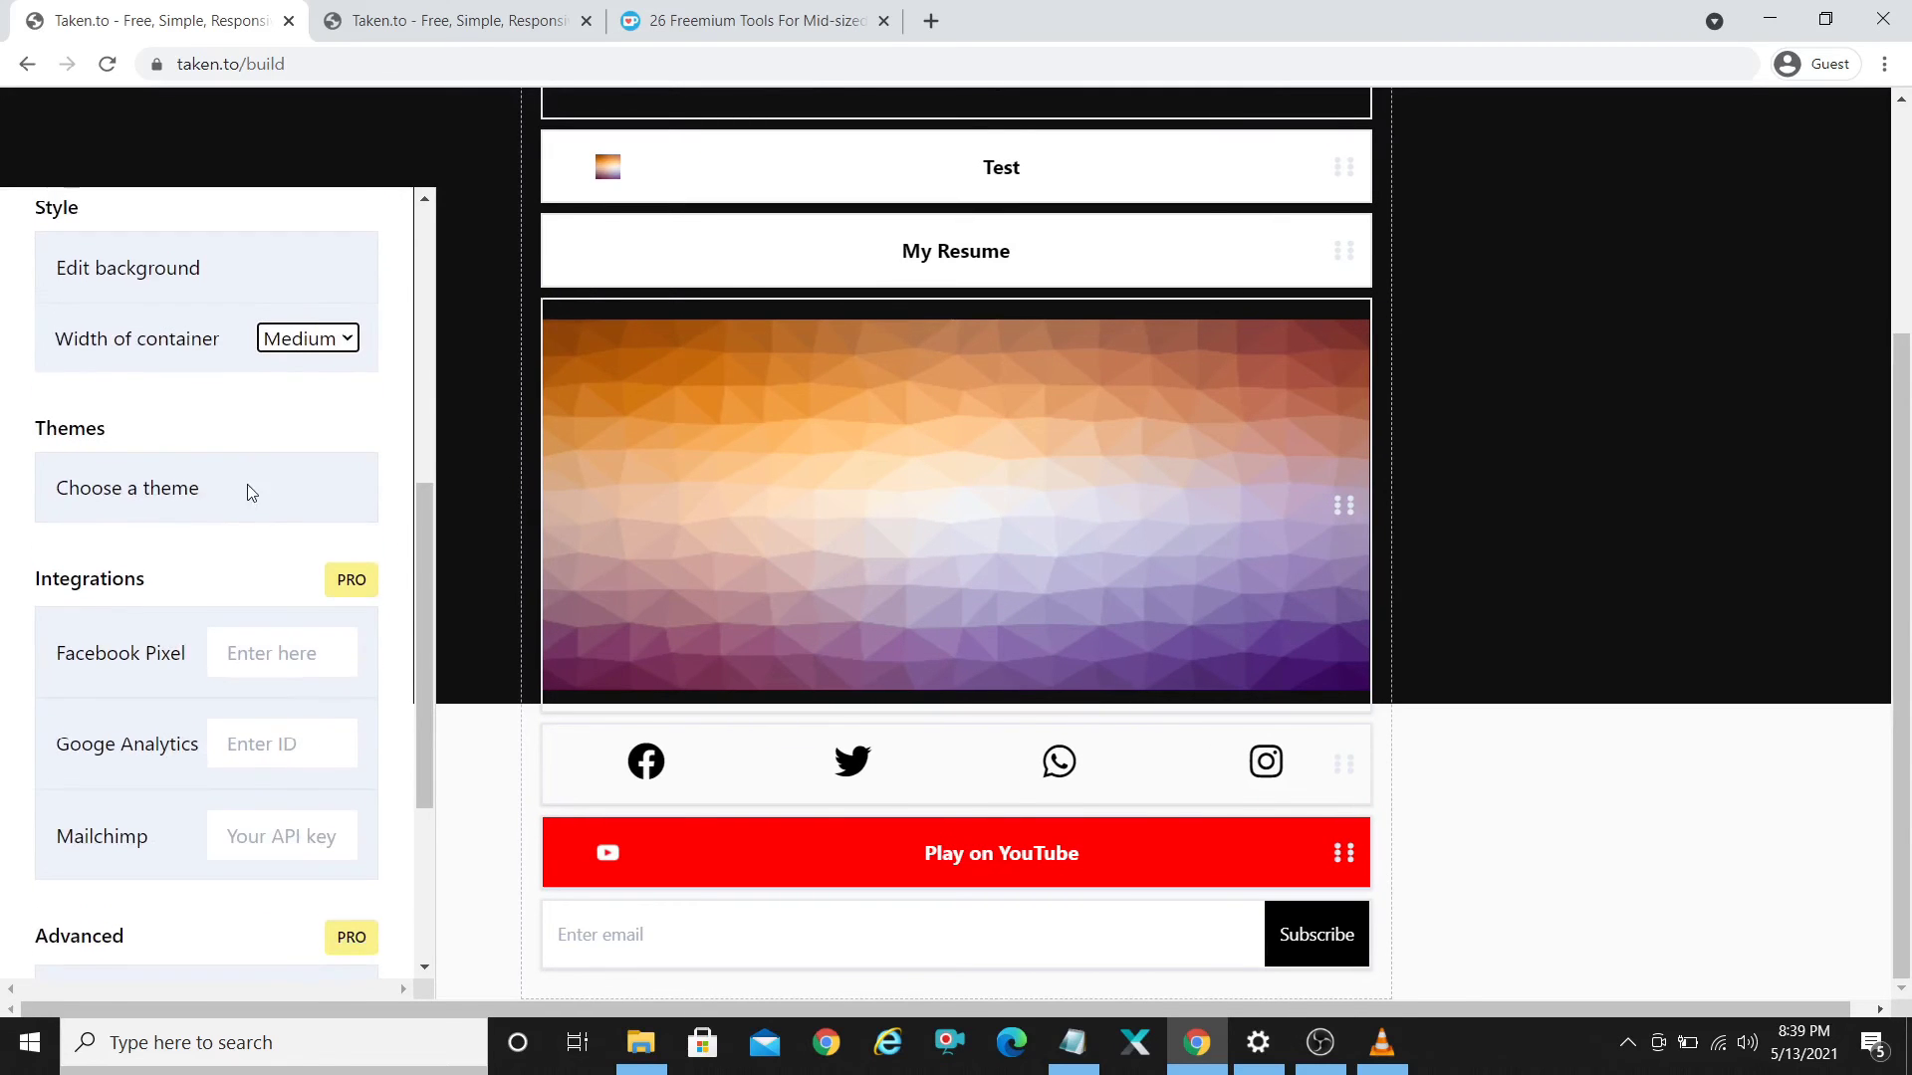
click(248, 493)
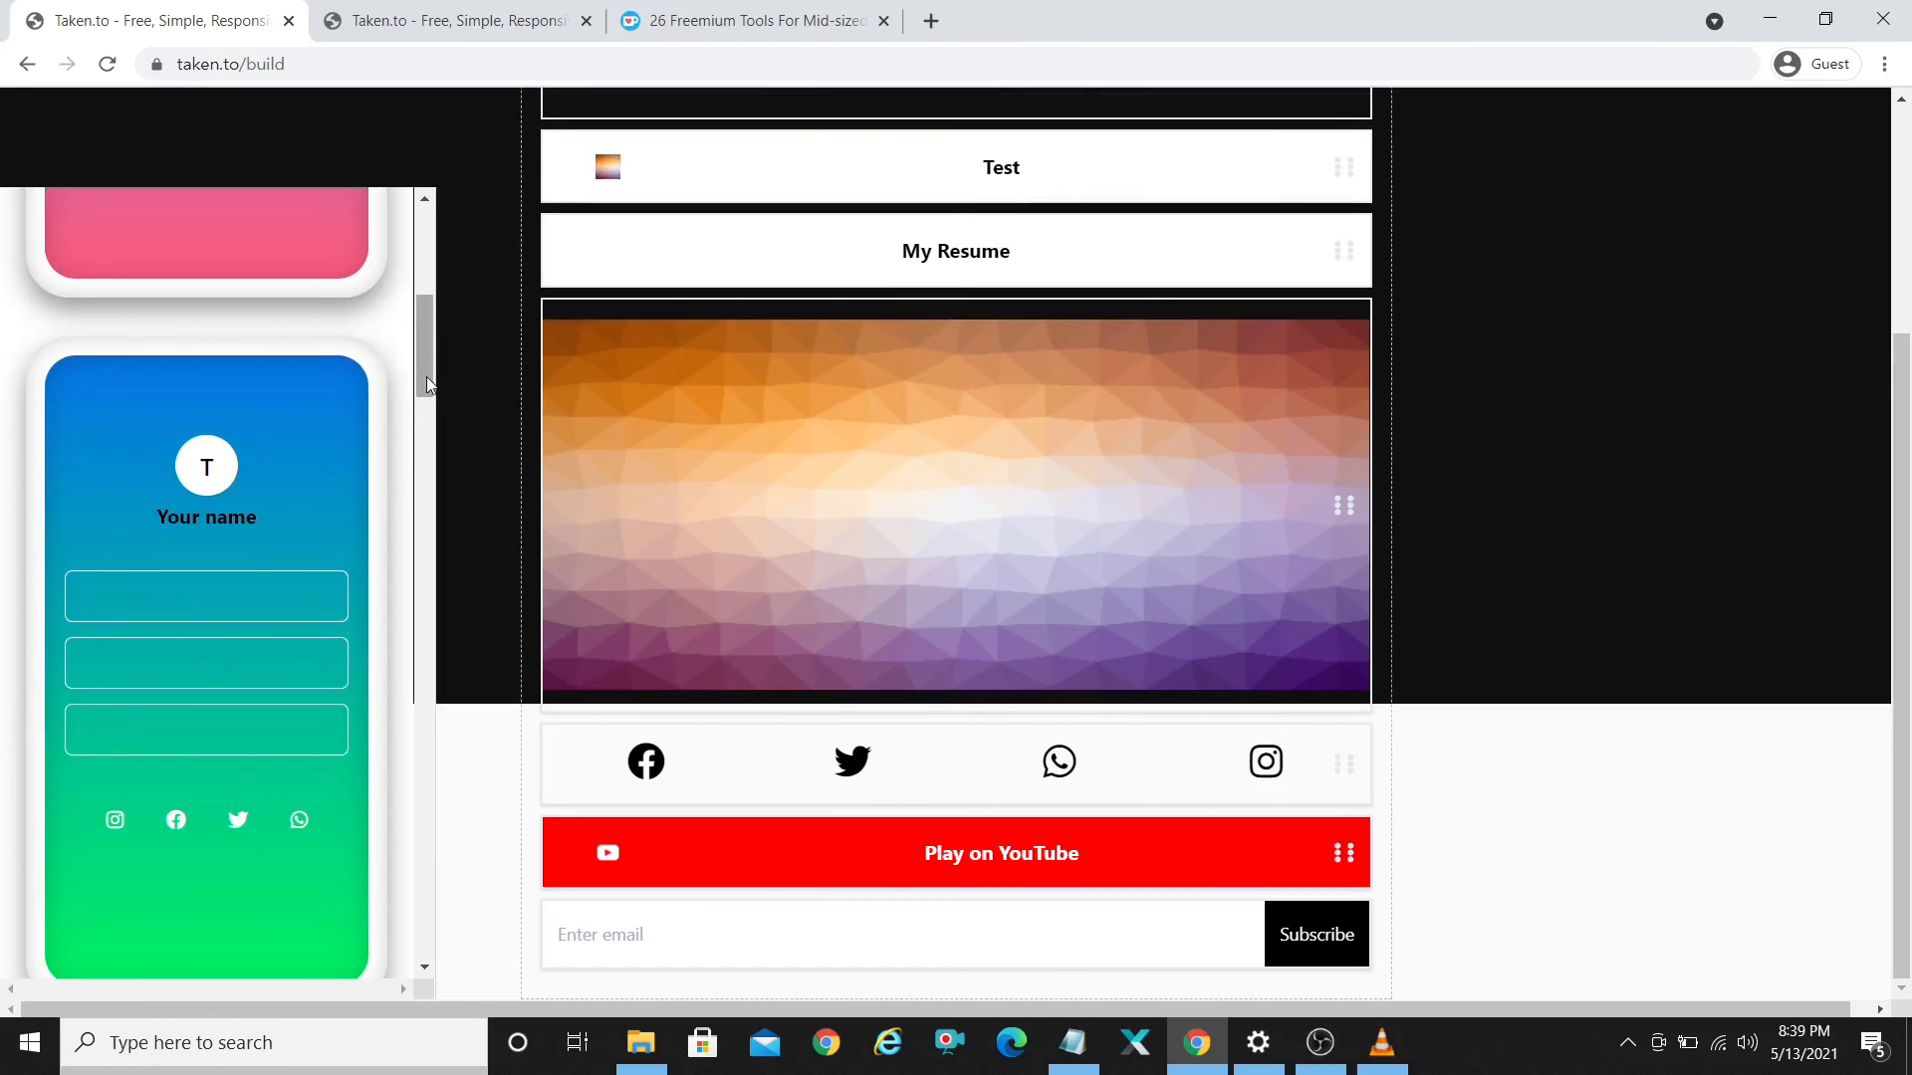
drag(426, 377, 444, 279)
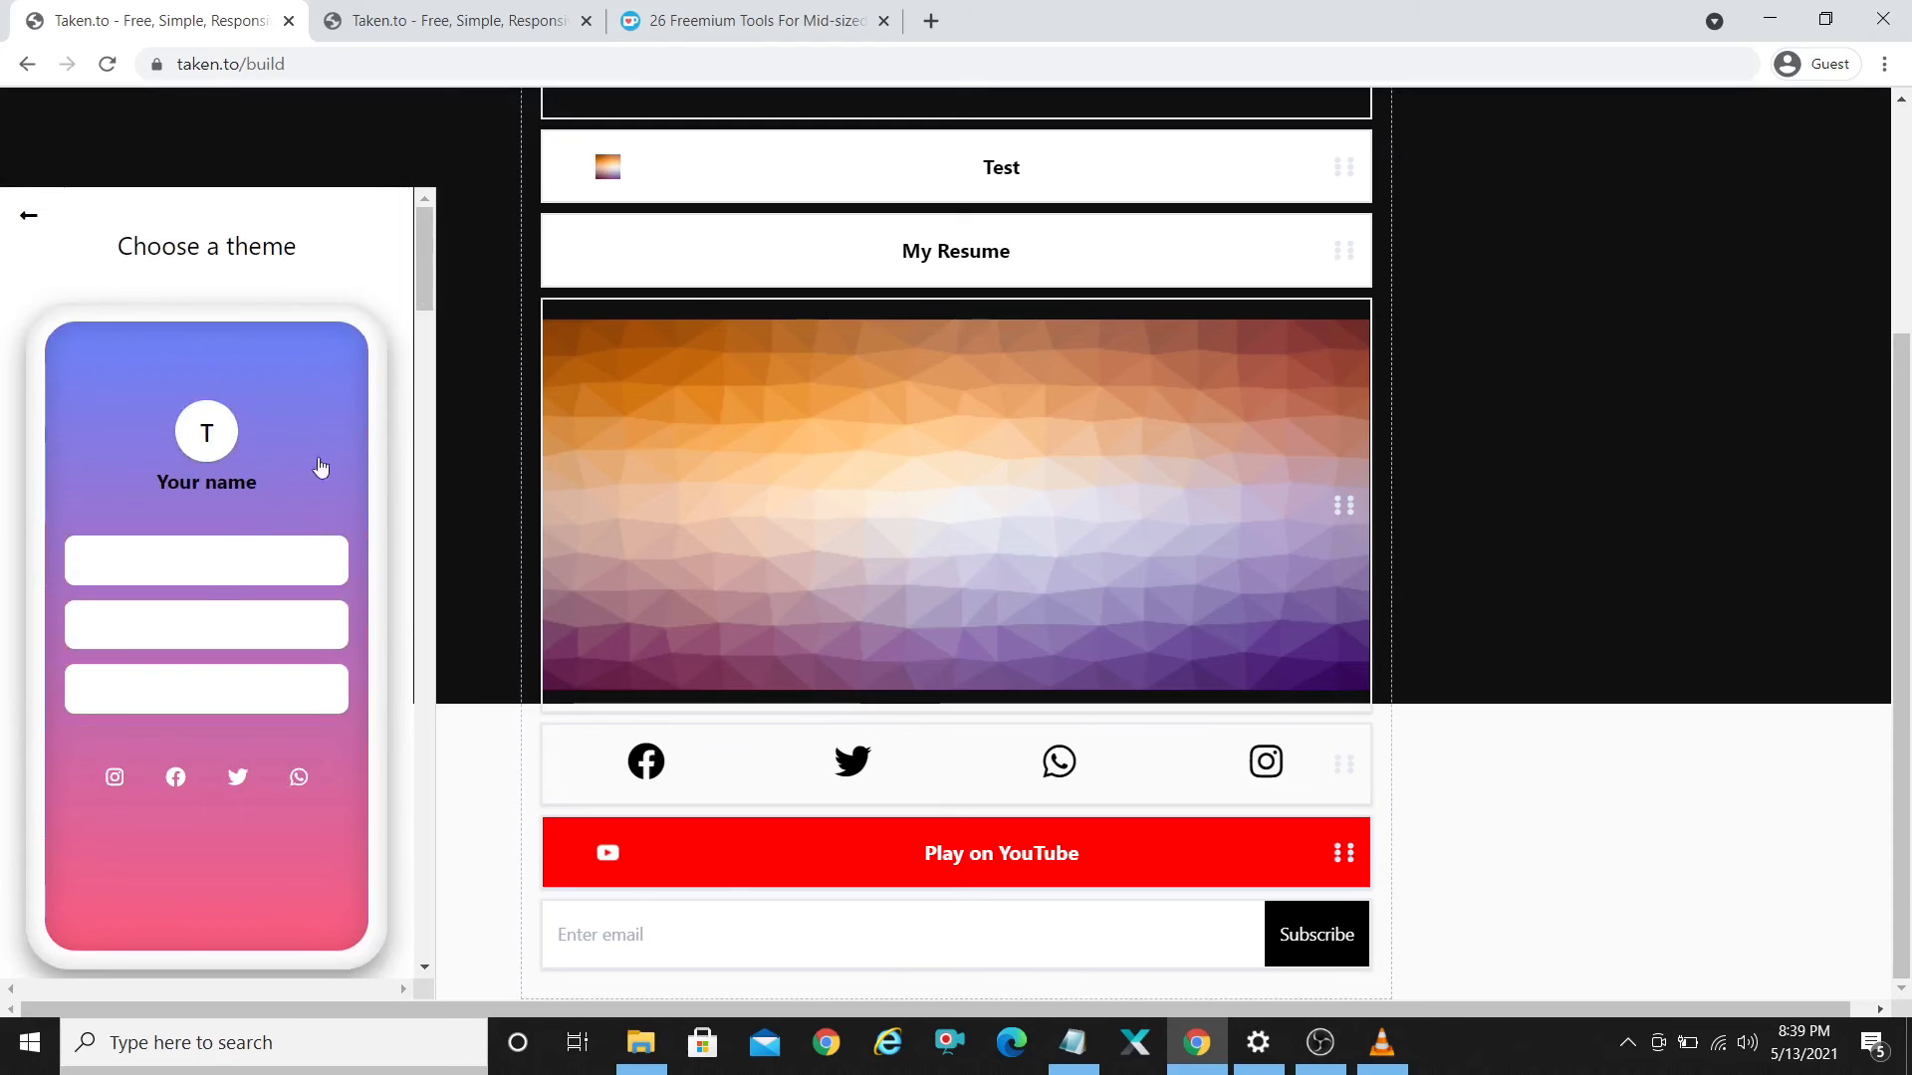
drag(427, 251, 250, 236)
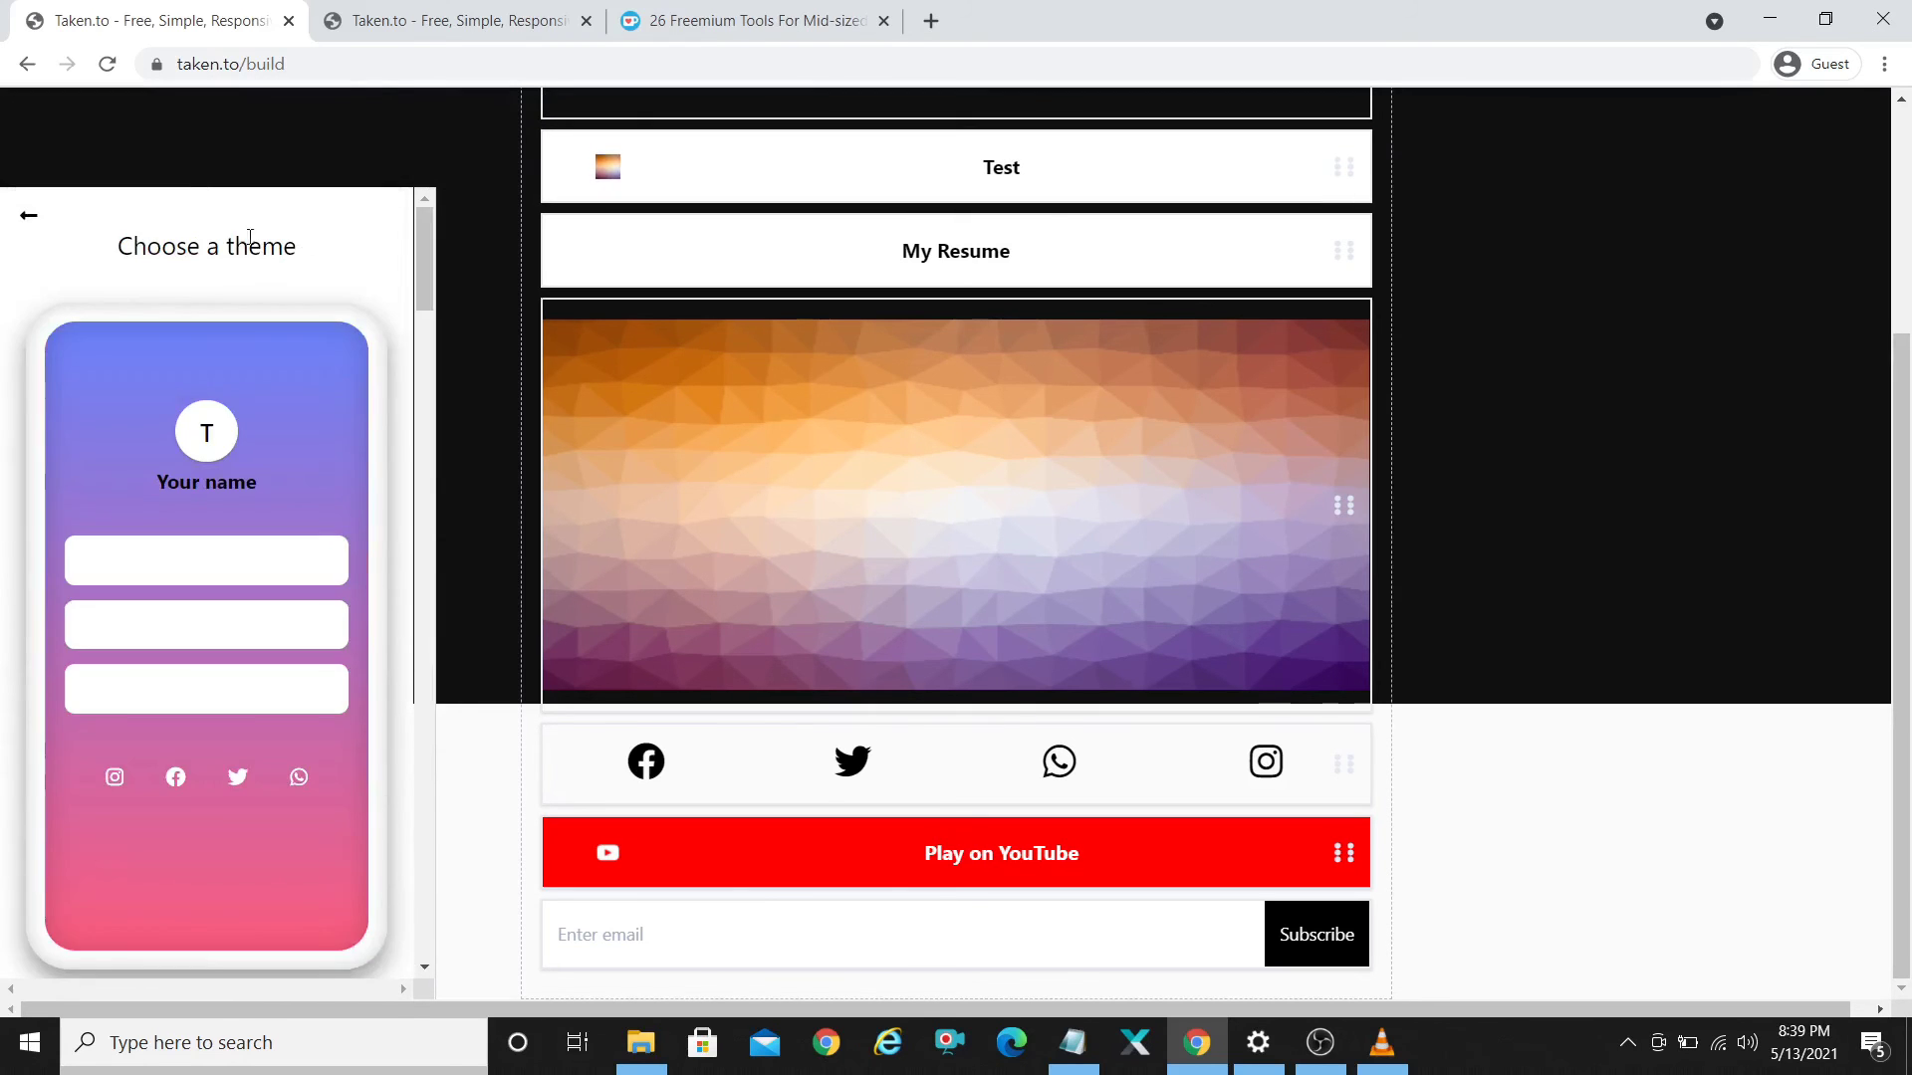
click(27, 215)
Step: Skim the page settings, view the pricing of the basic and pro plans, and close the pricing window
click(331, 237)
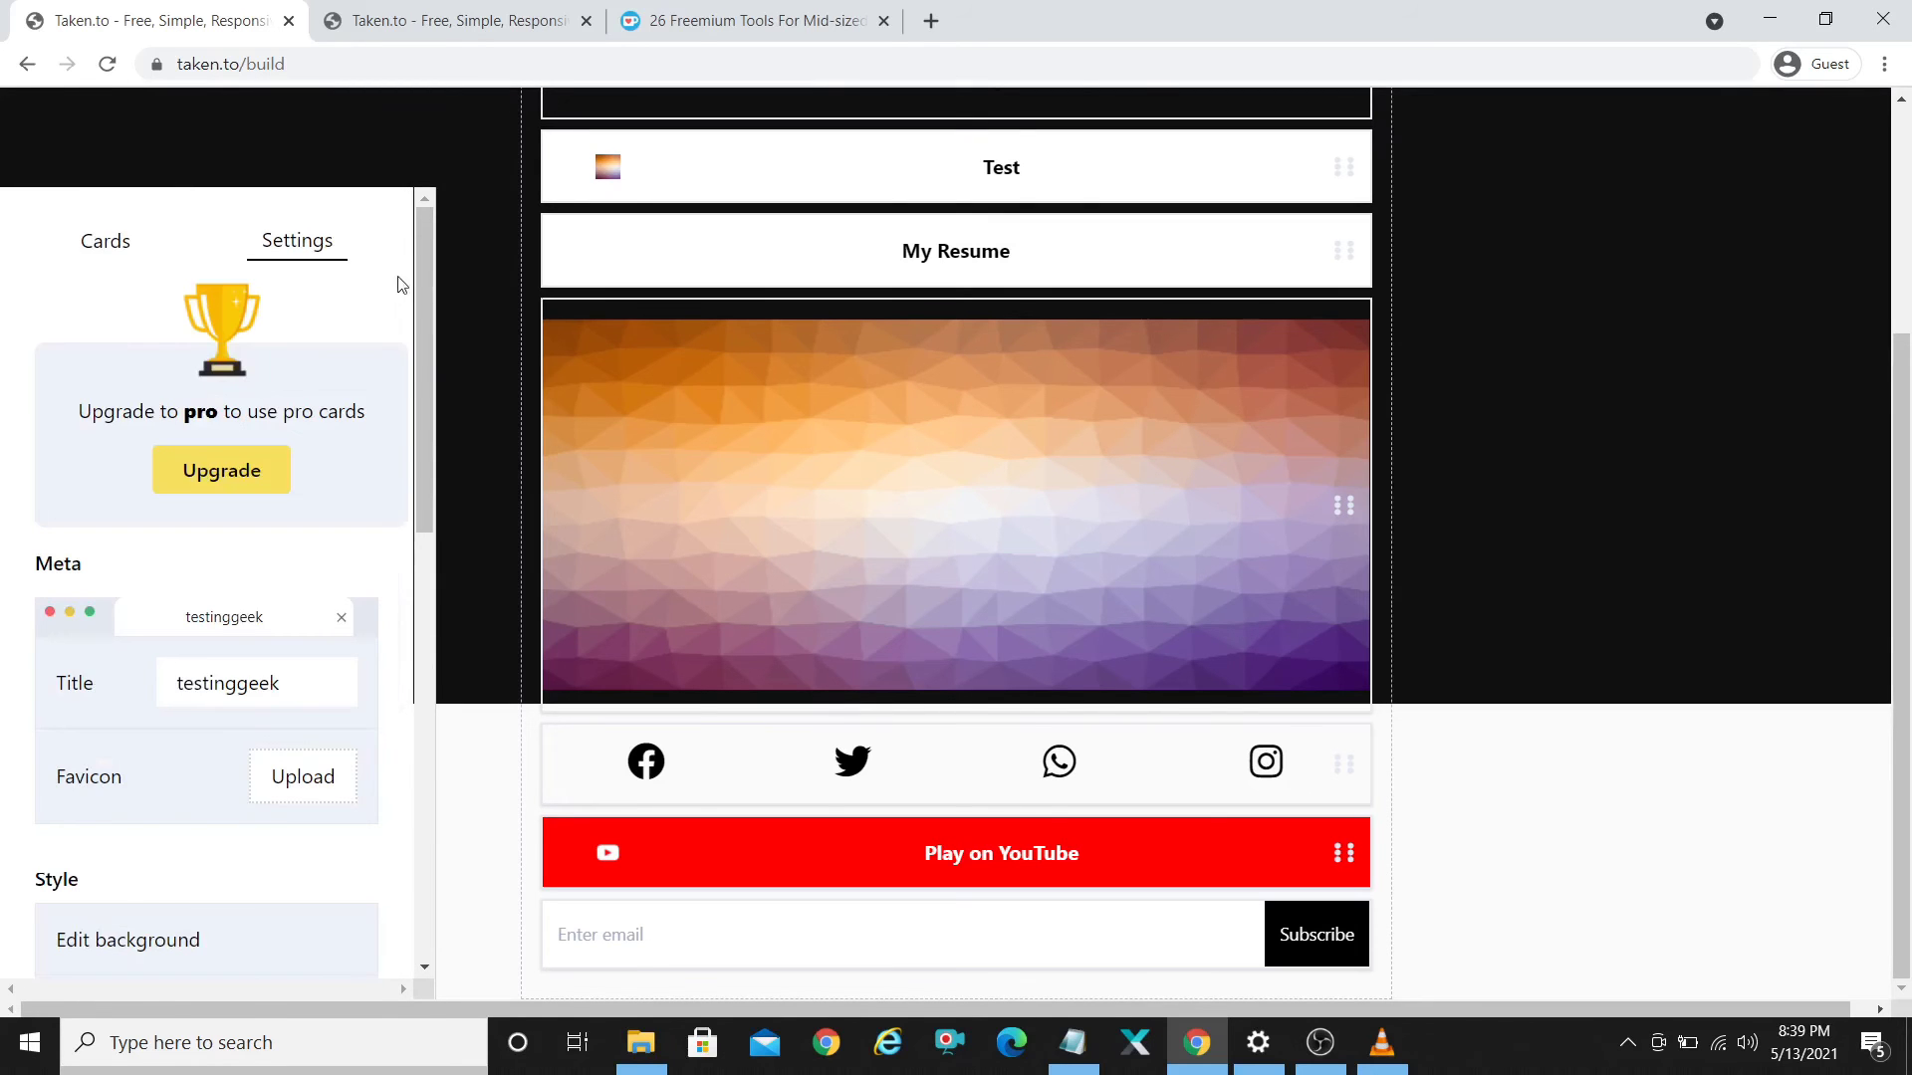
scroll(404, 308, down, 7)
scroll(360, 621, down, 2)
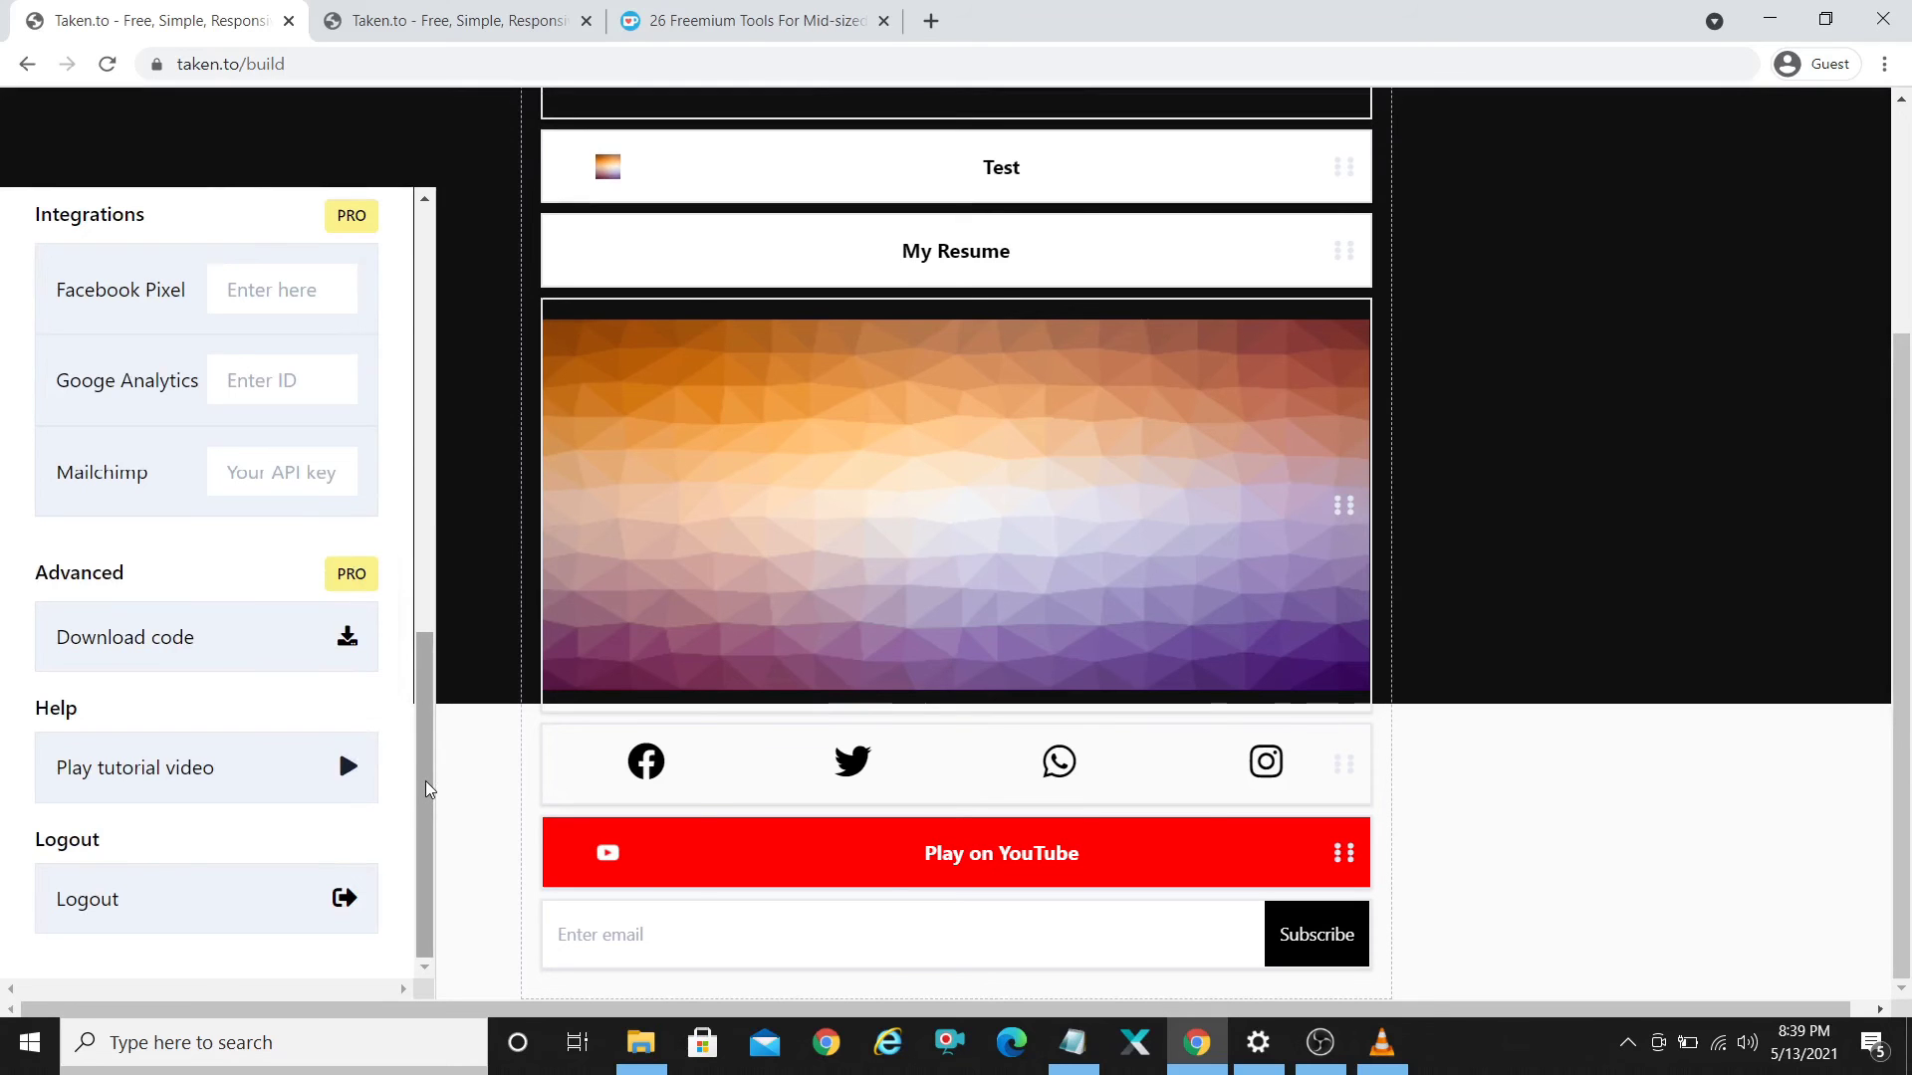
drag(426, 780, 439, 304)
click(211, 488)
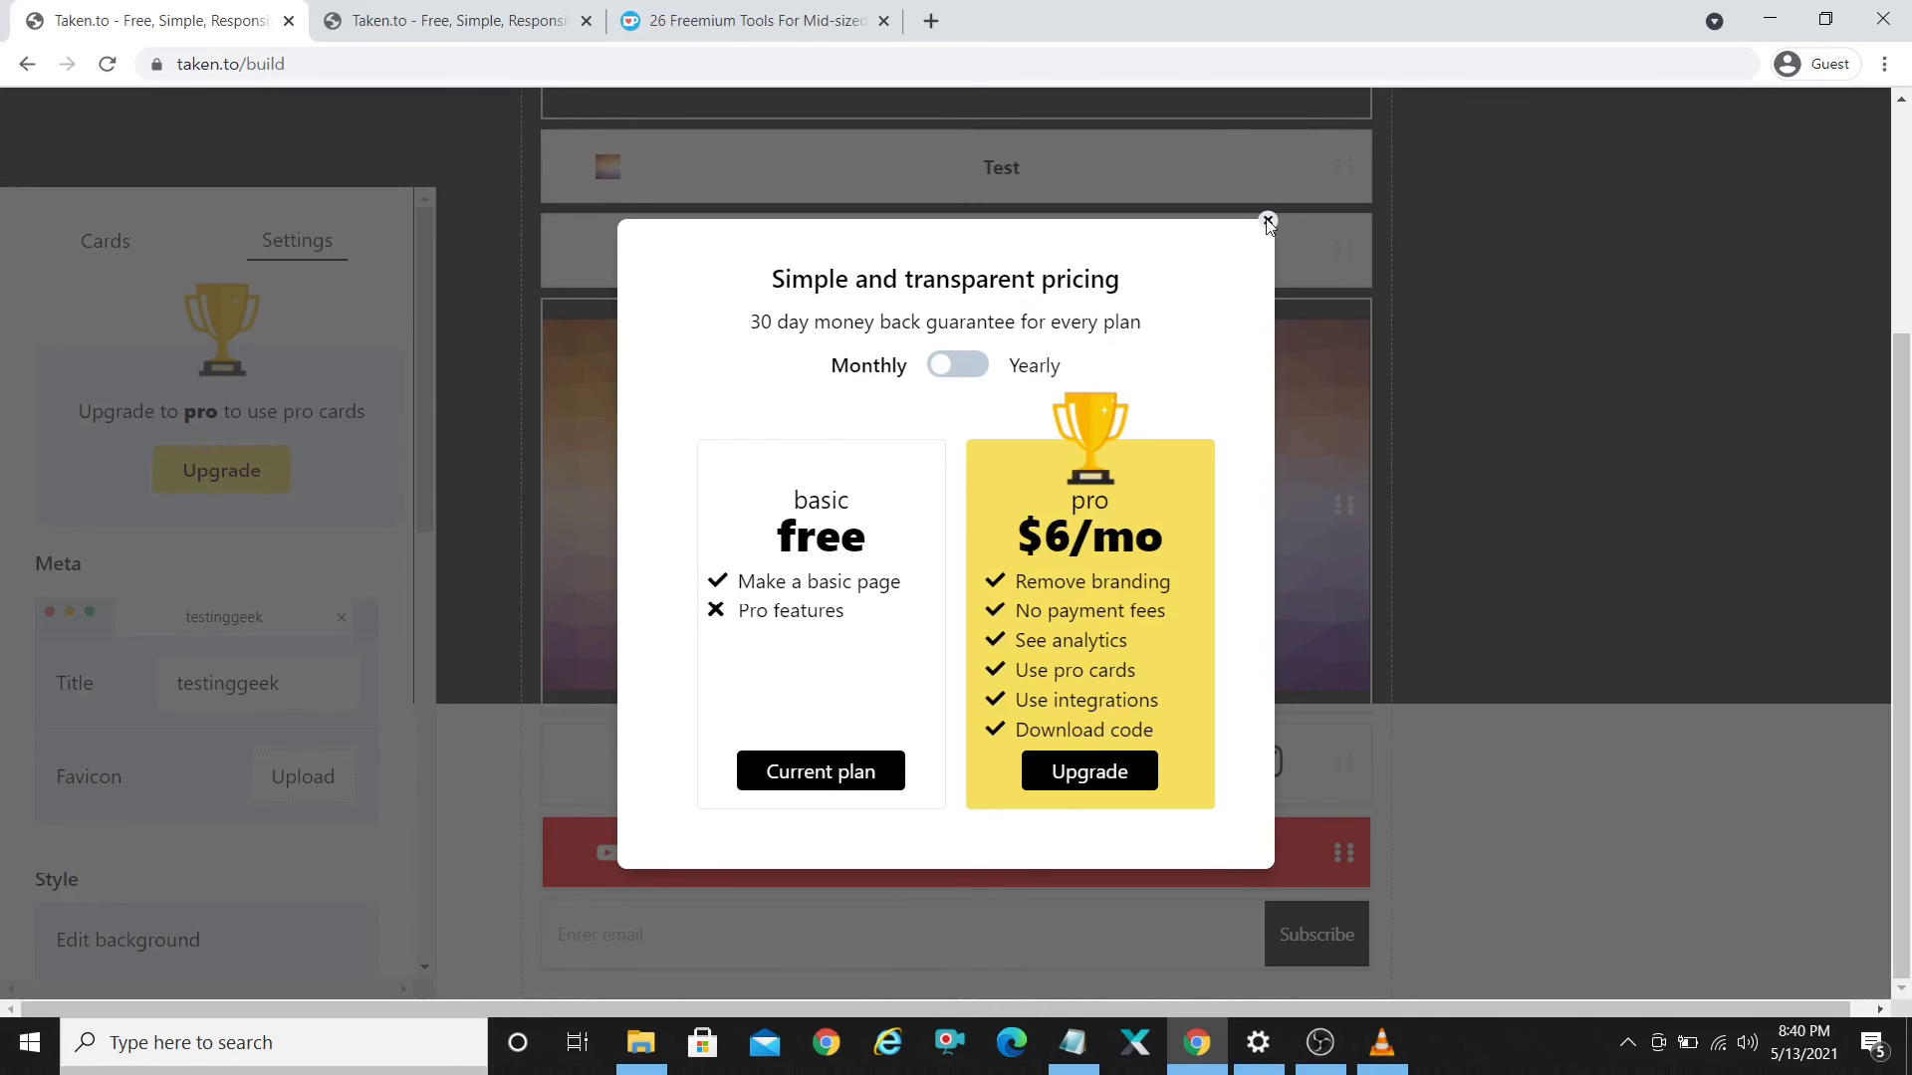
click(104, 283)
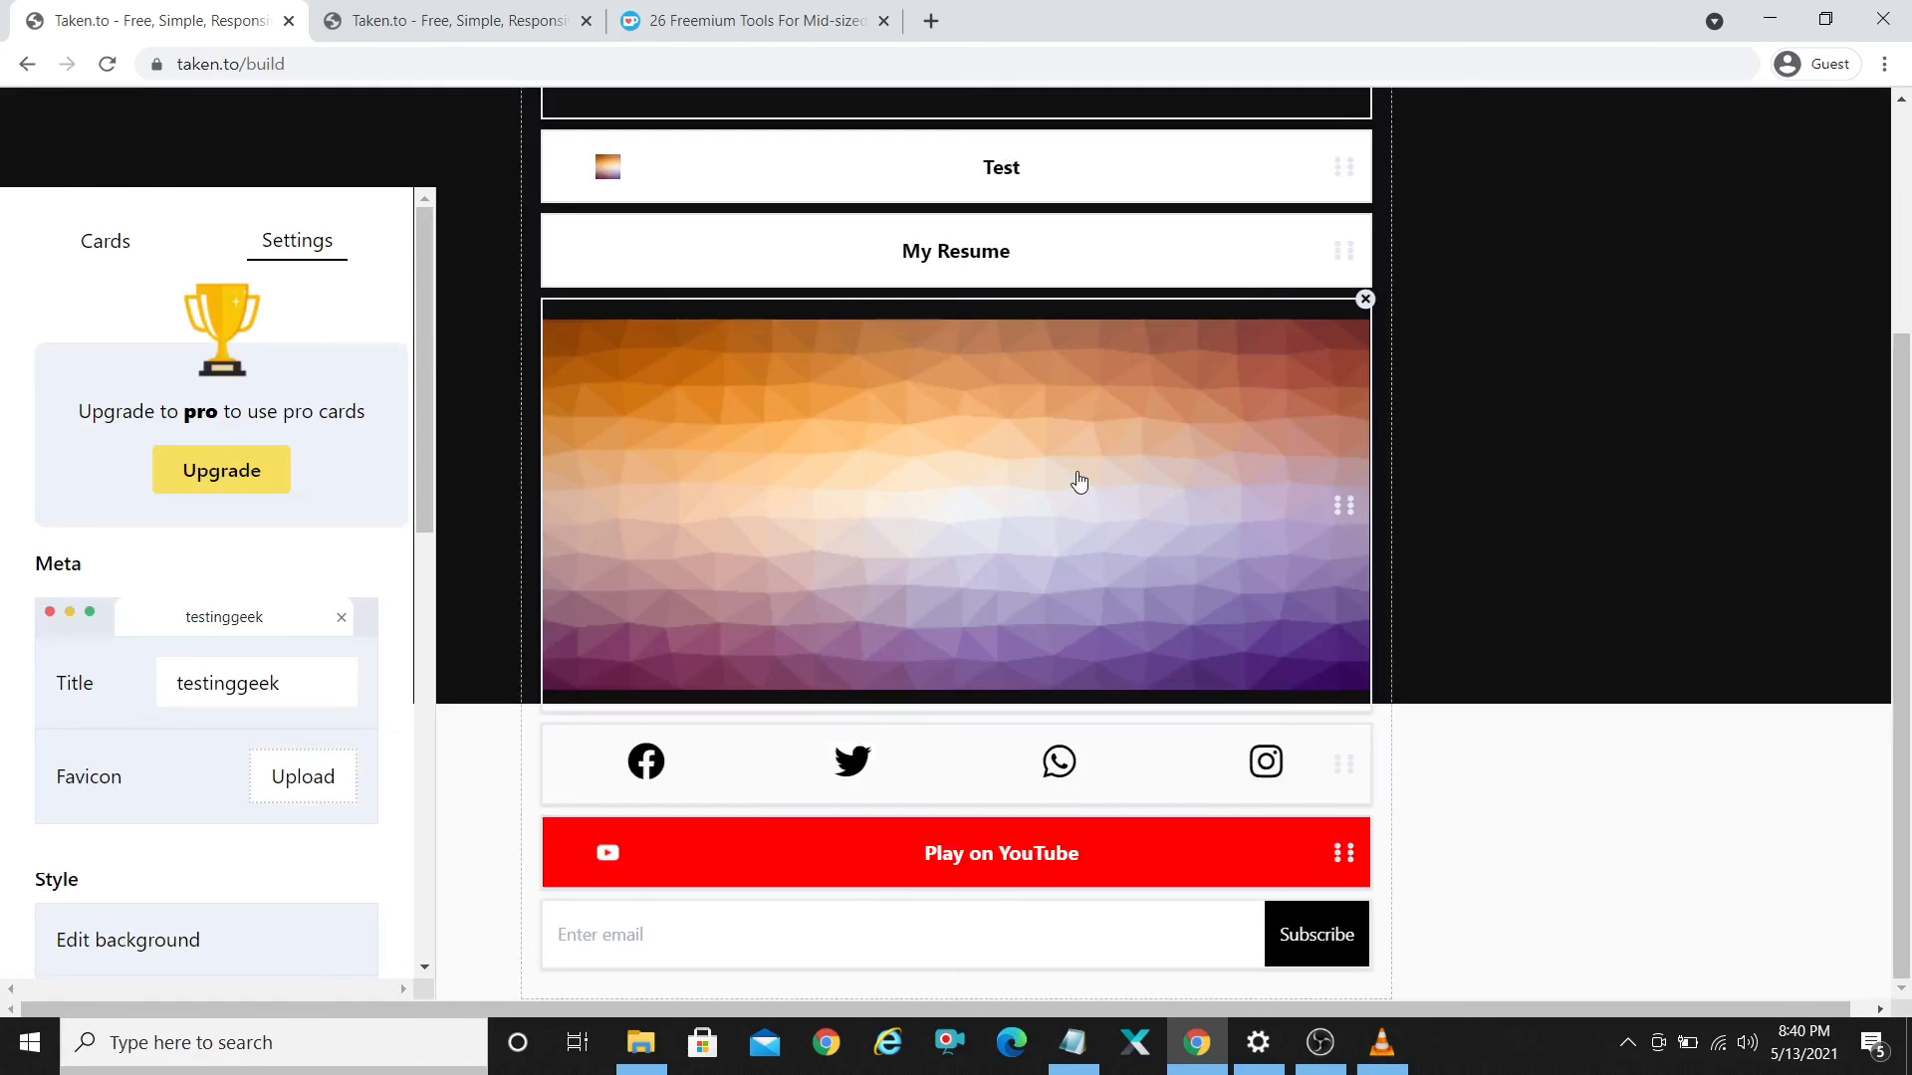
Step: Review the integrations, code download, tutorial video and logout options in the page settings
scroll(435, 557, down, 8)
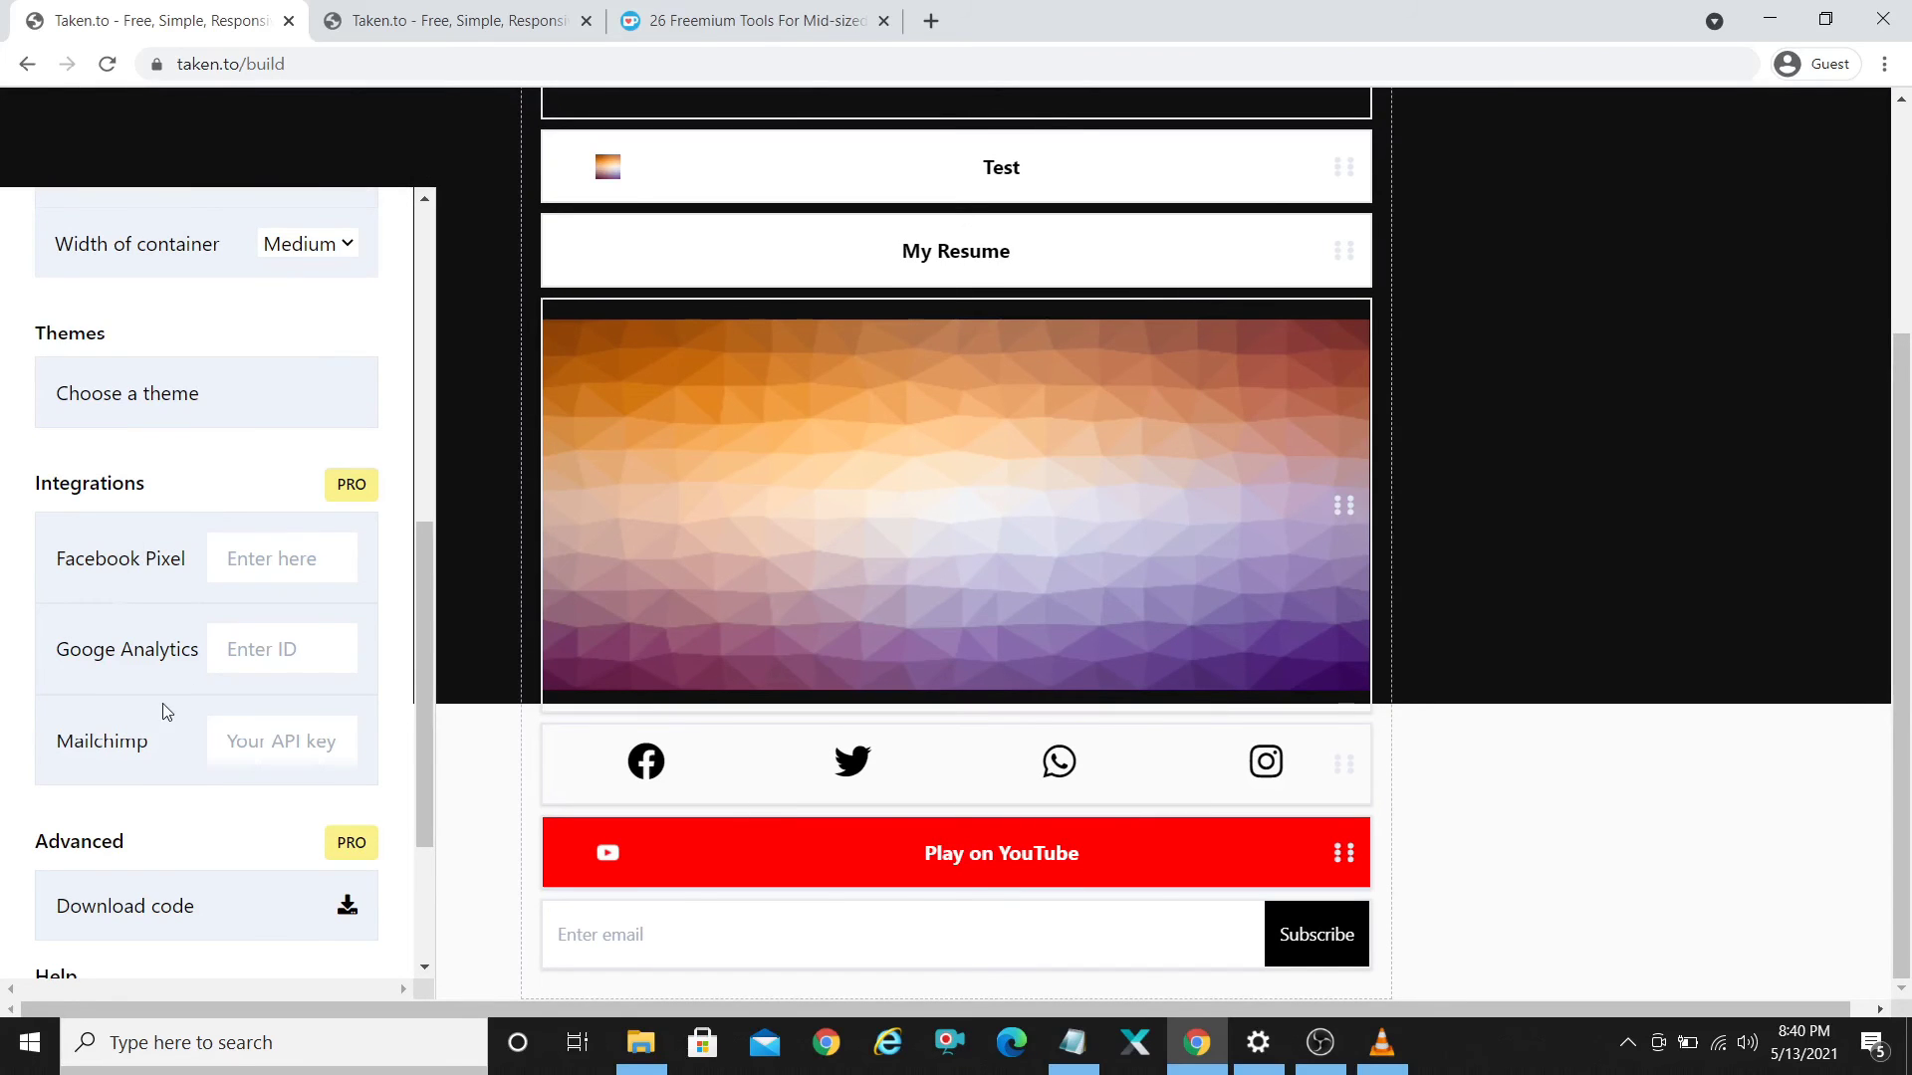
drag(428, 625, 421, 727)
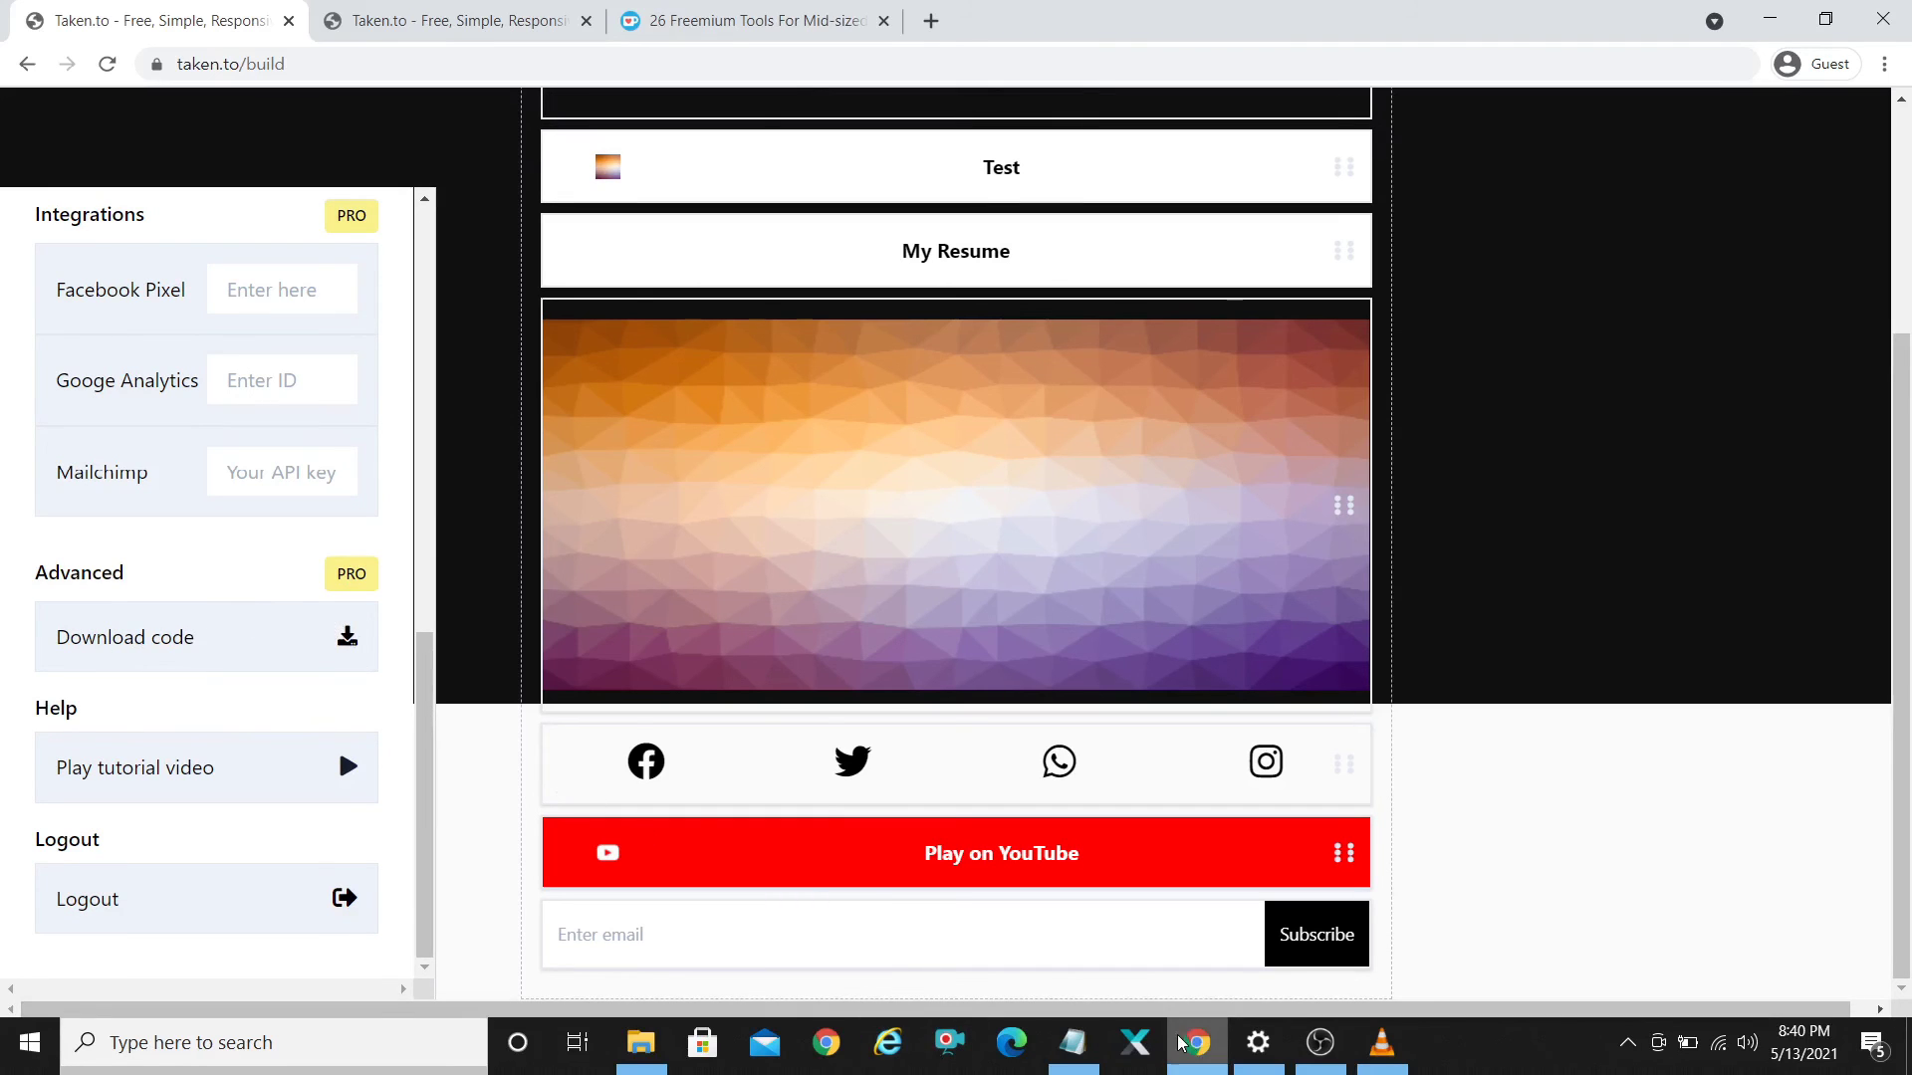
mouse_move(1180, 1042)
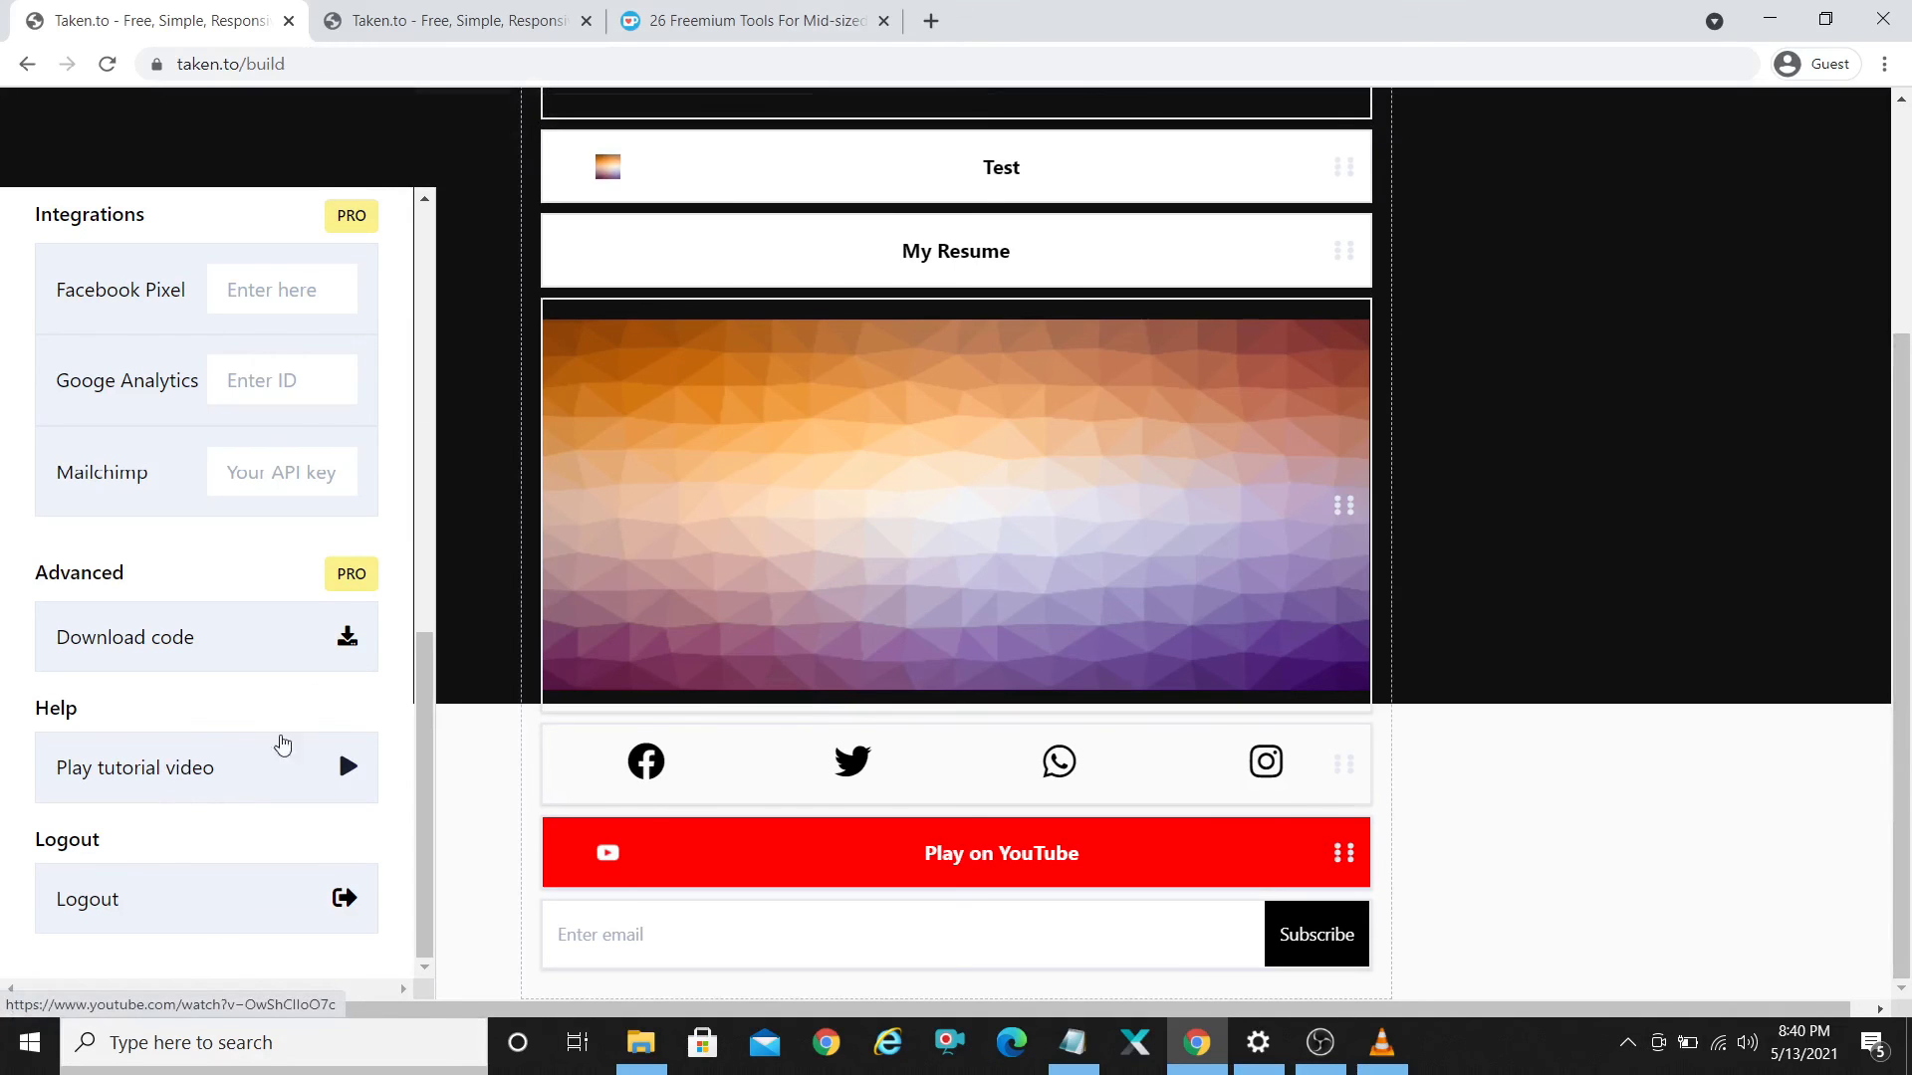
drag(423, 645, 435, 162)
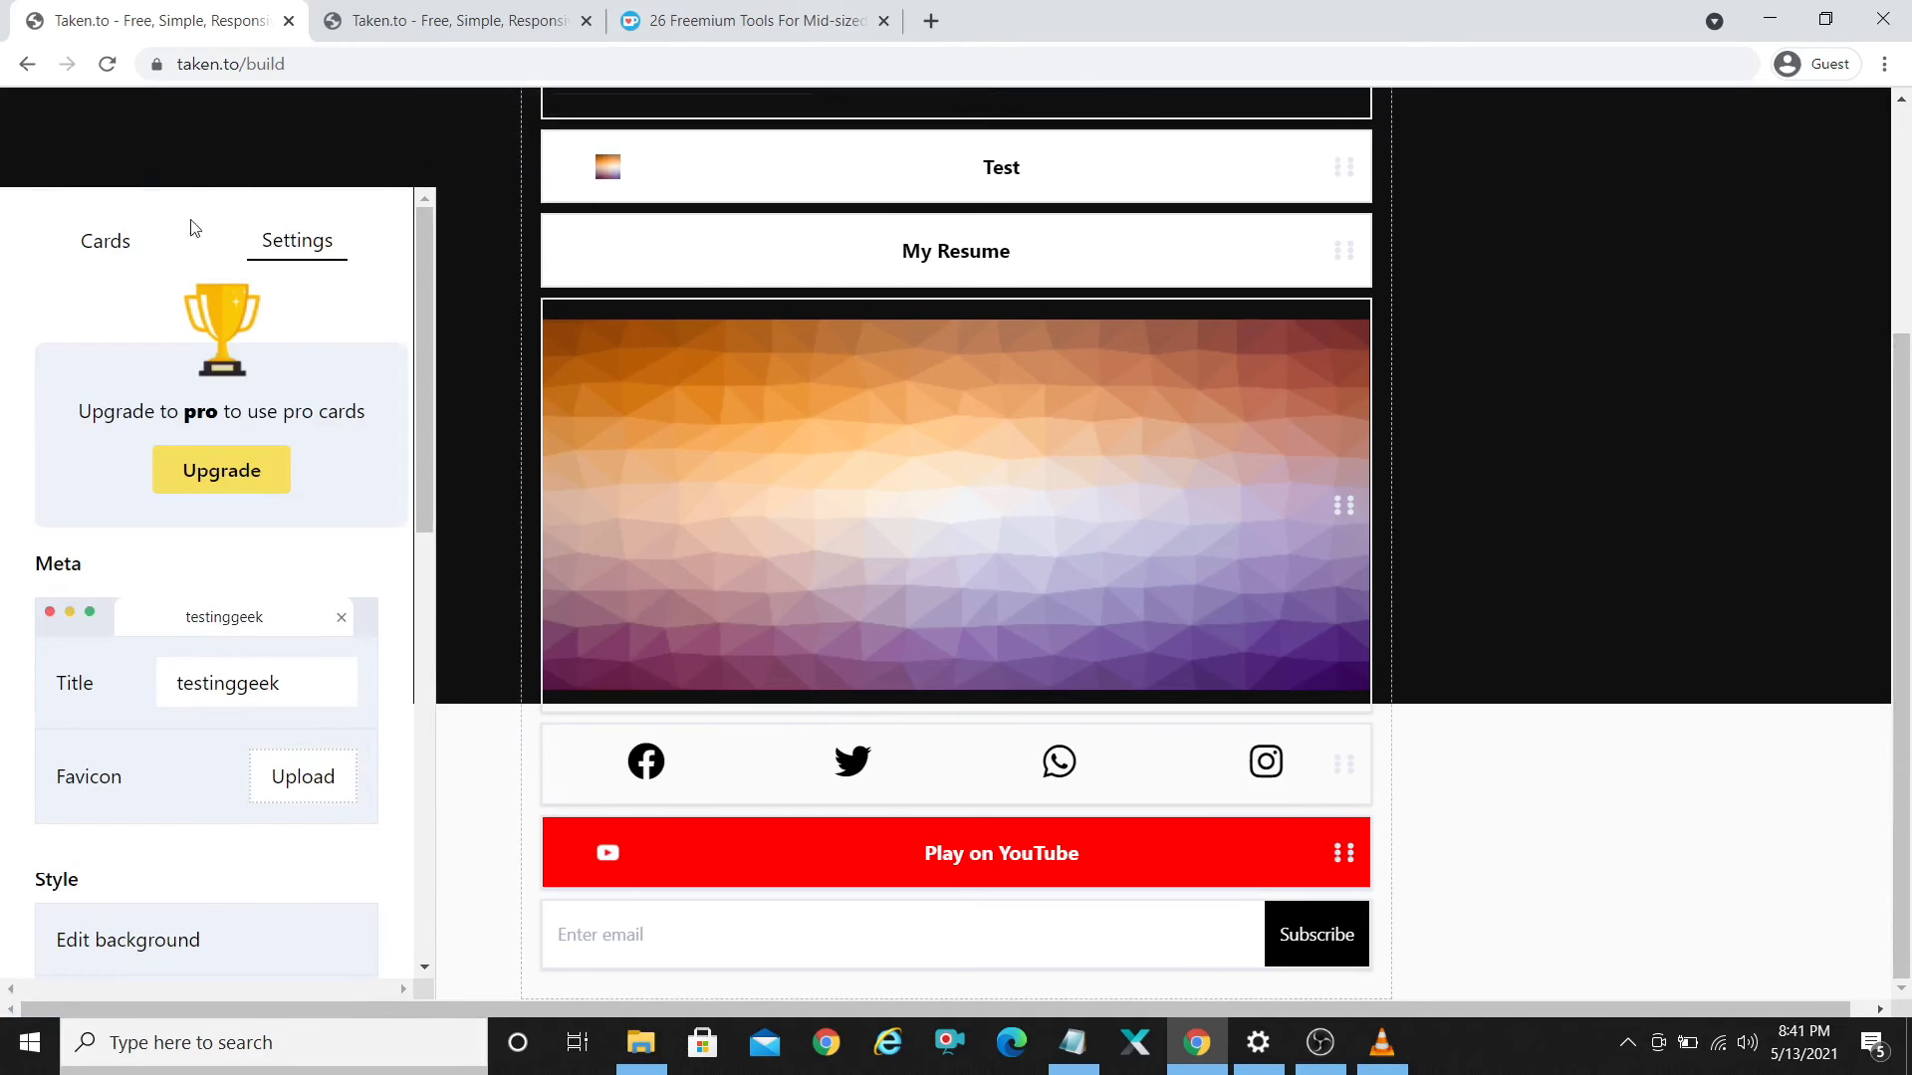
Step: Return to the card library, save the page and open its preview
click(128, 245)
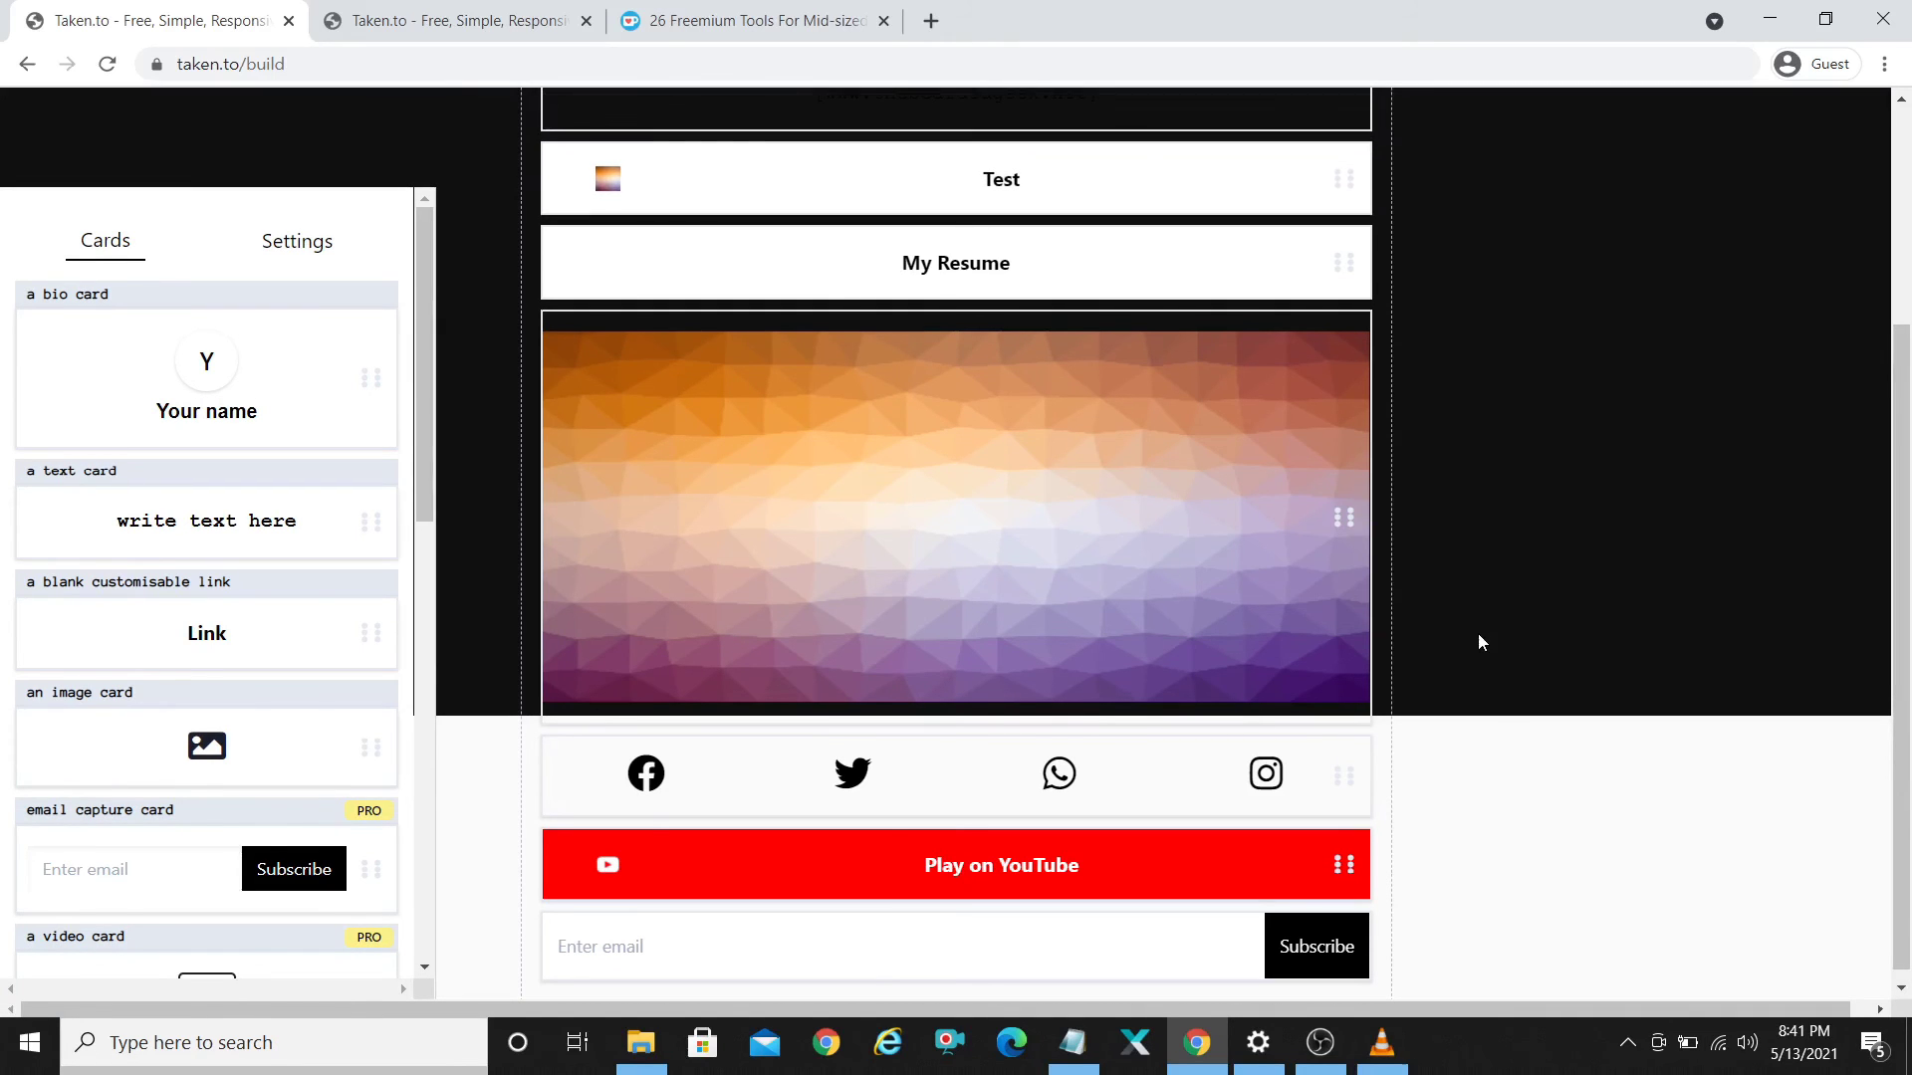
drag(1905, 591, 1909, 372)
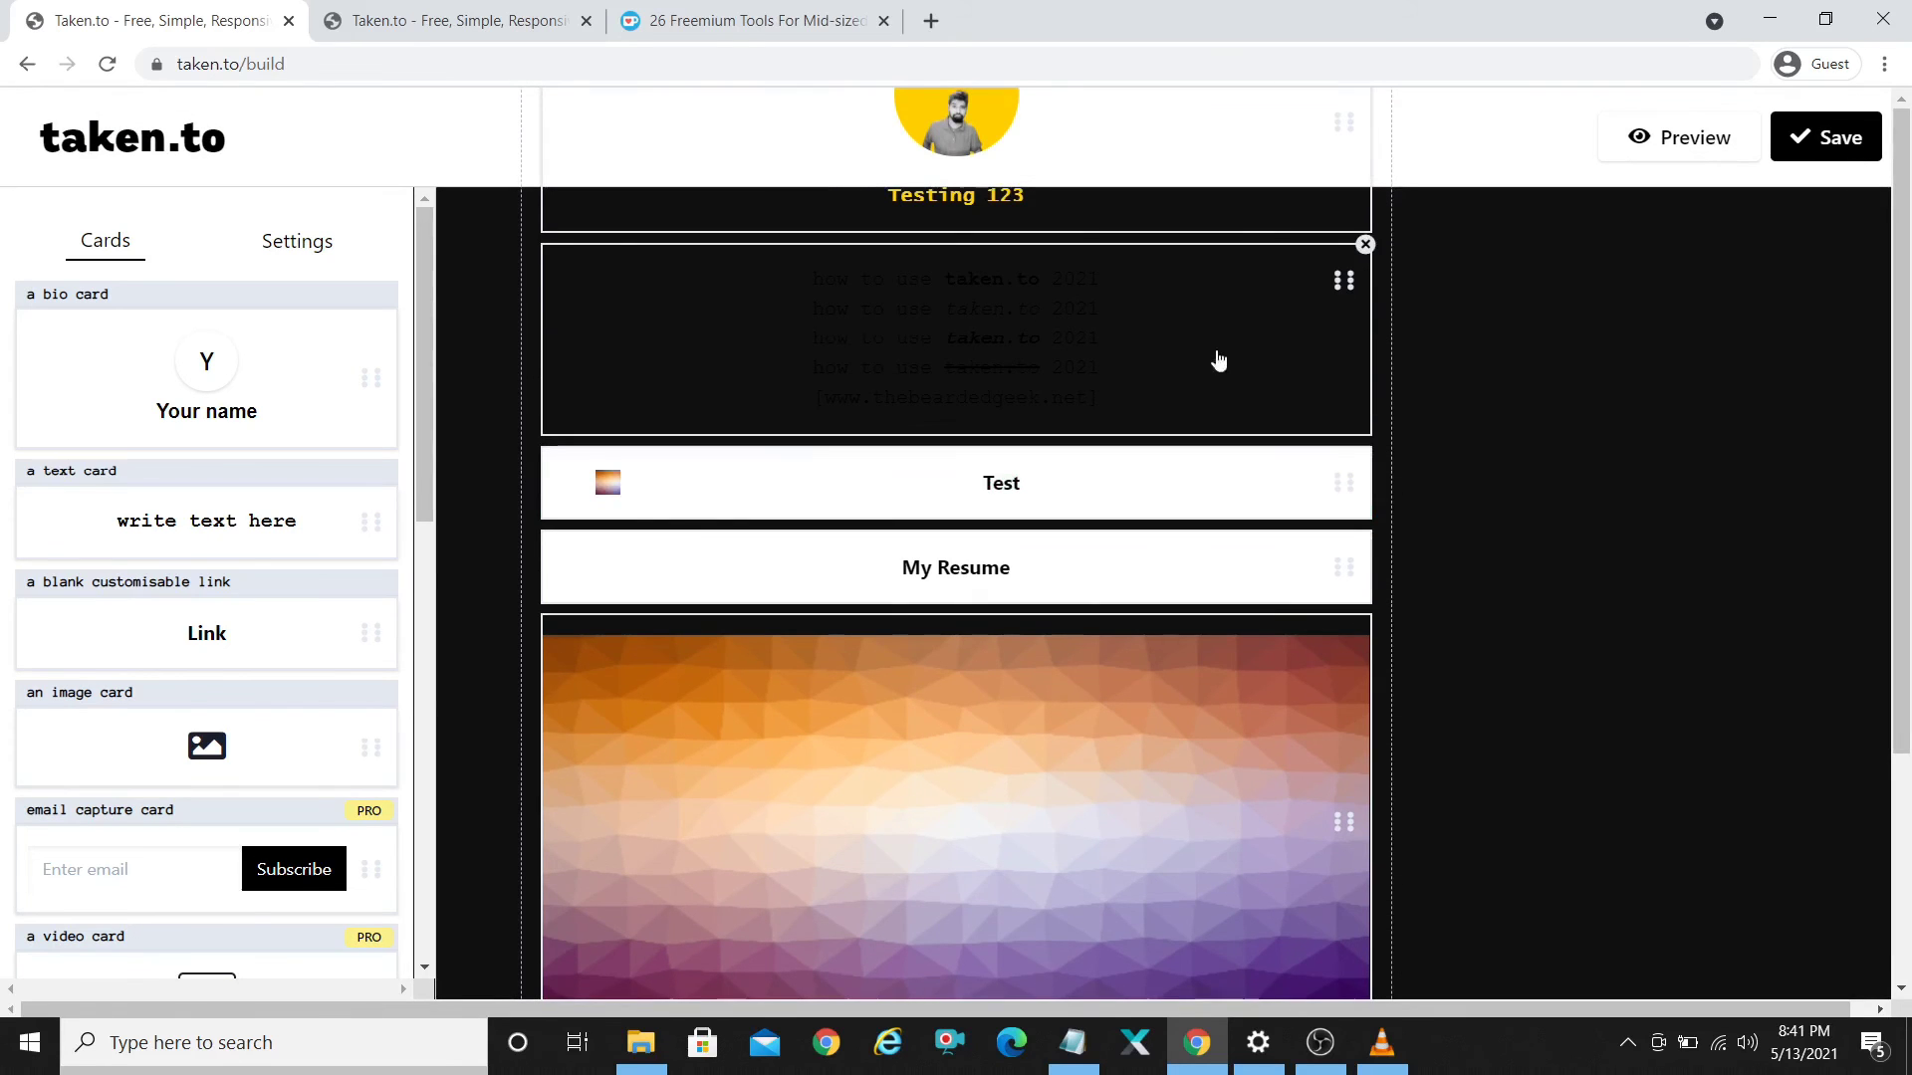
click(1825, 147)
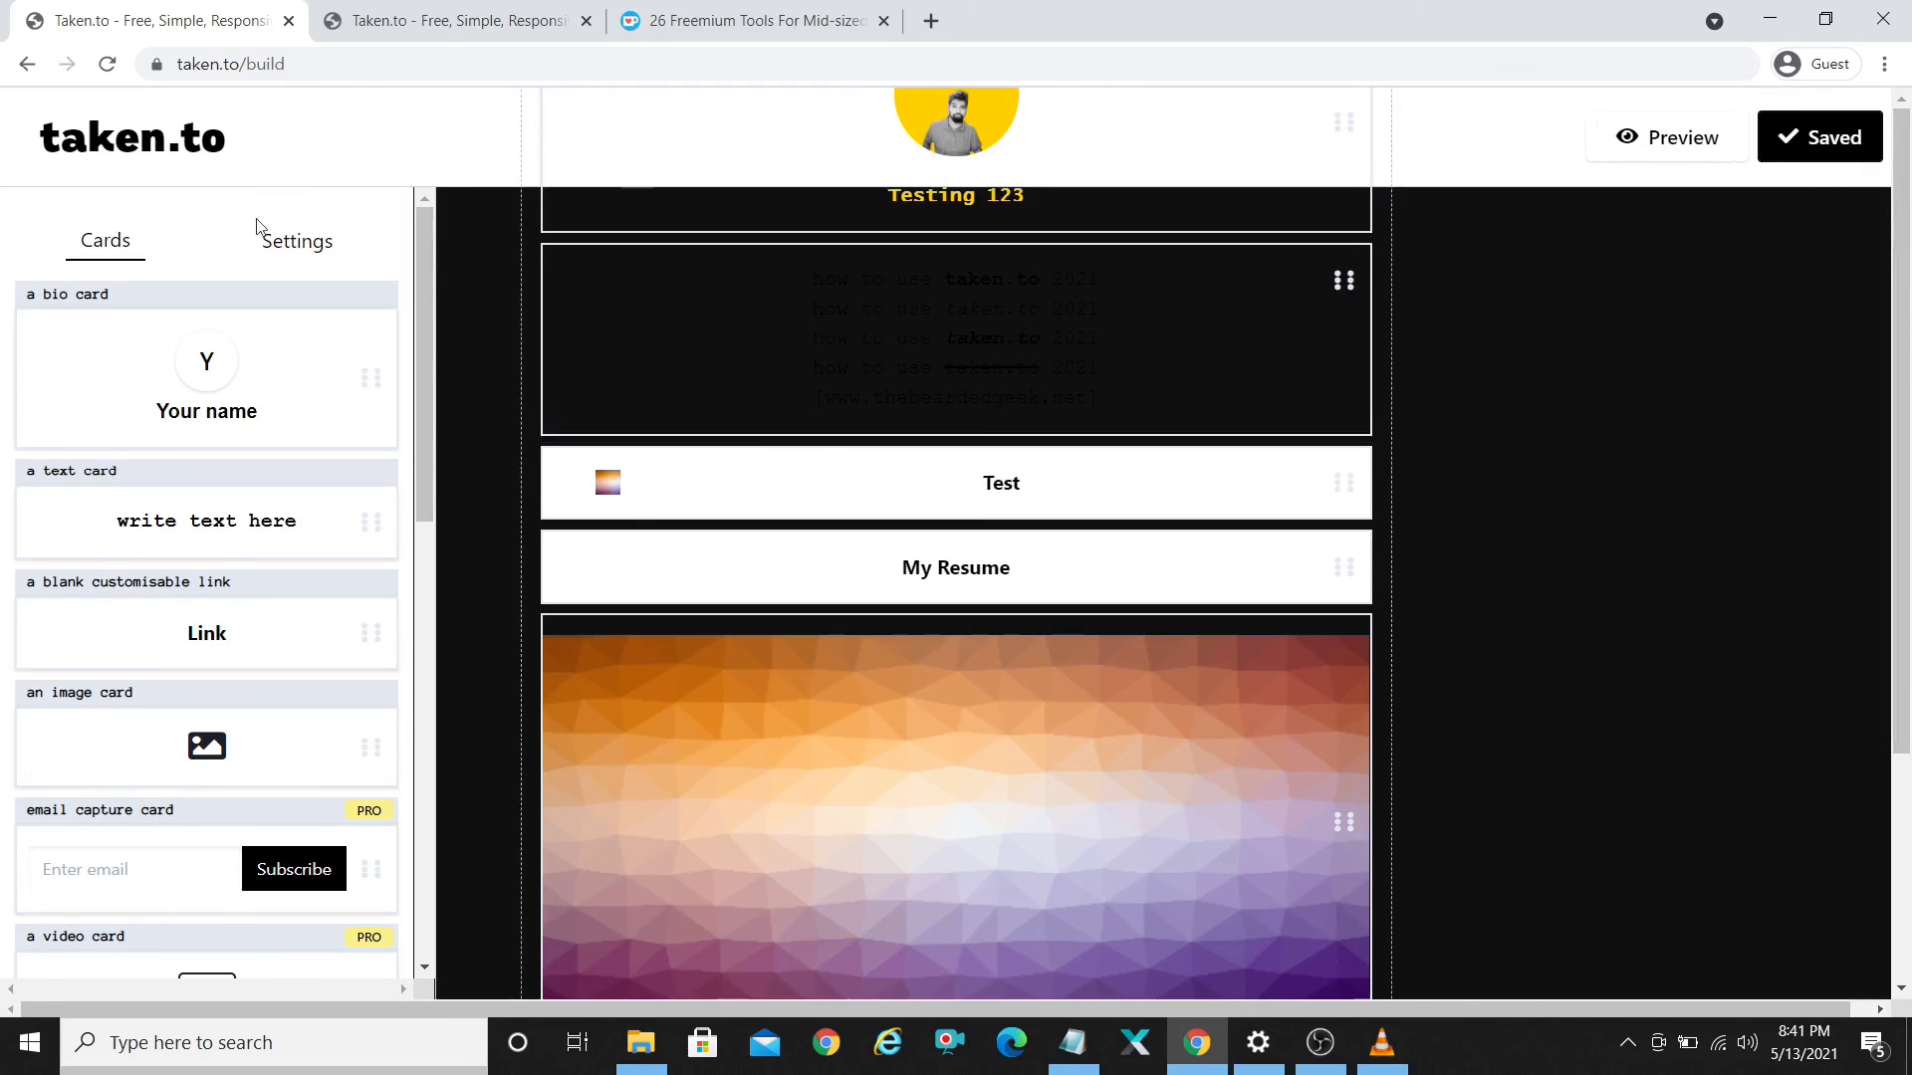
click(1700, 155)
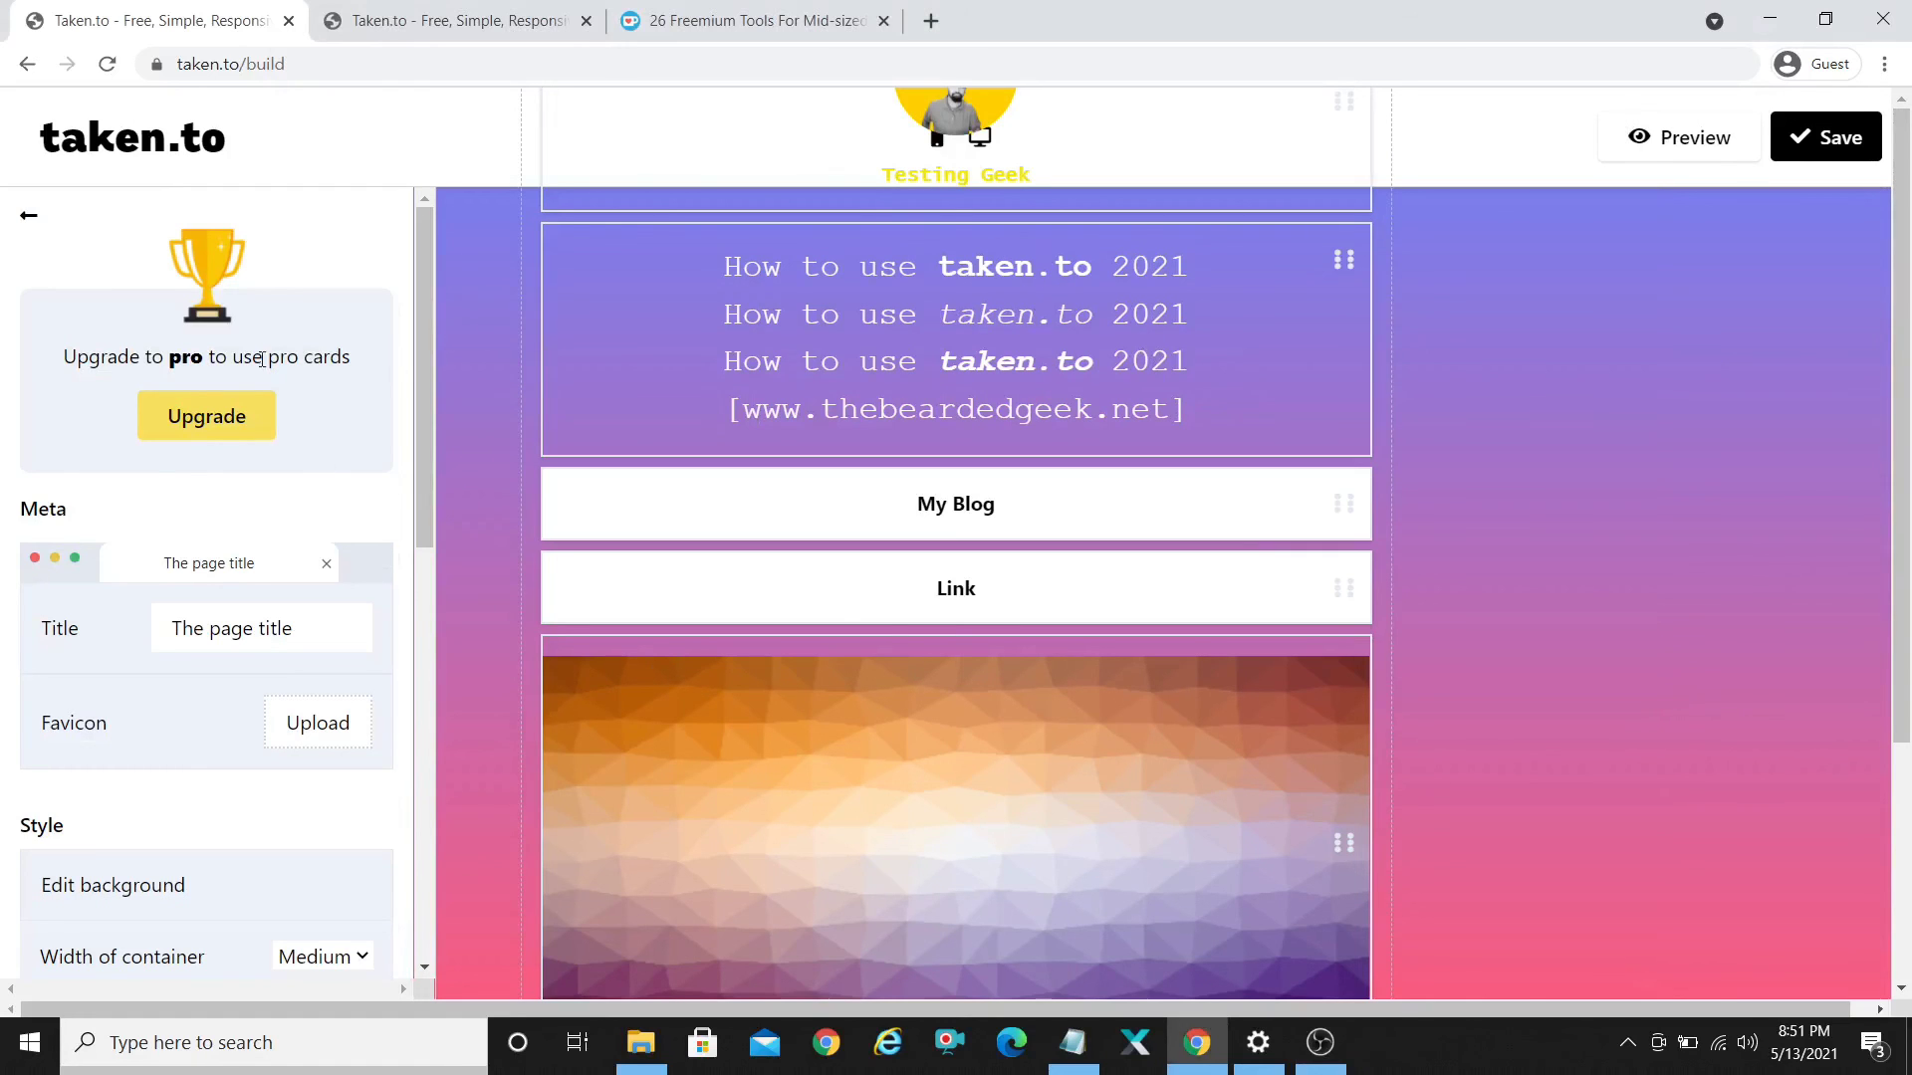
Step: Reduce the font size of the "How to use taken.to 2021" text card to about a fifth of the slider range and leave its editor
click(28, 215)
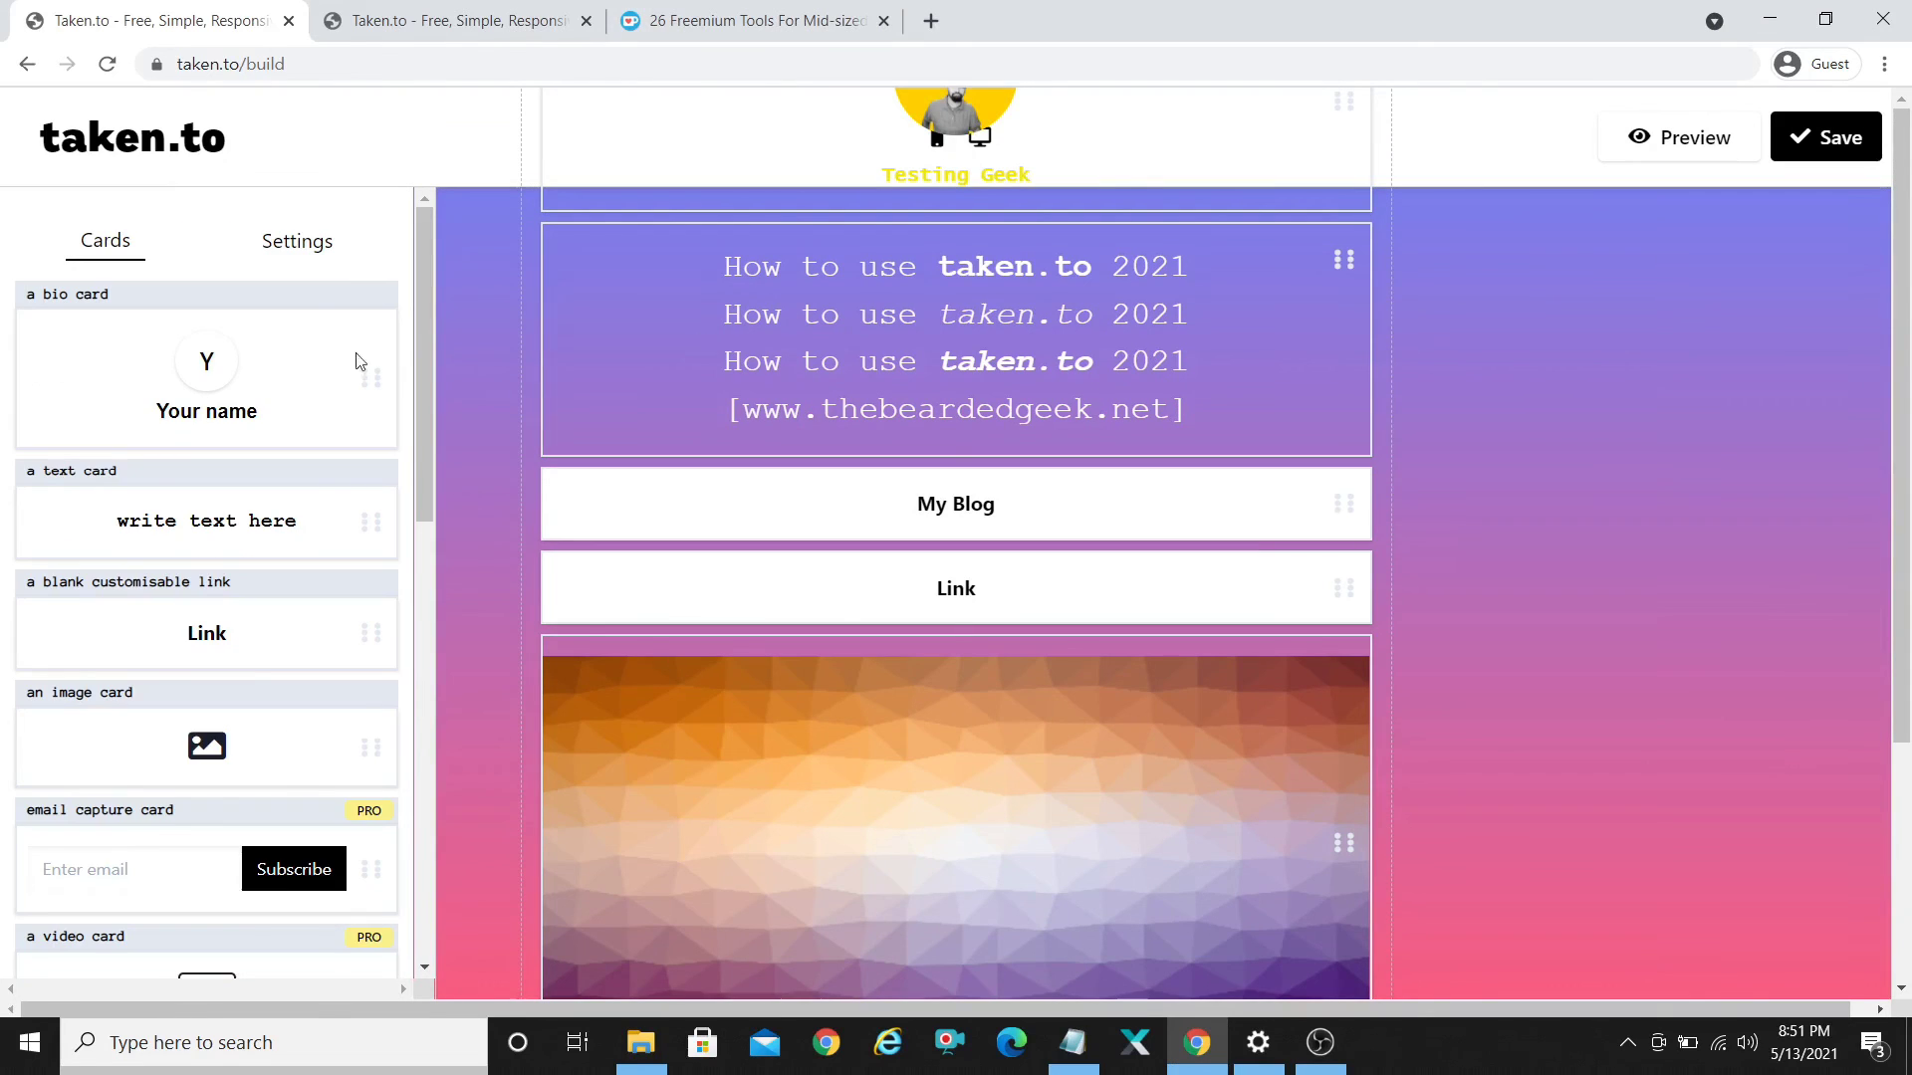
click(983, 309)
click(309, 295)
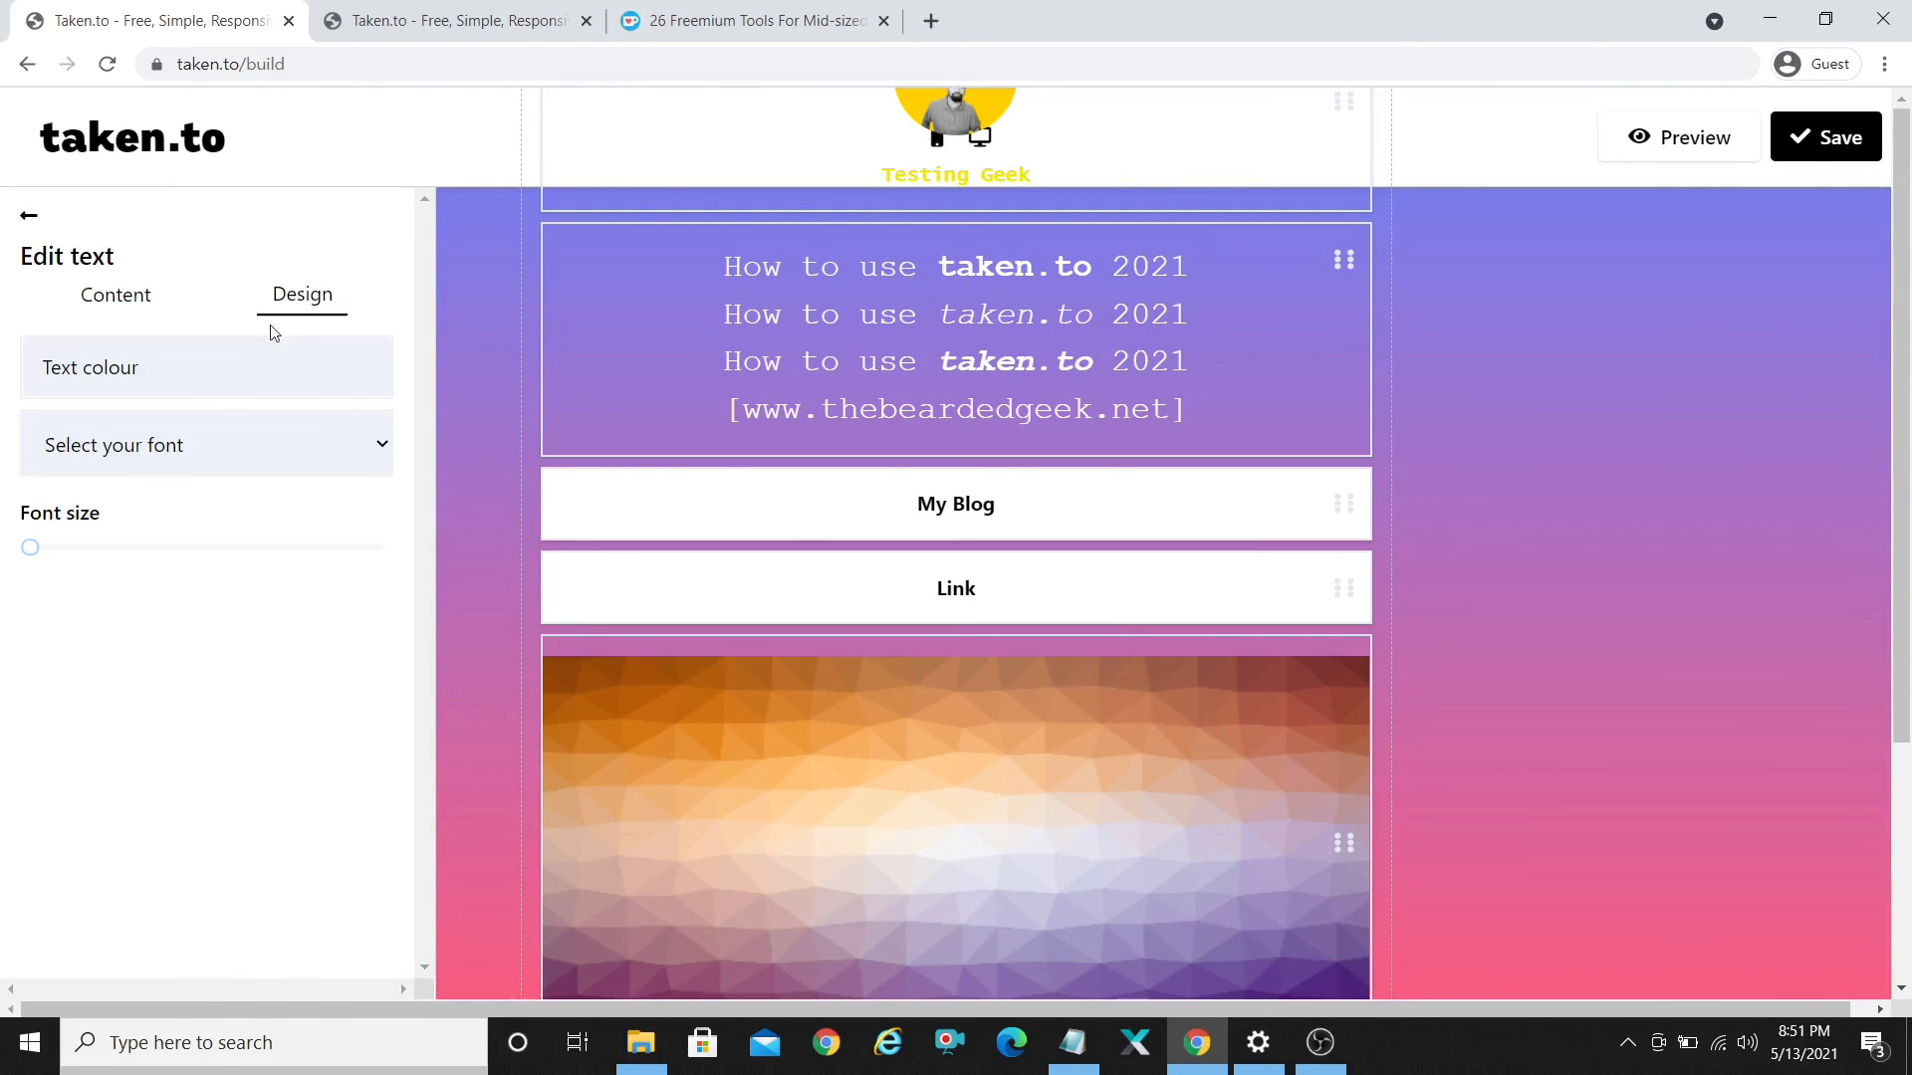
click(130, 371)
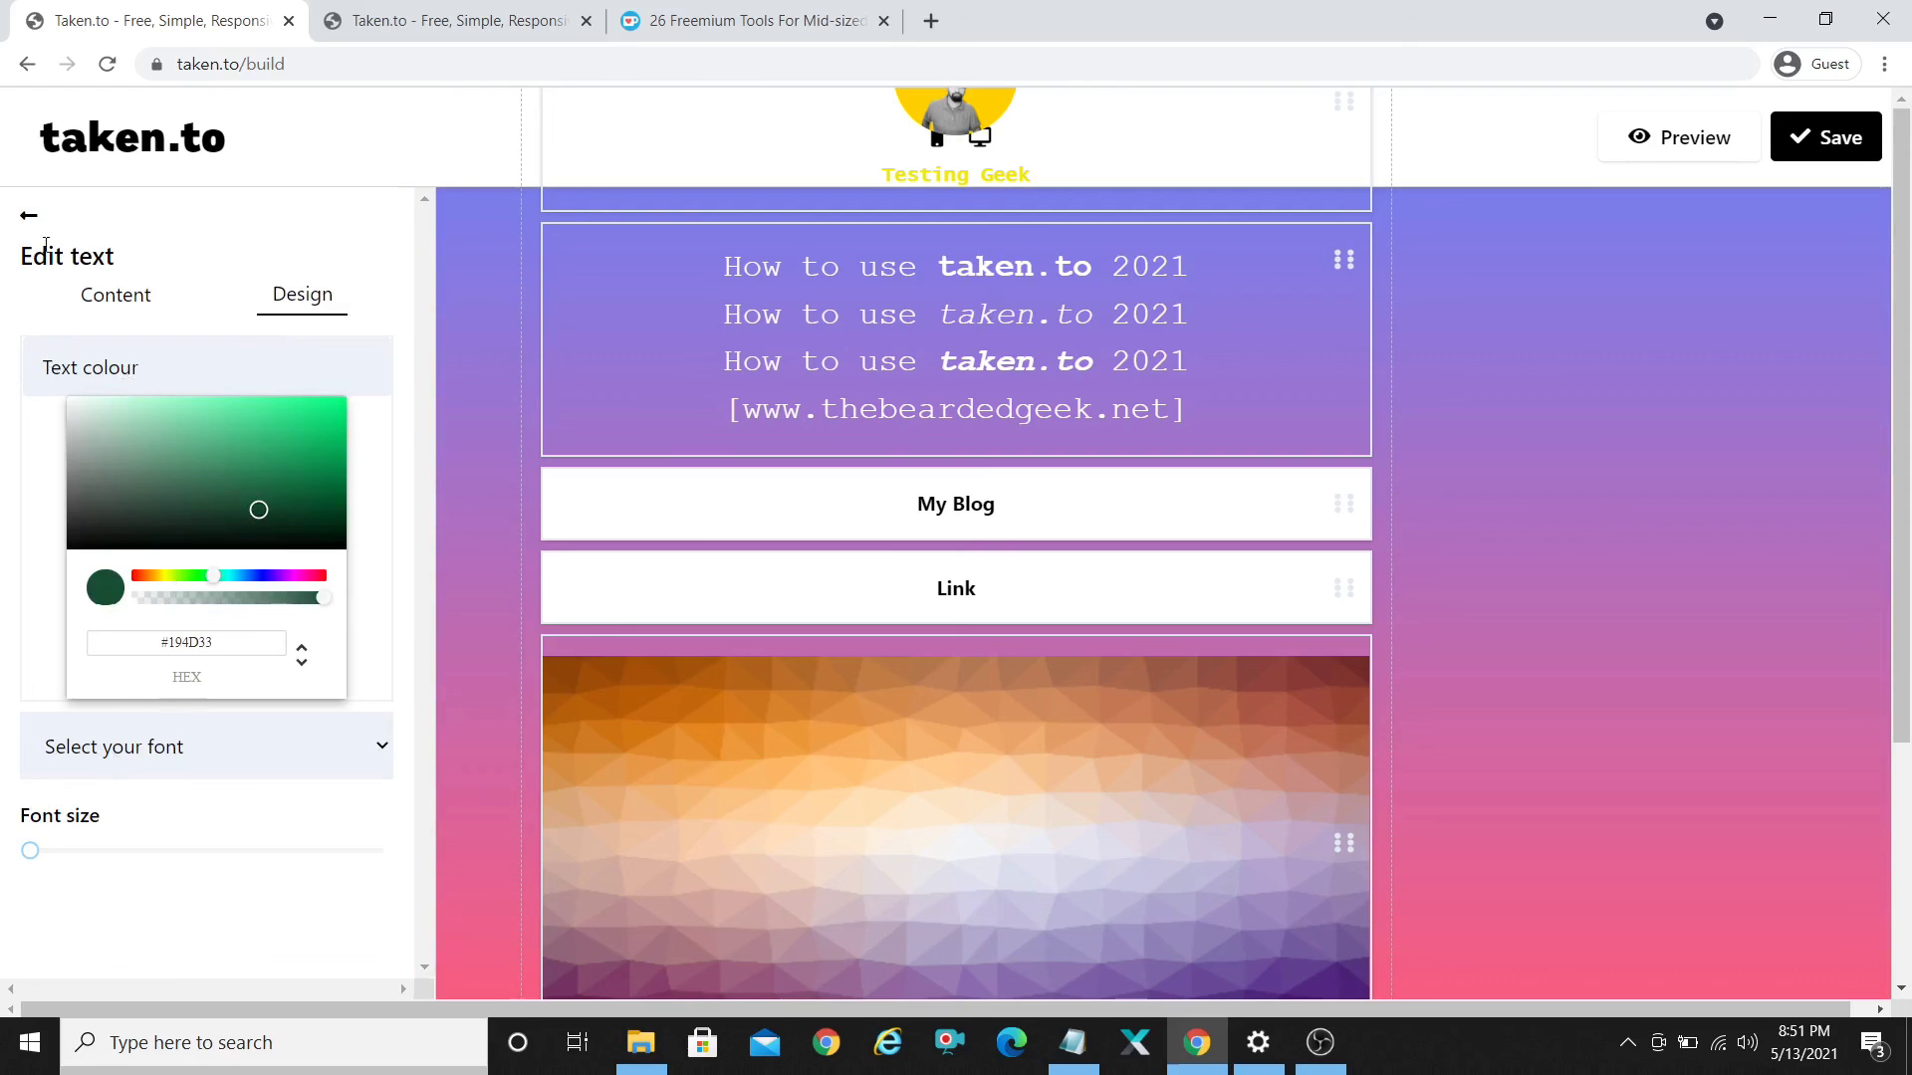
drag(30, 851, 101, 852)
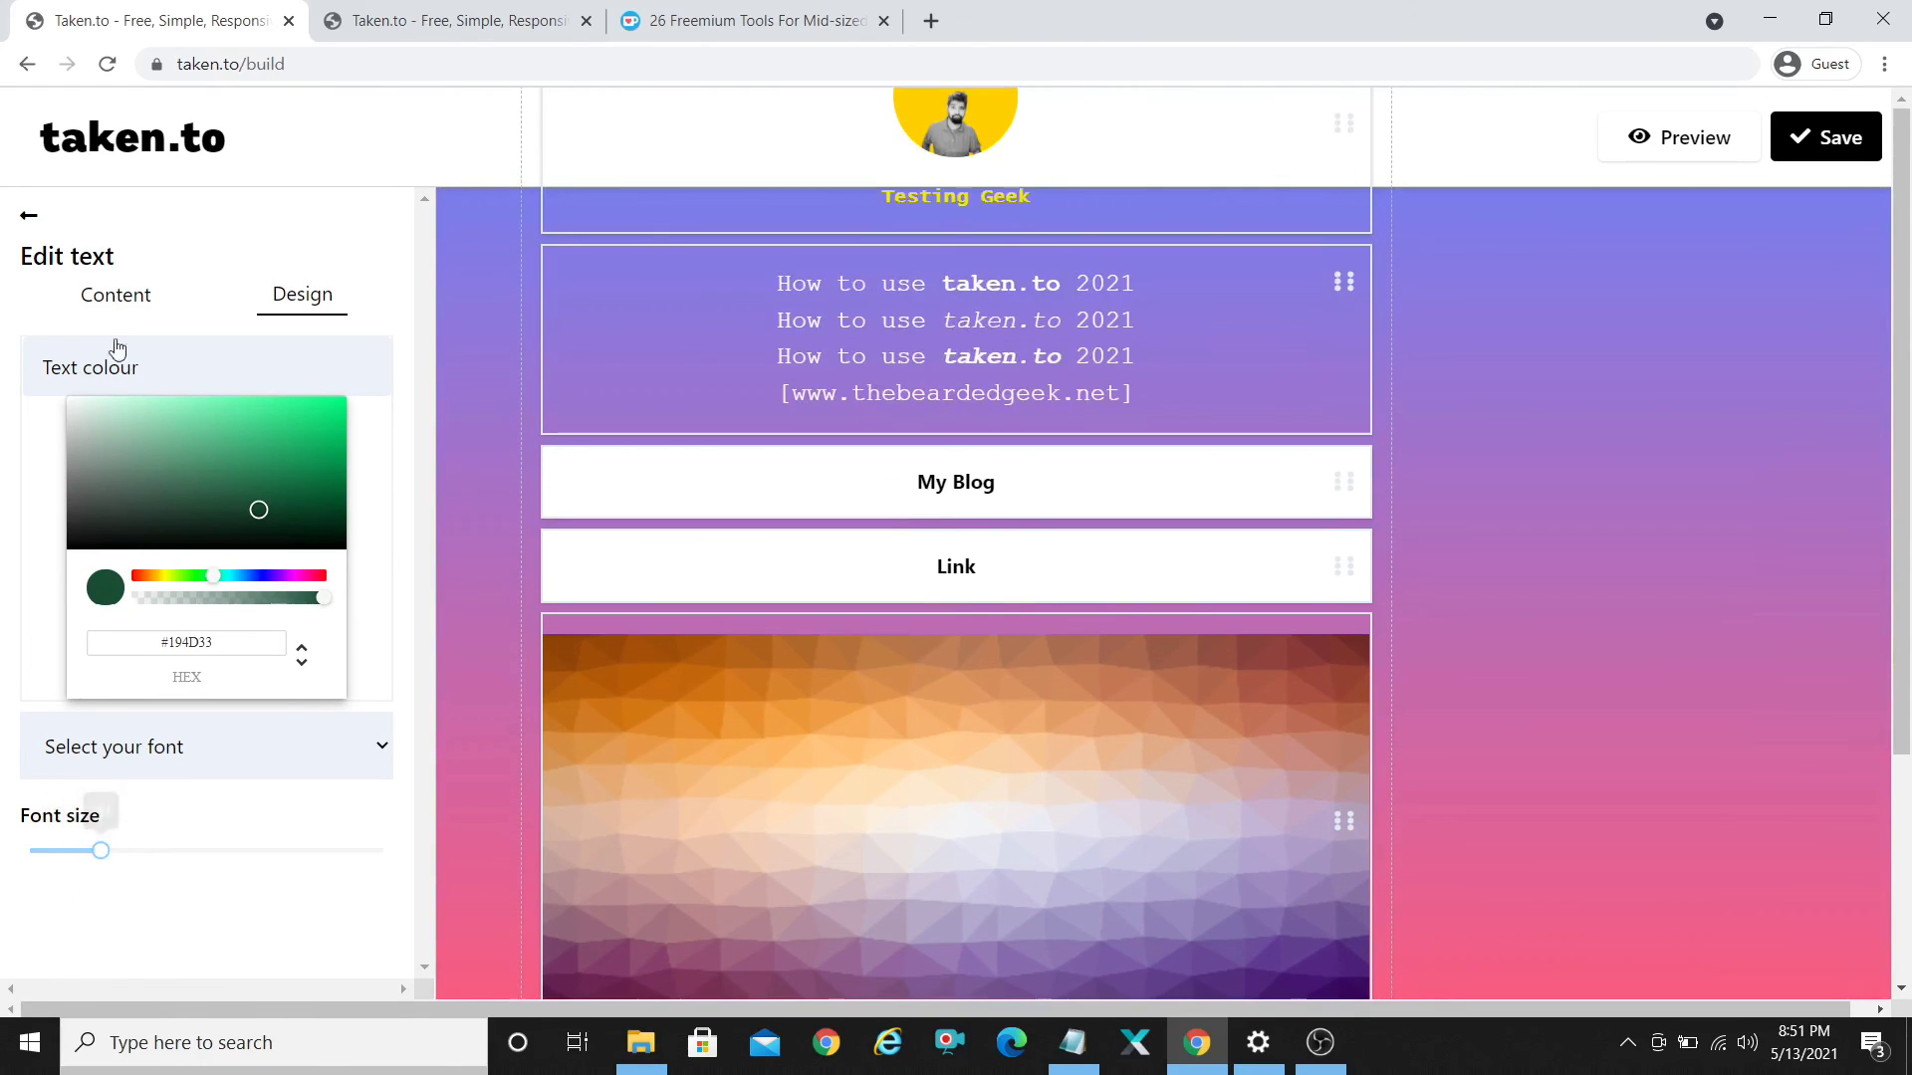
click(29, 221)
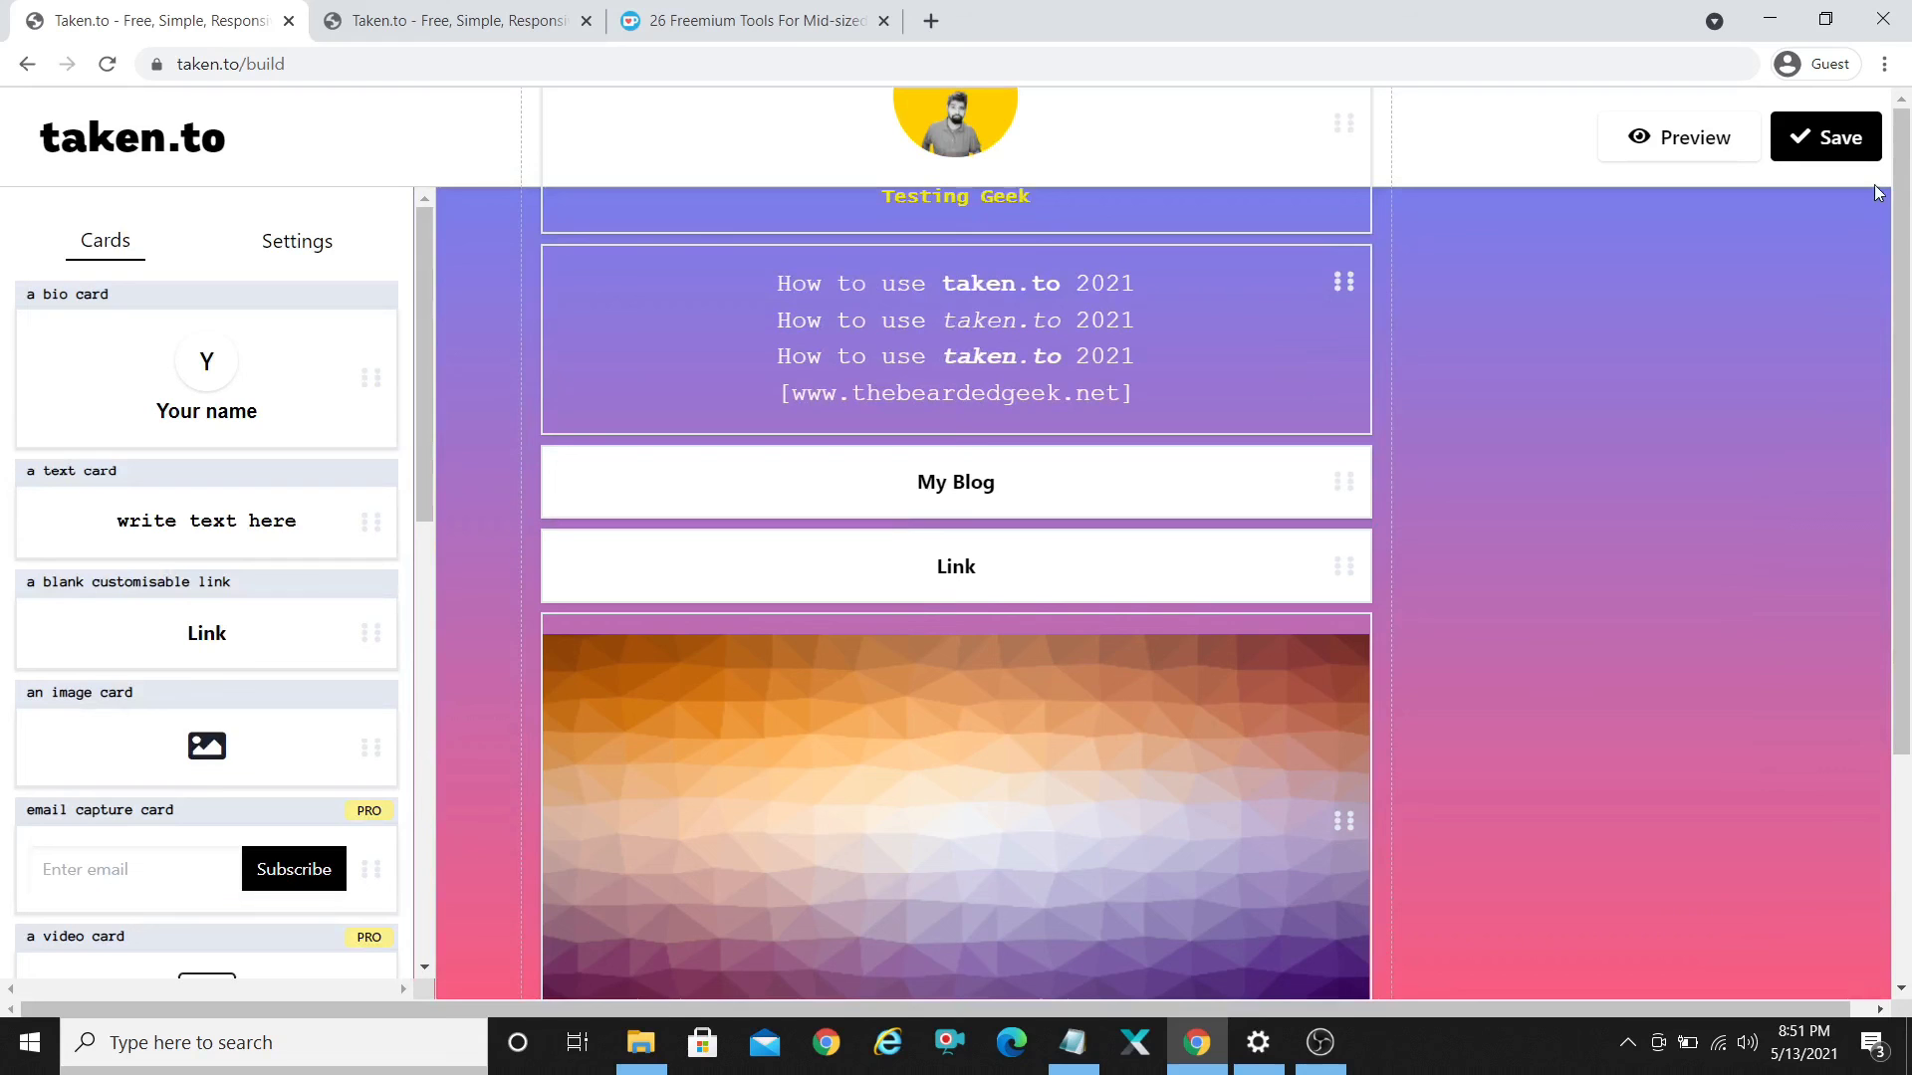
click(1334, 1064)
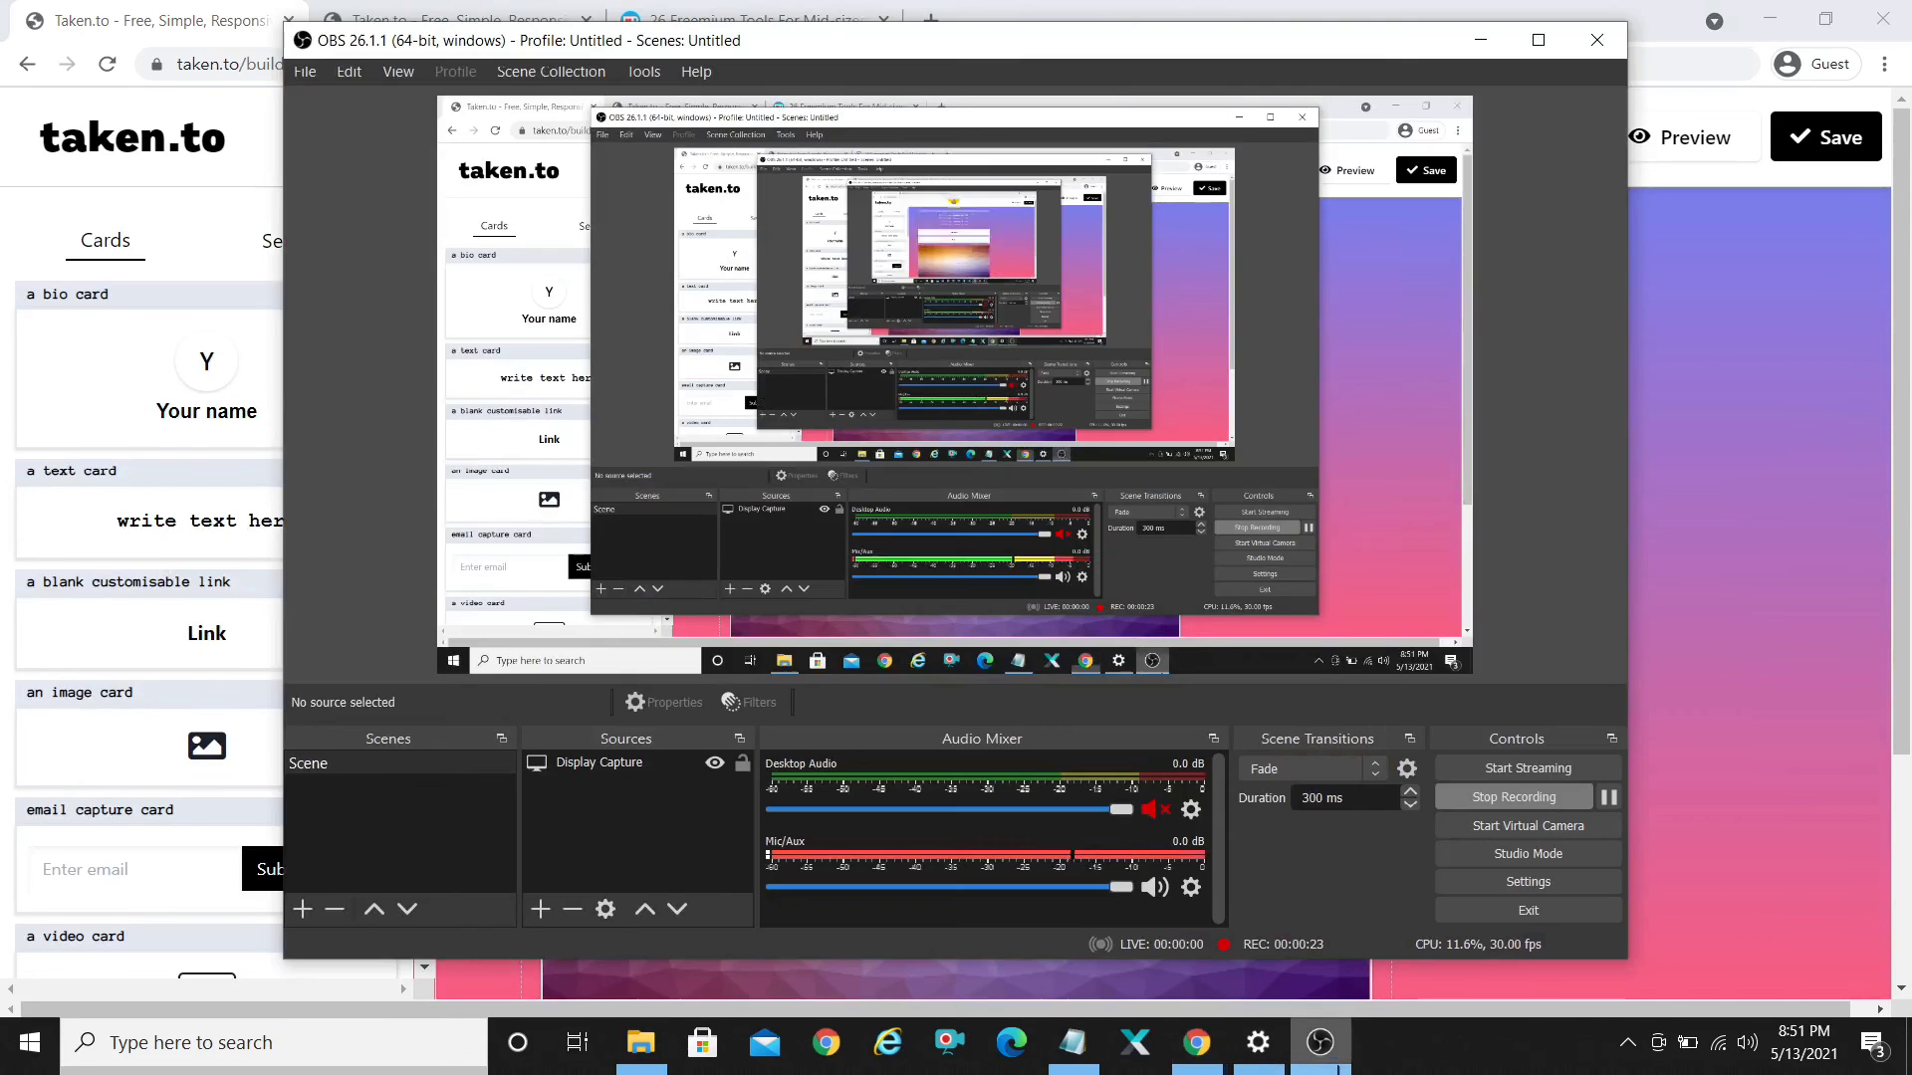
click(1339, 1069)
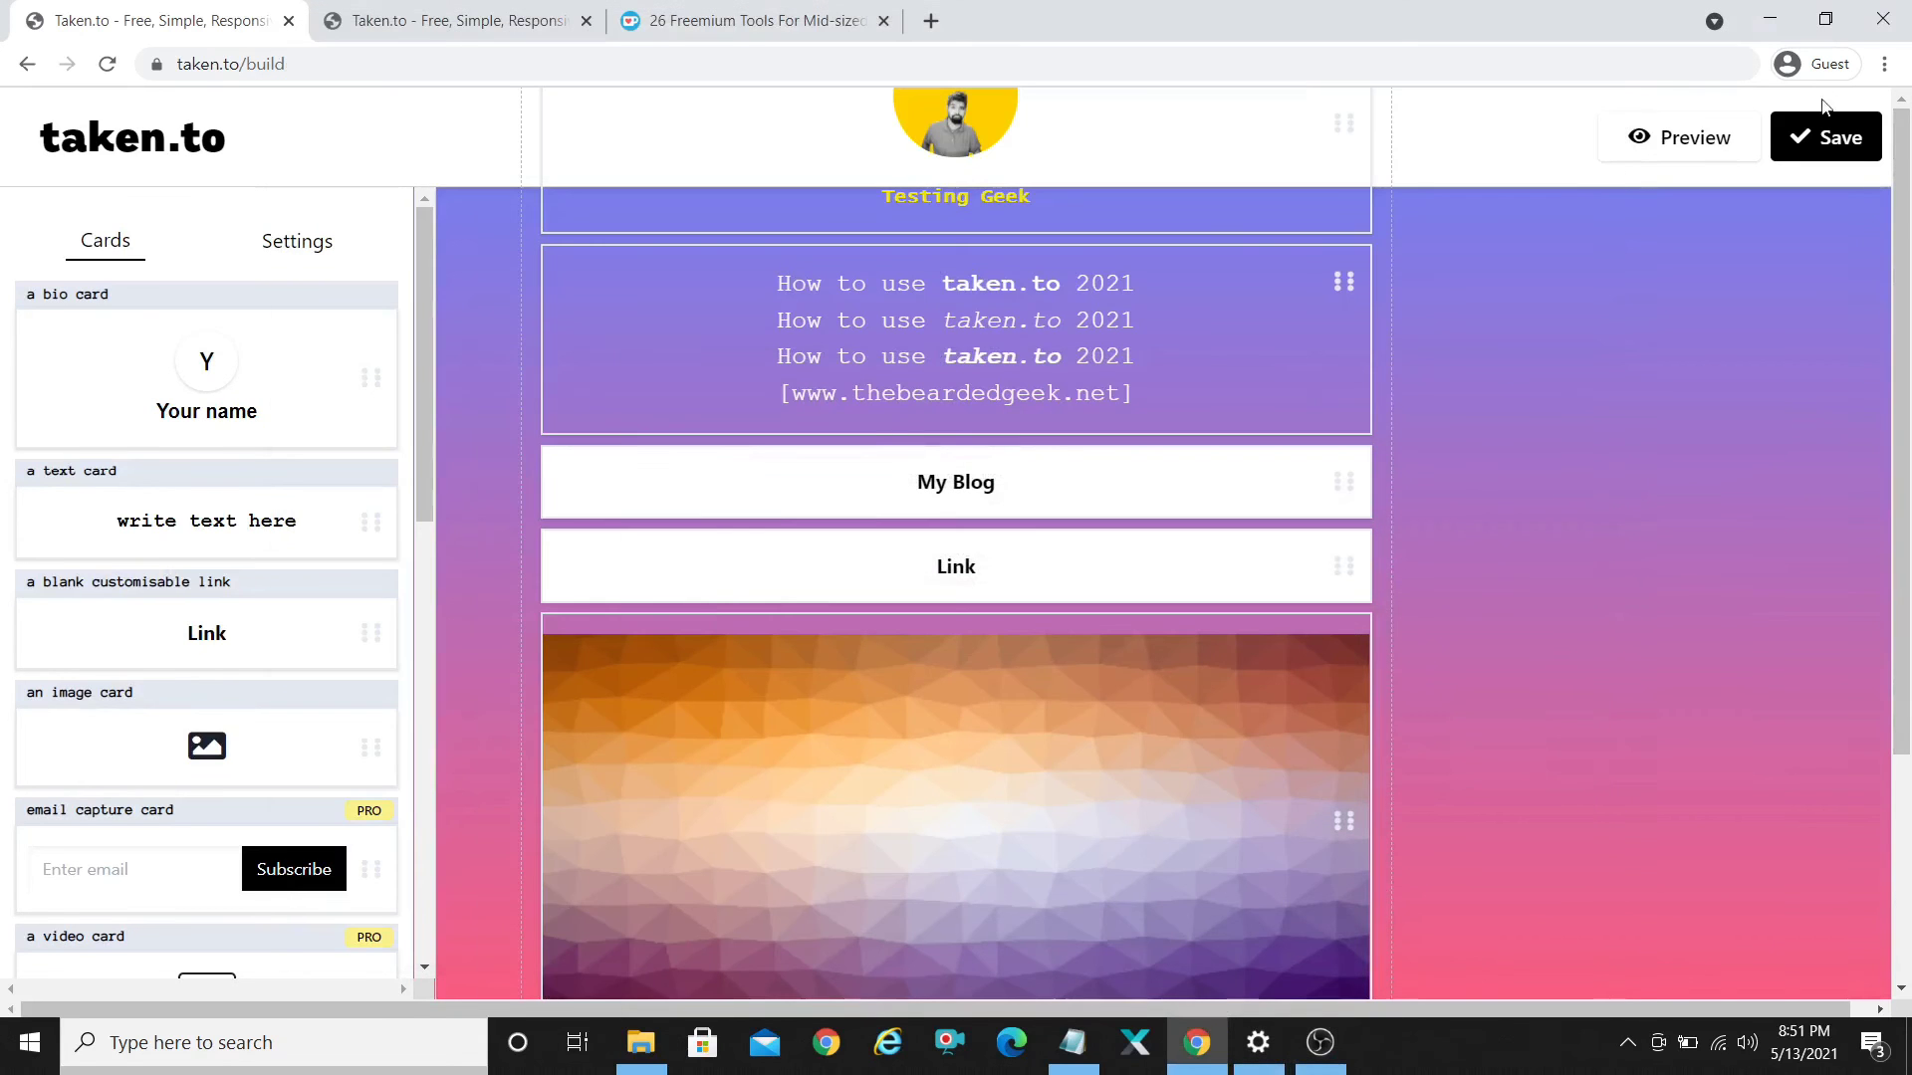
Step: Save the link page with its edited text card
click(1841, 150)
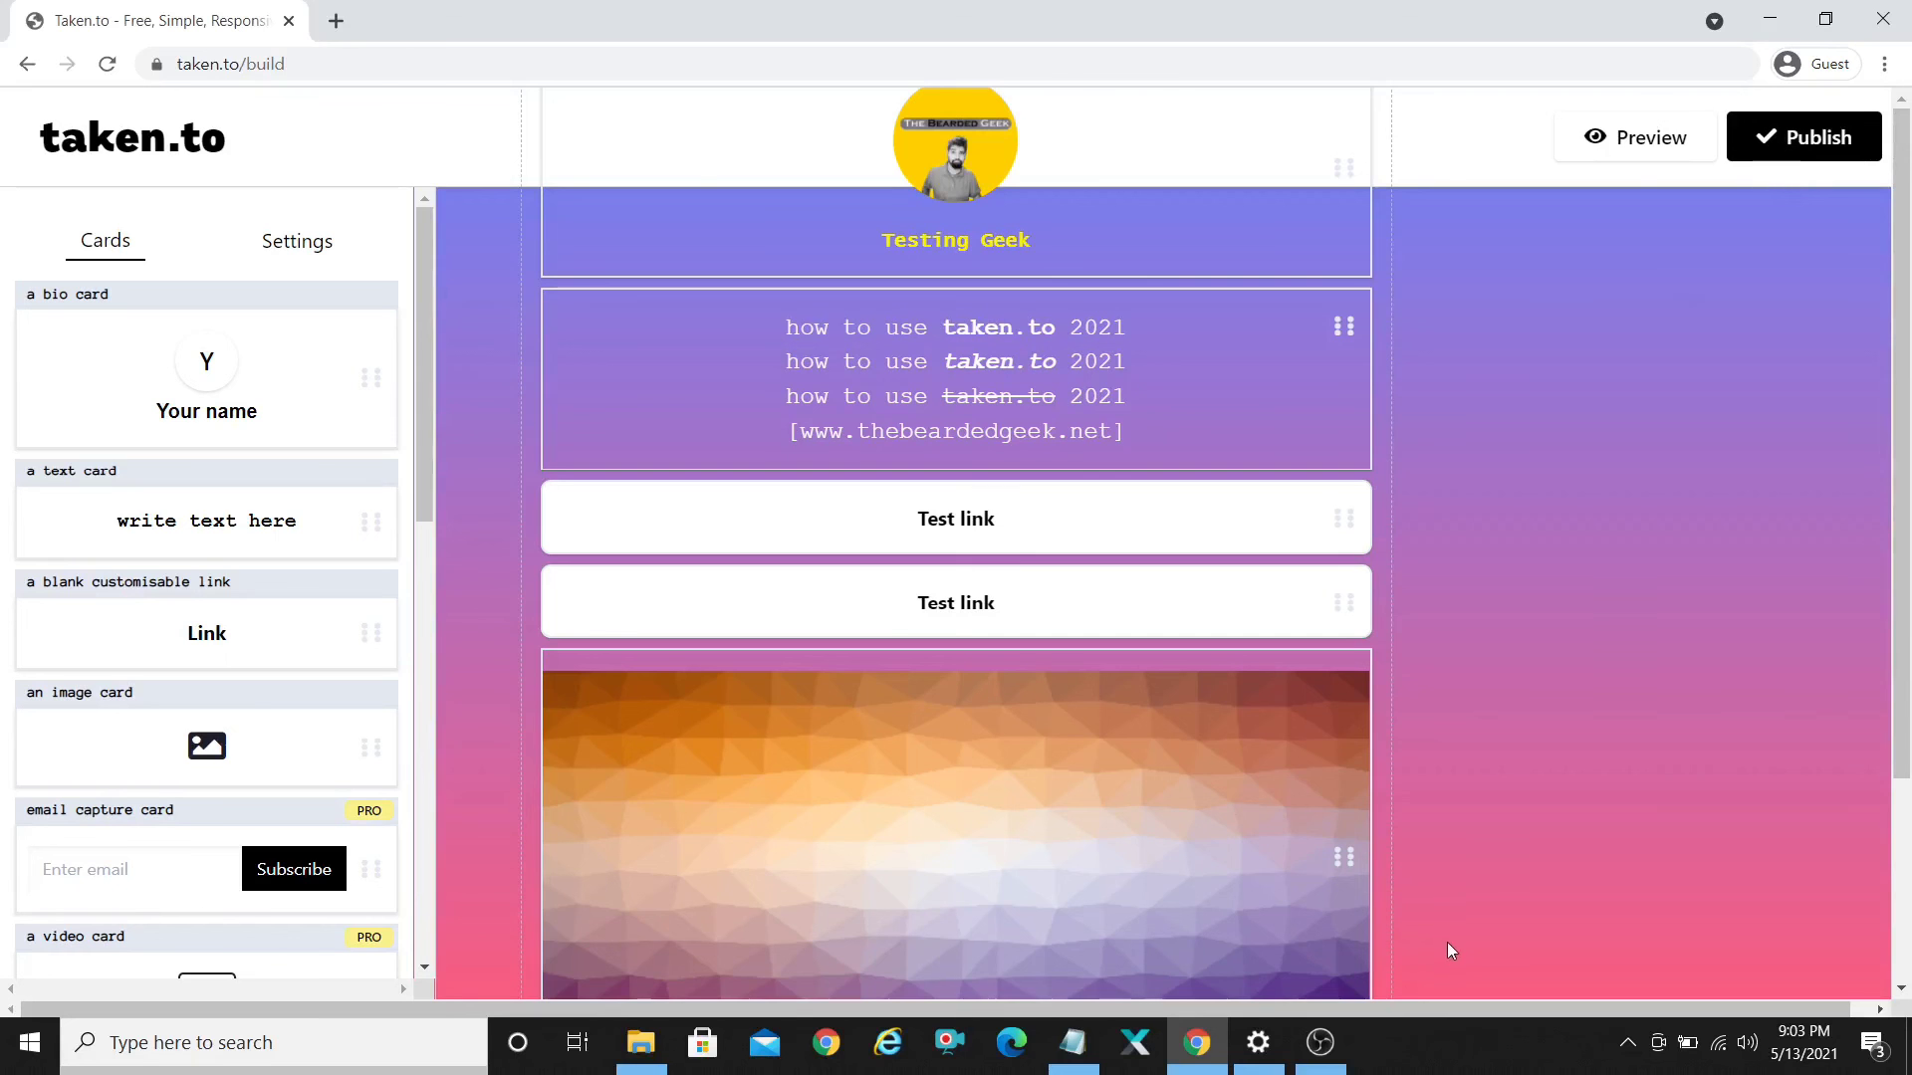
click(1320, 1043)
click(1320, 1043)
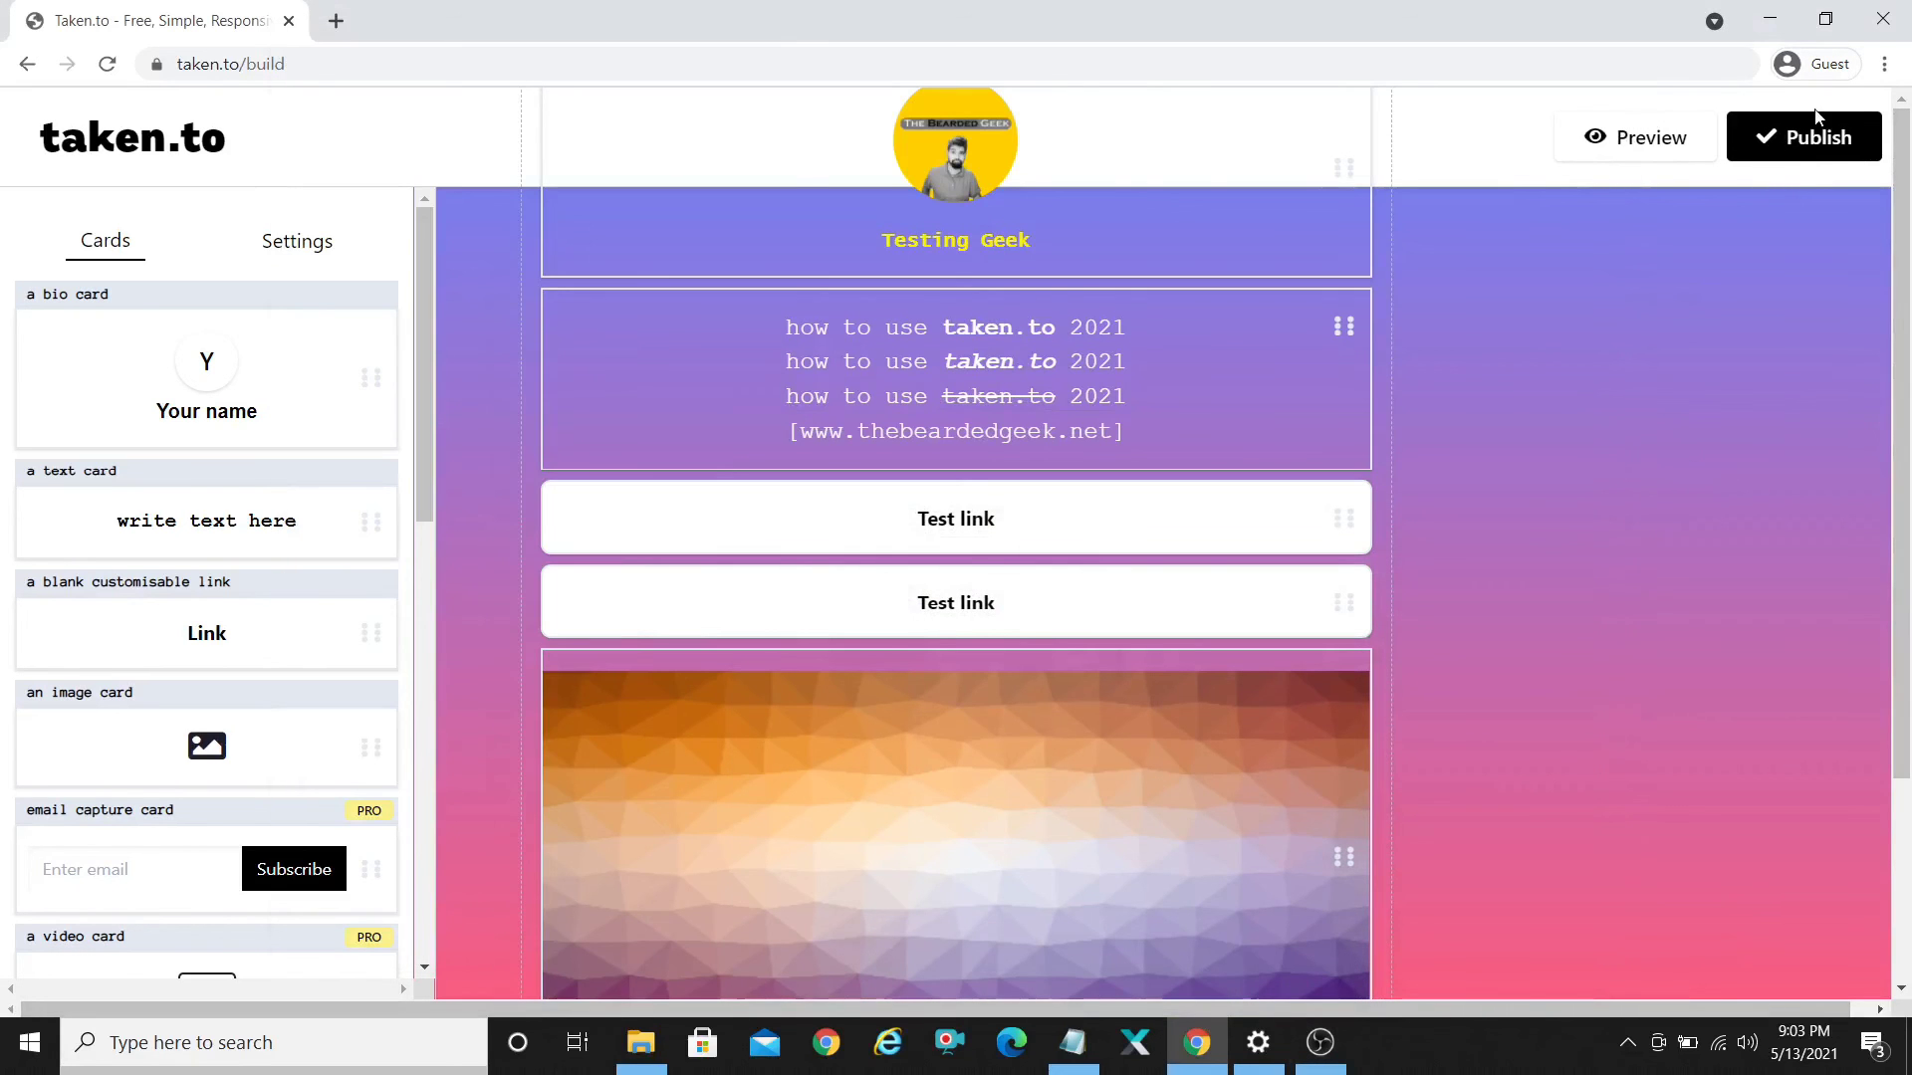
Step: Start publishing the page, review the fields of the account sign-up form, and close the form without signing up
click(1809, 149)
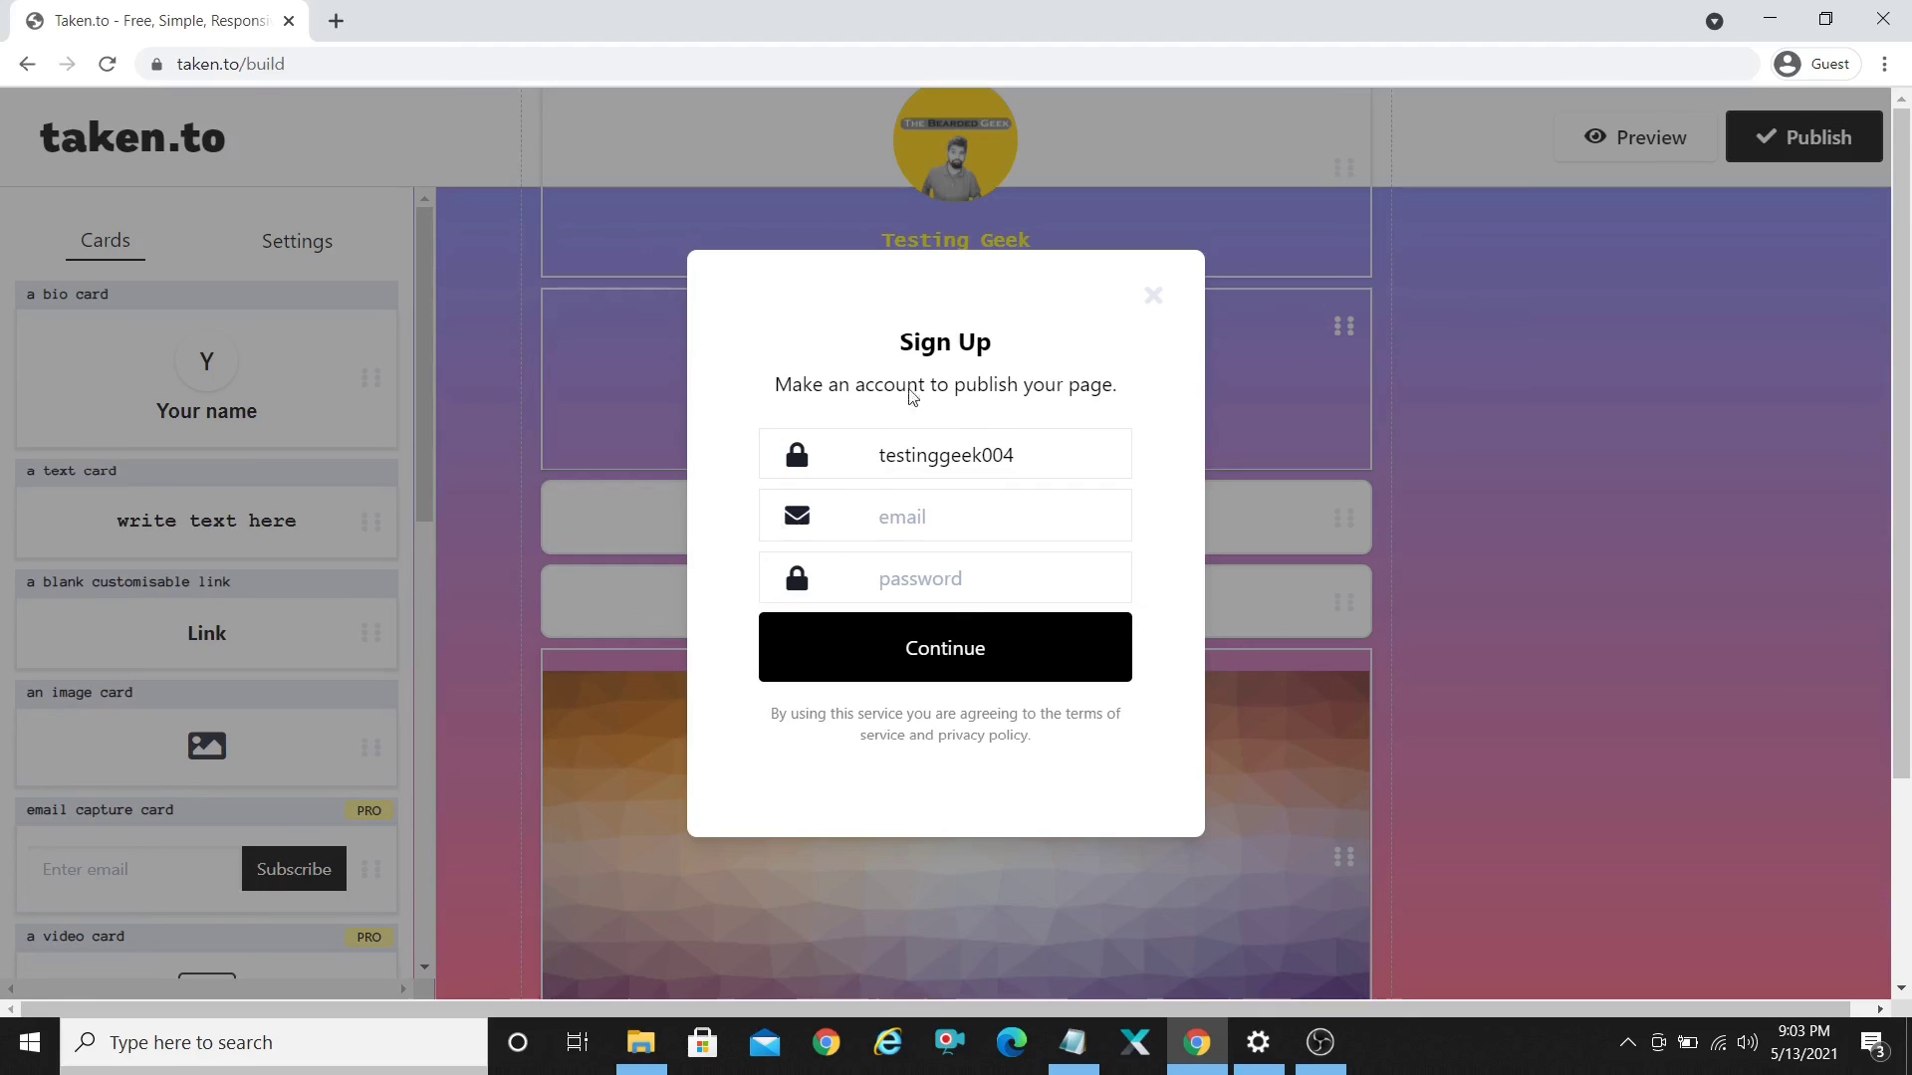
click(929, 517)
click(1152, 299)
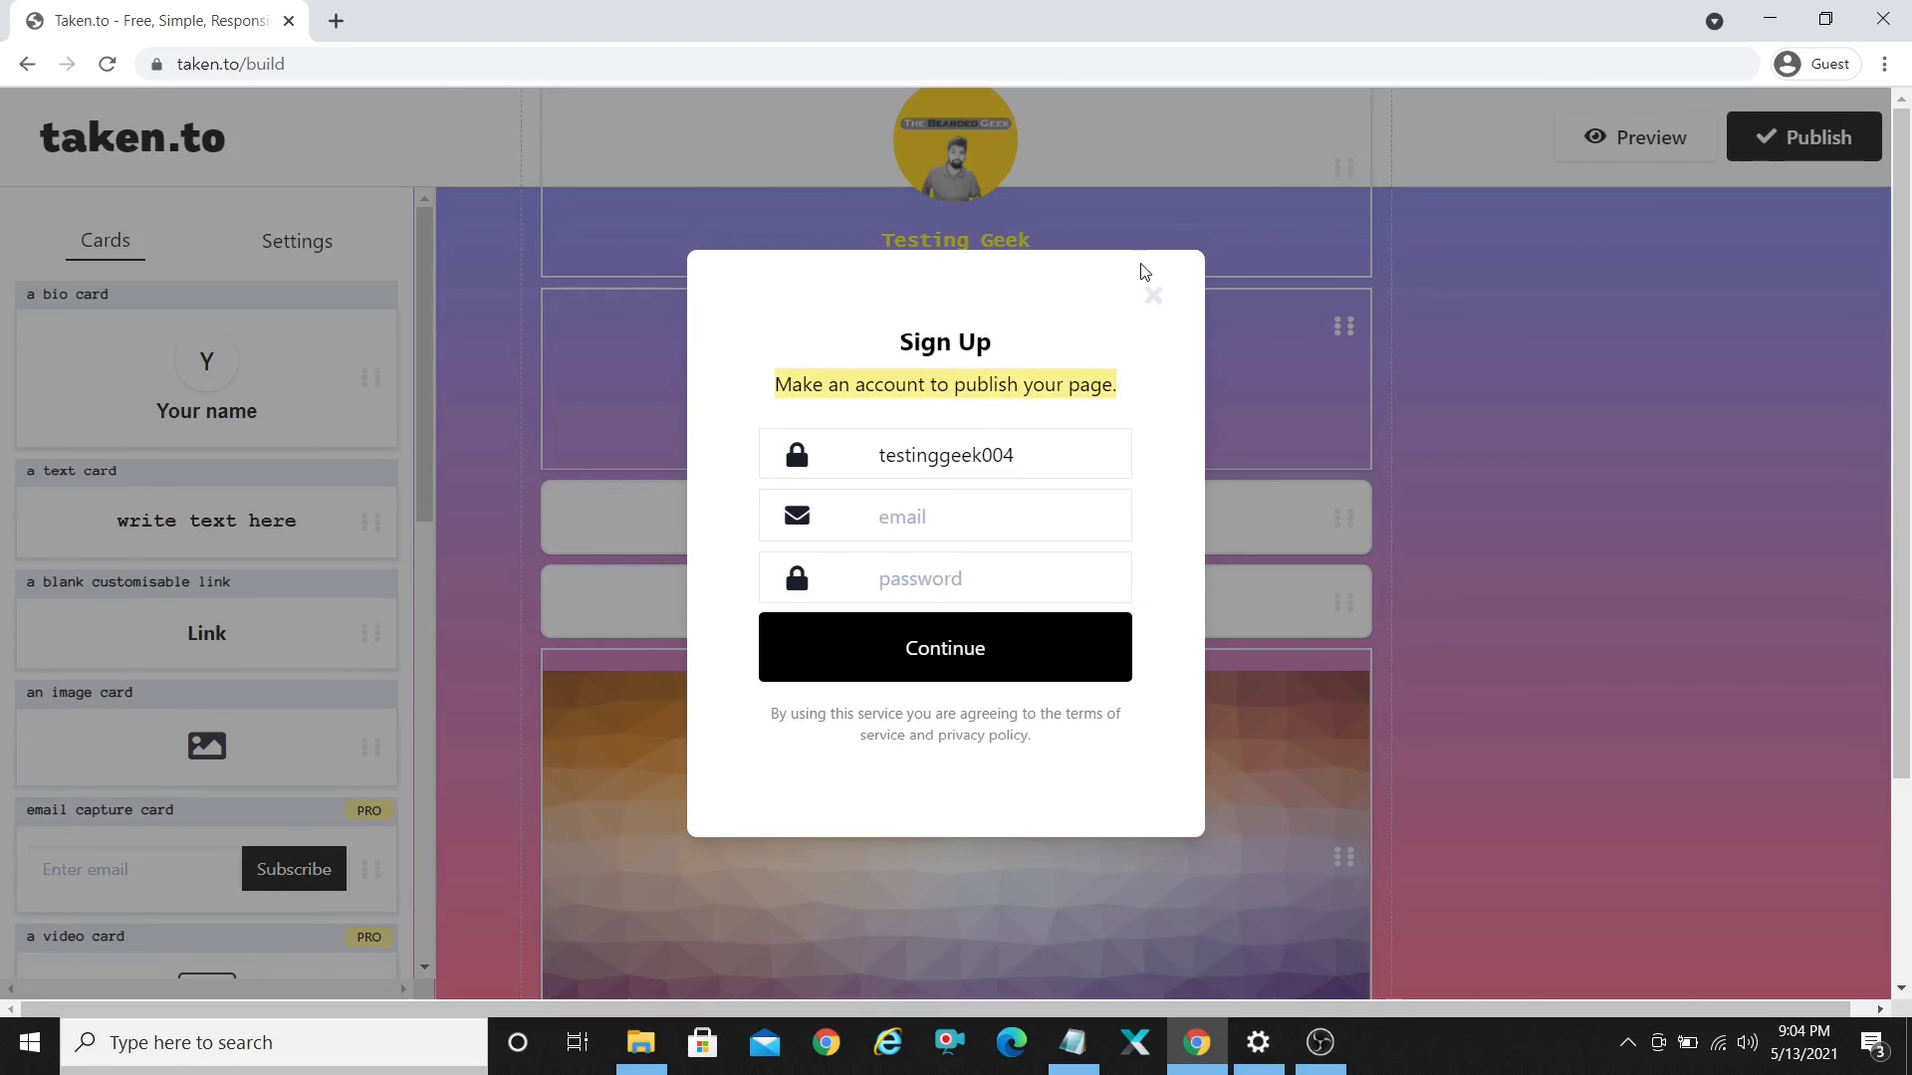
click(1153, 298)
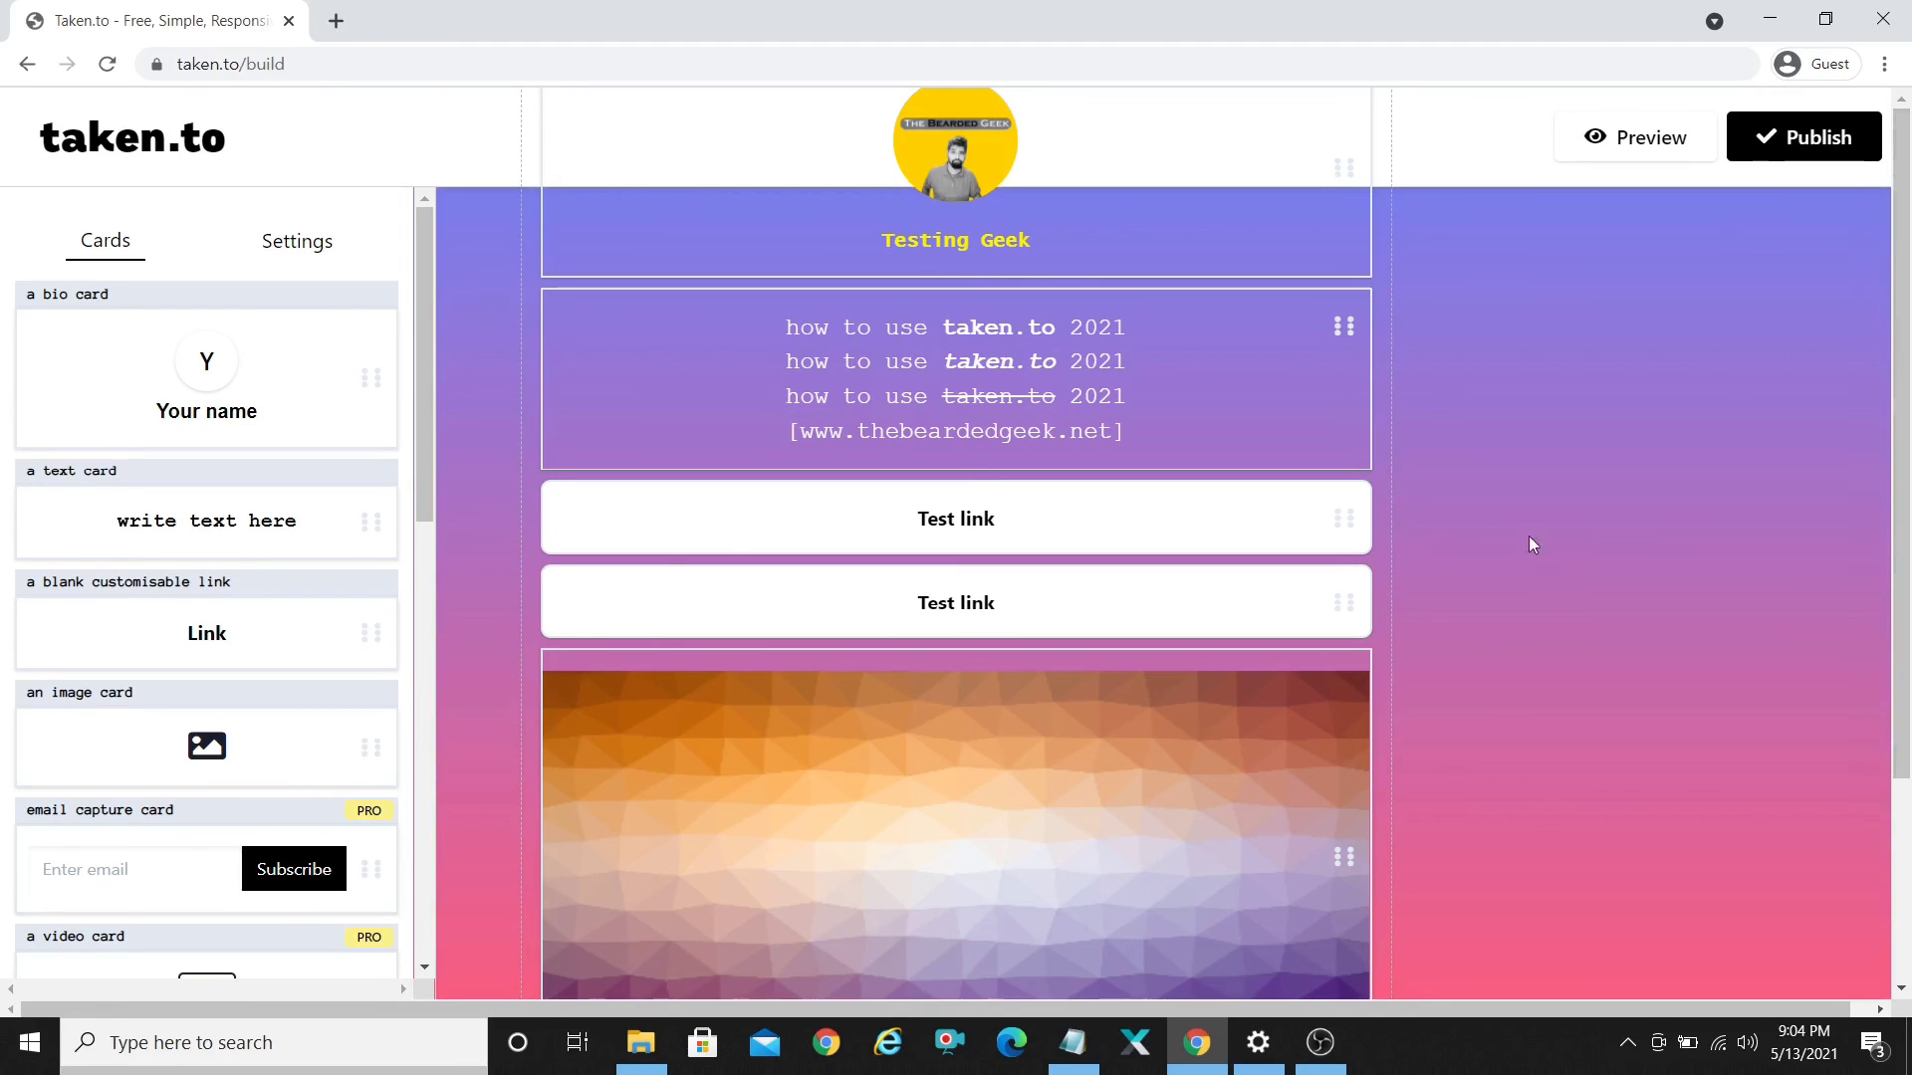
mouse_move(1200, 1054)
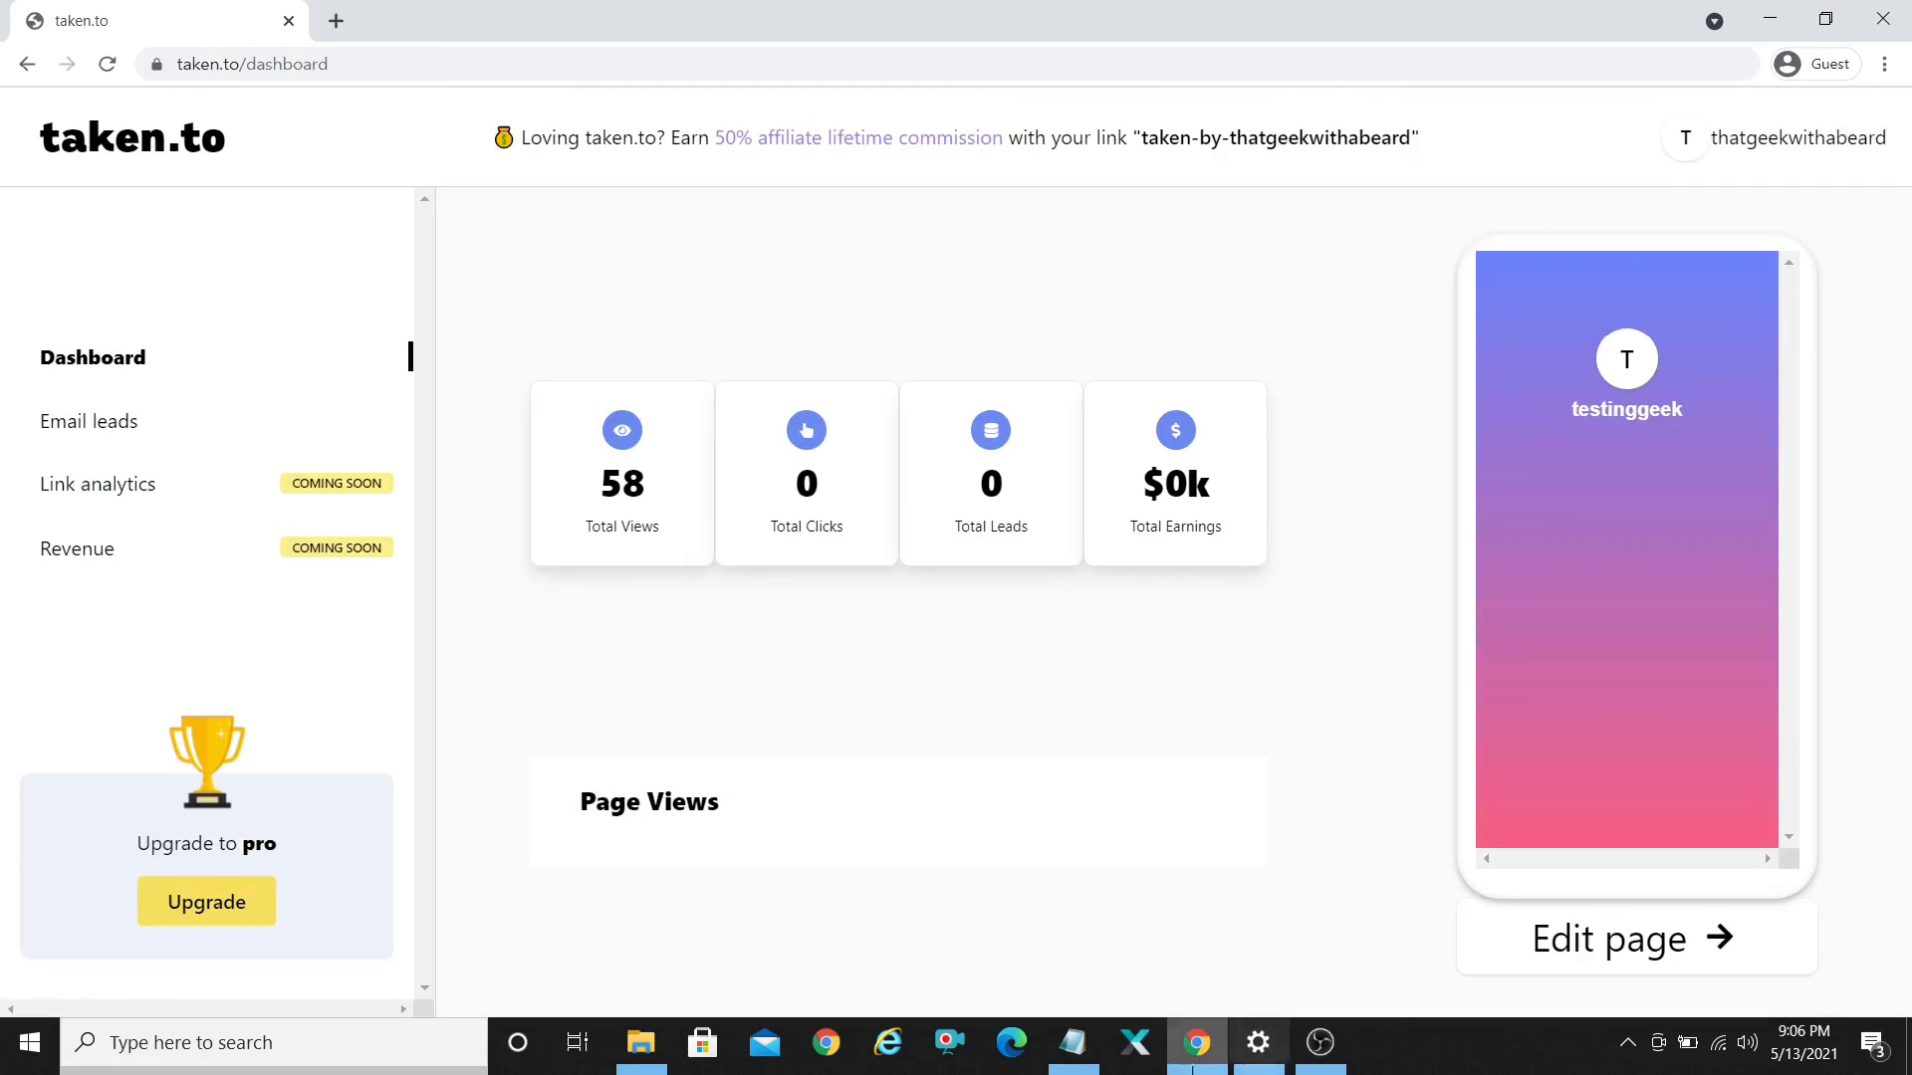
click(1335, 1061)
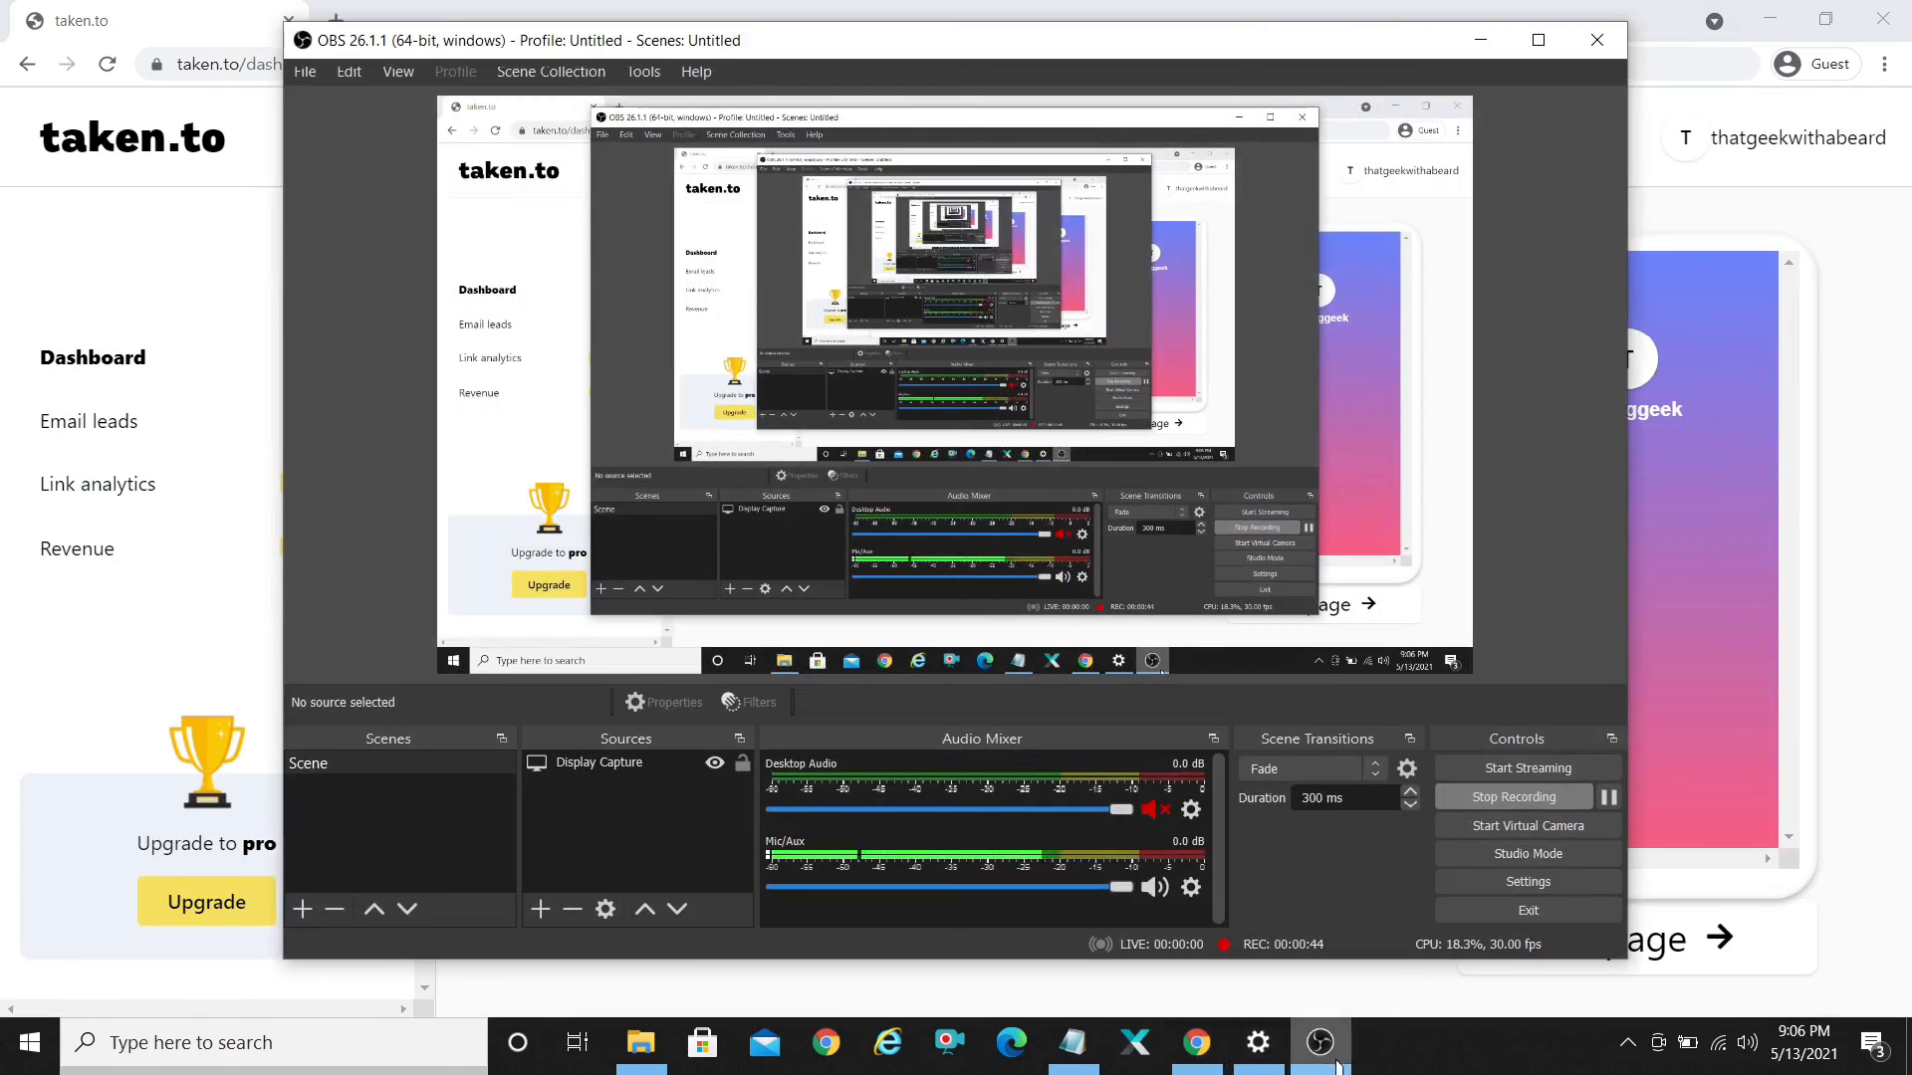
click(1338, 1065)
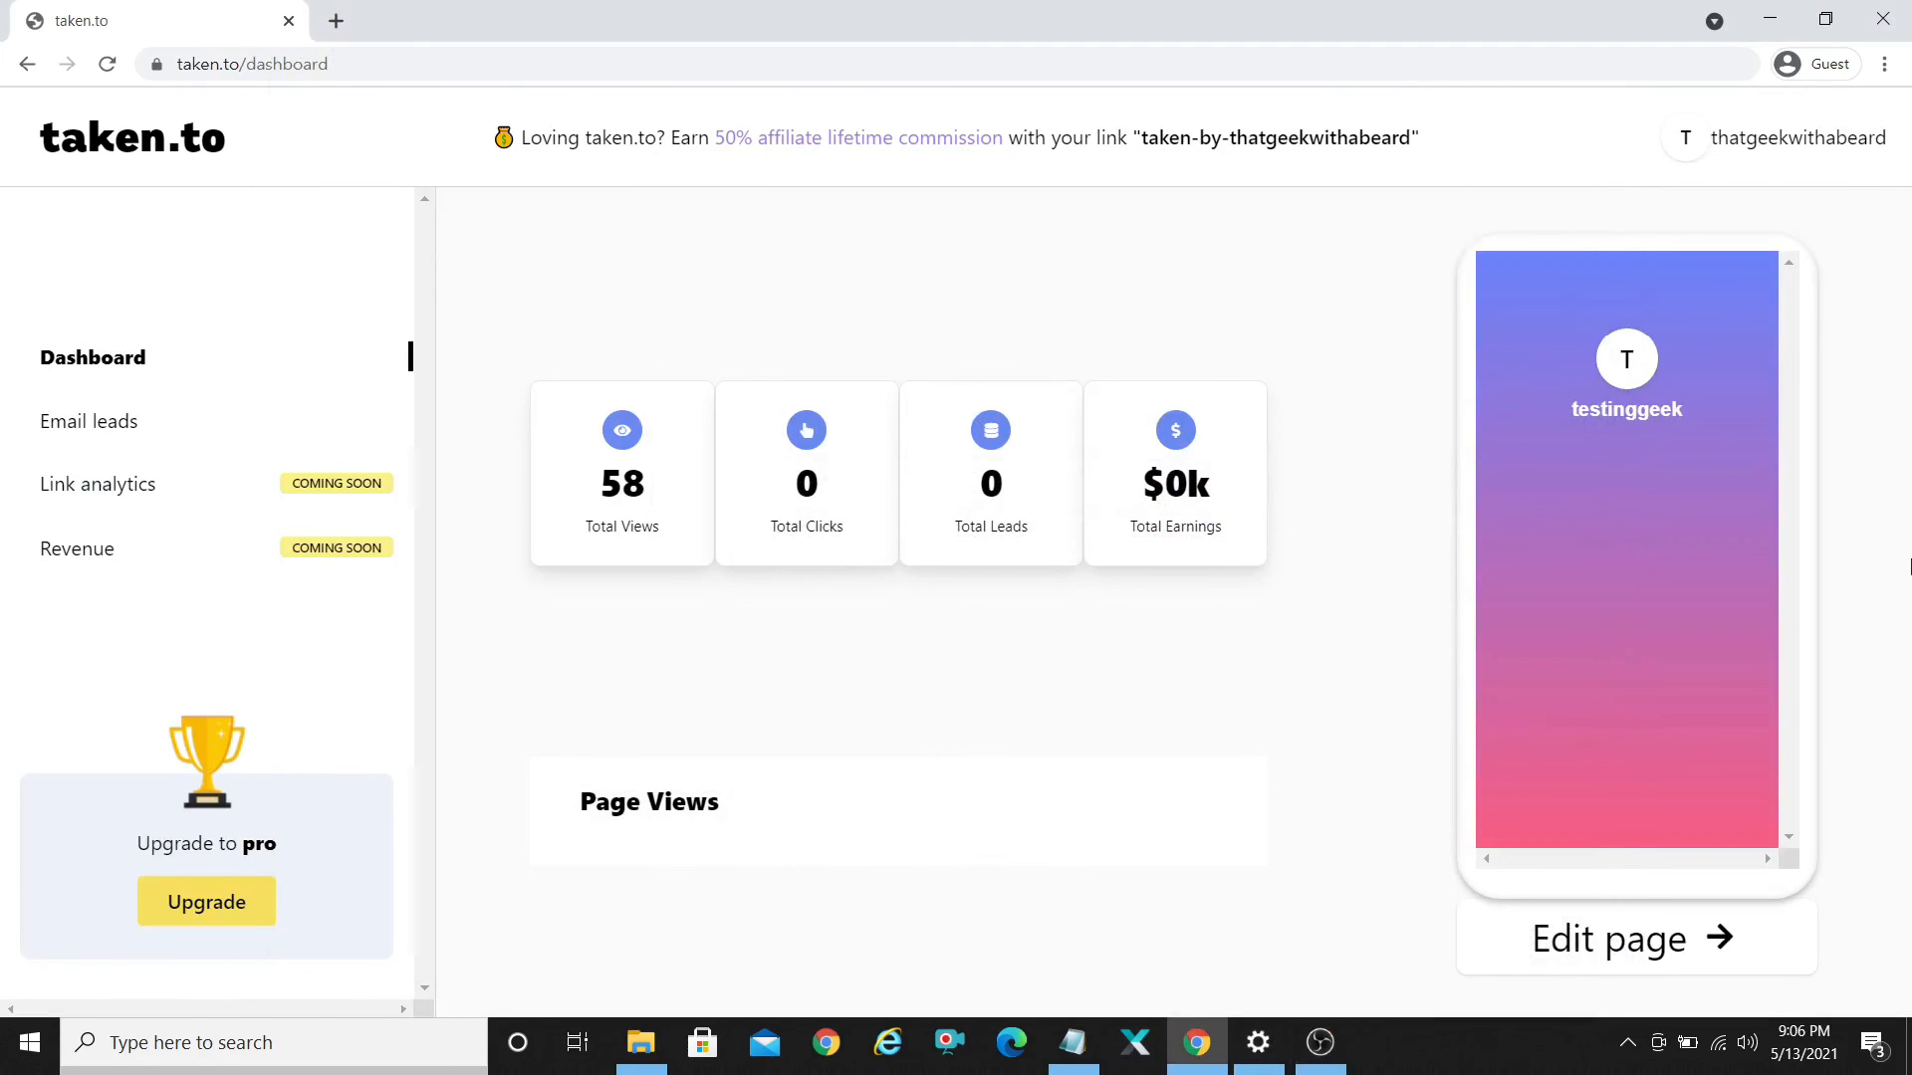